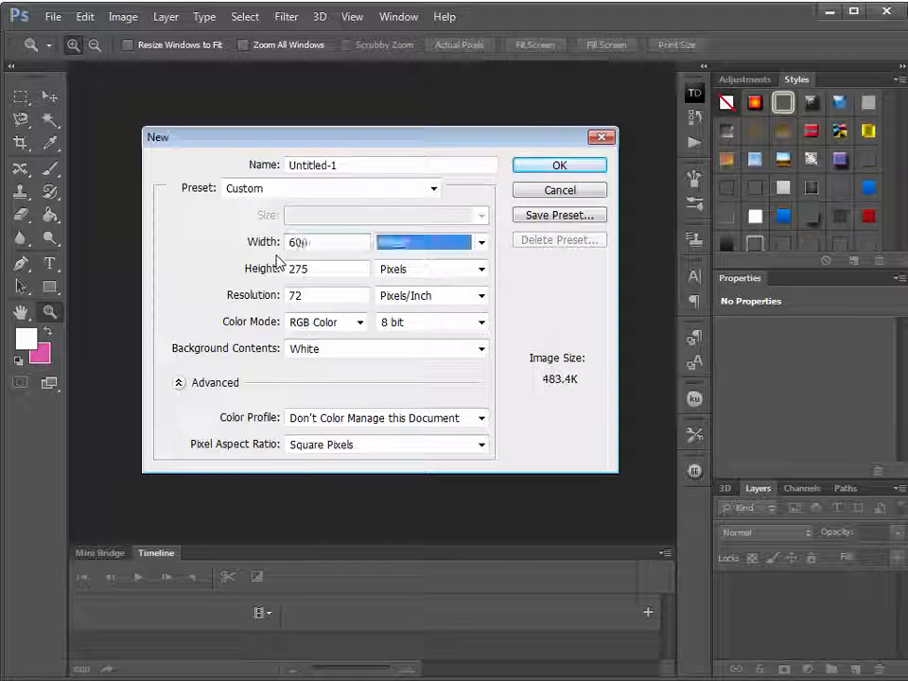
Create the new document with a height of 315 pixels and enlarge its floating window around the canvas
{"action": "type", "text": "315"}
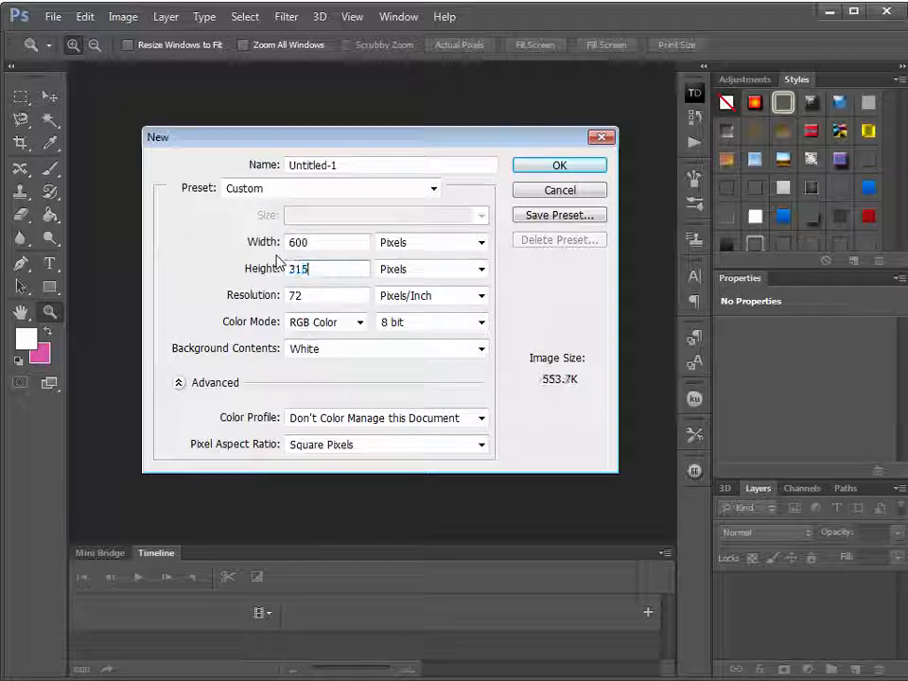
{"action": "left_click", "coordinate": [558, 165]}
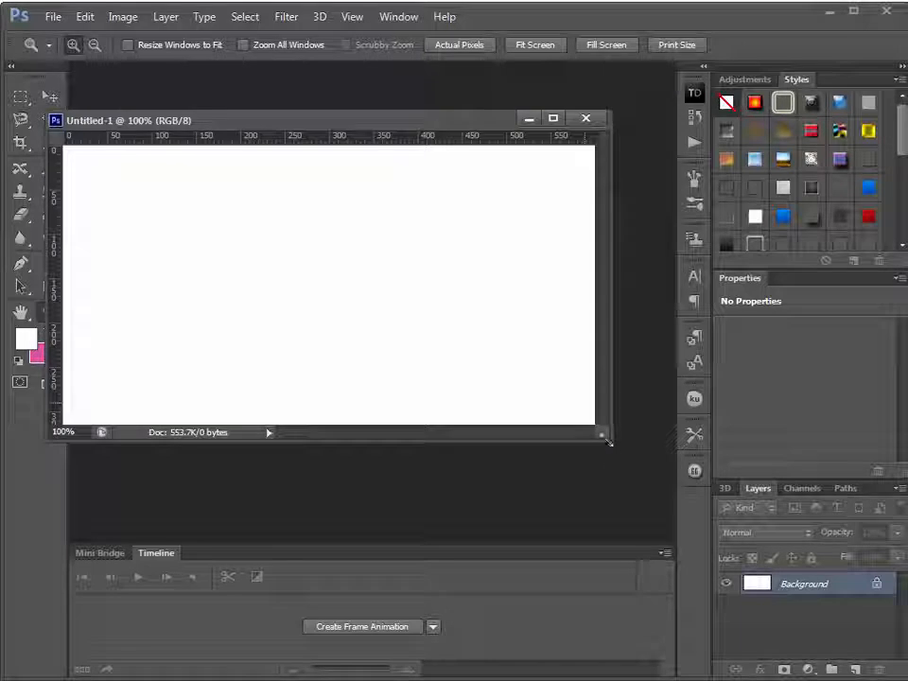
{"action": "left_click_drag", "start_coordinate": [587, 412], "coordinate": [698, 520]}
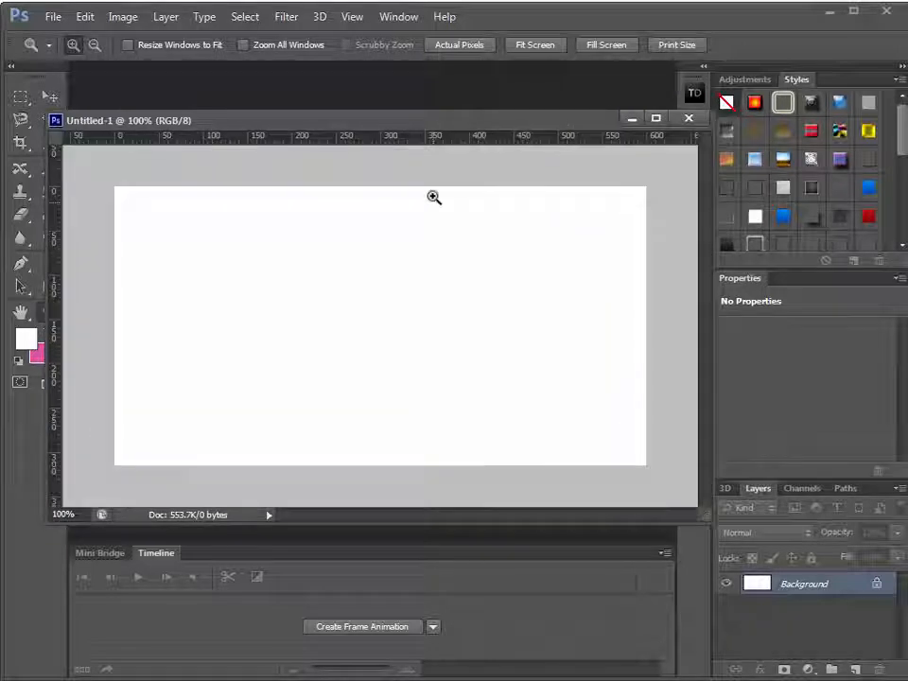
{"action": "left_click_drag", "start_coordinate": [411, 123], "coordinate": [439, 132]}
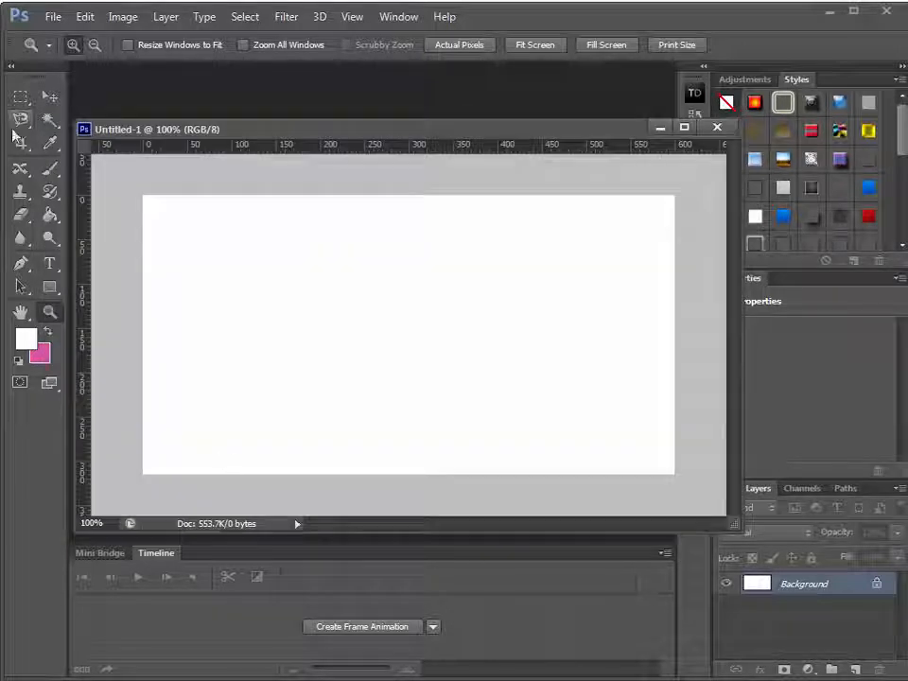
Open the shirt images front (1).jpg, front (4).jpg and front.jpg together from the ads folder
{"action": "left_click", "coordinate": [46, 97]}
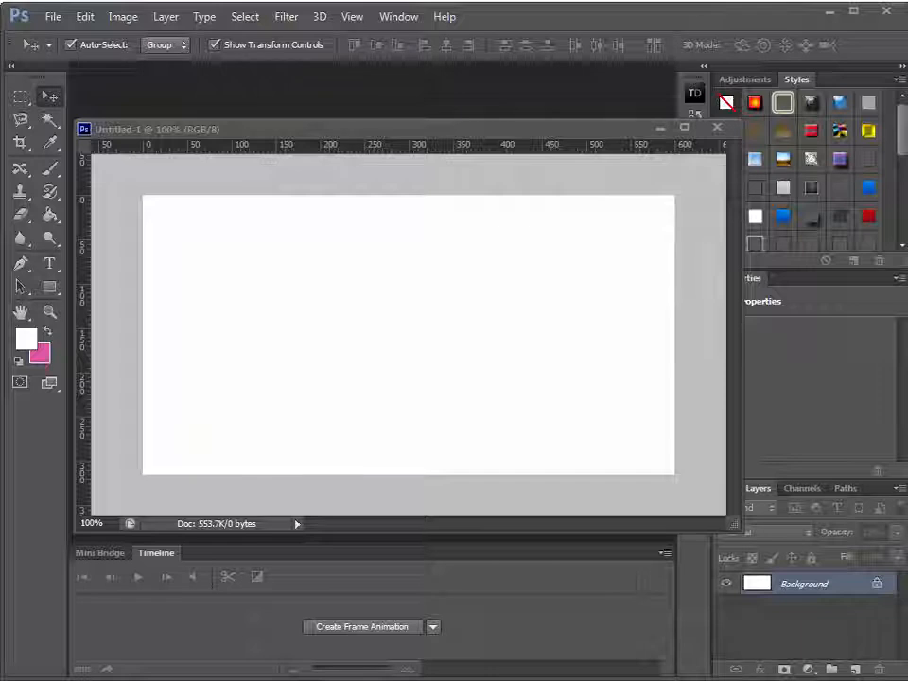
{"action": "left_click", "coordinate": [53, 16]}
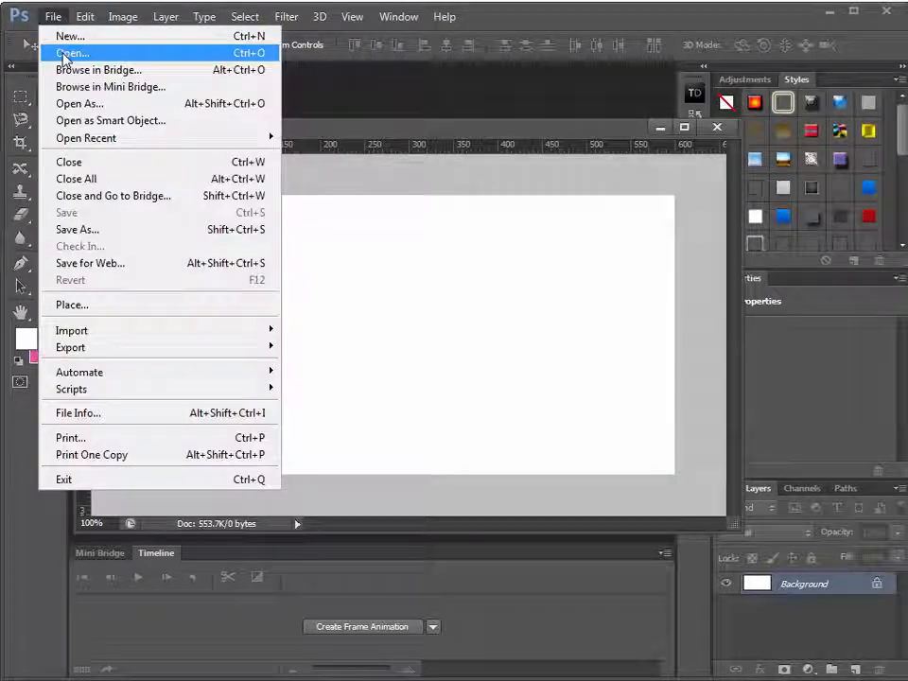
{"action": "left_click", "coordinate": [64, 54]}
{"action": "double_click", "coordinate": [259, 147]}
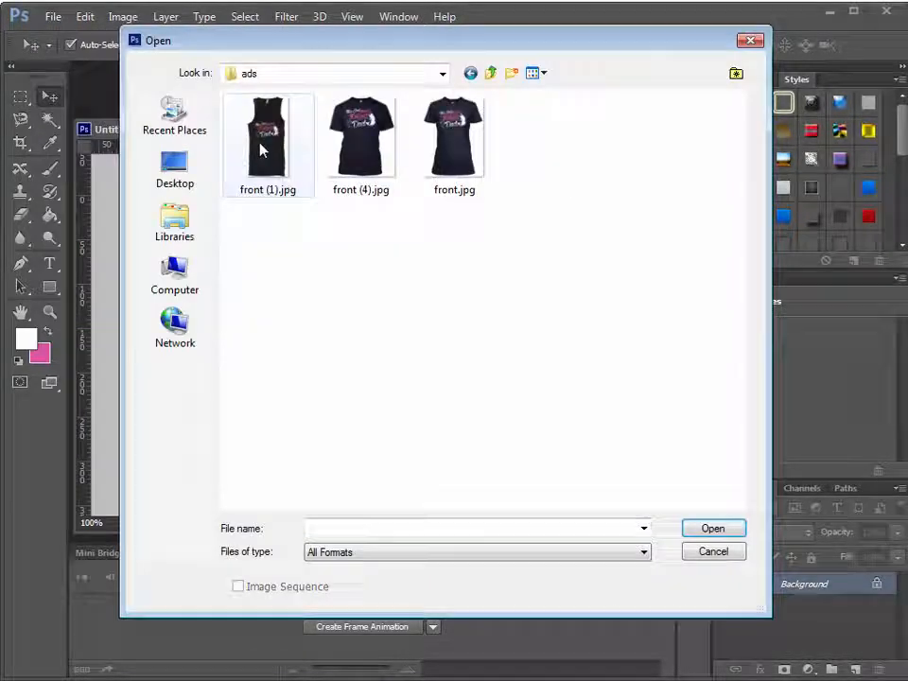
{"action": "left_click", "coordinate": [280, 150]}
{"action": "left_click", "coordinate": [454, 142], "text": "shift"}
{"action": "left_click", "coordinate": [713, 527]}
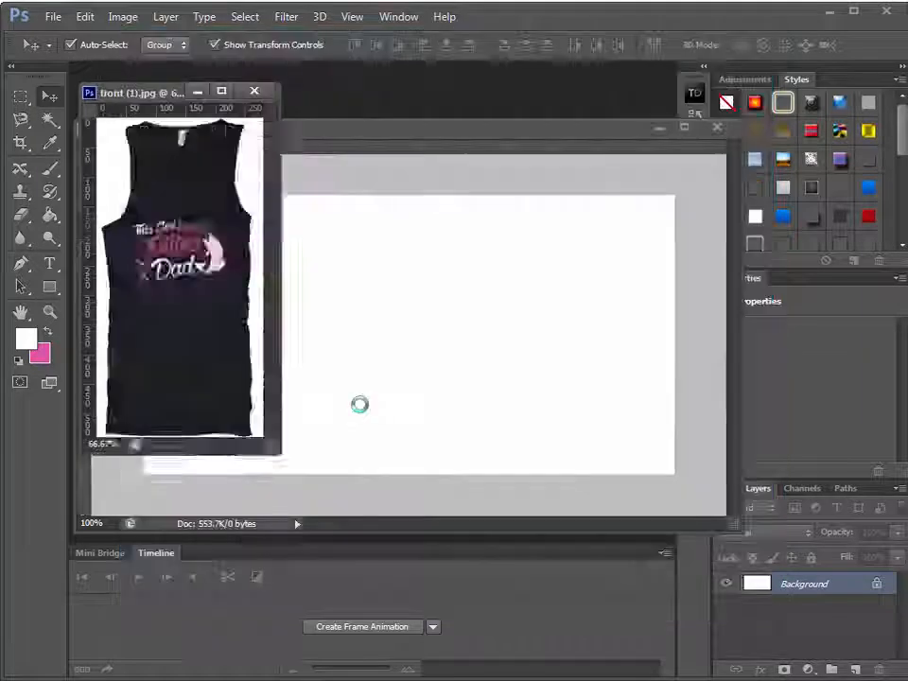
Run the Regular Tee action from the Teespring Actions set on front (4).jpg to remove its white background
{"action": "left_click", "coordinate": [679, 130]}
{"action": "left_click", "coordinate": [690, 140]}
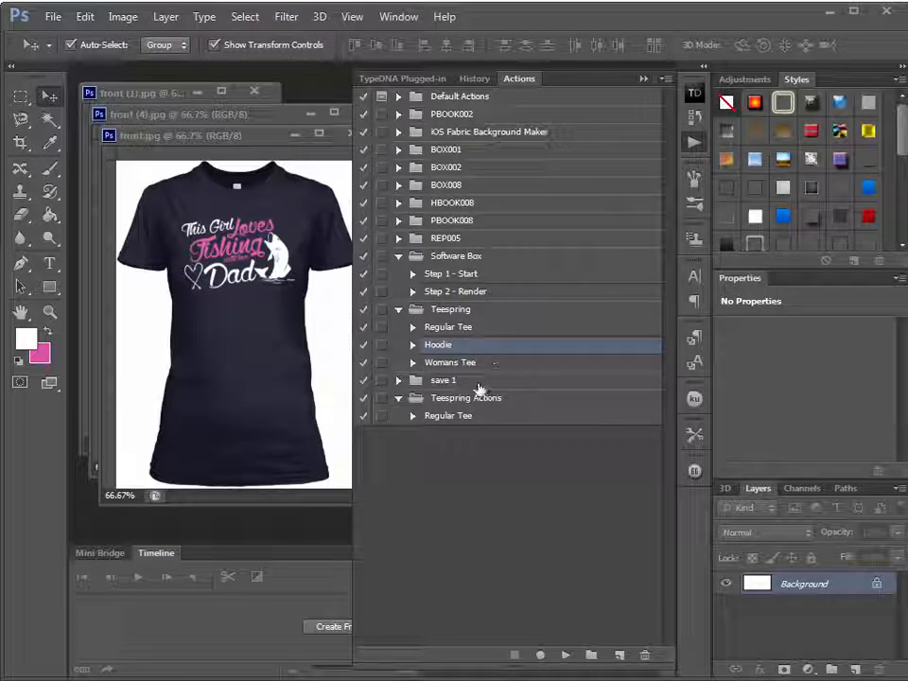
{"action": "left_click", "coordinate": [480, 420]}
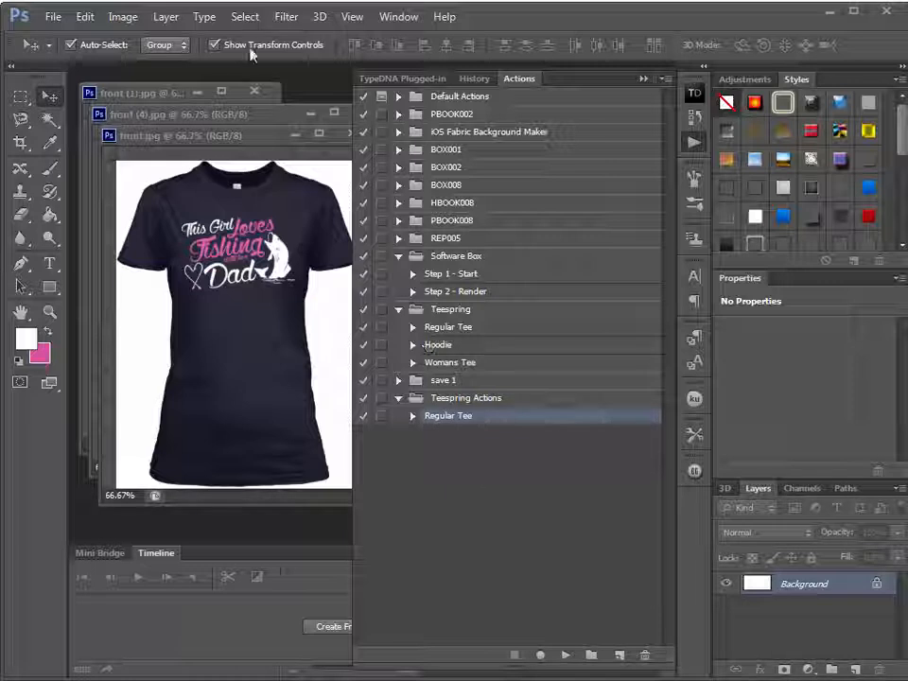
{"action": "key", "text": "ctrl+w"}
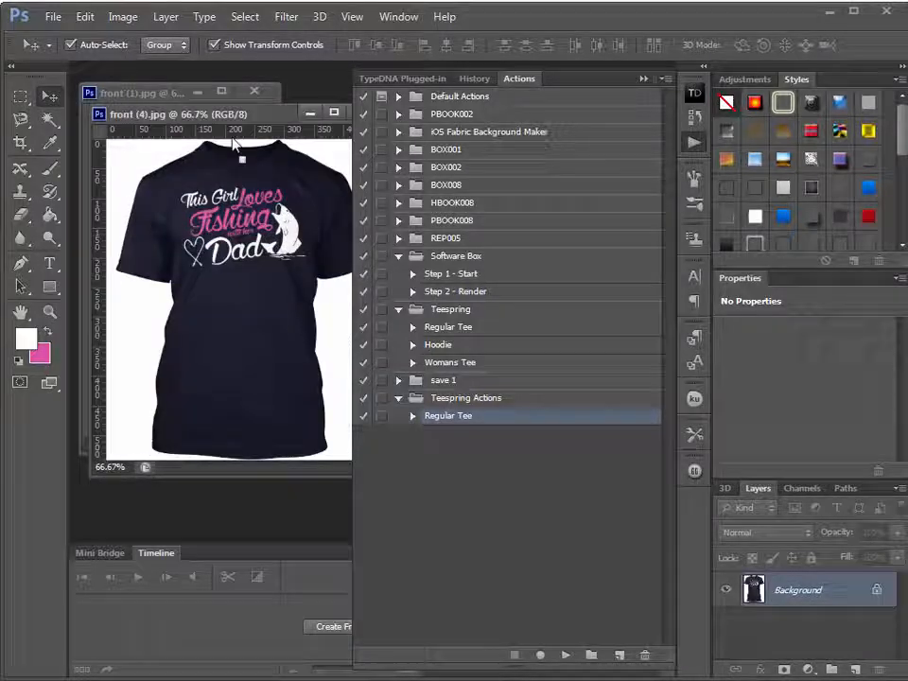
{"action": "left_click_drag", "start_coordinate": [234, 117], "coordinate": [182, 173]}
{"action": "left_click", "coordinate": [566, 654]}
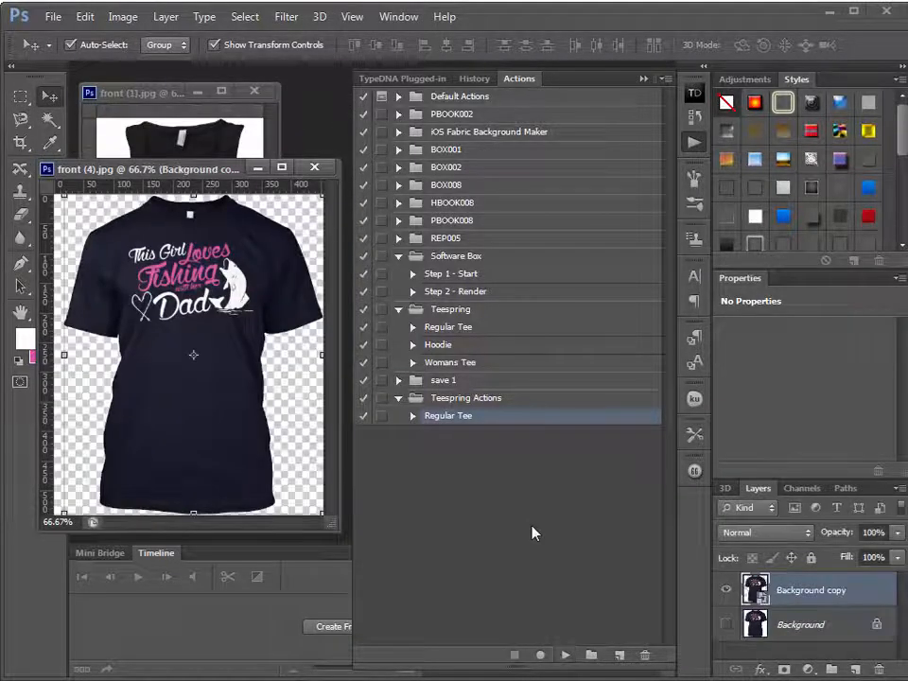
Run the Womans Tee action from the Teespring set on front.jpg to remove its white background
{"action": "left_click_drag", "start_coordinate": [214, 180], "coordinate": [51, 369]}
{"action": "left_click_drag", "start_coordinate": [236, 106], "coordinate": [178, 156]}
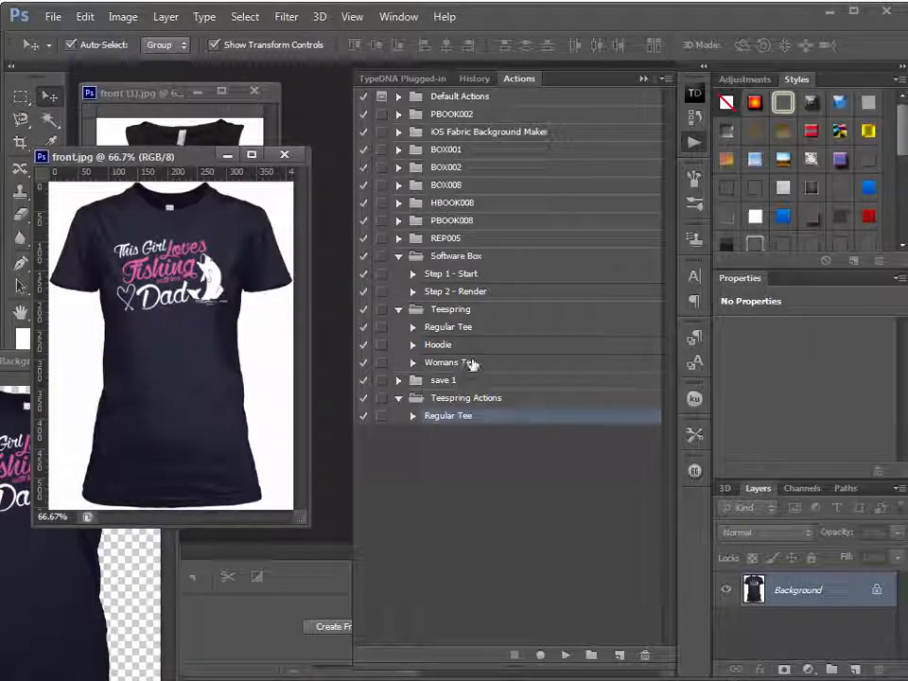
{"action": "left_click", "coordinate": [471, 364]}
{"action": "left_click", "coordinate": [566, 654]}
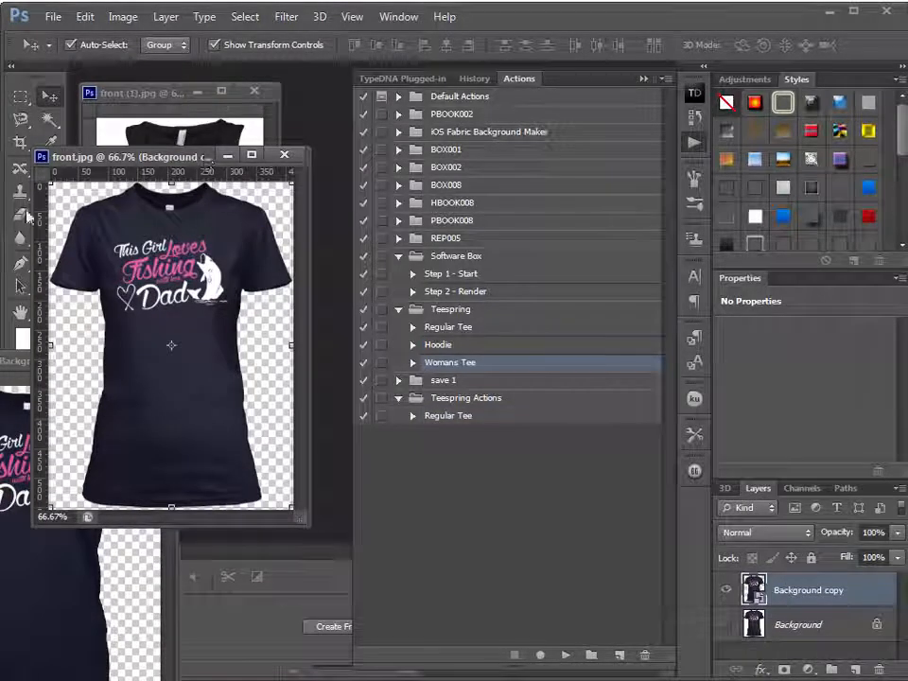
Arrange the document windows so front (1).jpg is active and fully in view, with front (4).jpg moved out of the way
{"action": "left_click_drag", "start_coordinate": [166, 93], "coordinate": [207, 135]}
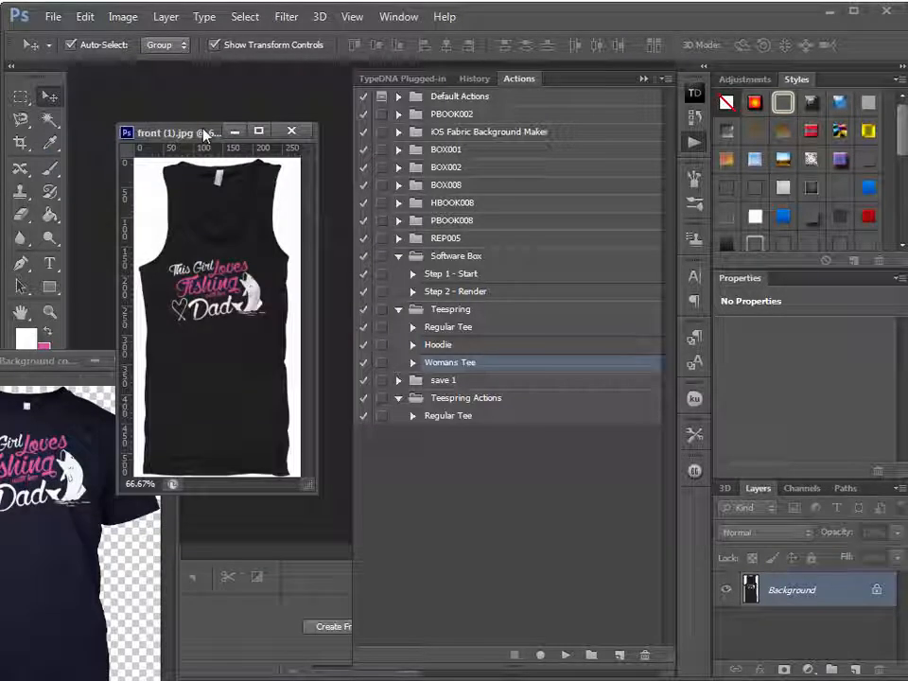
{"action": "left_click_drag", "start_coordinate": [54, 364], "coordinate": [54, 401]}
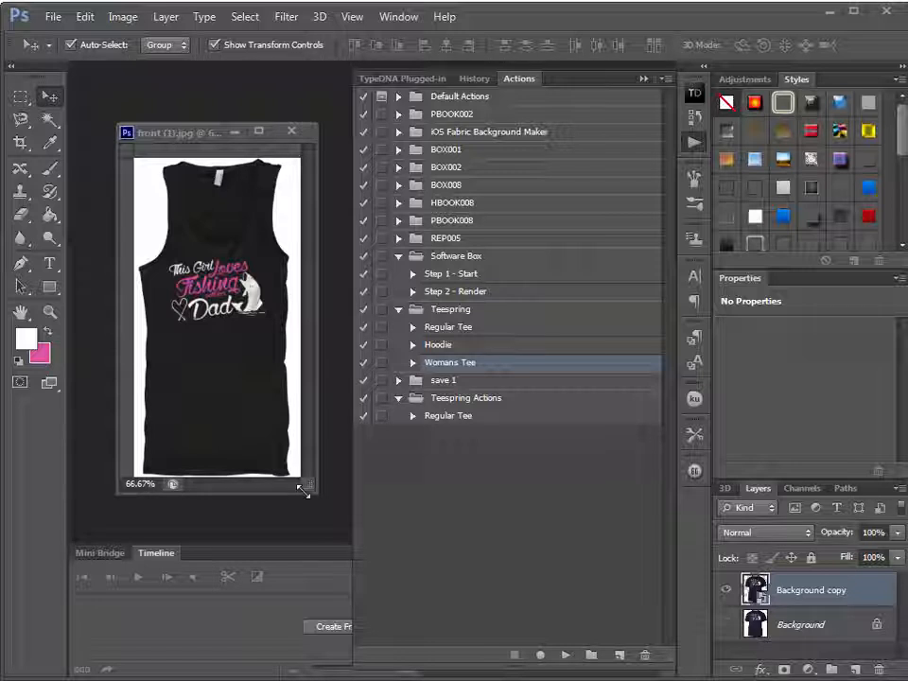
{"action": "left_click_drag", "start_coordinate": [314, 494], "coordinate": [317, 511]}
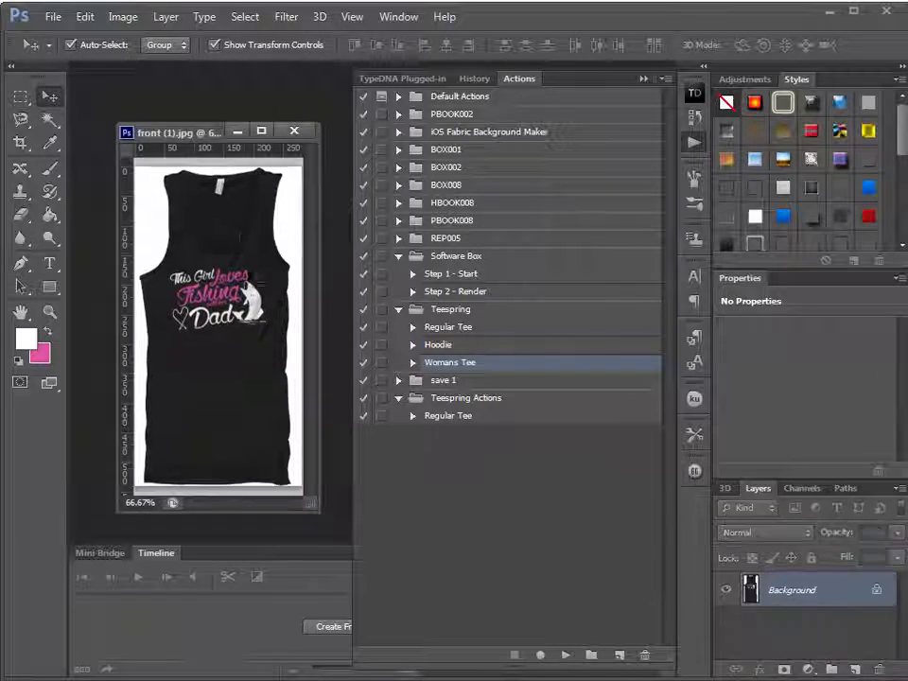
{"action": "left_click_drag", "start_coordinate": [180, 129], "coordinate": [171, 107]}
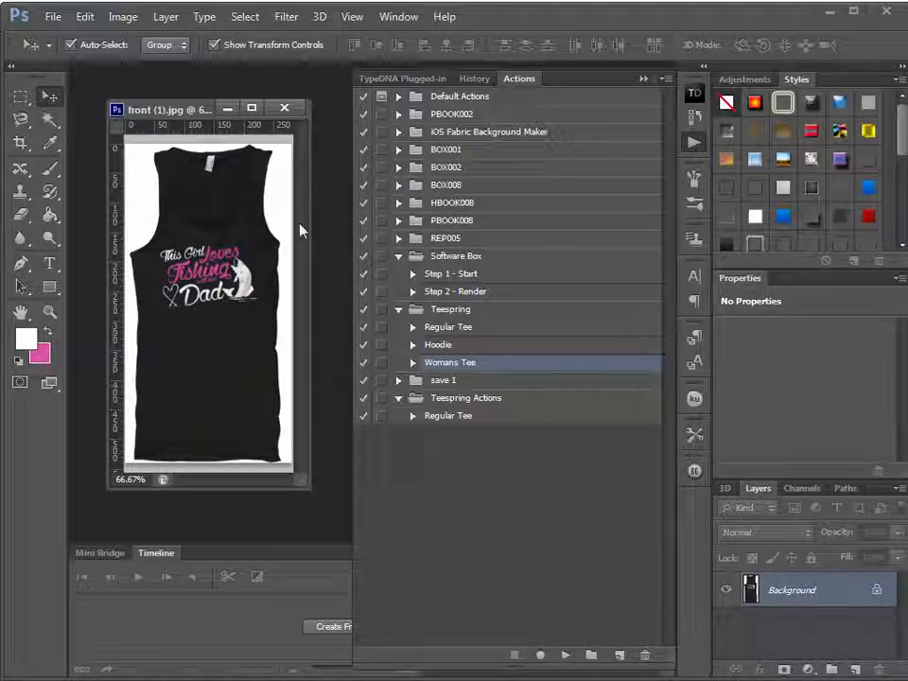
{"action": "key", "text": "ctrl+Tab"}
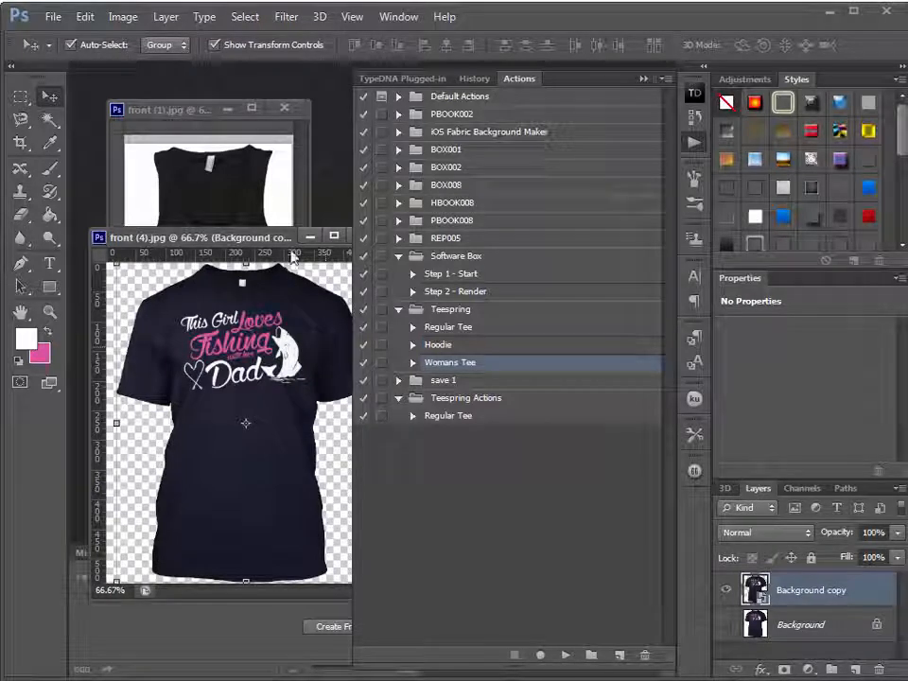
{"action": "left_click_drag", "start_coordinate": [271, 240], "coordinate": [1, 277]}
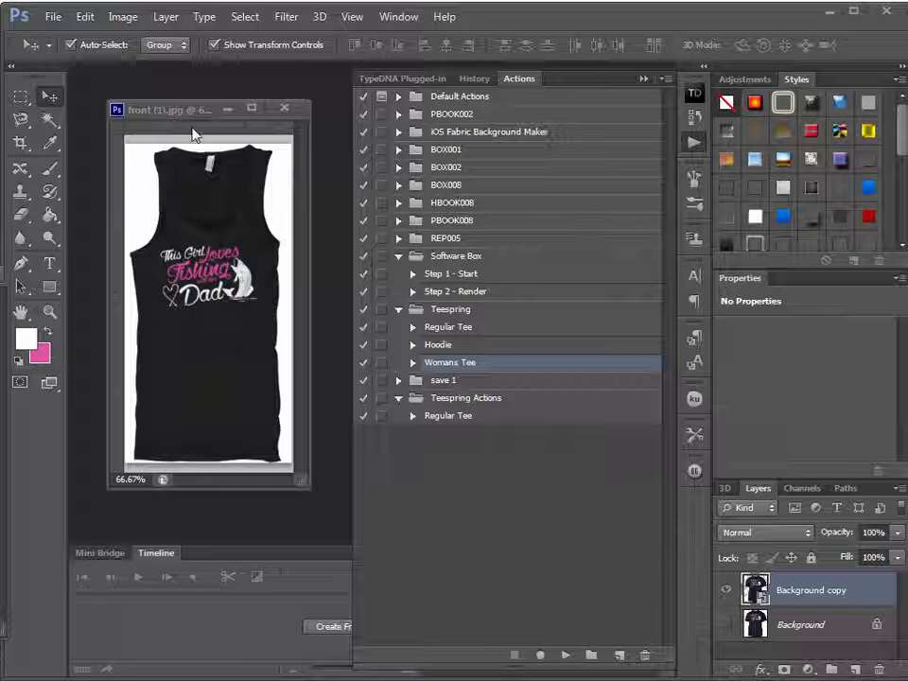
{"action": "left_click", "coordinate": [192, 349]}
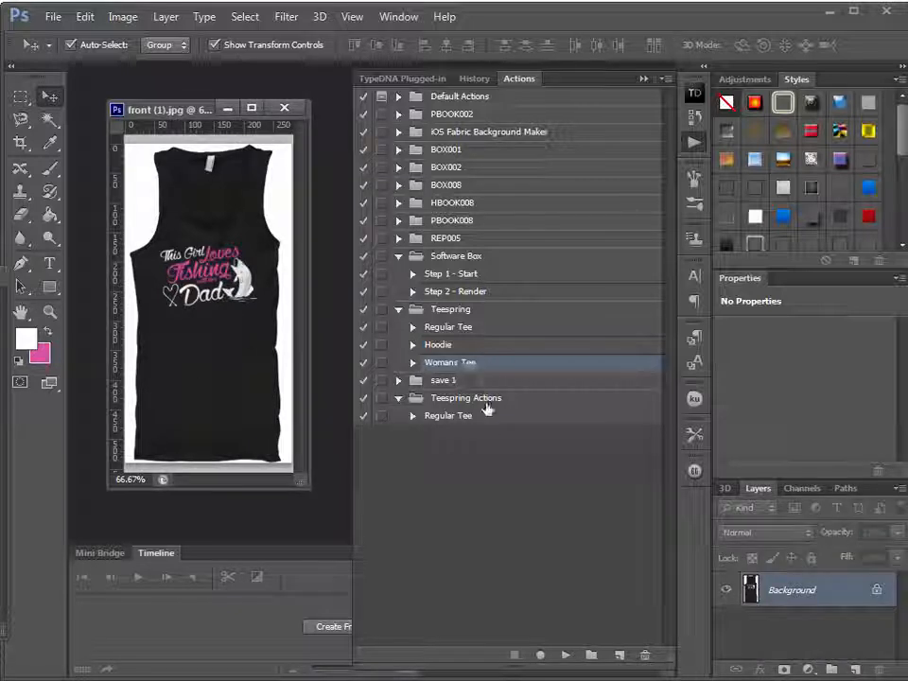
{"action": "left_click_drag", "start_coordinate": [486, 407], "coordinate": [510, 406]}
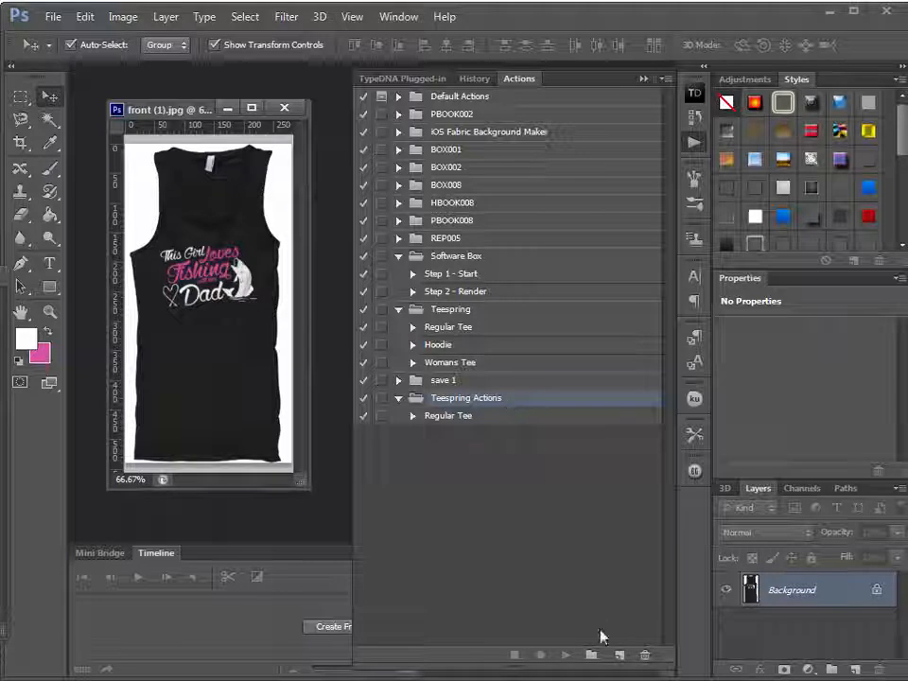
{"action": "left_click", "coordinate": [600, 655]}
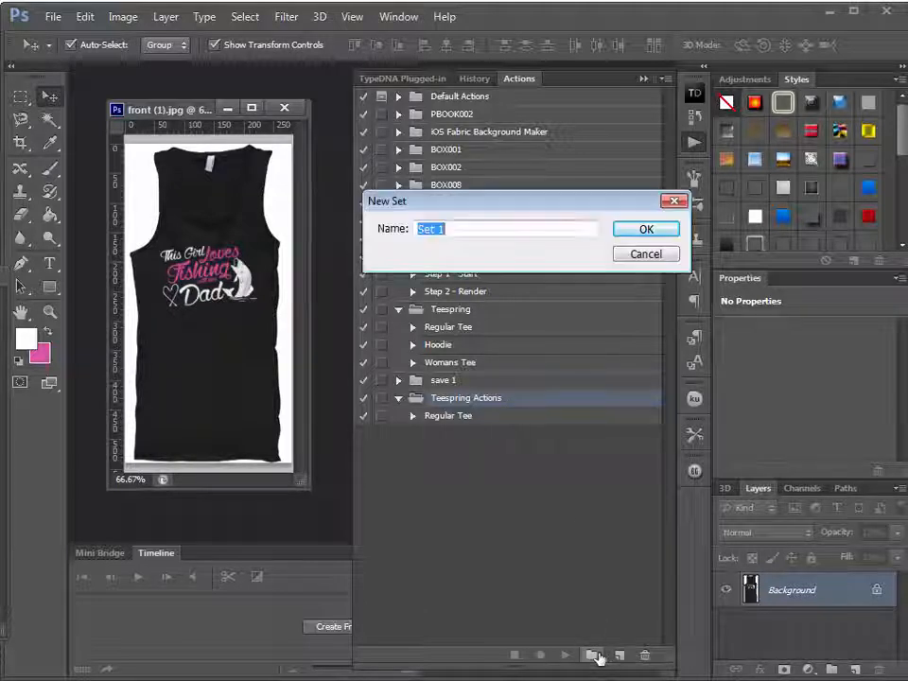
{"action": "left_click", "coordinate": [647, 255]}
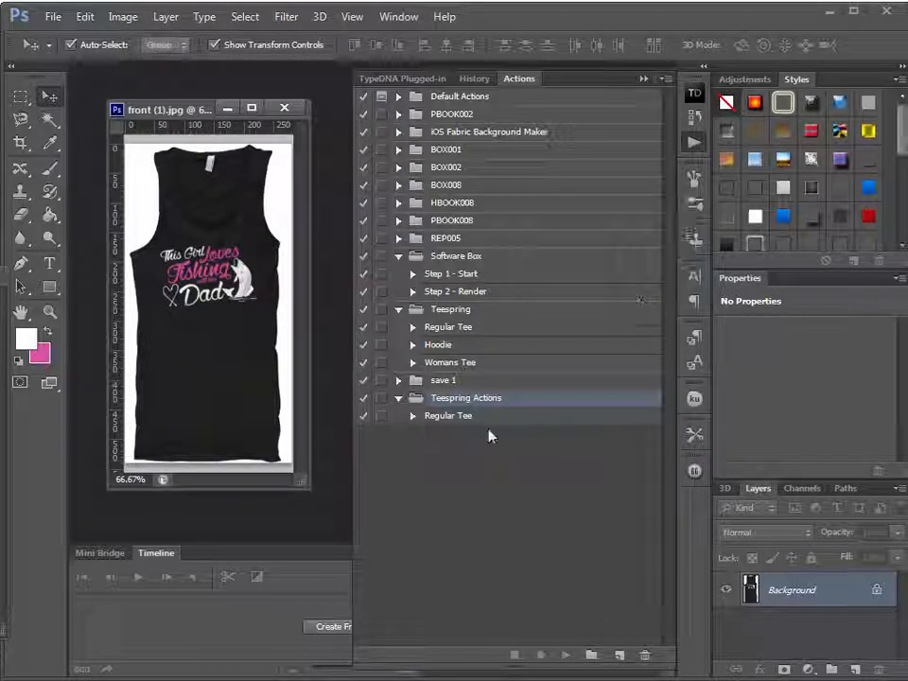
Start recording a new action named Tank top in the Teespring Actions set
{"action": "left_click", "coordinate": [483, 419]}
{"action": "left_click", "coordinate": [468, 398]}
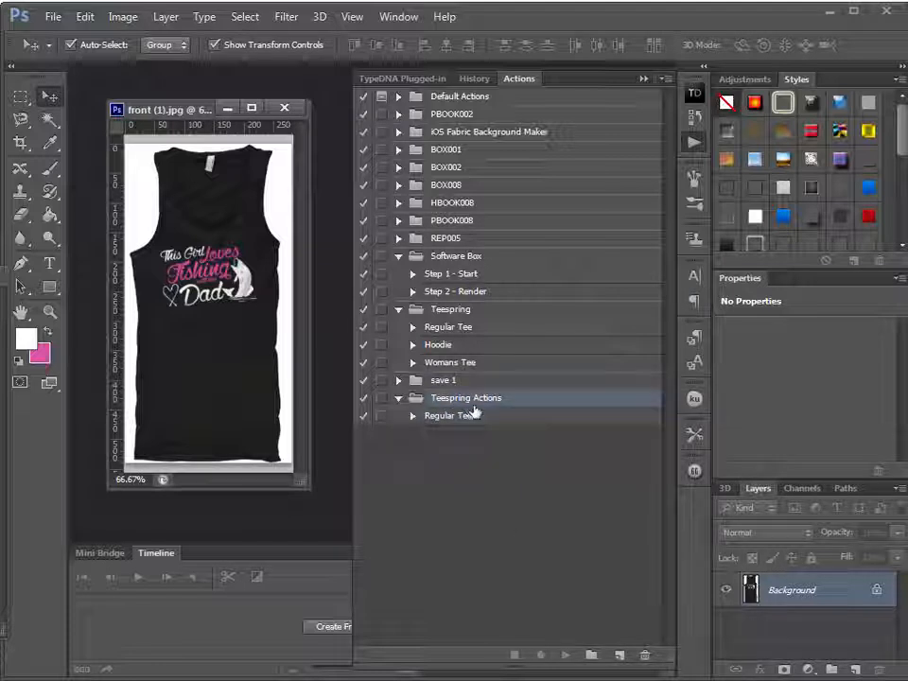
{"action": "left_click", "coordinate": [619, 656]}
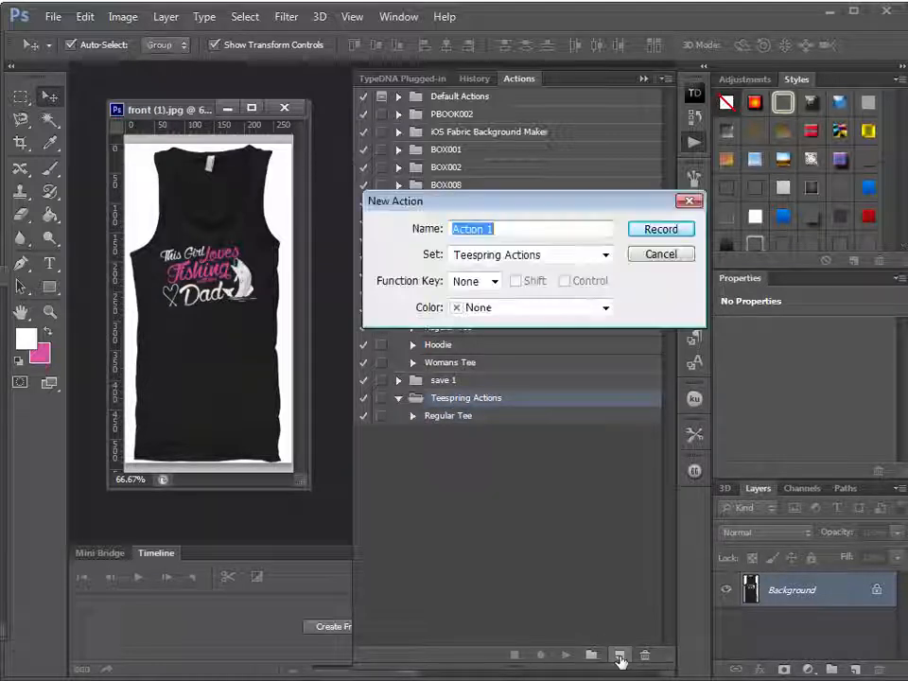
{"action": "type", "text": "Tank top"}
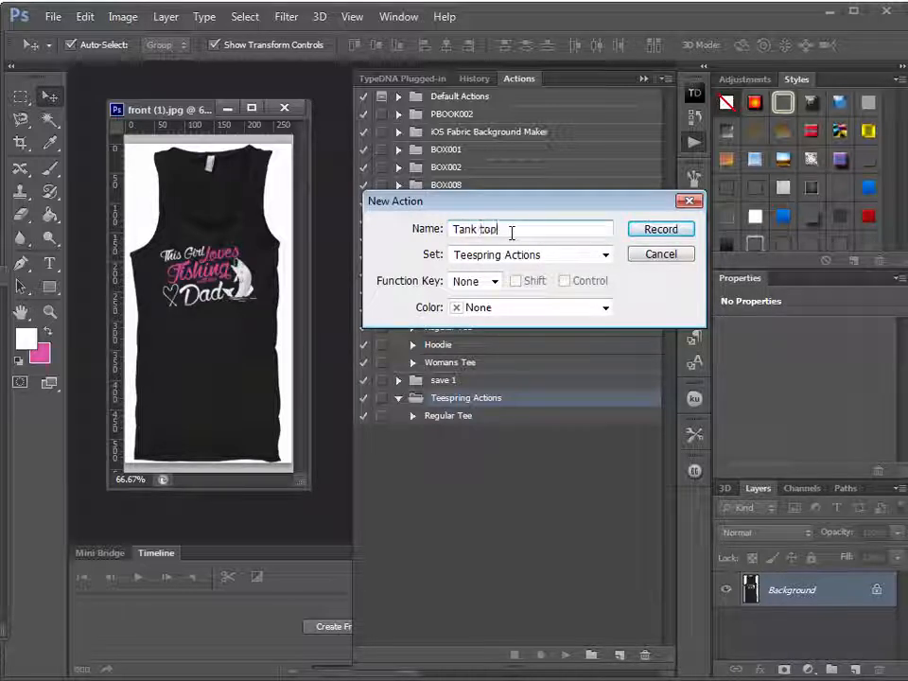
{"action": "left_click", "coordinate": [660, 232]}
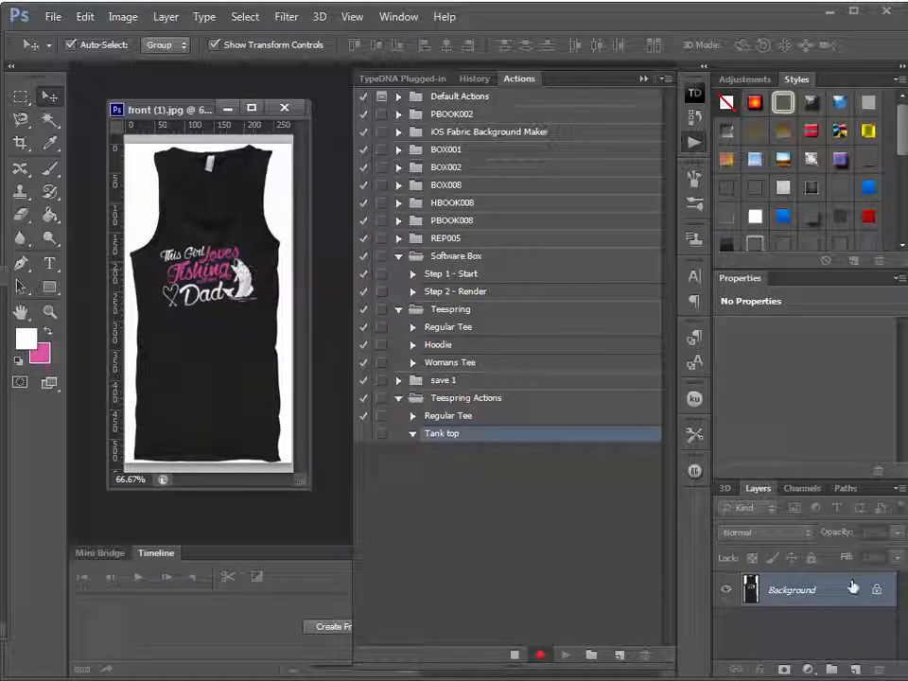
Duplicate the Background layer of the tank top image and hide the original Background layer
{"action": "right_click", "coordinate": [824, 596]}
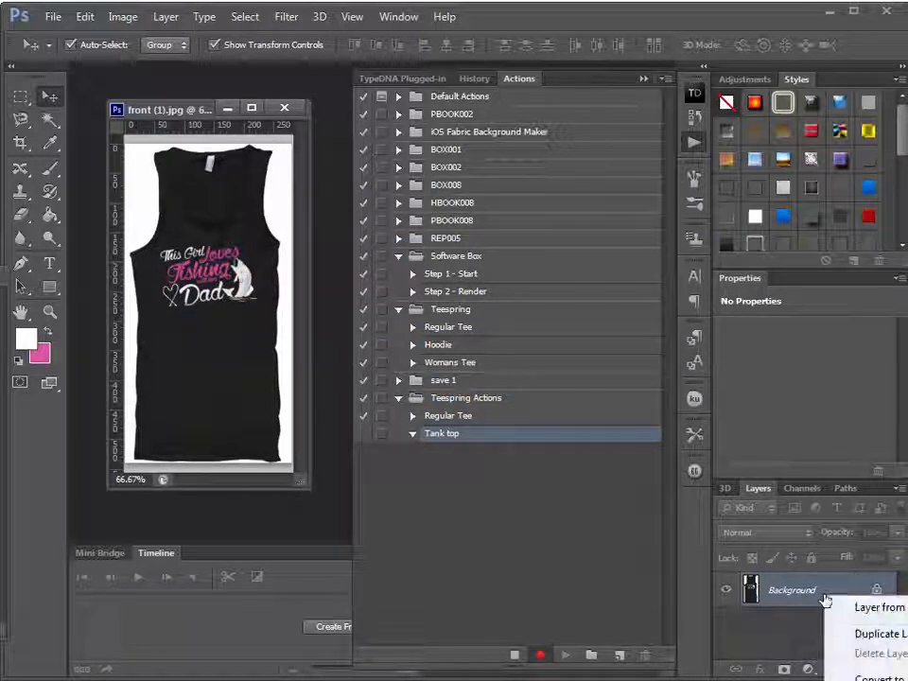
{"action": "left_click", "coordinate": [856, 634]}
{"action": "left_click", "coordinate": [664, 208]}
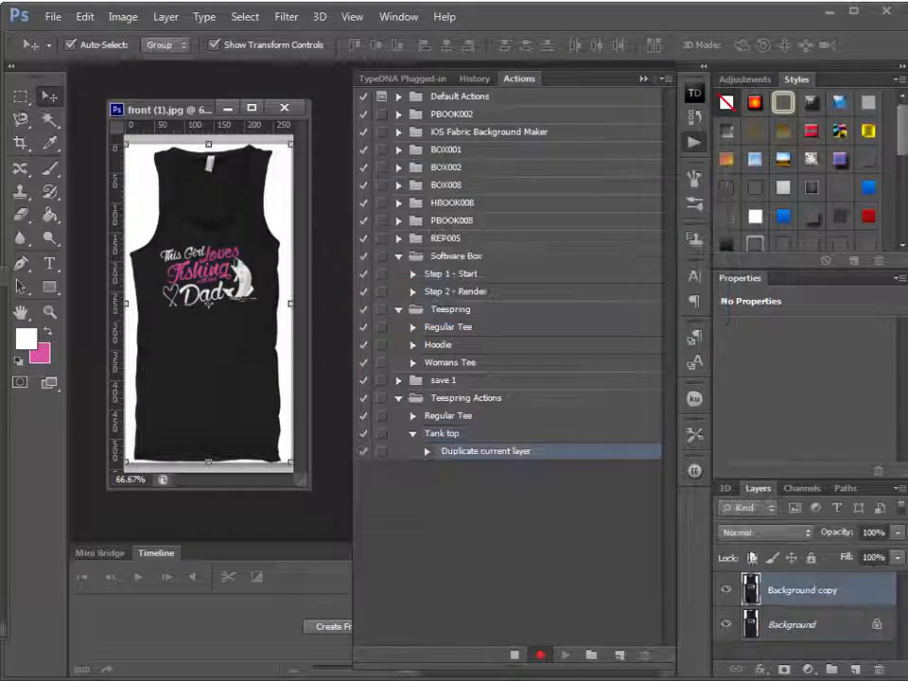
{"action": "left_click", "coordinate": [725, 624]}
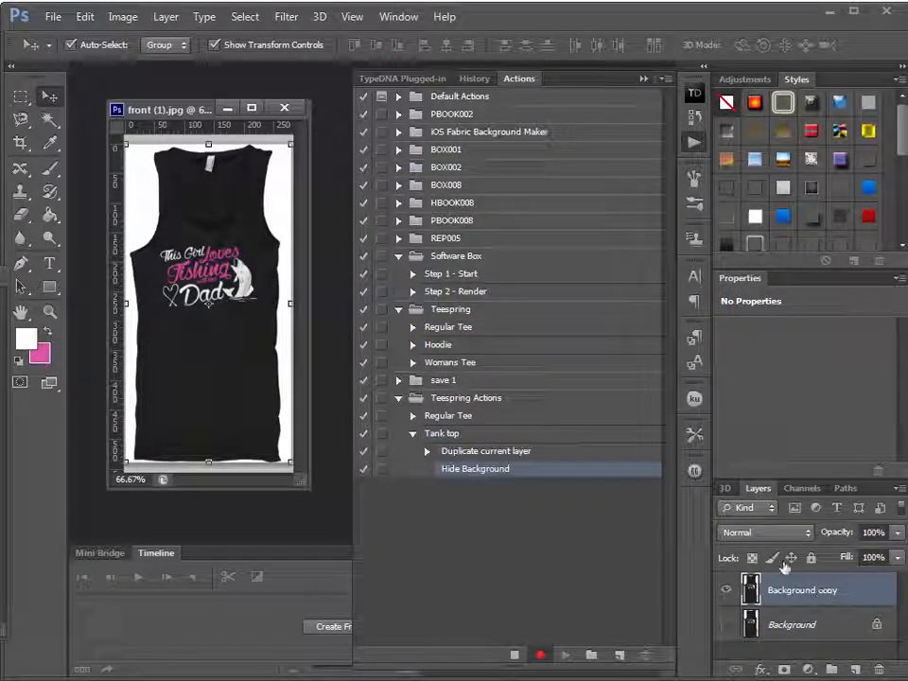
Delete the white area around the tank top on the copied layer using a Magic Wand selection, and deselect
{"action": "left_click", "coordinate": [49, 121]}
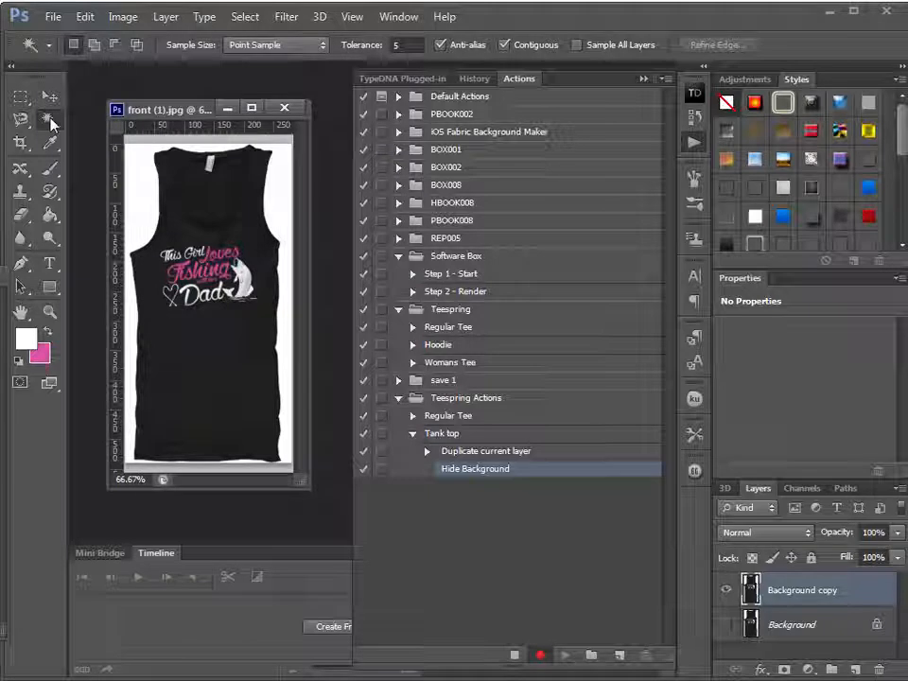
{"action": "left_click", "coordinate": [142, 183]}
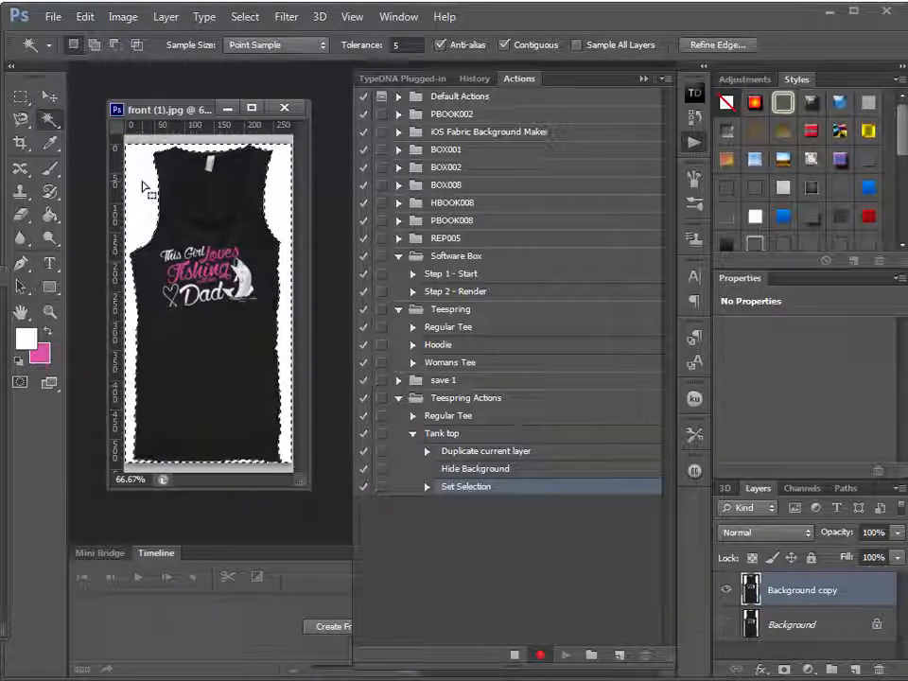
{"action": "key", "text": "Delete"}
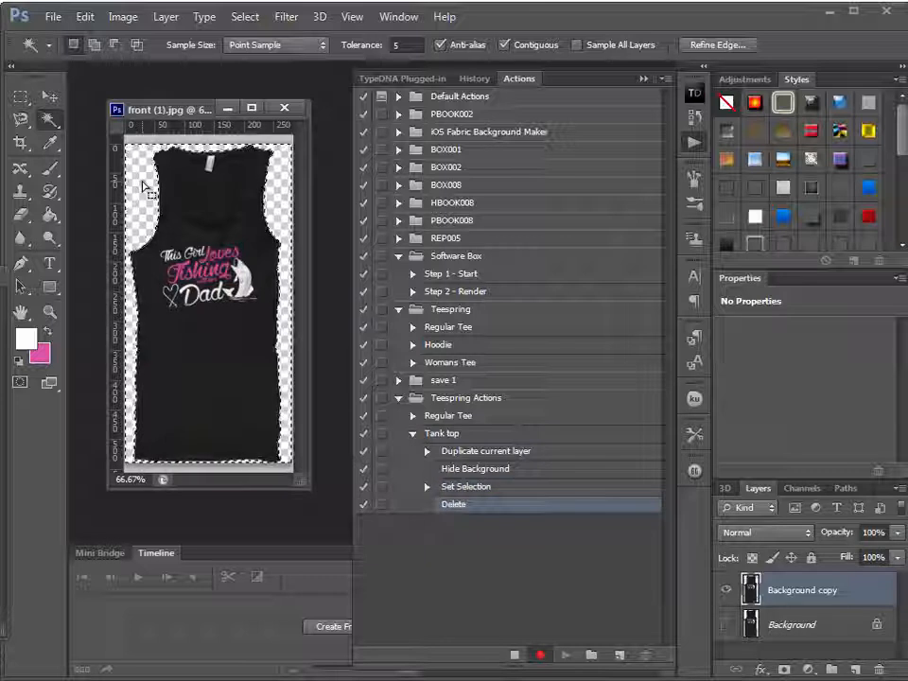
{"action": "left_click", "coordinate": [243, 17]}
{"action": "left_click", "coordinate": [261, 53]}
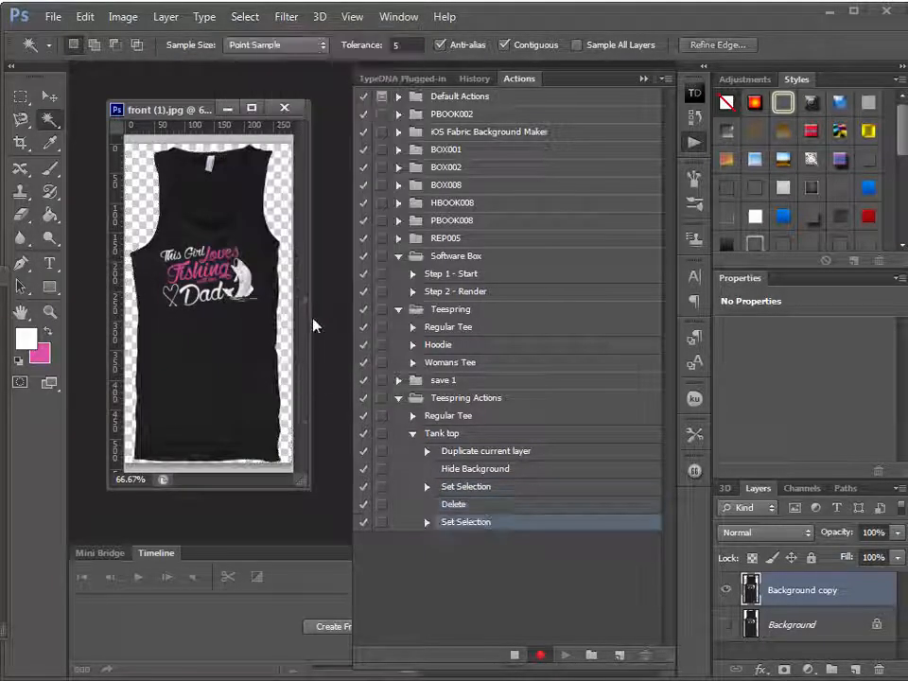
Convert the cut-out tank top layer to a Smart Object, and end the recording of the Tank top action
{"action": "right_click", "coordinate": [837, 602]}
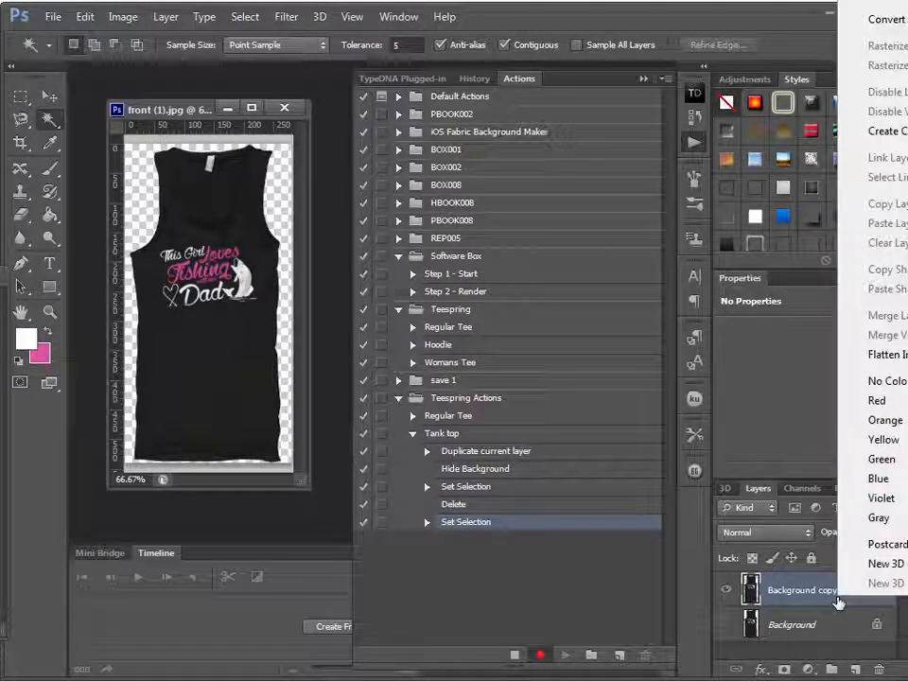
{"action": "left_click", "coordinate": [884, 19]}
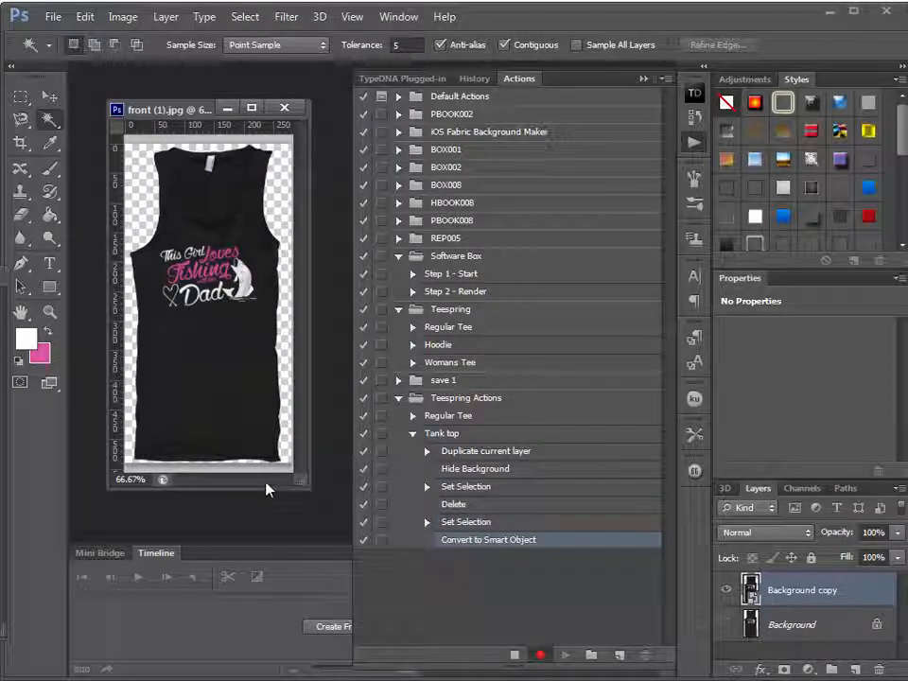
{"action": "left_click", "coordinate": [514, 655]}
{"action": "left_click", "coordinate": [412, 436]}
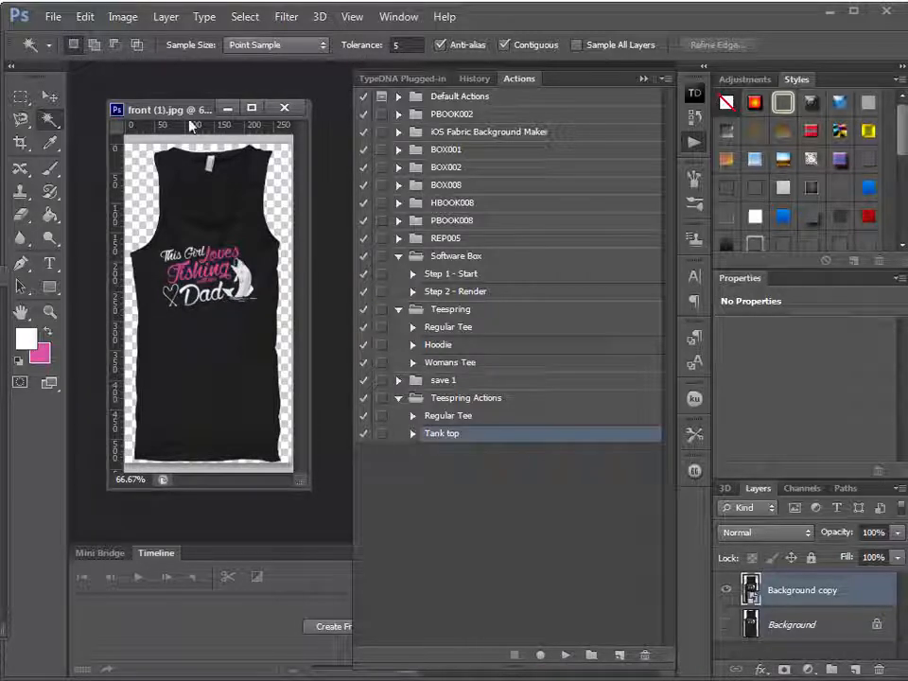
Close front (1).jpg without saving, reopen the original image, and run the Tank top action on it
{"action": "left_click", "coordinate": [284, 107]}
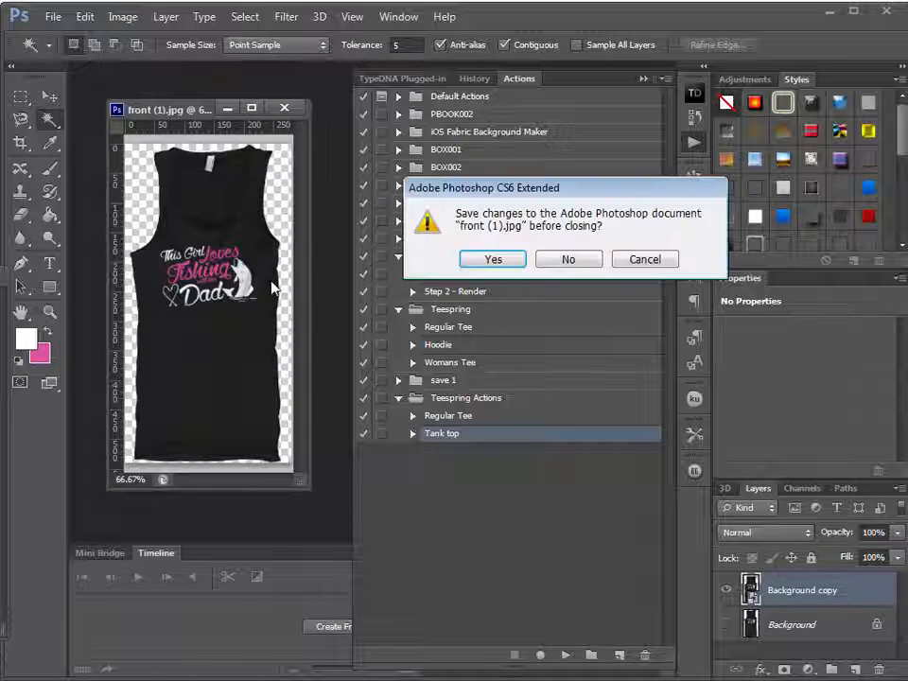
{"action": "left_click", "coordinate": [567, 259]}
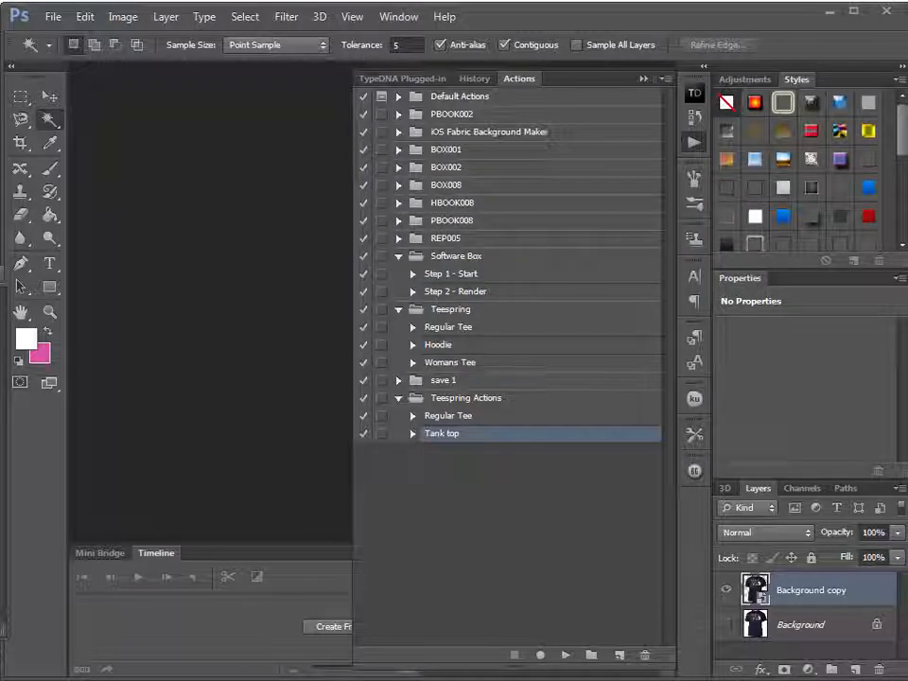
{"action": "left_click_drag", "start_coordinate": [903, 359], "coordinate": [235, 272]}
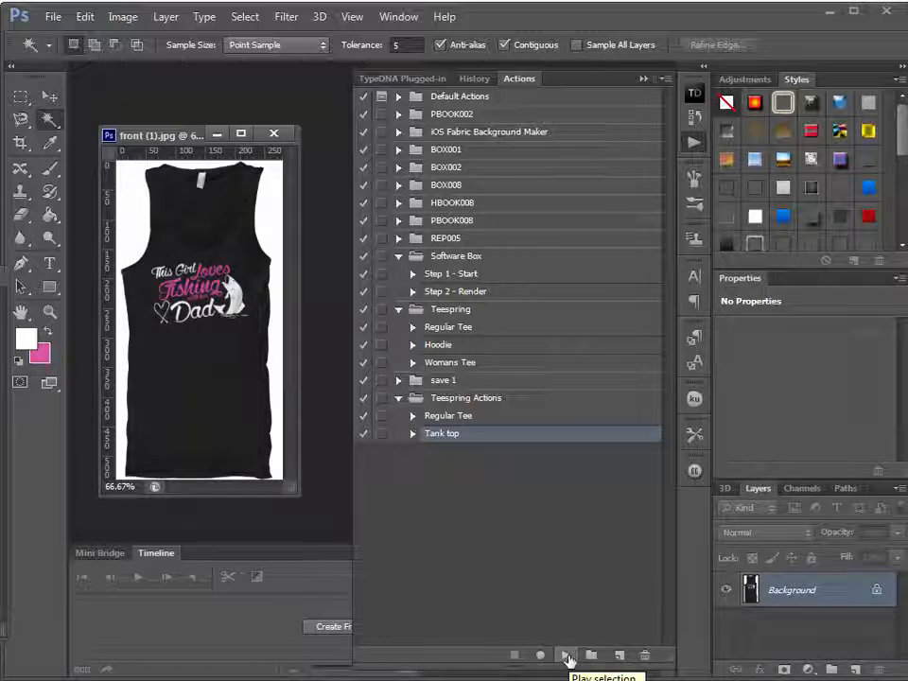
{"action": "left_click", "coordinate": [567, 659]}
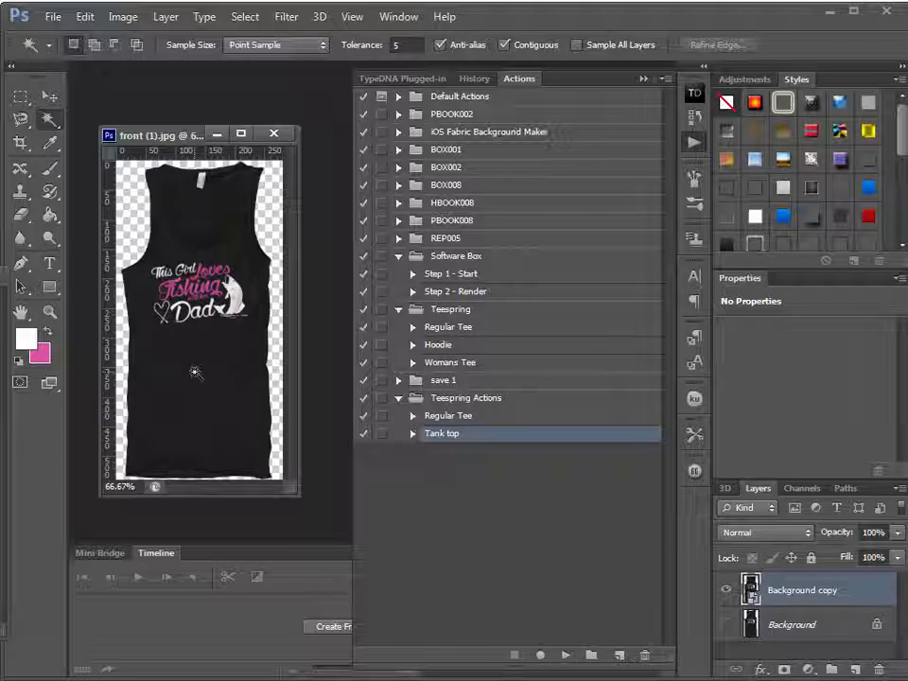
Move the tank top window and the Actions list out of the way, and place the cut-out T-shirt in Untitled-1
{"action": "left_click_drag", "start_coordinate": [176, 139], "coordinate": [0, 298]}
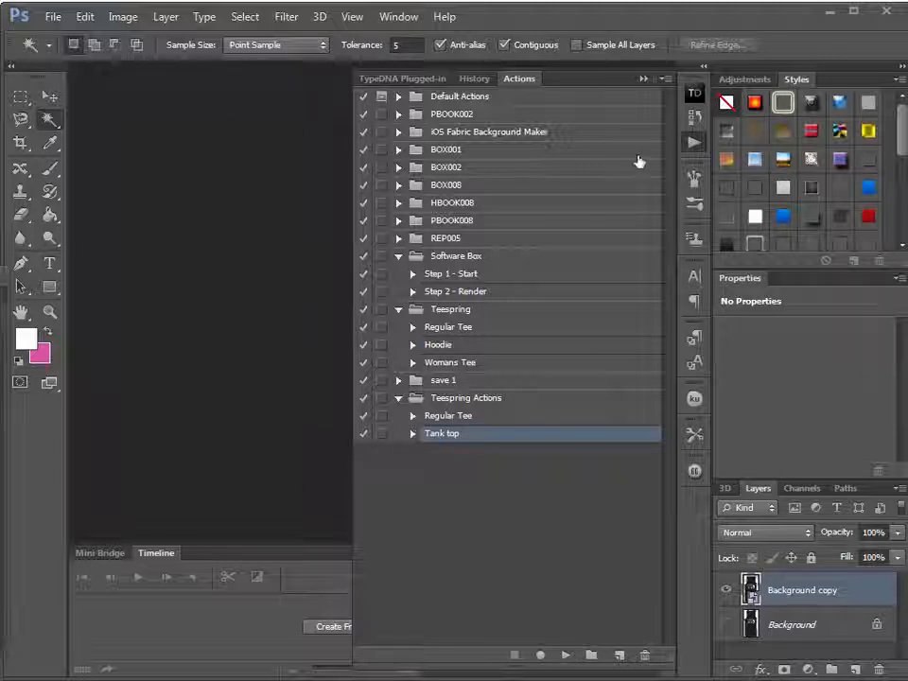
{"action": "left_click", "coordinate": [646, 80]}
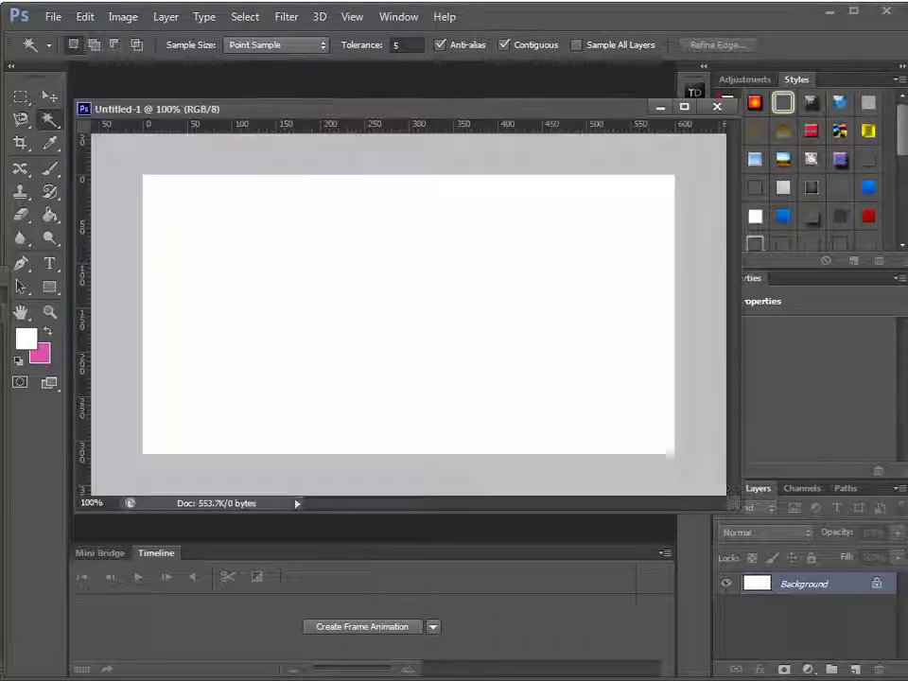
{"action": "left_click", "coordinate": [3, 397]}
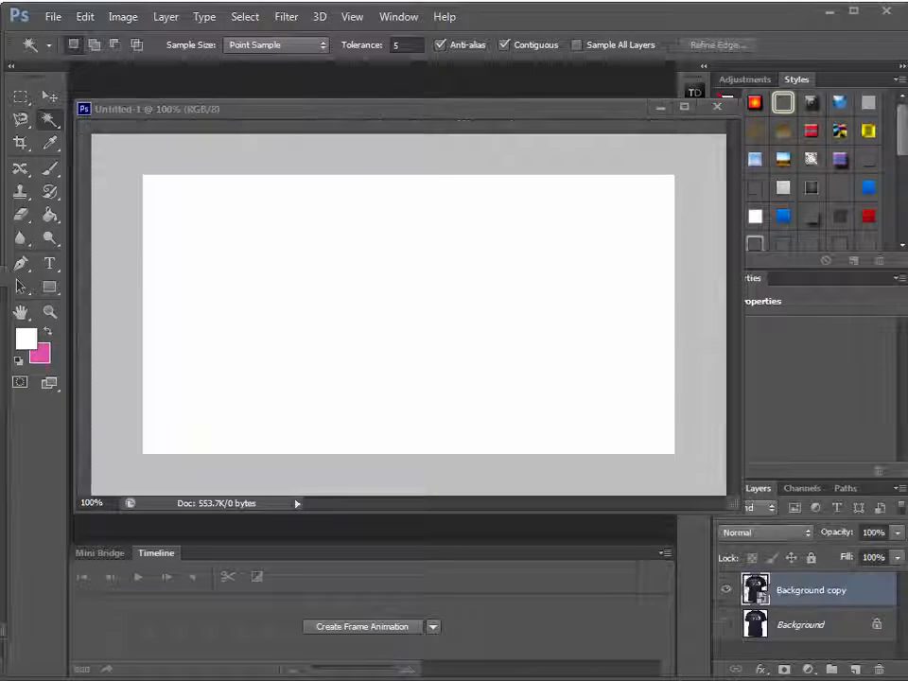
{"action": "left_click", "coordinate": [54, 98]}
{"action": "left_click_drag", "start_coordinate": [2, 275], "coordinate": [222, 240]}
{"action": "left_click_drag", "start_coordinate": [222, 352], "coordinate": [471, 284]}
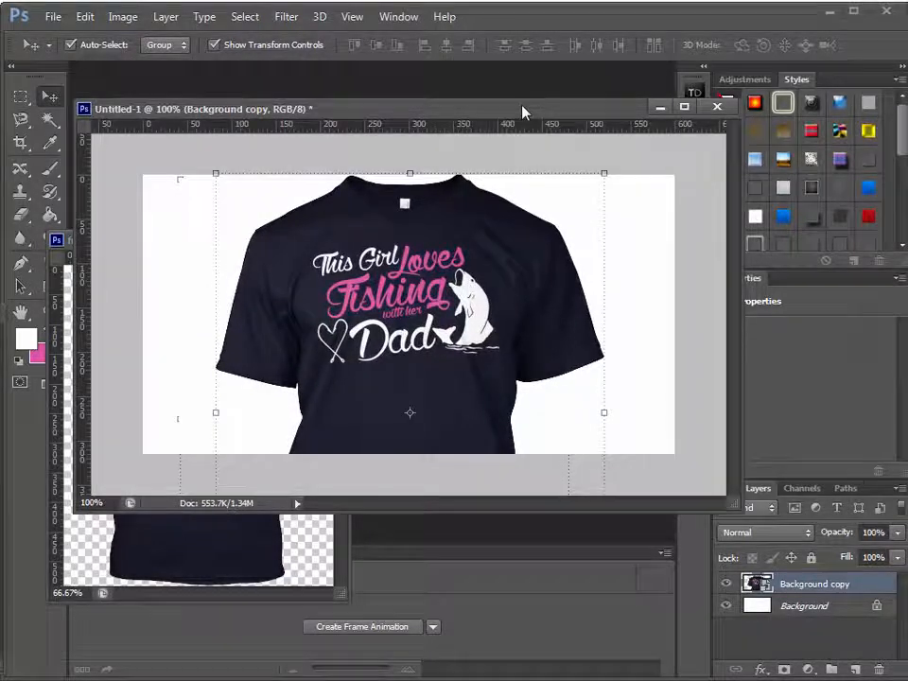
Duplicate the T-shirt layer twice in Untitled-1, offsetting one copy to each side of the original
{"action": "left_click_drag", "start_coordinate": [412, 104], "coordinate": [403, 101]}
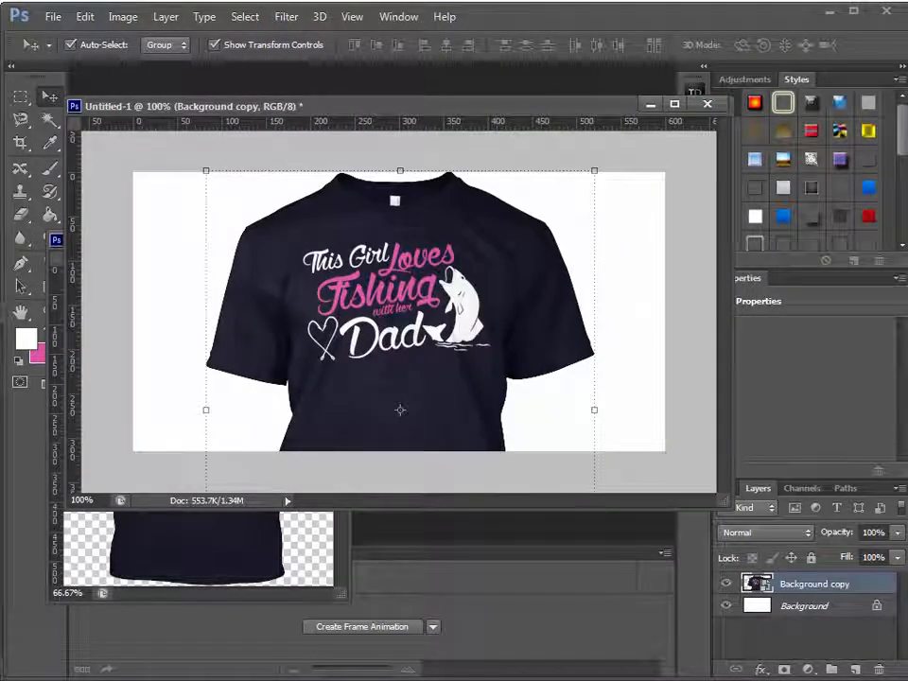
{"action": "left_click", "coordinate": [197, 551]}
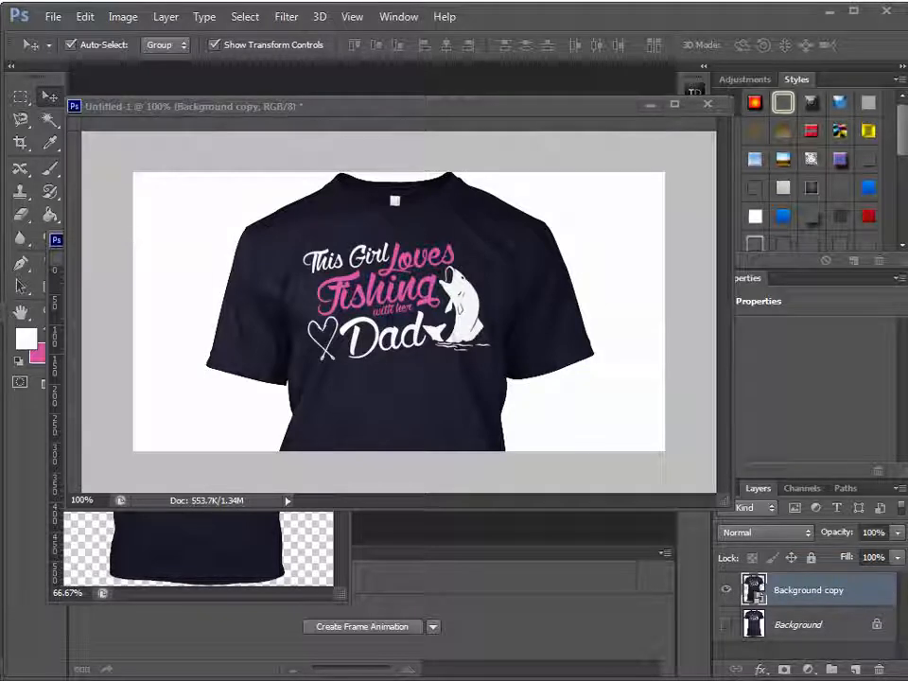
{"action": "left_click", "coordinate": [495, 335]}
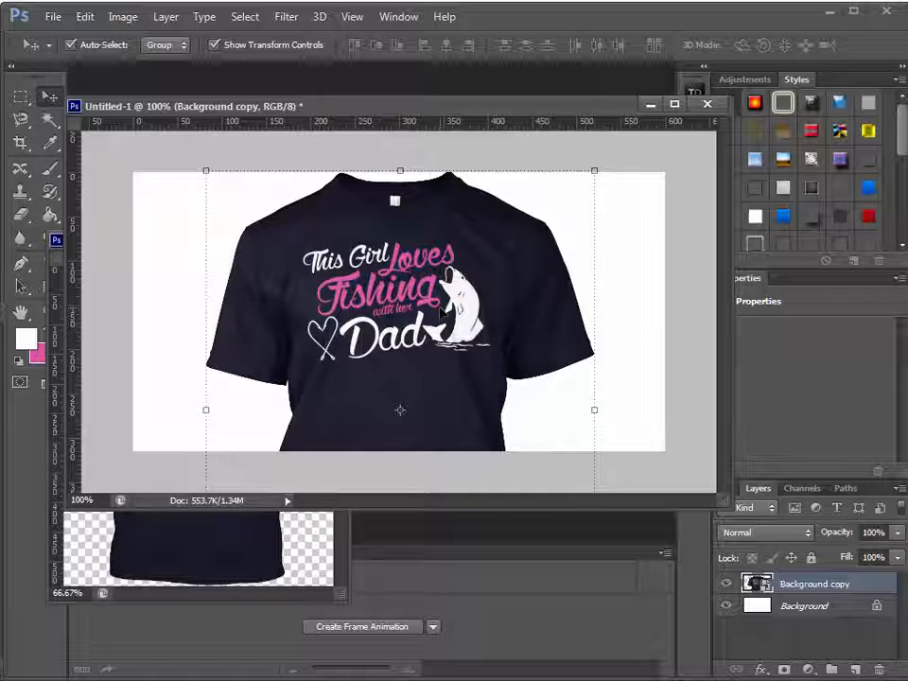
{"action": "left_click_drag", "start_coordinate": [442, 314], "coordinate": [508, 323]}
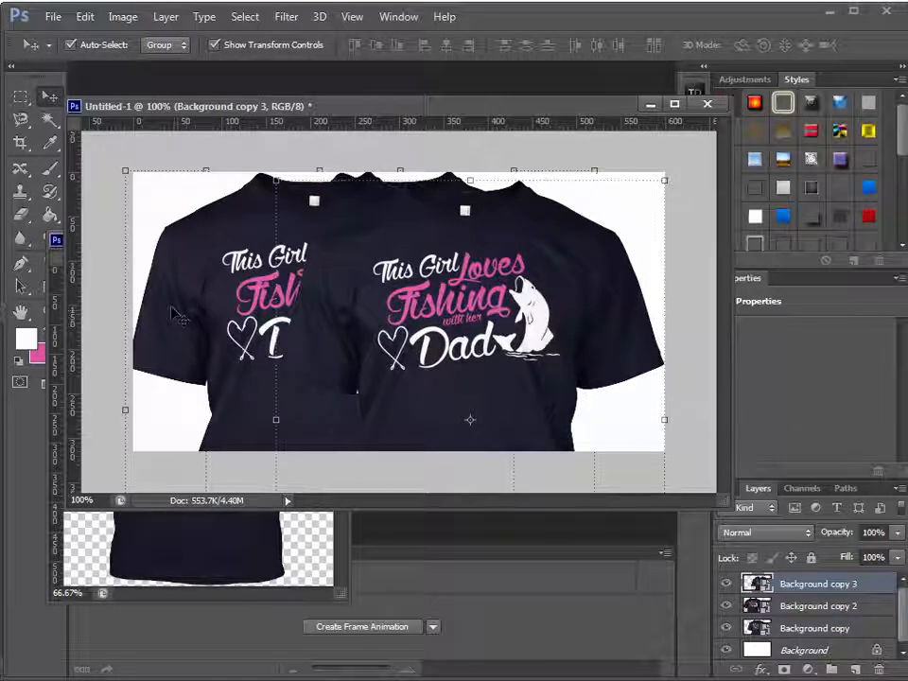
Scale both duplicate T-shirts together to about half size, and place one on each side of the large shirt
{"action": "left_click", "coordinate": [208, 298], "text": "shift"}
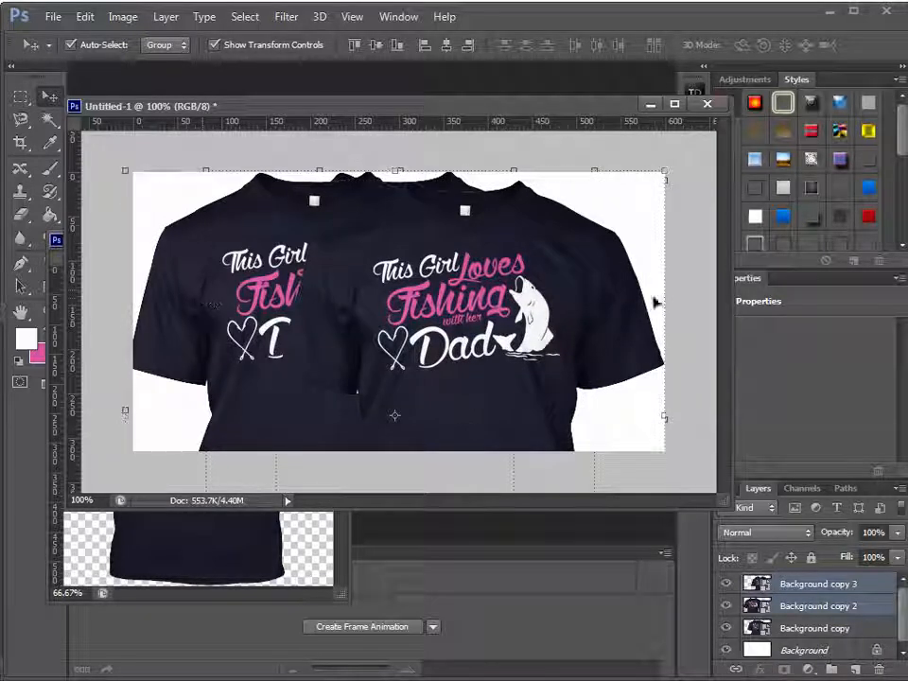
{"action": "left_click", "coordinate": [467, 291]}
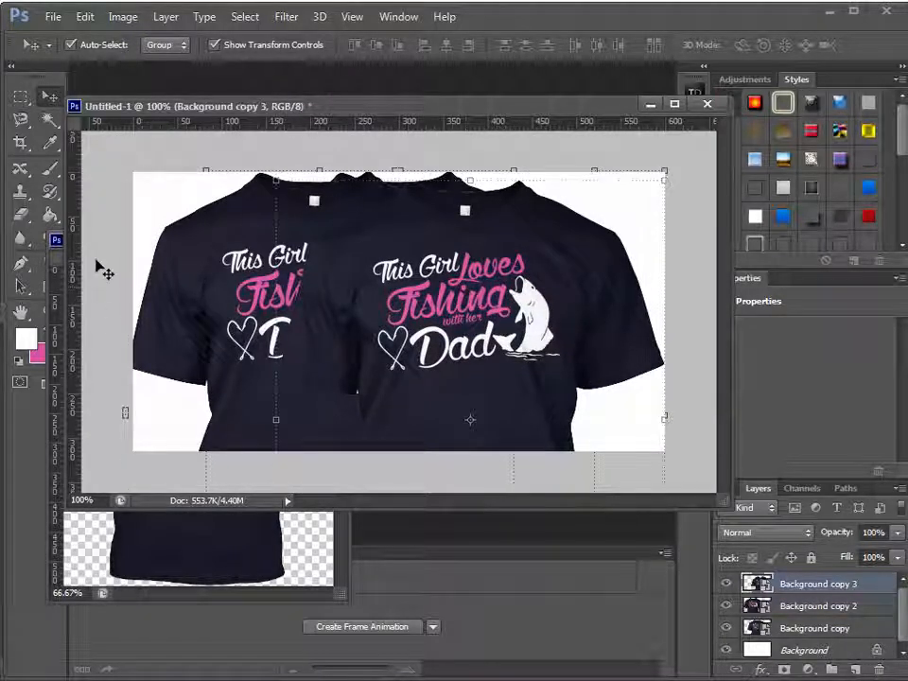
{"action": "left_click", "coordinate": [176, 277], "text": "shift"}
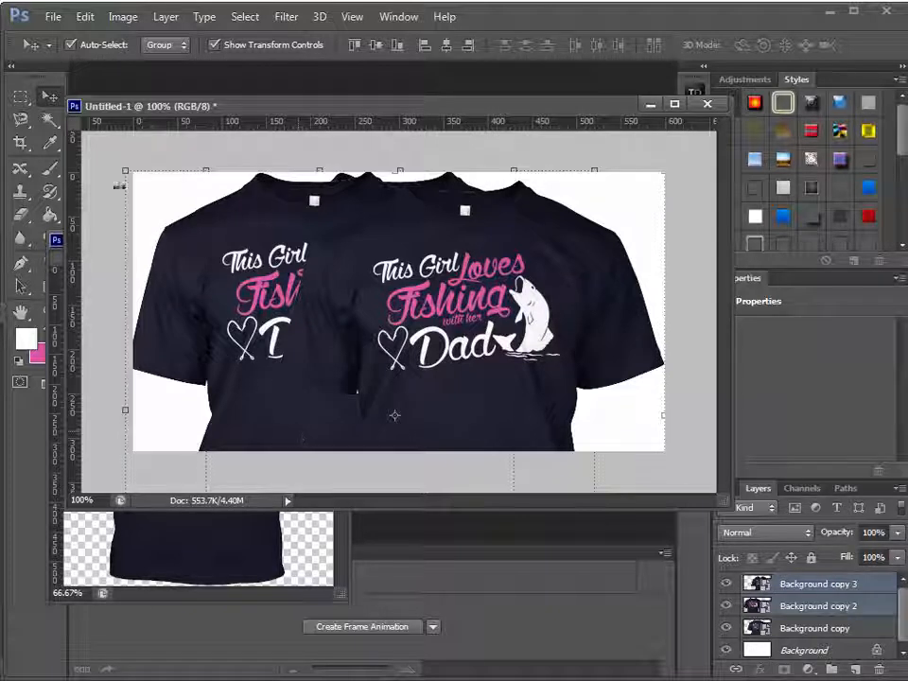
{"action": "left_click", "coordinate": [123, 172]}
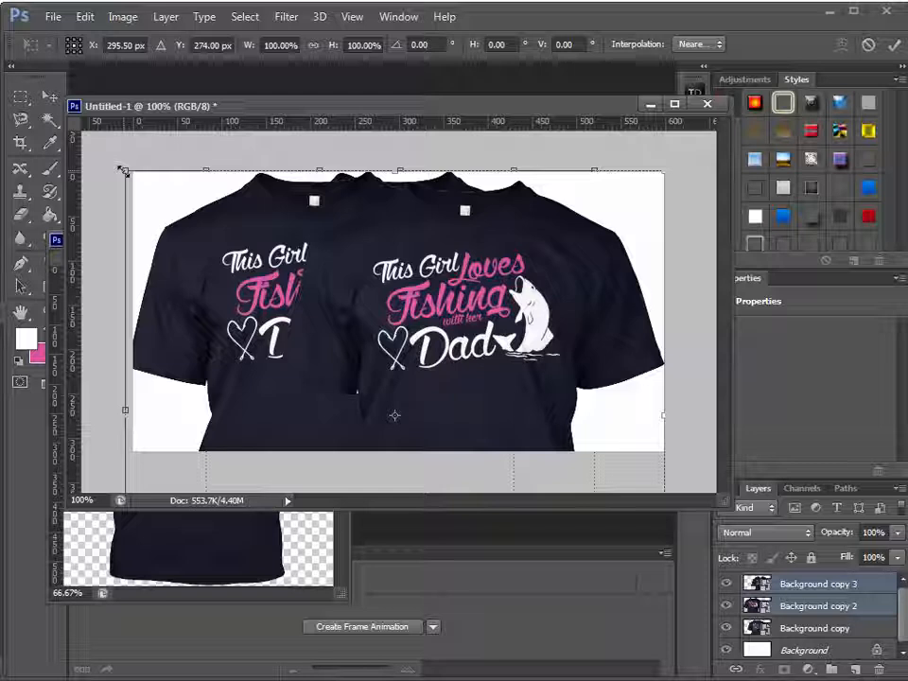
{"action": "left_click_drag", "start_coordinate": [122, 171], "coordinate": [235, 265]}
{"action": "left_click_drag", "start_coordinate": [450, 273], "coordinate": [375, 184]}
{"action": "left_click_drag", "start_coordinate": [162, 184], "coordinate": [186, 207]}
{"action": "key", "text": "Return"}
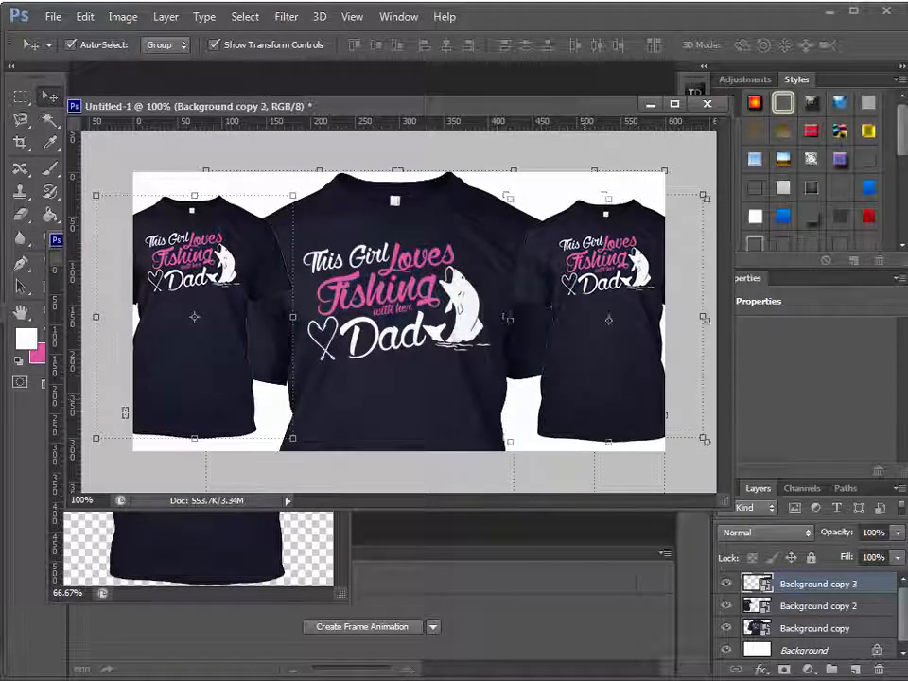
Enlarge the layer list and move the large shirt's layer above both smaller shirt layers
{"action": "left_click_drag", "start_coordinate": [844, 480], "coordinate": [842, 402]}
{"action": "left_click_drag", "start_coordinate": [846, 556], "coordinate": [821, 501]}
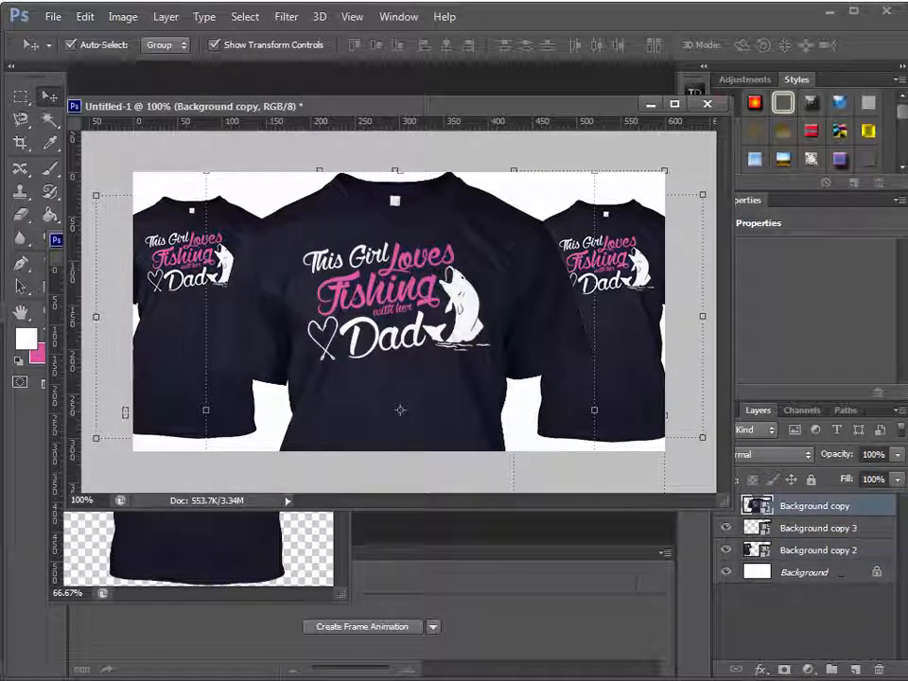
Try a saved shadow style preset on the large shirt layer, and undo it
{"action": "scroll", "coordinate": [903, 112], "scroll_direction": "down", "scroll_amount": 3}
{"action": "left_click", "coordinate": [837, 154]}
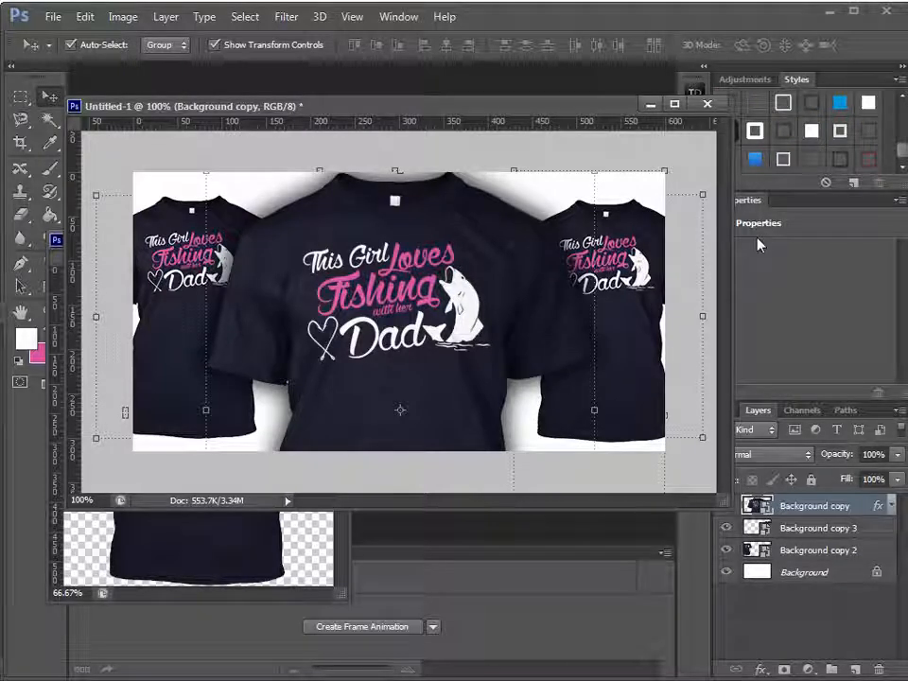
{"action": "key", "text": "ctrl+z"}
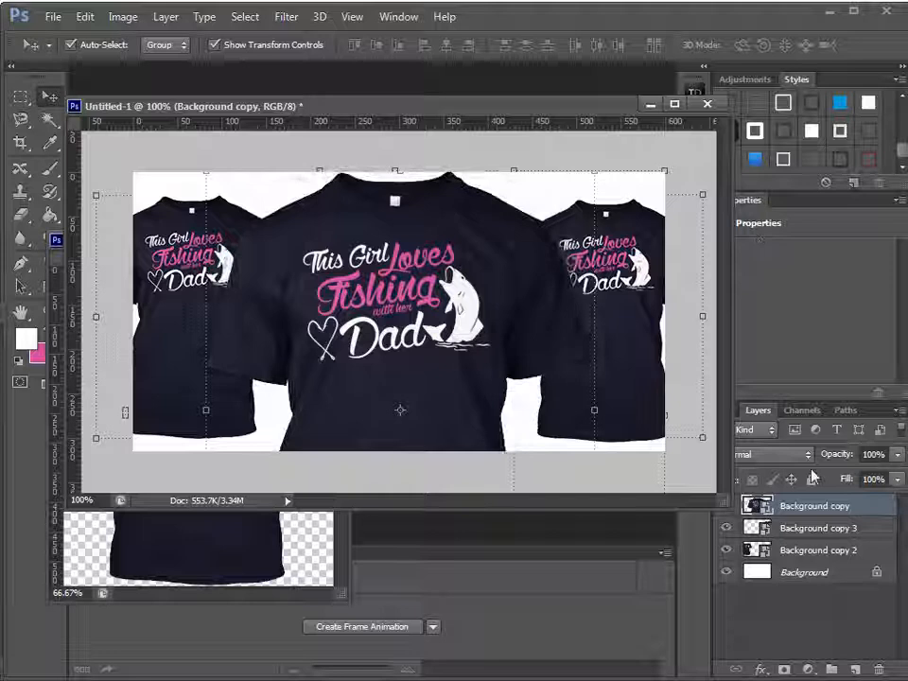
Add a Drop Shadow to the large shirt layer with distance 0 px, spread 17% and size 32 px
{"action": "double_click", "coordinate": [862, 519]}
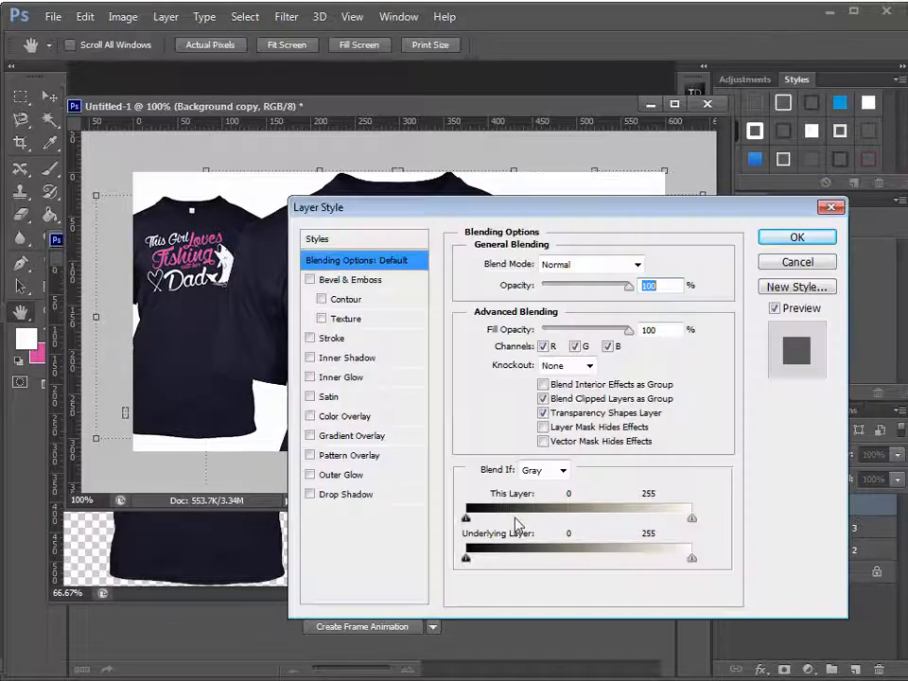
{"action": "left_click", "coordinate": [346, 494]}
{"action": "left_click_drag", "start_coordinate": [546, 207], "coordinate": [558, 340]}
{"action": "left_click_drag", "start_coordinate": [544, 476], "coordinate": [559, 525]}
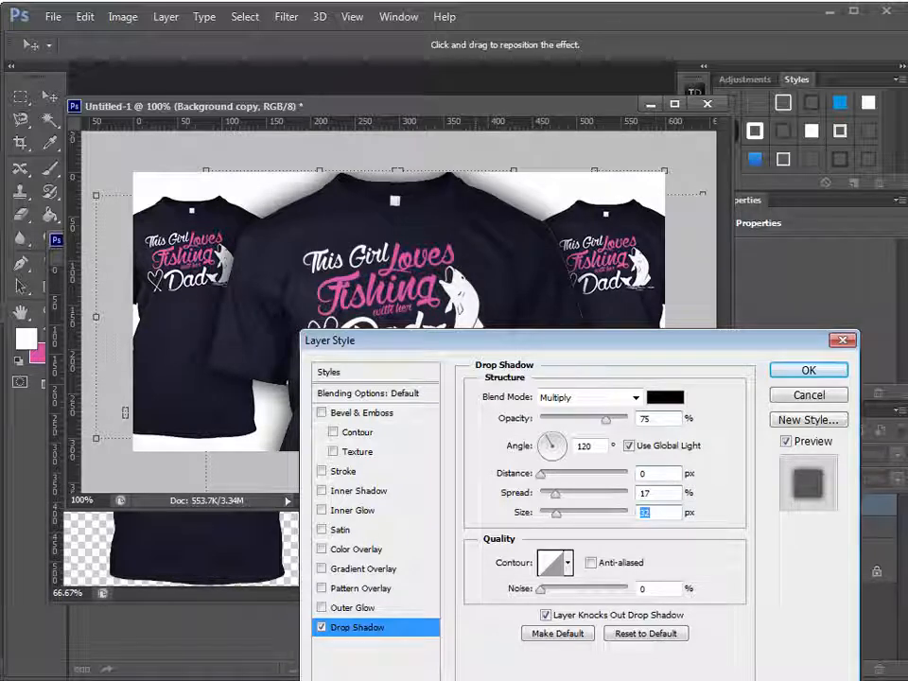
Add a Stroke effect to the large shirt, positioned Inside with a size of 1 px
{"action": "left_click", "coordinate": [392, 473]}
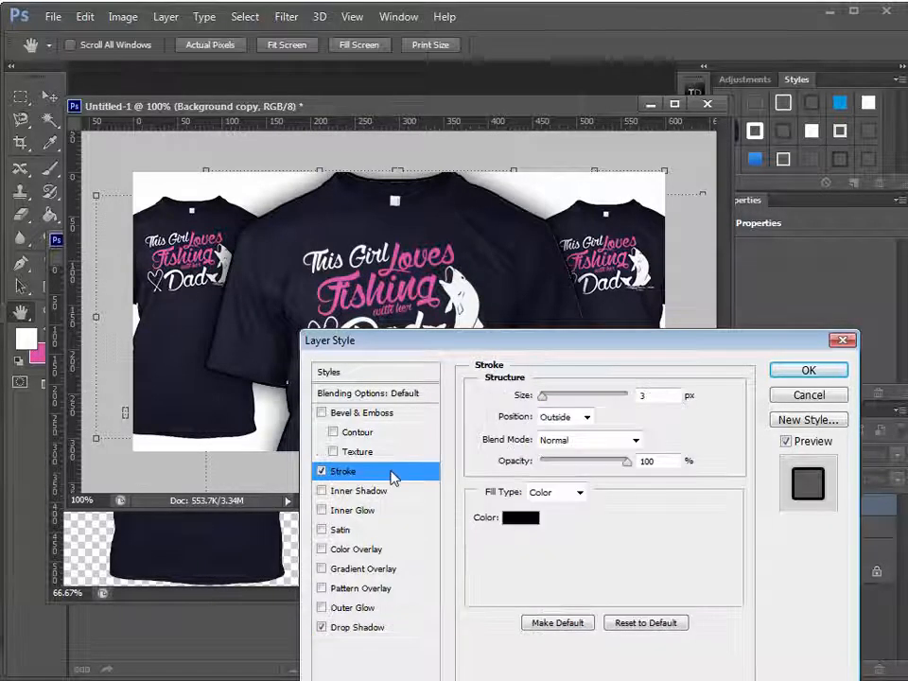
{"action": "left_click", "coordinate": [571, 426]}
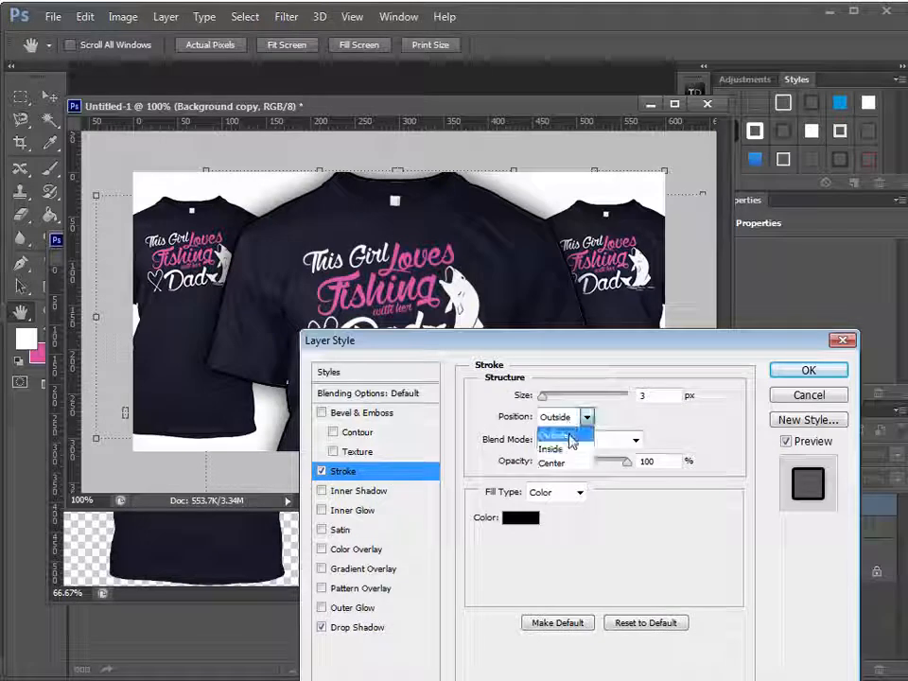
{"action": "left_click", "coordinate": [564, 448]}
{"action": "double_click", "coordinate": [662, 396]}
{"action": "type", "text": "2"}
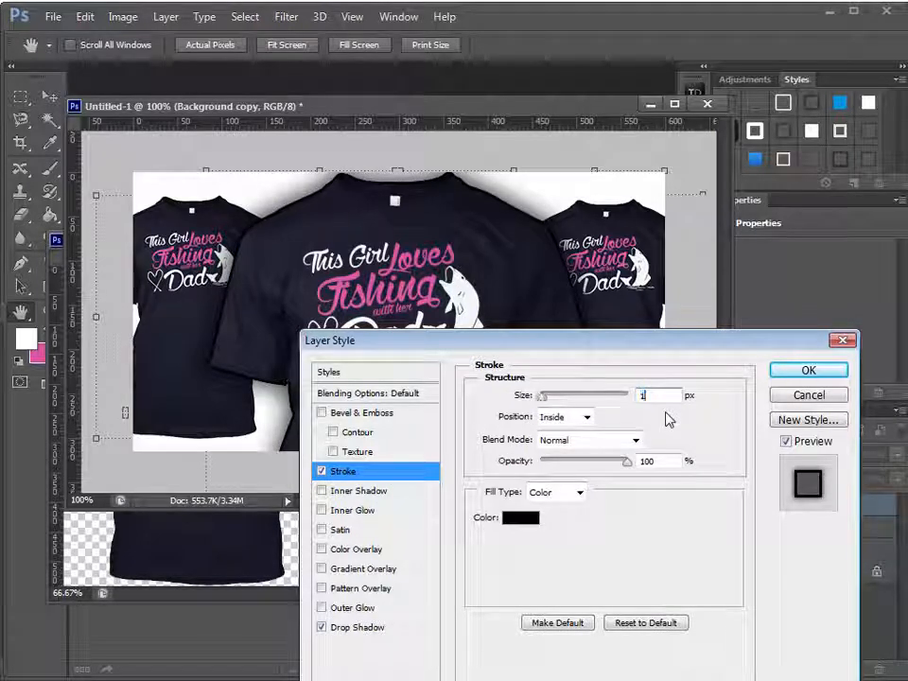
Set the stroke colour to the dark navy #181a27 sampled from the shirt, and apply the layer effects
{"action": "left_click", "coordinate": [521, 518]}
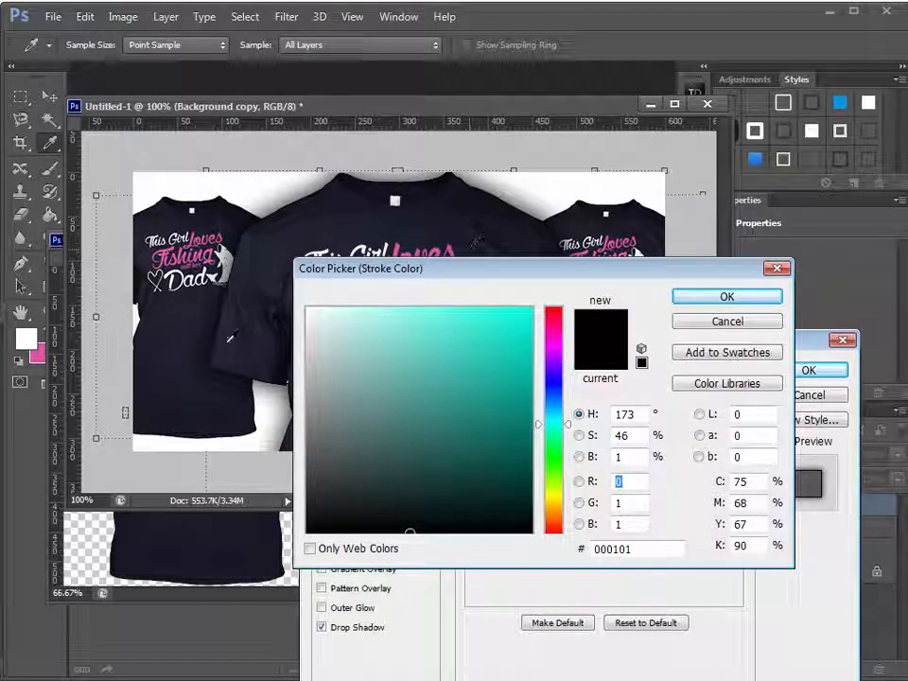
{"action": "left_click", "coordinate": [250, 261]}
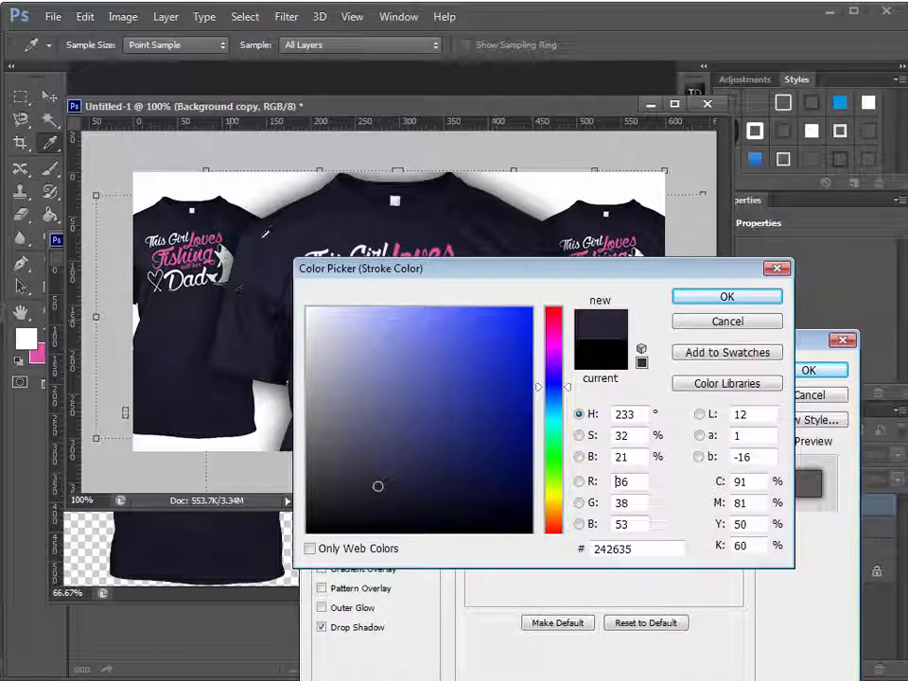
{"action": "left_click", "coordinate": [281, 218]}
{"action": "left_click", "coordinate": [313, 204]}
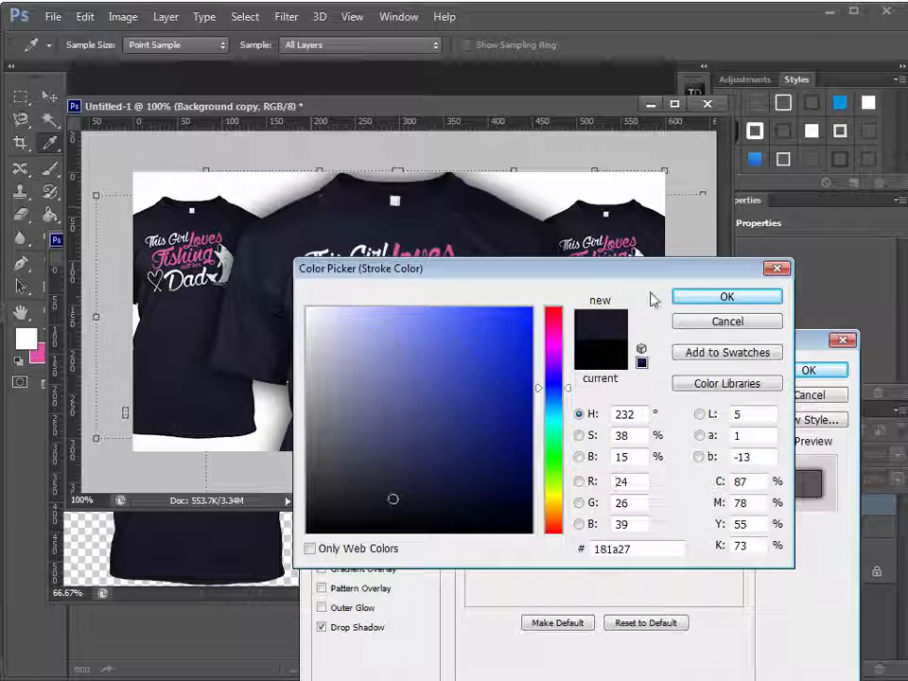
{"action": "left_click", "coordinate": [723, 297]}
{"action": "left_click", "coordinate": [832, 372]}
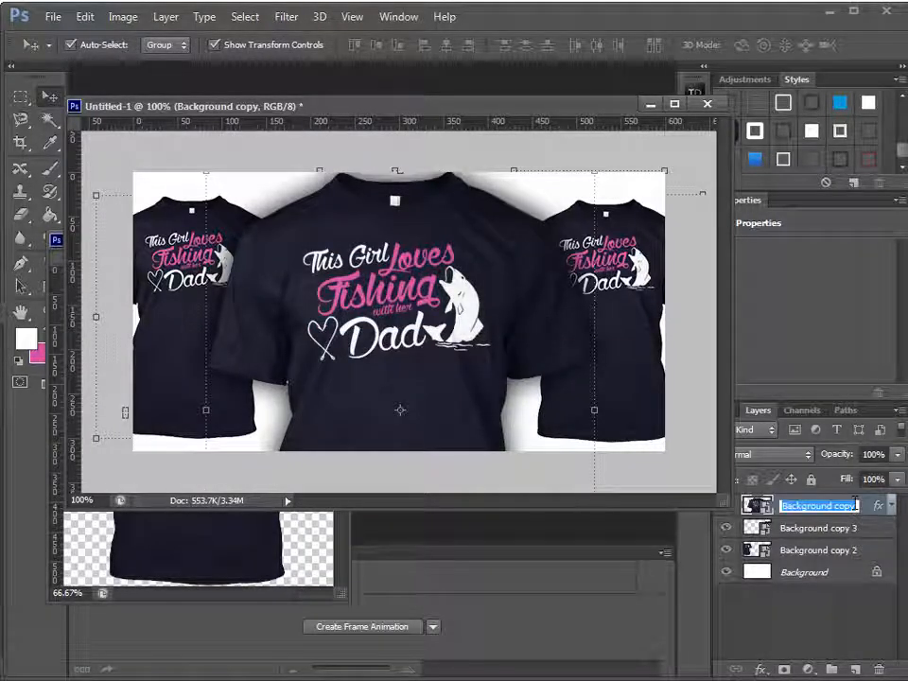
Save the large shirt's stroke and drop shadow as a new reusable style, including the layer effects
{"action": "double_click", "coordinate": [857, 510]}
{"action": "left_click_drag", "start_coordinate": [659, 343], "coordinate": [532, 214]}
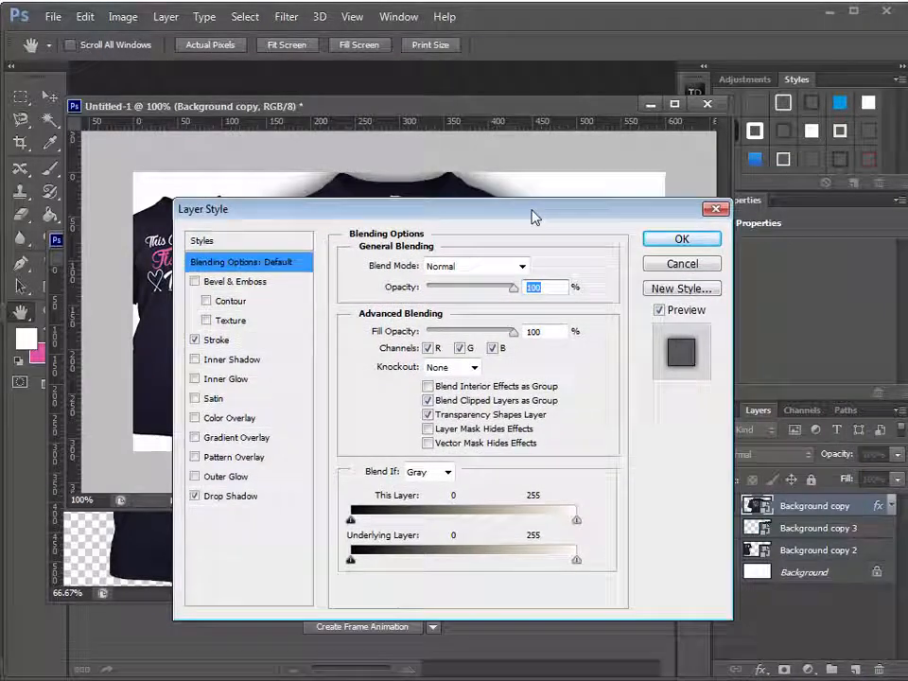
{"action": "left_click", "coordinate": [676, 290]}
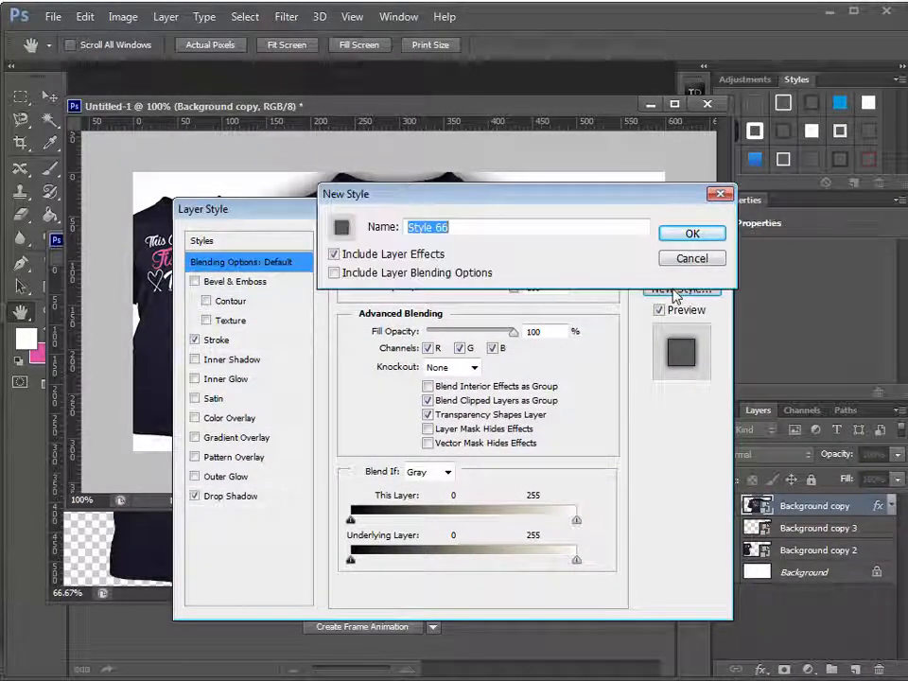
{"action": "left_click", "coordinate": [692, 233]}
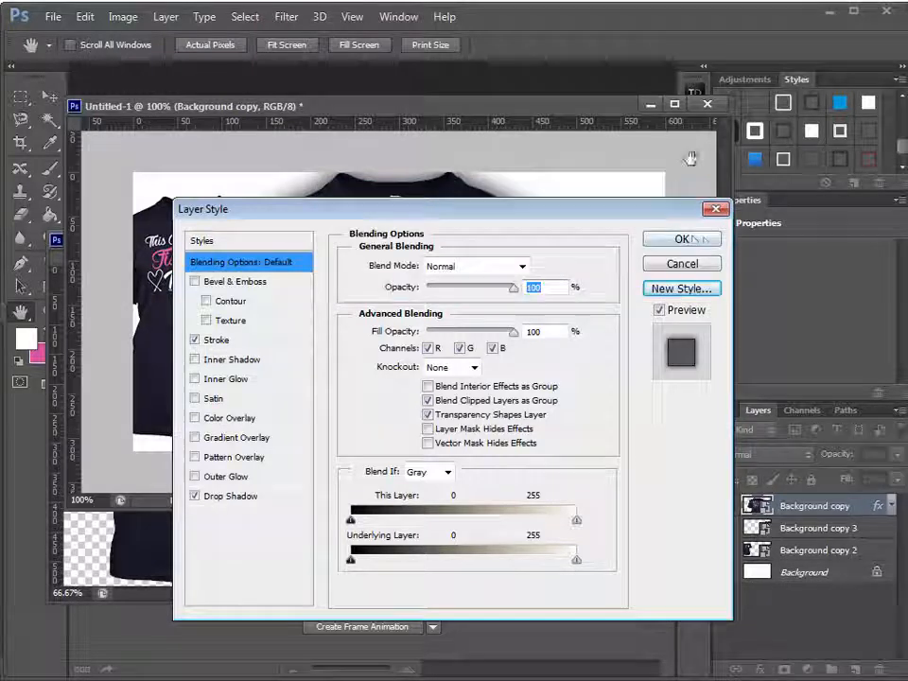
Apply the stroke and drop shadow effects to the large shirt and locate the newly saved style
{"action": "left_click", "coordinate": [700, 238]}
{"action": "key", "text": "v"}
{"action": "left_click_drag", "start_coordinate": [901, 154], "coordinate": [901, 161]}
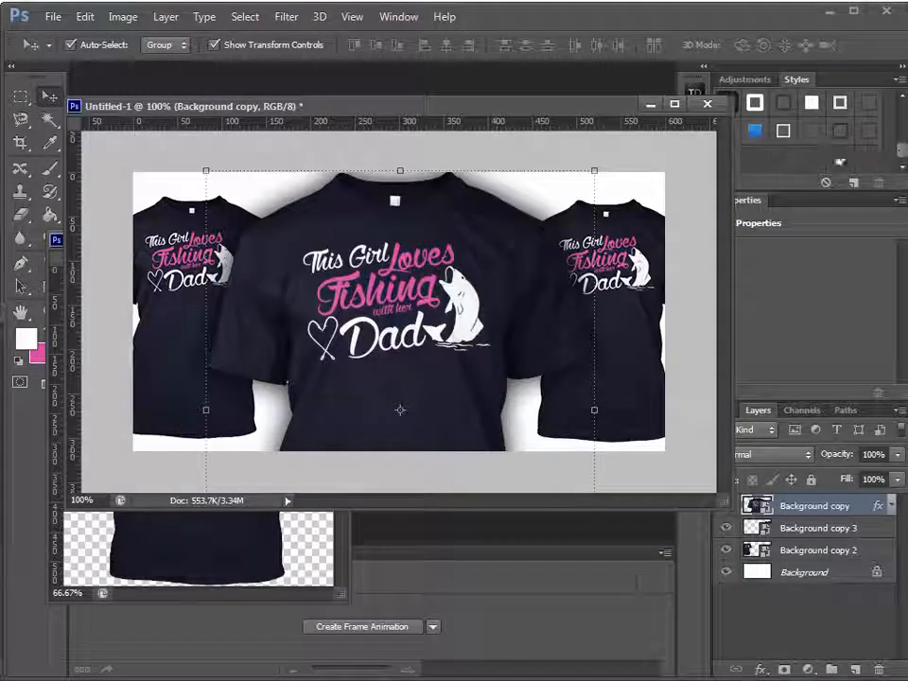
{"action": "left_click", "coordinate": [650, 104]}
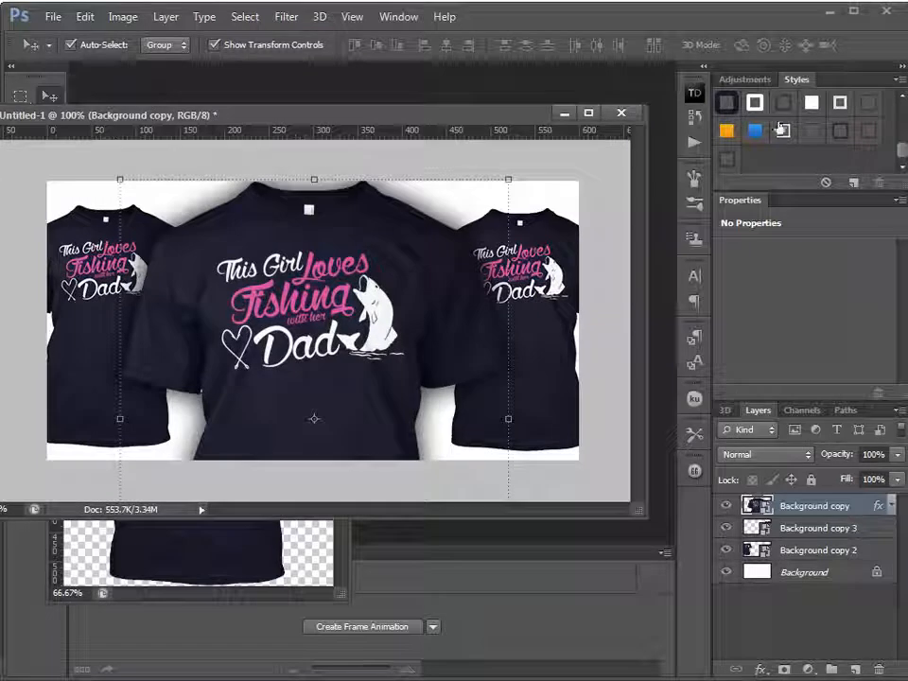
{"action": "left_click", "coordinate": [390, 18]}
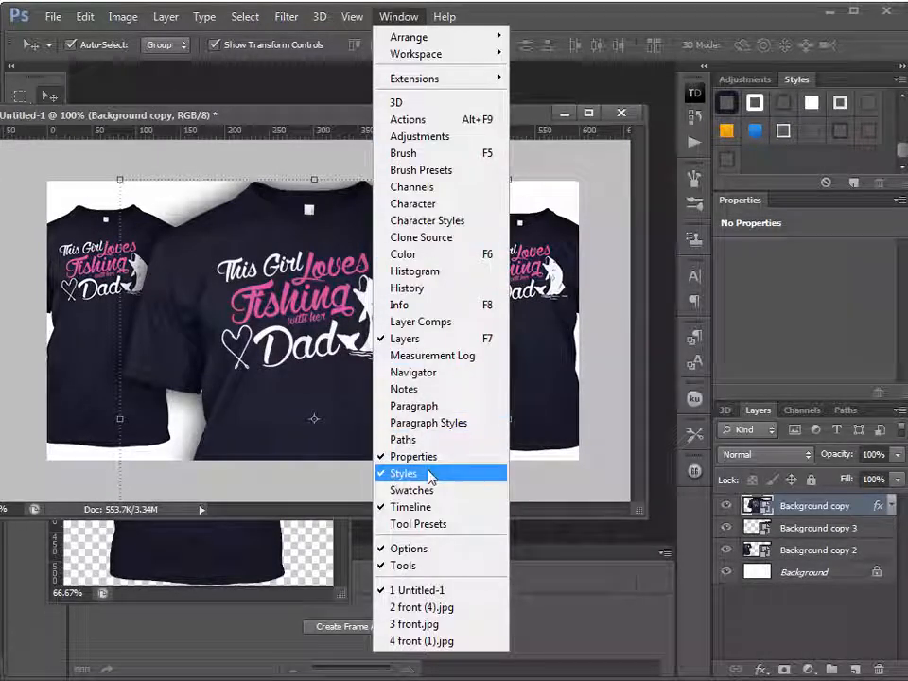
{"action": "left_click", "coordinate": [762, 166]}
{"action": "left_click", "coordinate": [691, 259]}
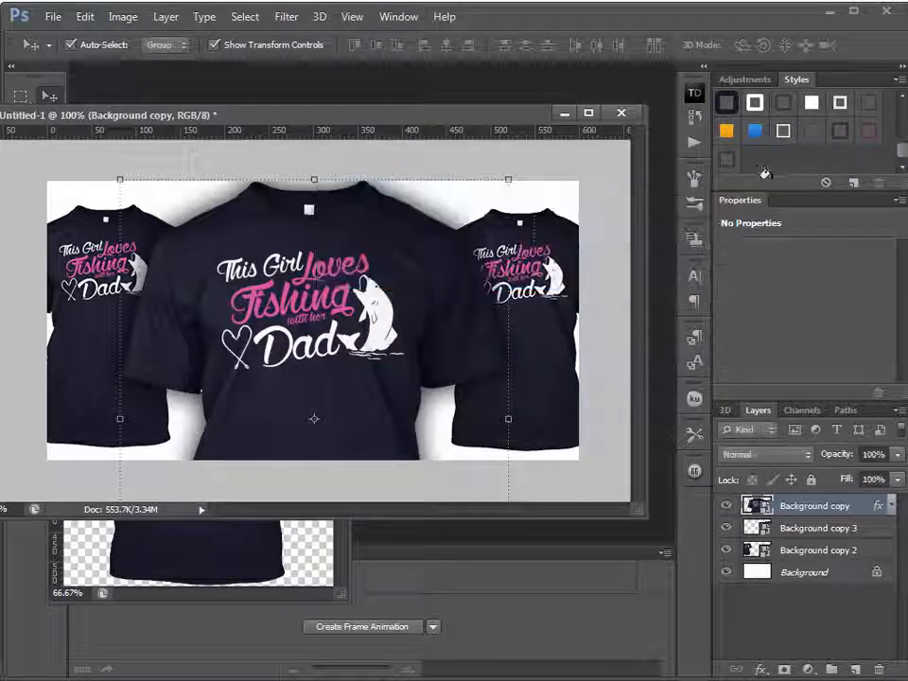
Try the saved stroke and drop shadow style on the small right shirt, and clear it from that layer
{"action": "key", "text": "alt+bracketleft"}
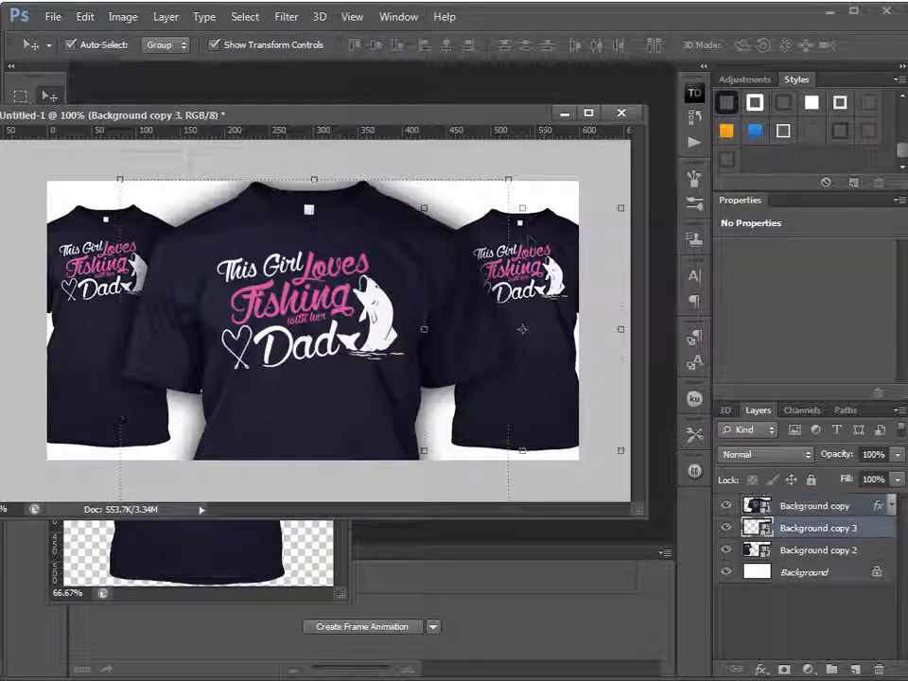
{"action": "left_click", "coordinate": [726, 159]}
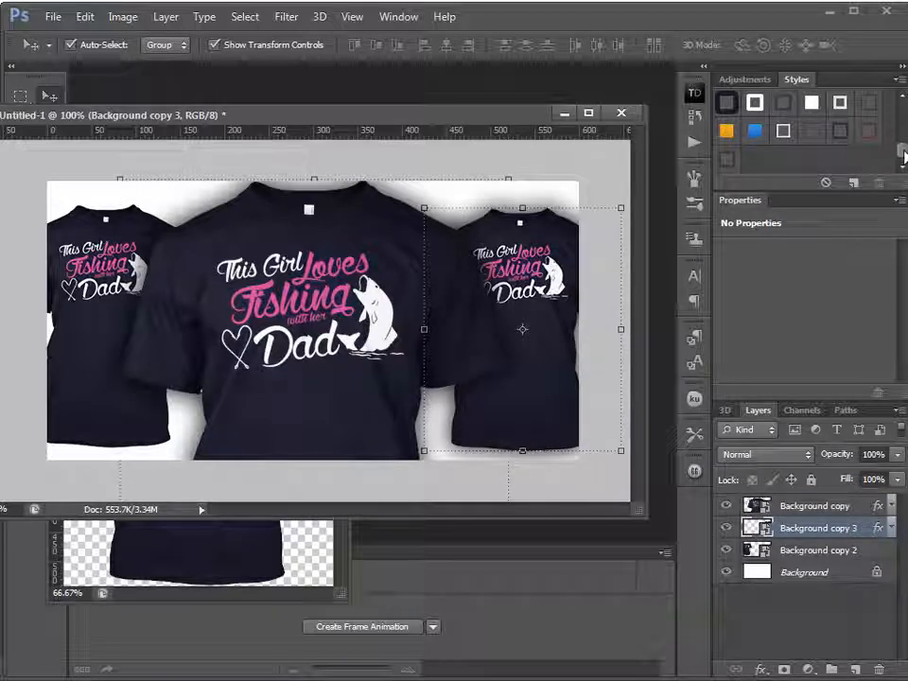
{"action": "left_click_drag", "start_coordinate": [903, 156], "coordinate": [900, 89]}
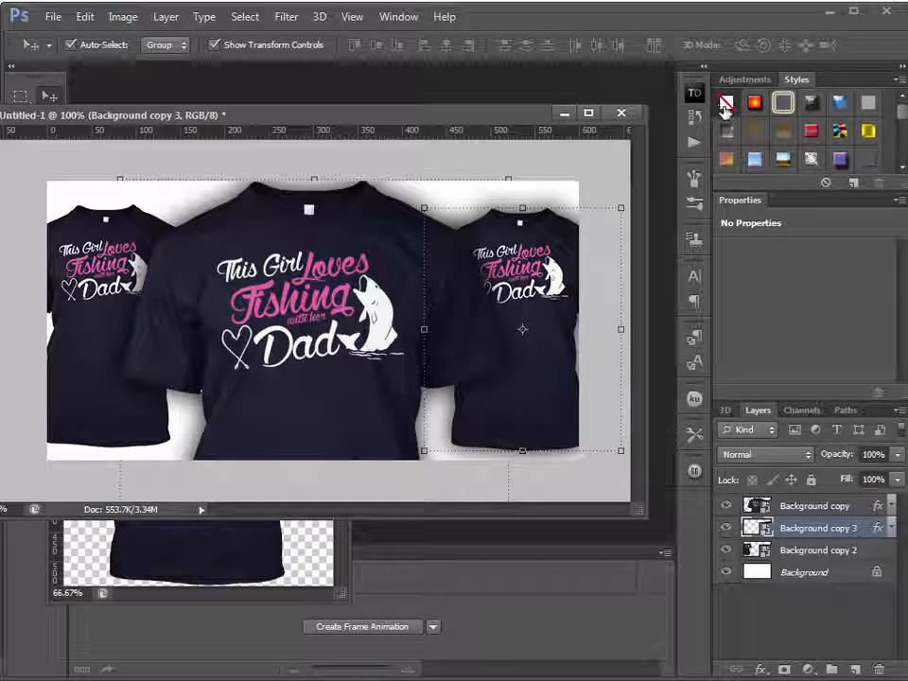
{"action": "left_click", "coordinate": [726, 103]}
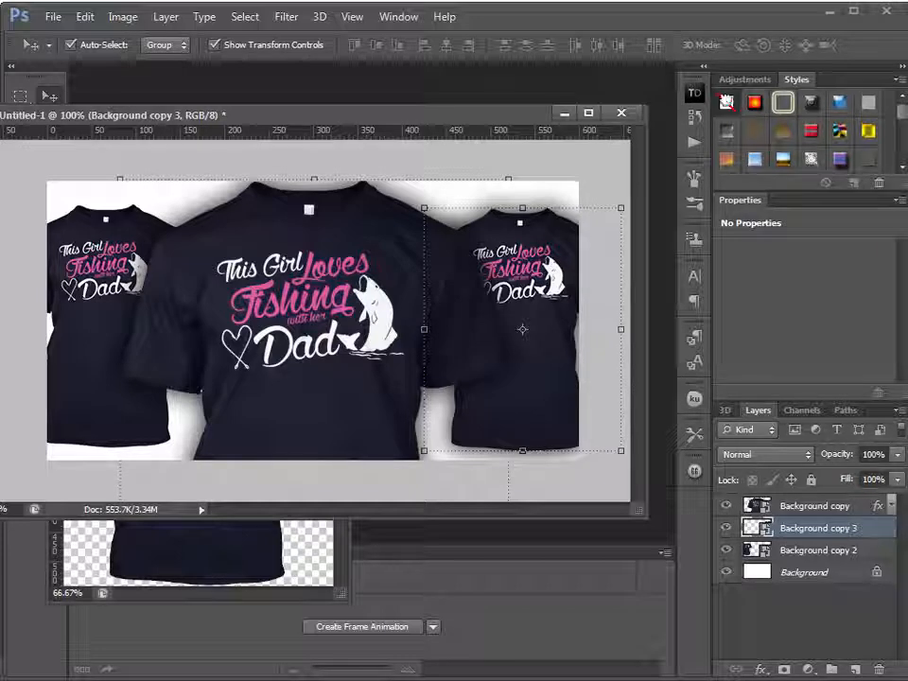
Rasterize the two small side shirt layers, Background copy 3 and Background copy 2
{"action": "left_click_drag", "start_coordinate": [396, 116], "coordinate": [520, 106]}
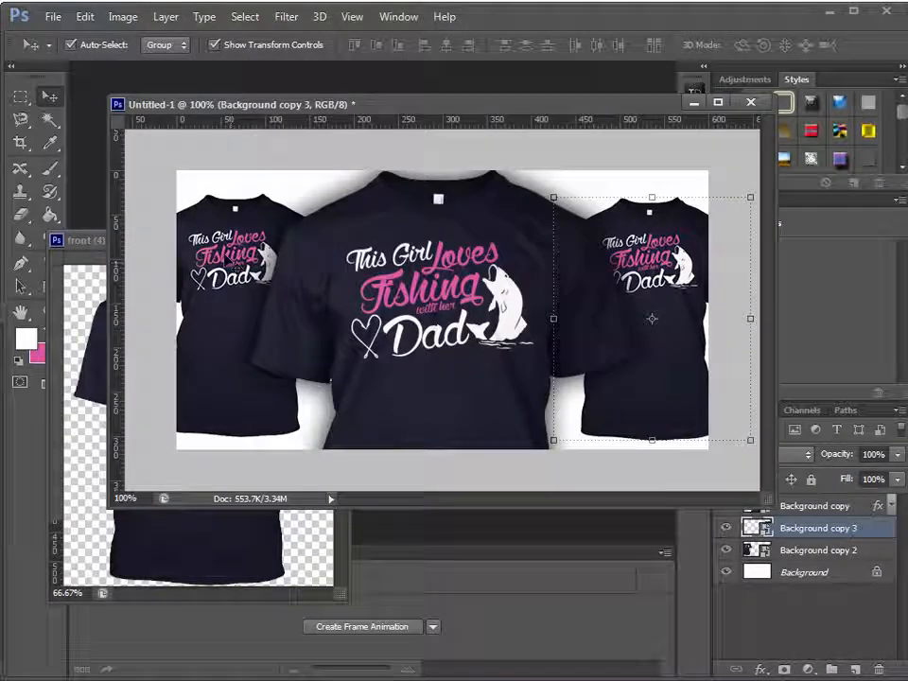
{"action": "left_click", "coordinate": [236, 266]}
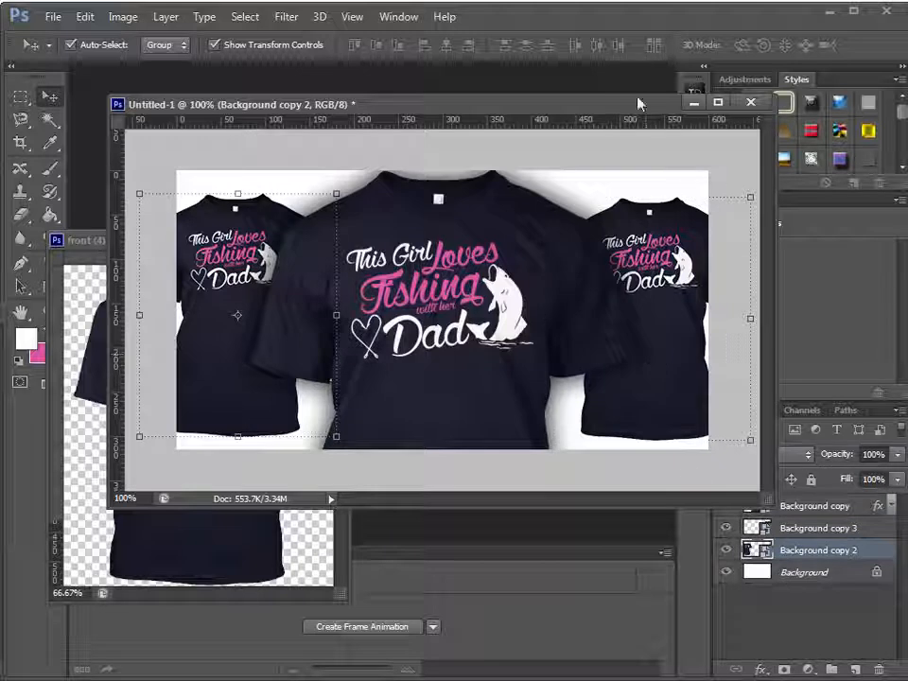
{"action": "left_click_drag", "start_coordinate": [594, 108], "coordinate": [485, 99]}
{"action": "left_click", "coordinate": [569, 279]}
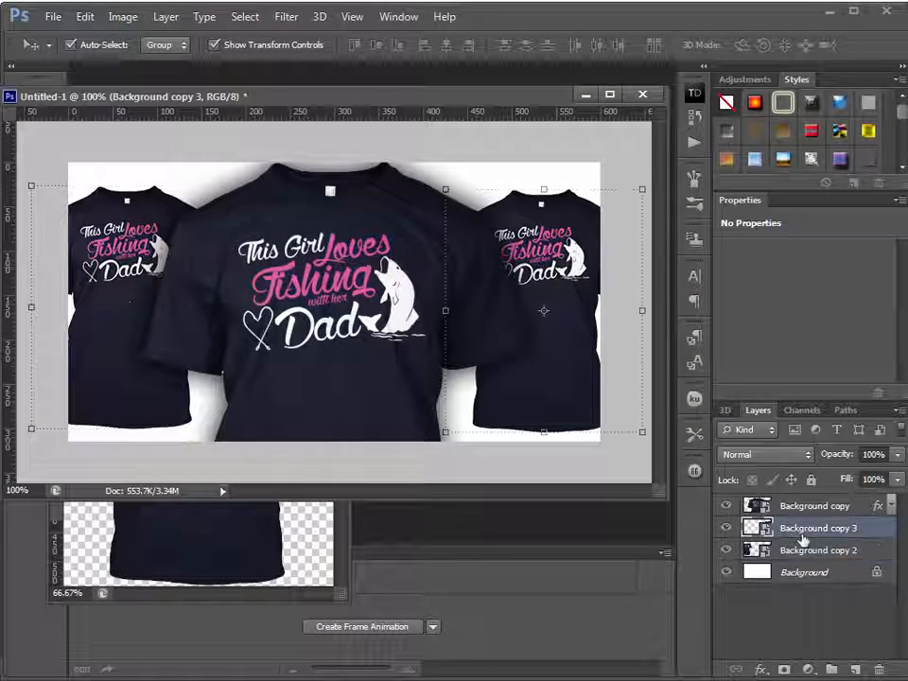
{"action": "right_click", "coordinate": [873, 537]}
{"action": "left_click", "coordinate": [896, 21]}
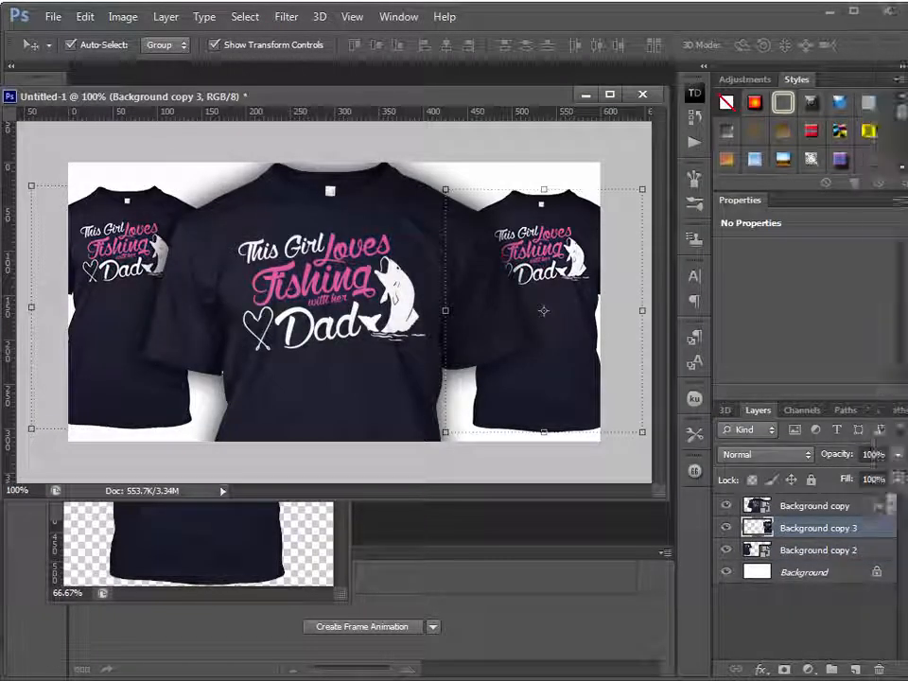
{"action": "left_click", "coordinate": [833, 550]}
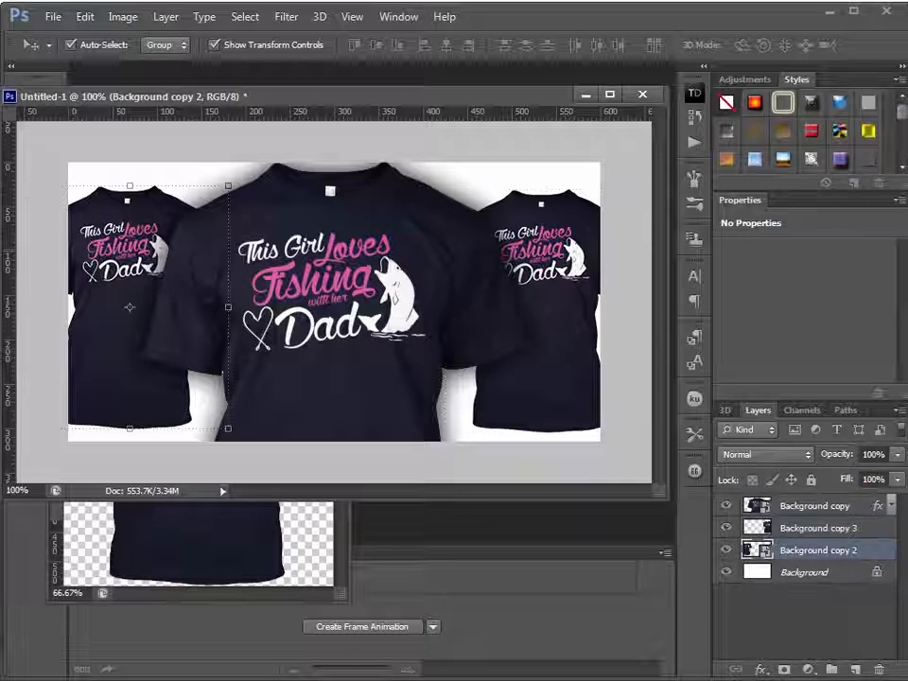
{"action": "right_click", "coordinate": [866, 560]}
{"action": "left_click", "coordinate": [901, 55]}
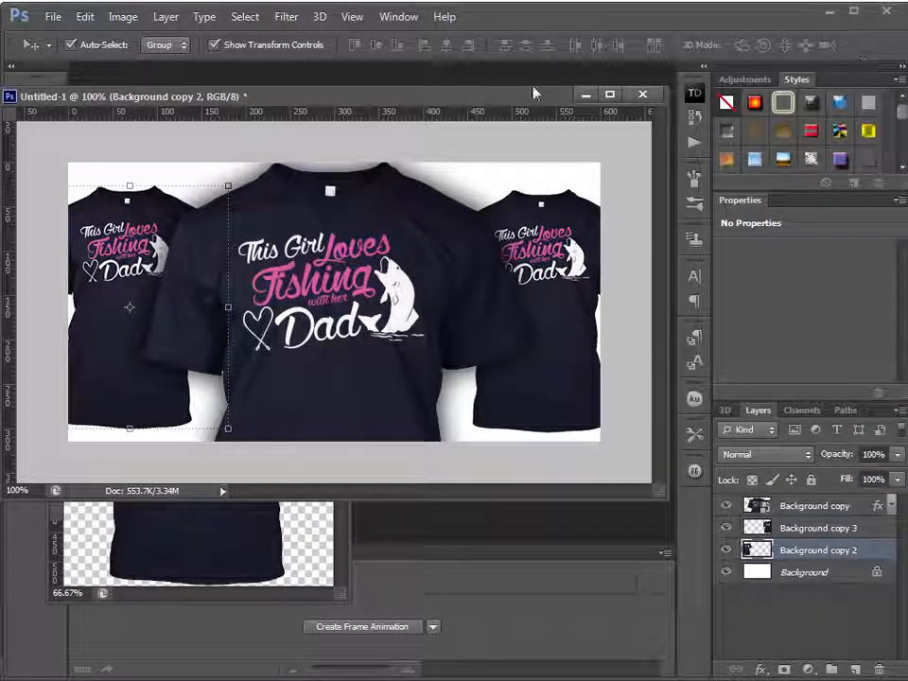
Apply a Gaussian Blur with a radius of 3.0 pixels to the small left shirt
{"action": "left_click_drag", "start_coordinate": [549, 96], "coordinate": [710, 119]}
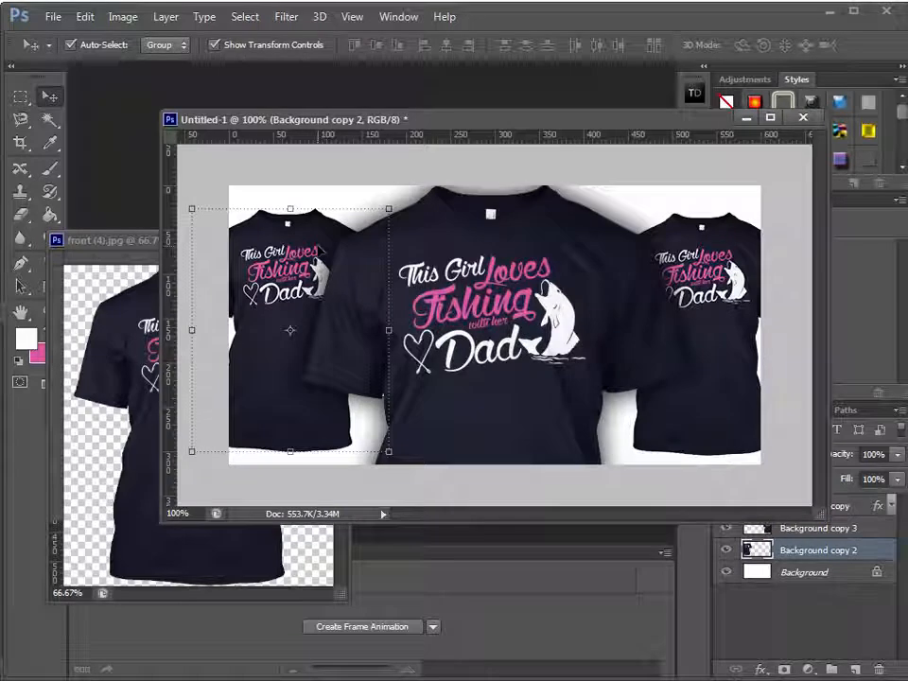
{"action": "left_click", "coordinate": [286, 17]}
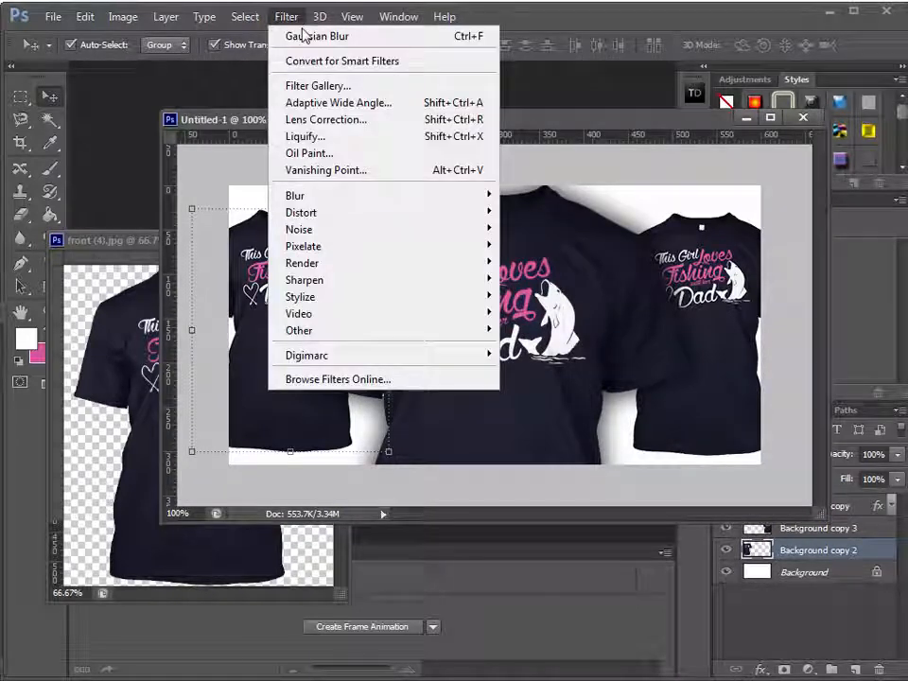
{"action": "mouse_move", "coordinate": [462, 202]}
{"action": "left_click", "coordinate": [550, 336]}
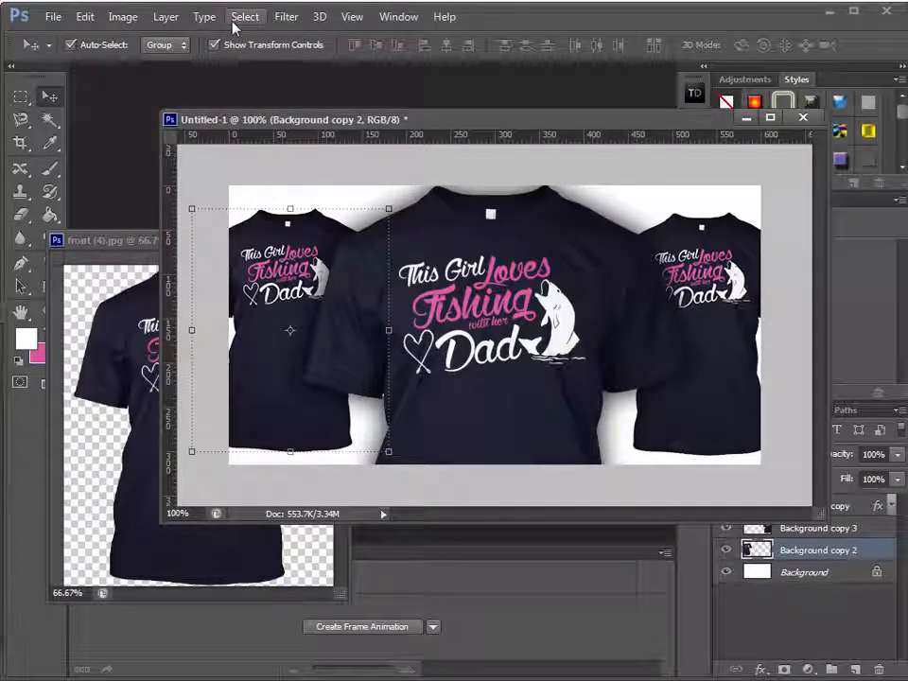
{"action": "left_click", "coordinate": [287, 17]}
{"action": "mouse_move", "coordinate": [349, 197]}
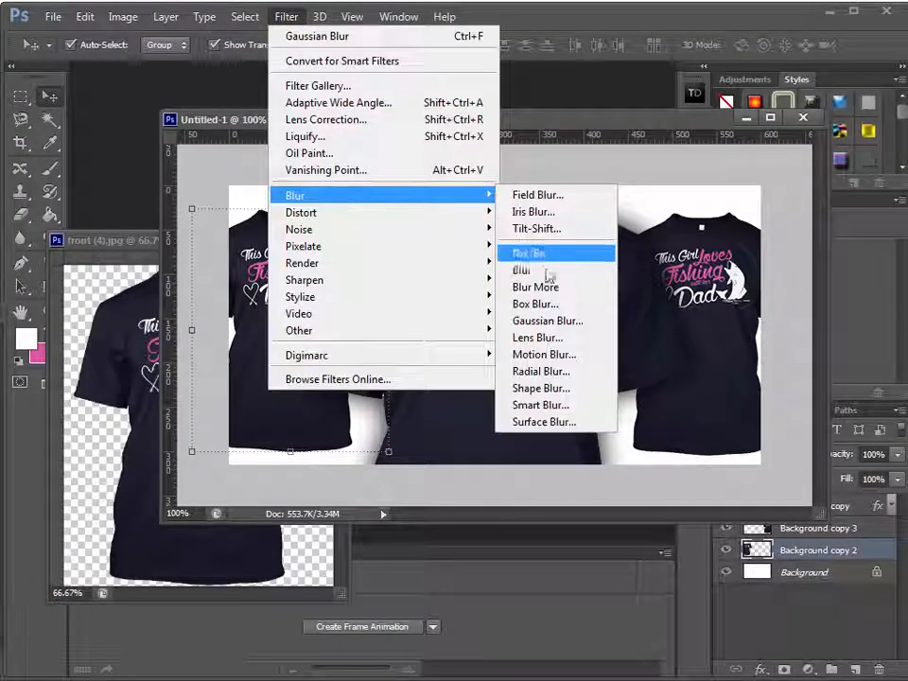
{"action": "left_click", "coordinate": [544, 319]}
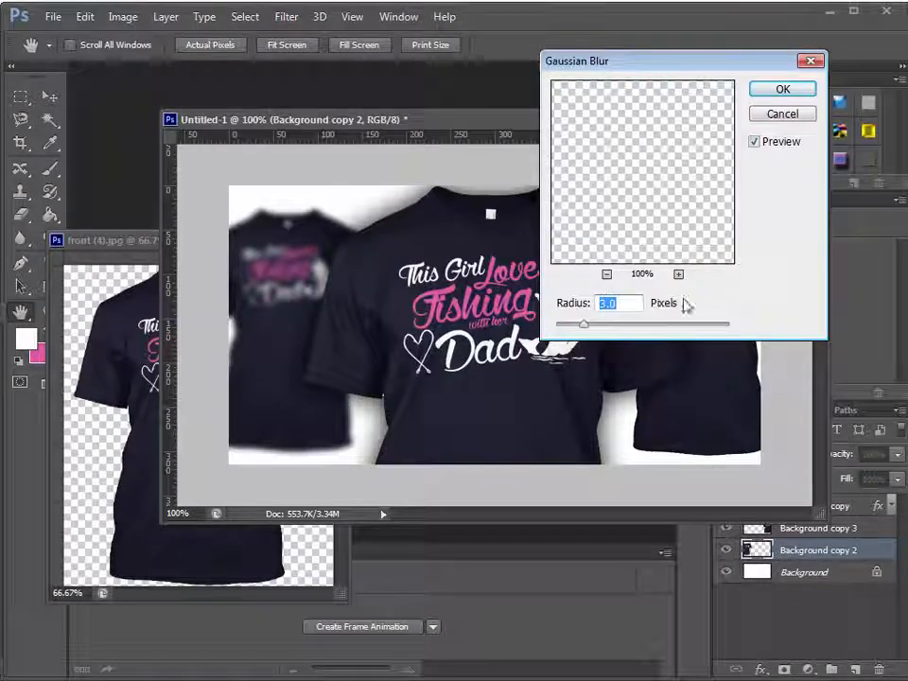
{"action": "left_click", "coordinate": [762, 89]}
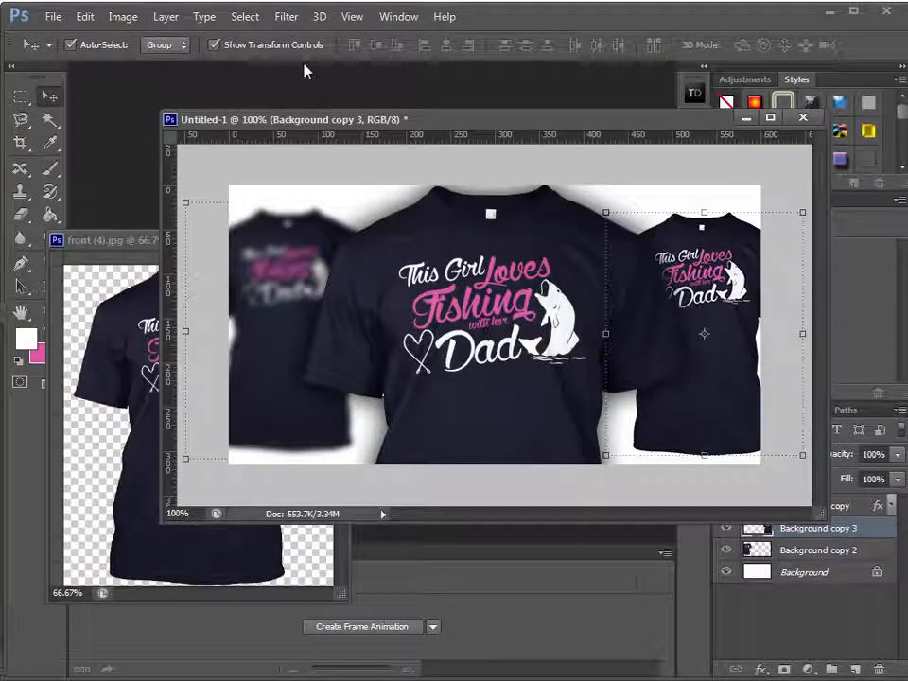
Apply the same Gaussian Blur to the small right shirt
{"action": "left_click", "coordinate": [286, 17]}
{"action": "mouse_move", "coordinate": [321, 194]}
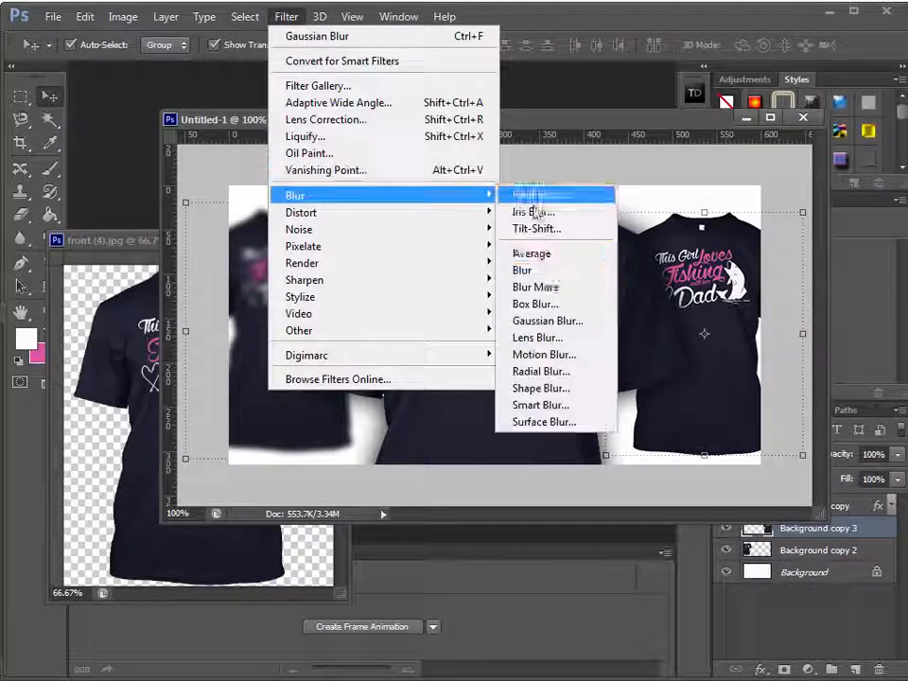
{"action": "left_click", "coordinate": [558, 322]}
{"action": "left_click", "coordinate": [783, 89]}
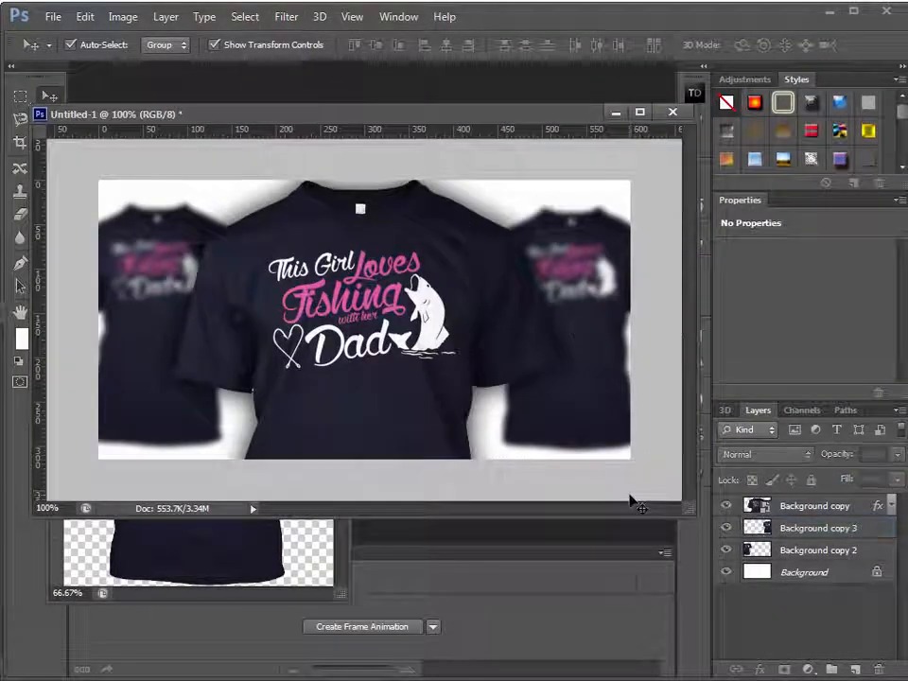
Save the ad document in the ads folder as ad-1.psd in Photoshop format, keeping its layers
{"action": "key", "text": "ctrl+s"}
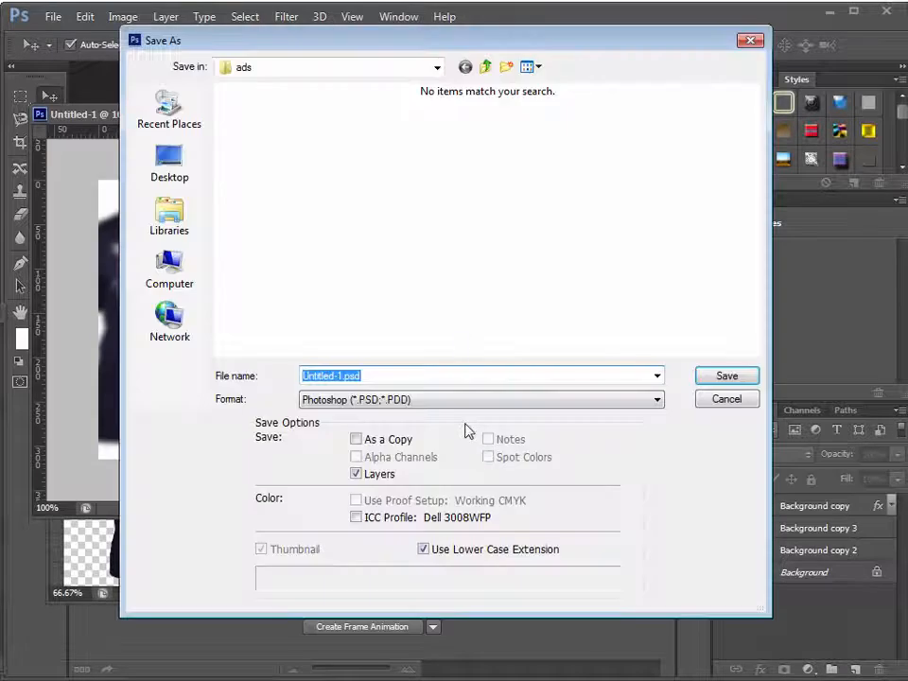
{"action": "left_click", "coordinate": [417, 73]}
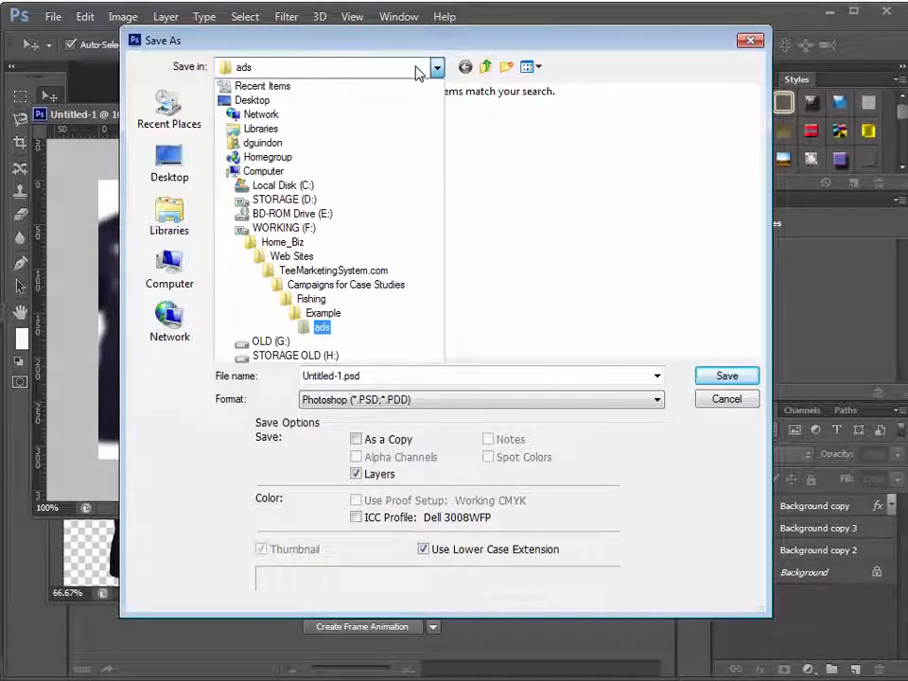
{"action": "left_click", "coordinate": [417, 72]}
{"action": "double_click", "coordinate": [397, 375]}
{"action": "key", "text": "Home"}
{"action": "key", "text": "Delete"}
{"action": "key", "text": "Delete"}
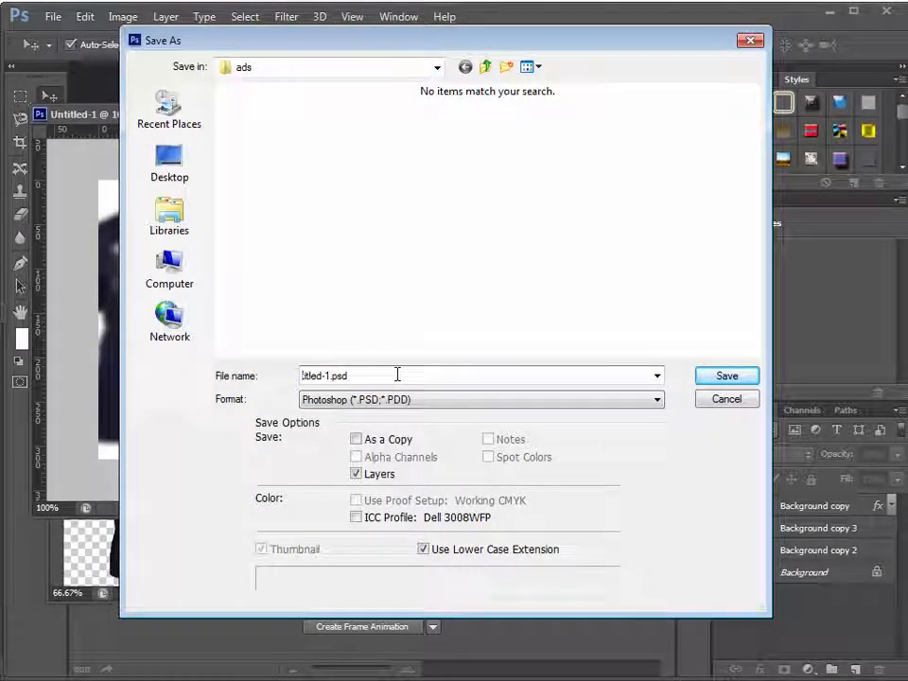
{"action": "key", "text": "Delete"}
{"action": "type", "text": "a"}
{"action": "key", "text": "Return"}
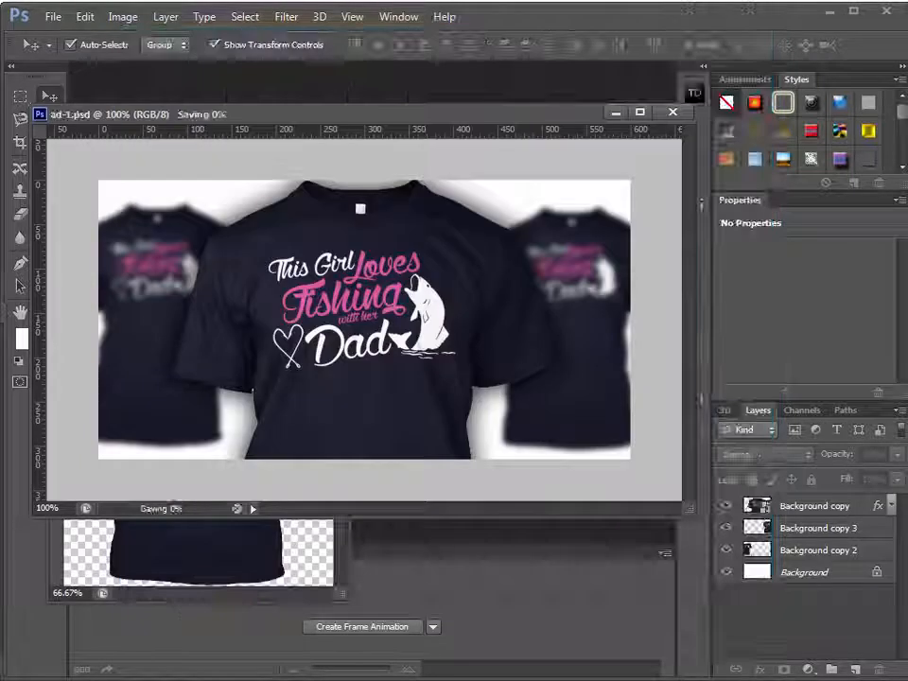
Clear the front (4).jpg window out of the way and draw a white rectangle shape about 611 × 332 px over the whole ad canvas
{"action": "left_click_drag", "start_coordinate": [442, 114], "coordinate": [497, 141]}
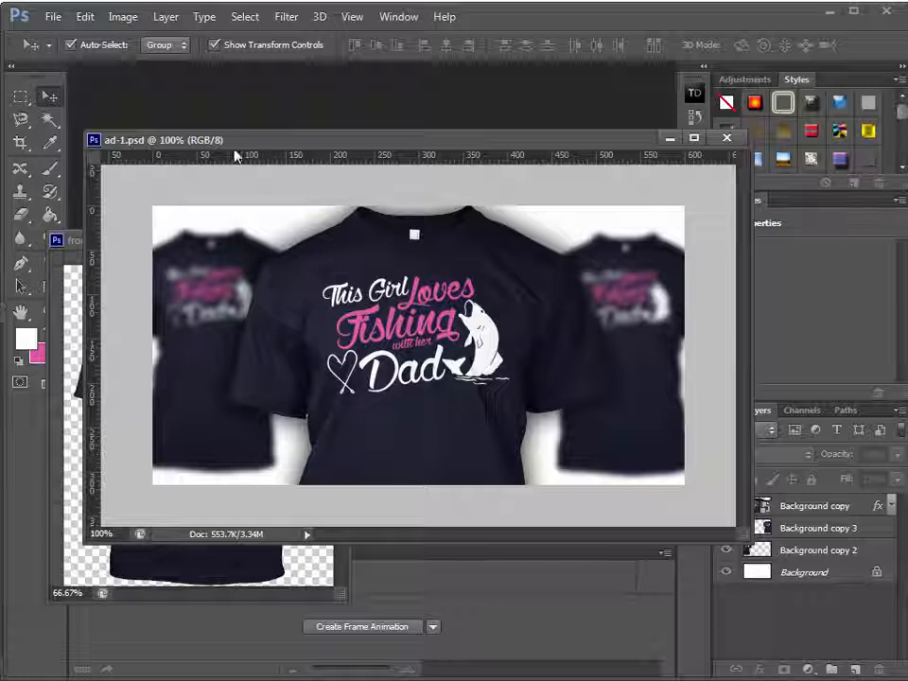
{"action": "left_click_drag", "start_coordinate": [279, 145], "coordinate": [353, 149]}
{"action": "left_click", "coordinate": [221, 244]}
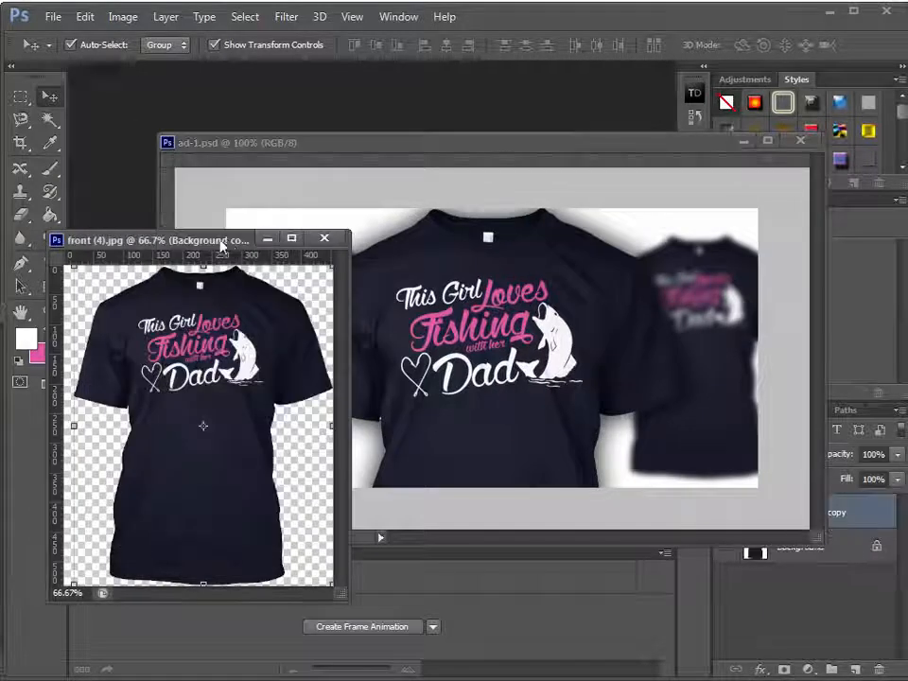
{"action": "left_click_drag", "start_coordinate": [223, 244], "coordinate": [1, 248]}
{"action": "left_click", "coordinate": [52, 290]}
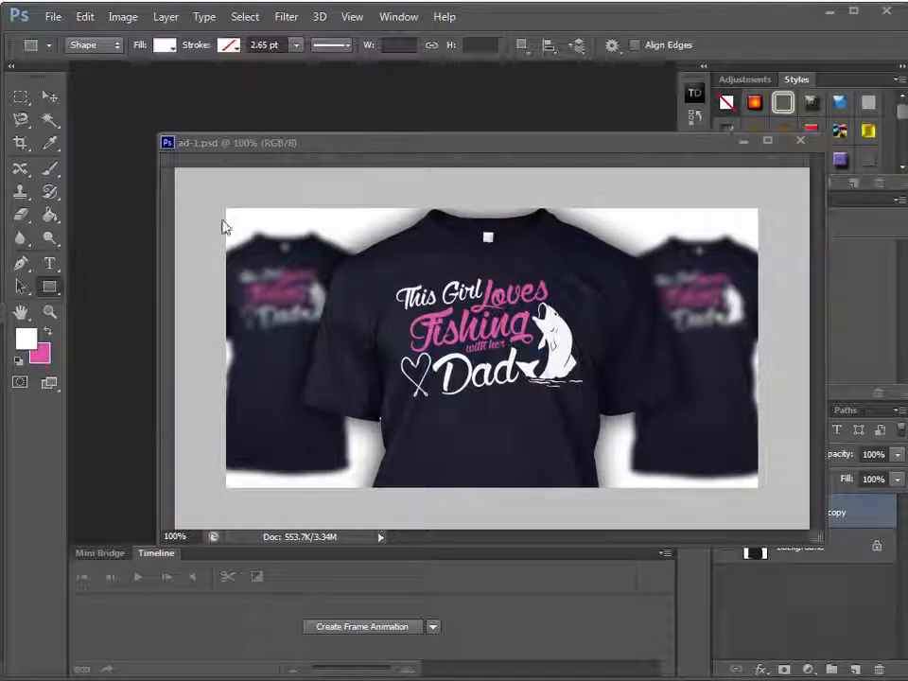
{"action": "key", "text": "ctrl+r"}
{"action": "mouse_move", "coordinate": [222, 203]}
{"action": "left_mouse_down"}
{"action": "mouse_move", "coordinate": [652, 472]}
{"action": "mouse_move", "coordinate": [762, 494]}
{"action": "left_mouse_up"}
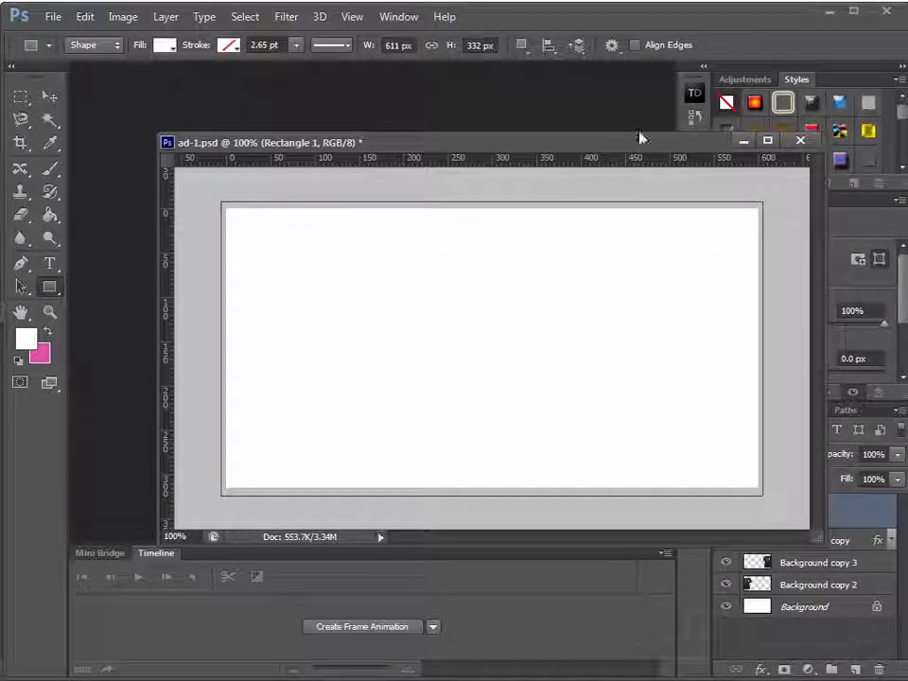
{"action": "left_click_drag", "start_coordinate": [594, 151], "coordinate": [501, 56]}
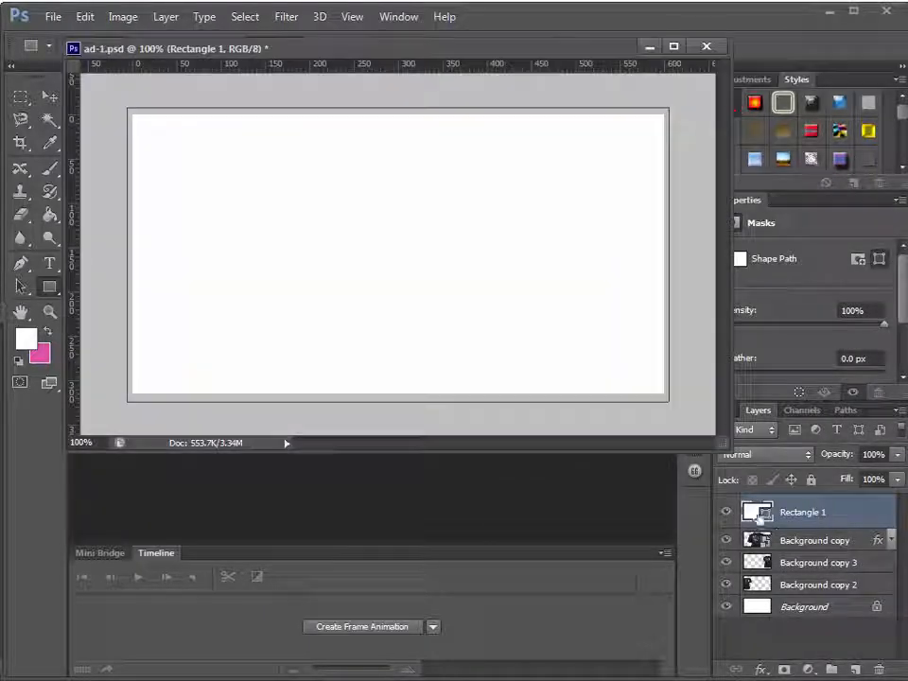
{"action": "double_click", "coordinate": [754, 513]}
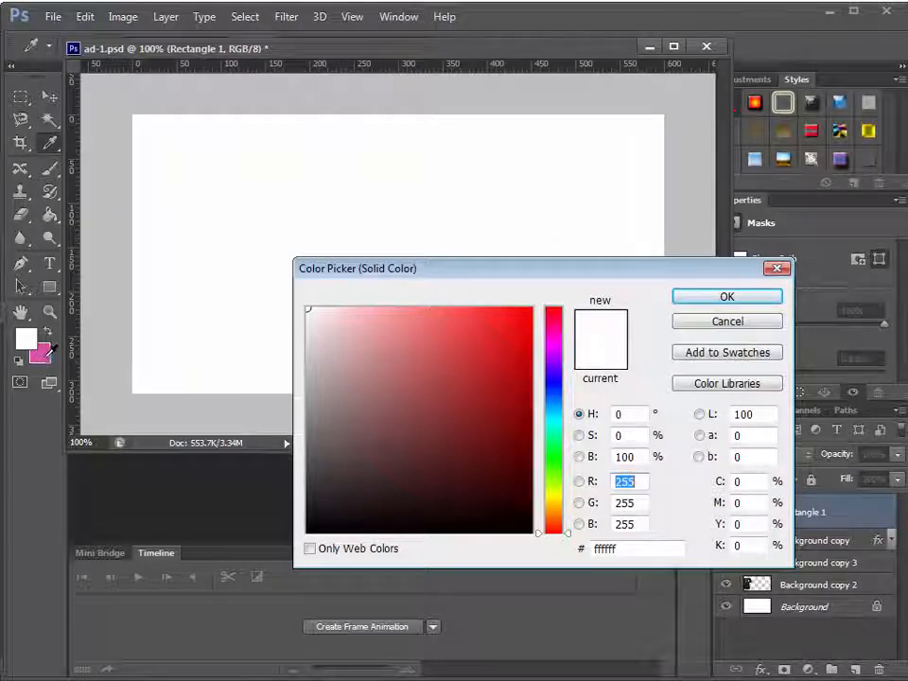
{"action": "left_click", "coordinate": [42, 356]}
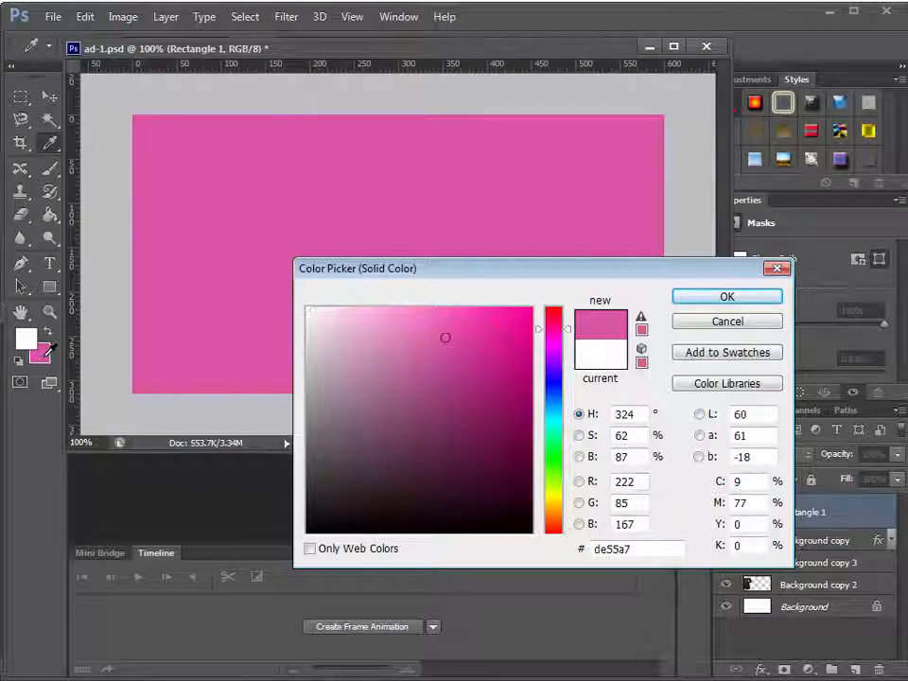
{"action": "left_click", "coordinate": [771, 326]}
Recolour the white rectangle shape with the pink sampled from the lettering on the large shirt
{"action": "left_click", "coordinate": [49, 94]}
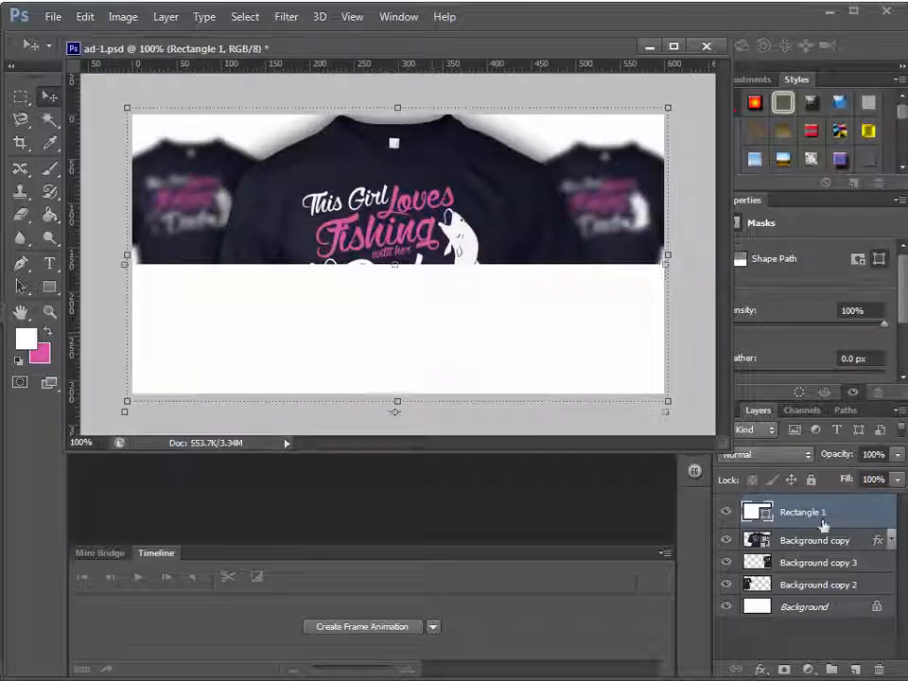
{"action": "double_click", "coordinate": [755, 513]}
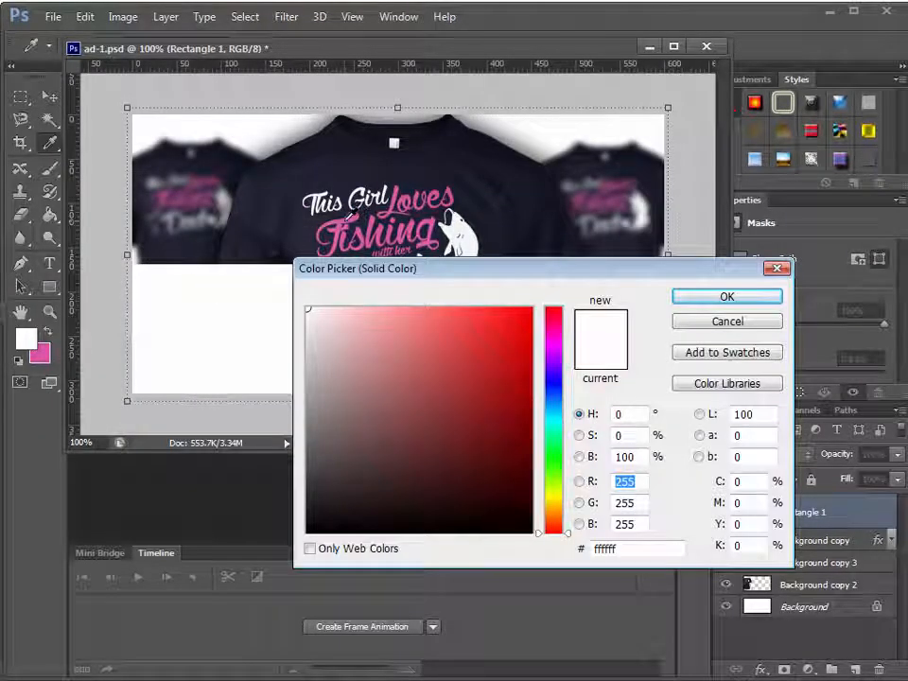
{"action": "left_click", "coordinate": [450, 242]}
{"action": "left_click", "coordinate": [699, 298]}
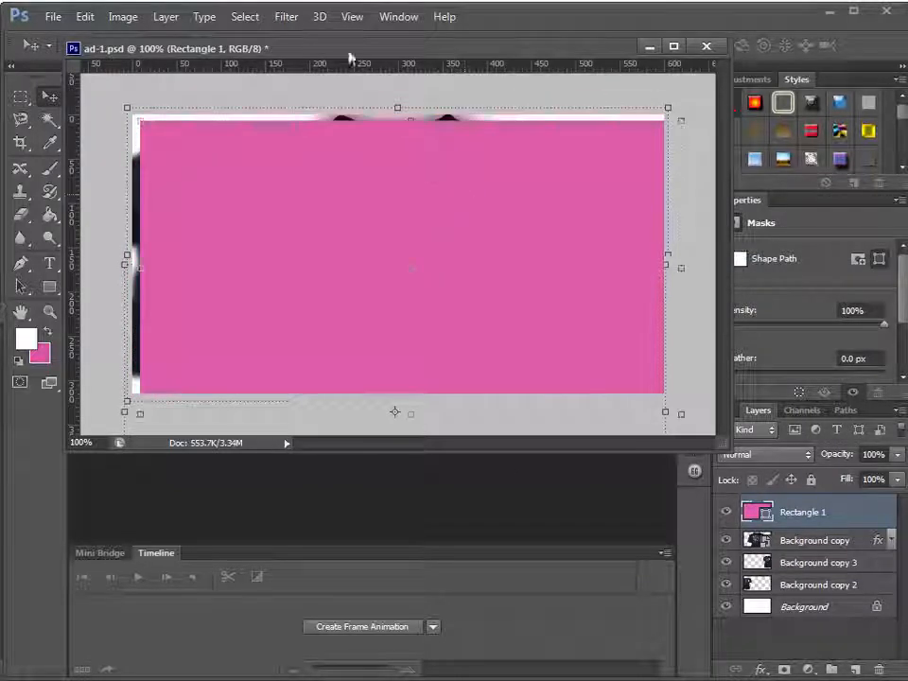
With snapping turned on, fit the pink rectangle to the canvas edges and move its layer directly above the background layer
{"action": "left_click", "coordinate": [352, 16]}
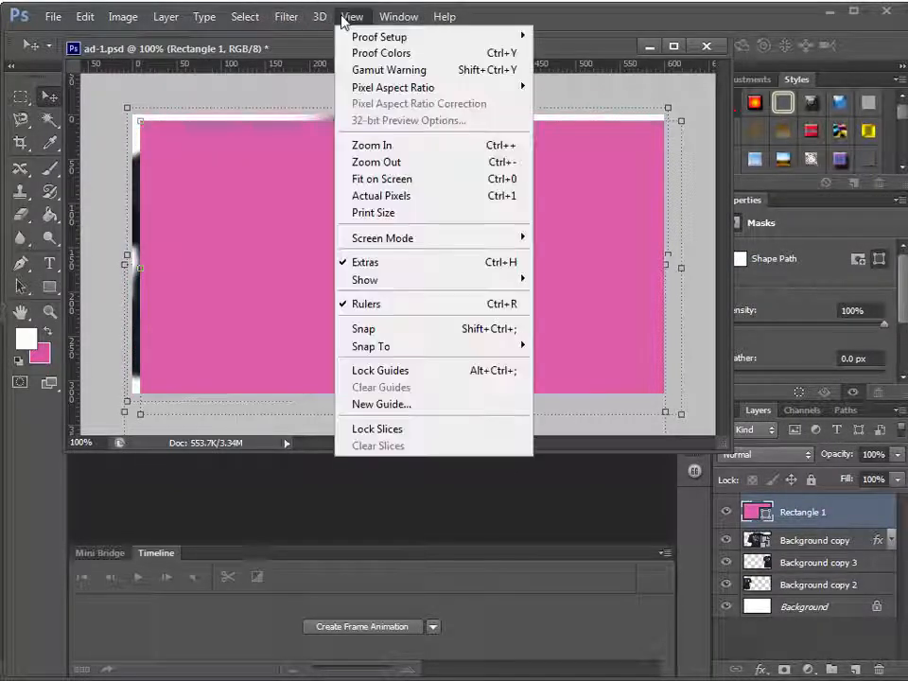
{"action": "left_click", "coordinate": [375, 329]}
{"action": "left_click_drag", "start_coordinate": [276, 276], "coordinate": [271, 271]}
{"action": "mouse_move", "coordinate": [671, 408]}
{"action": "left_mouse_down"}
{"action": "mouse_move", "coordinate": [654, 386]}
{"action": "mouse_move", "coordinate": [664, 394]}
{"action": "left_mouse_up"}
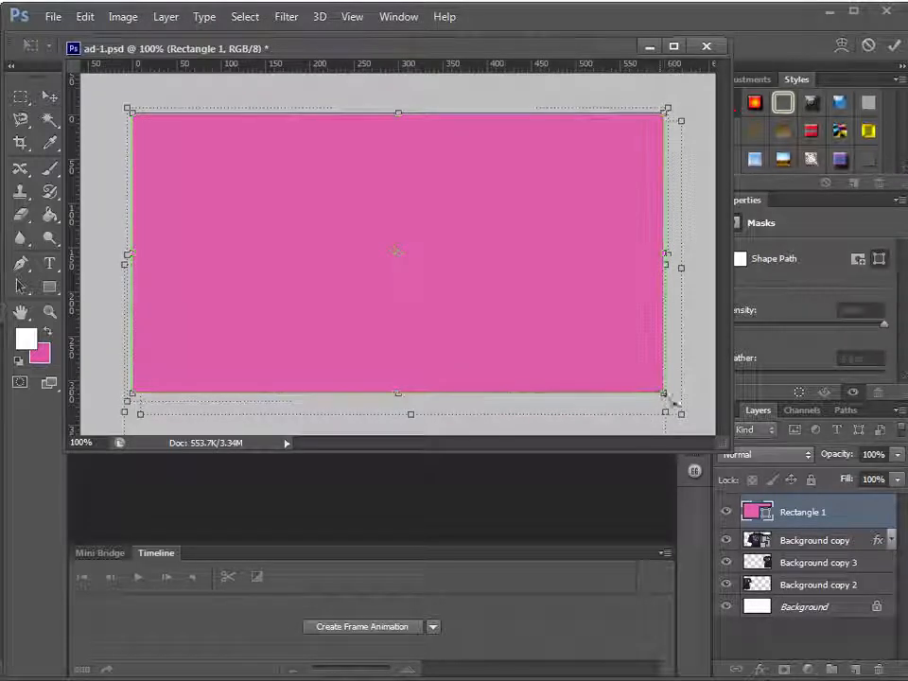
{"action": "left_click_drag", "start_coordinate": [551, 46], "coordinate": [547, 79]}
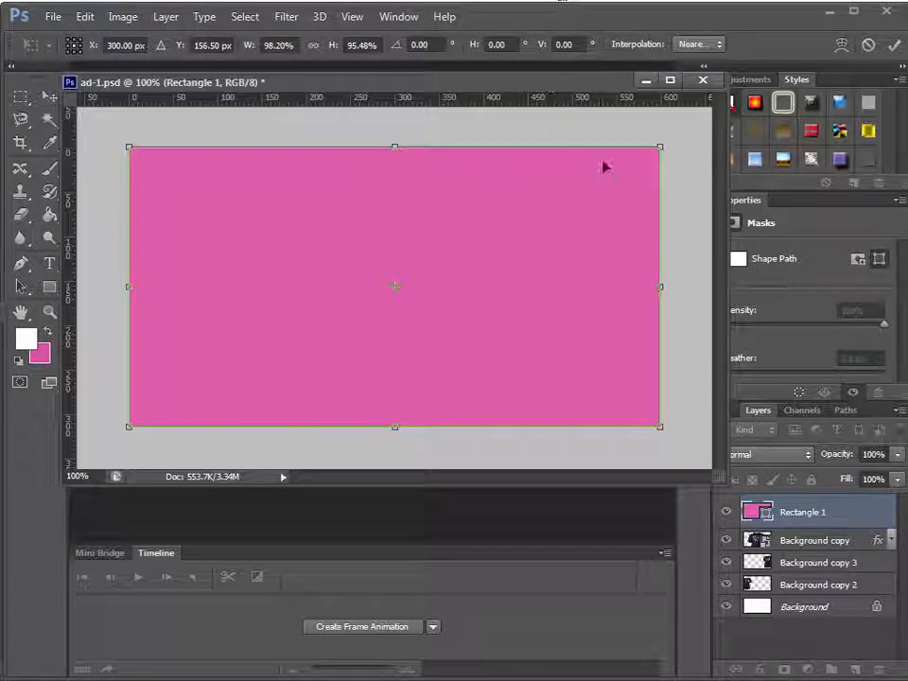
{"action": "key", "text": "Return"}
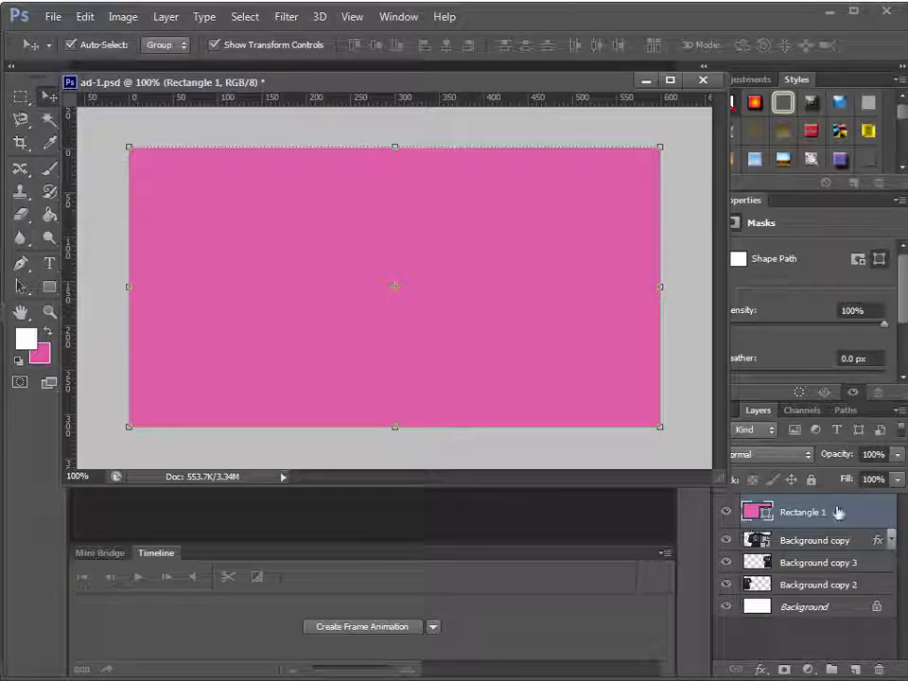
{"action": "left_click_drag", "start_coordinate": [837, 540], "coordinate": [832, 596]}
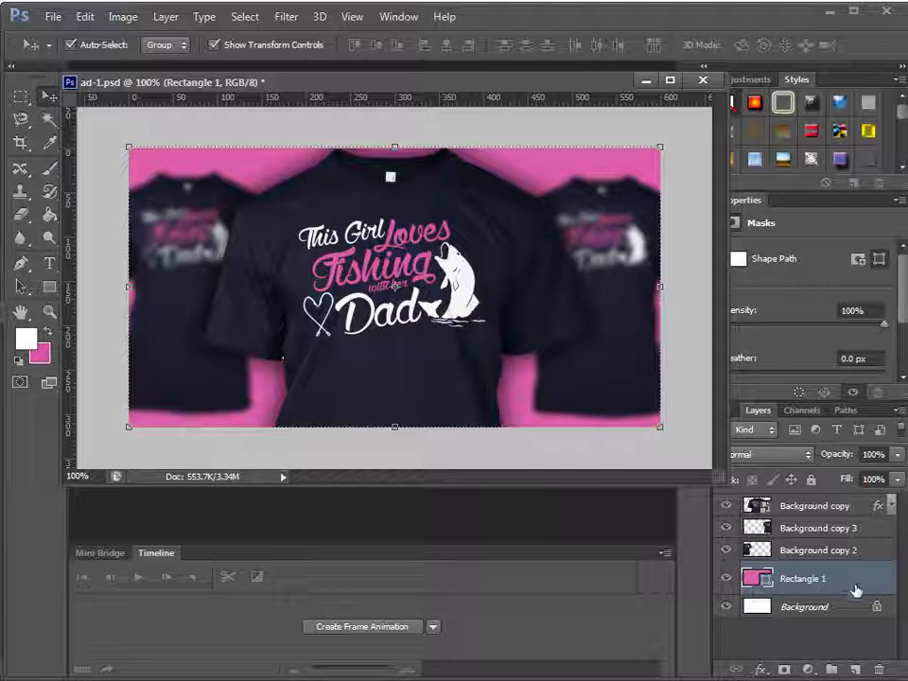
Give the pink rectangle a 9 px inside stroke in red ff0000 and bring its top edge down to the canvas edge
{"action": "double_click", "coordinate": [854, 586]}
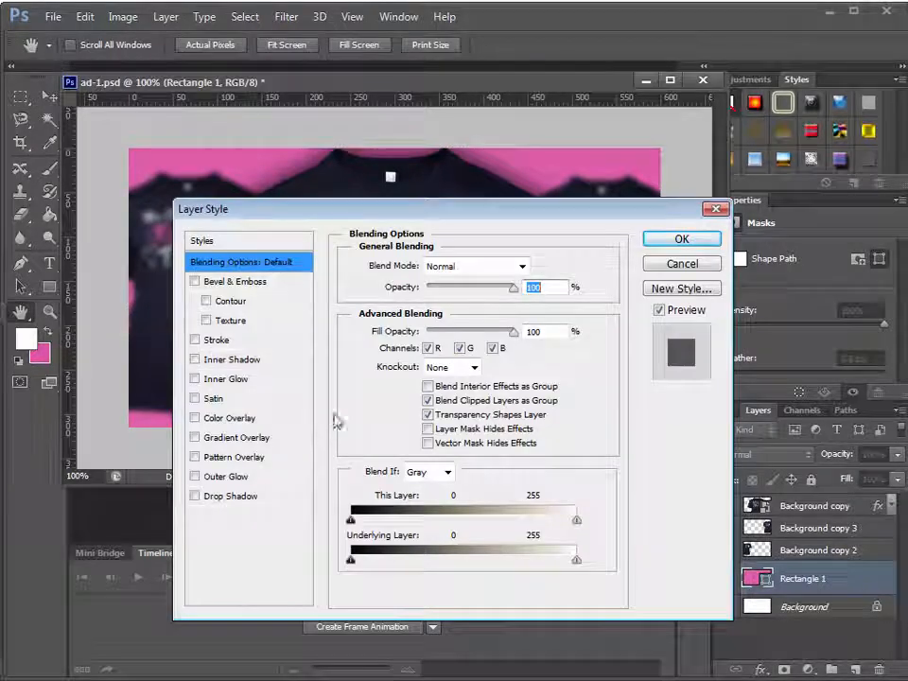
{"action": "left_click", "coordinate": [255, 340]}
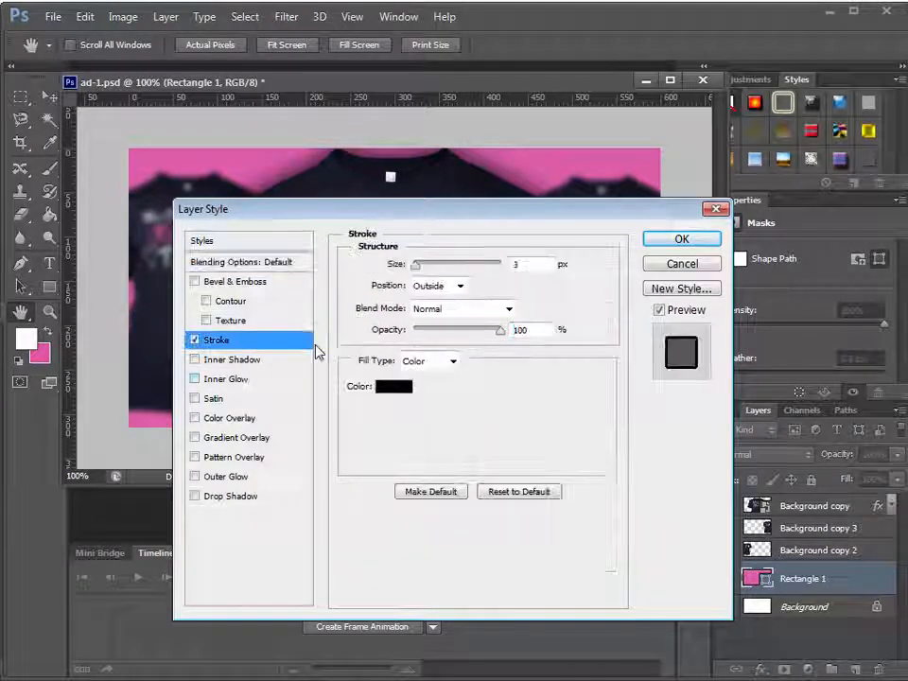
{"action": "left_click", "coordinate": [431, 316]}
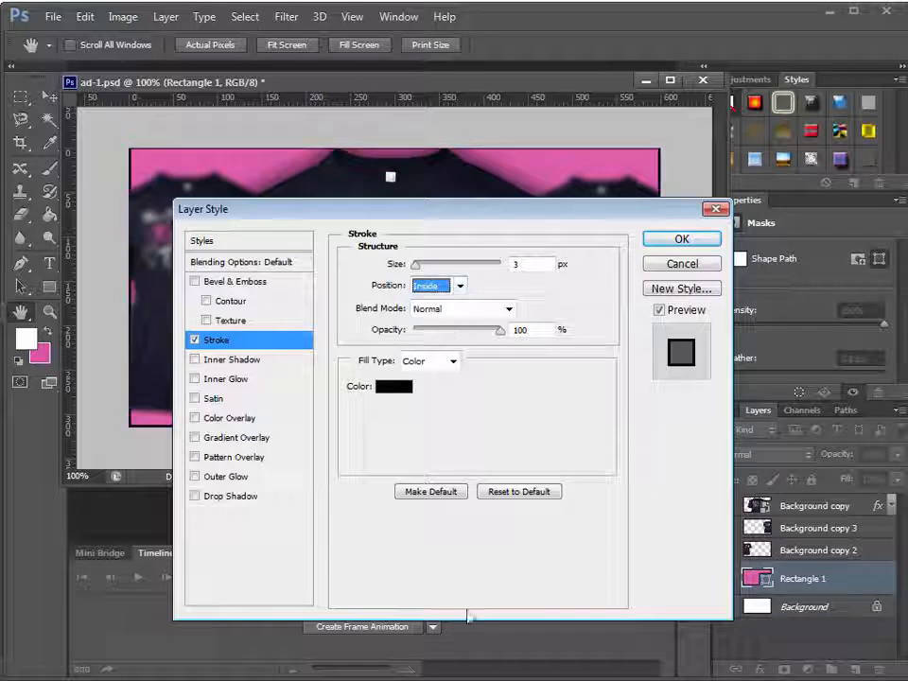
{"action": "left_click", "coordinate": [393, 387]}
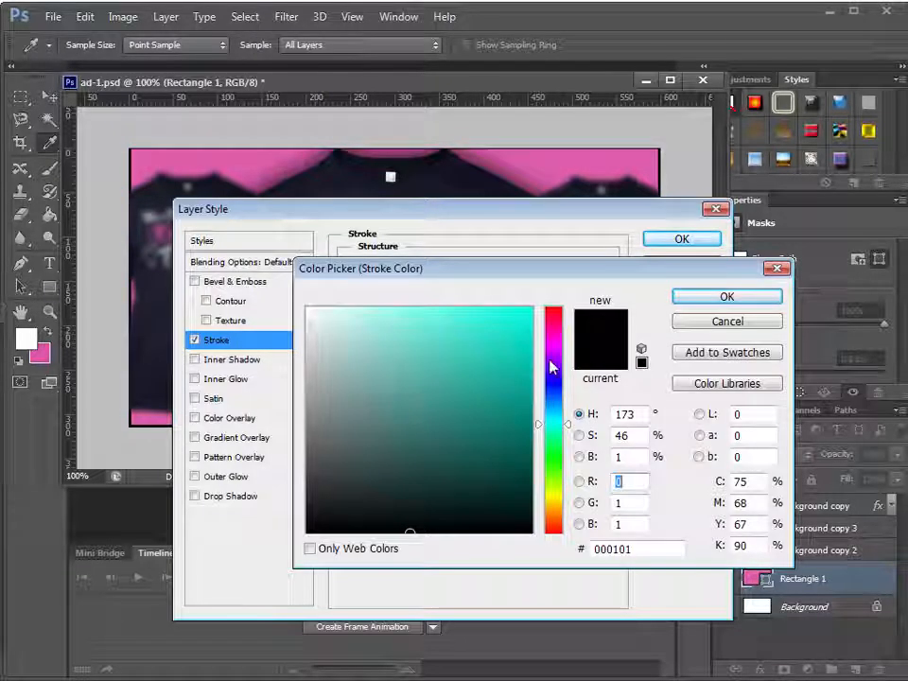
{"action": "left_click_drag", "start_coordinate": [546, 362], "coordinate": [553, 300]}
{"action": "left_click", "coordinate": [532, 309]}
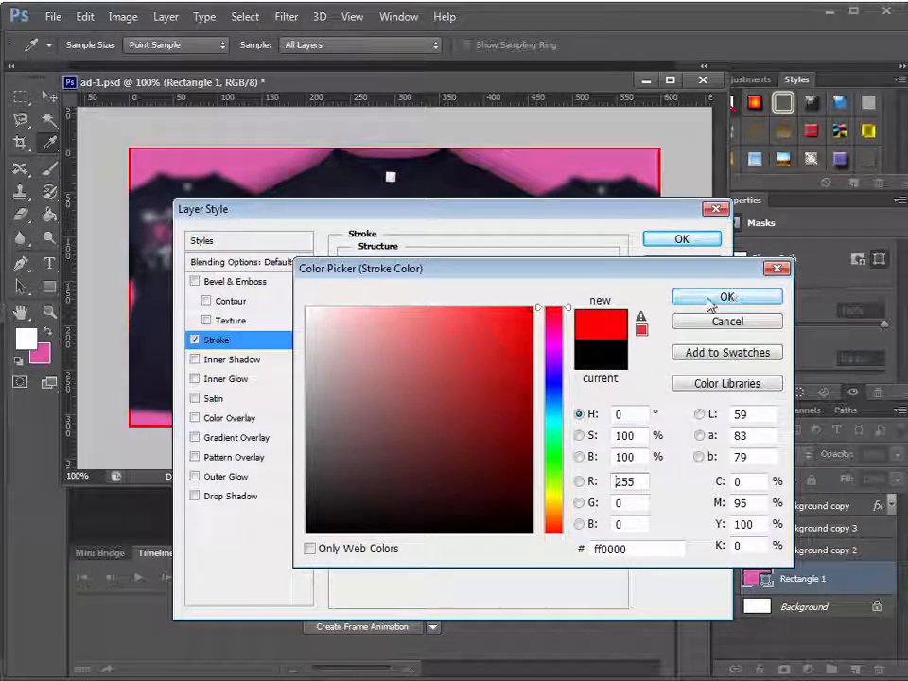
{"action": "left_click", "coordinate": [726, 296]}
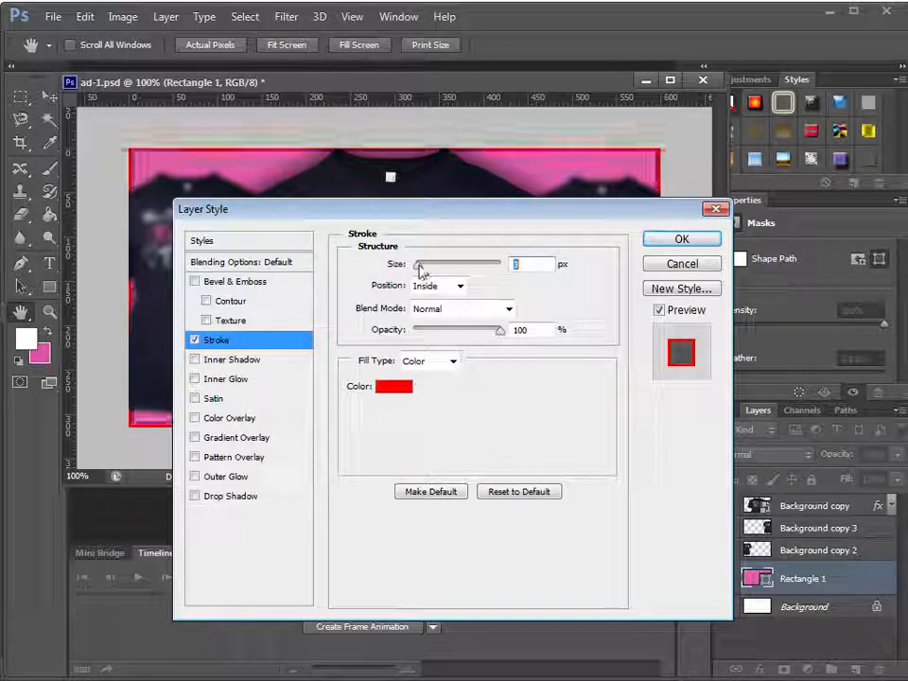
{"action": "left_click_drag", "start_coordinate": [420, 267], "coordinate": [424, 274]}
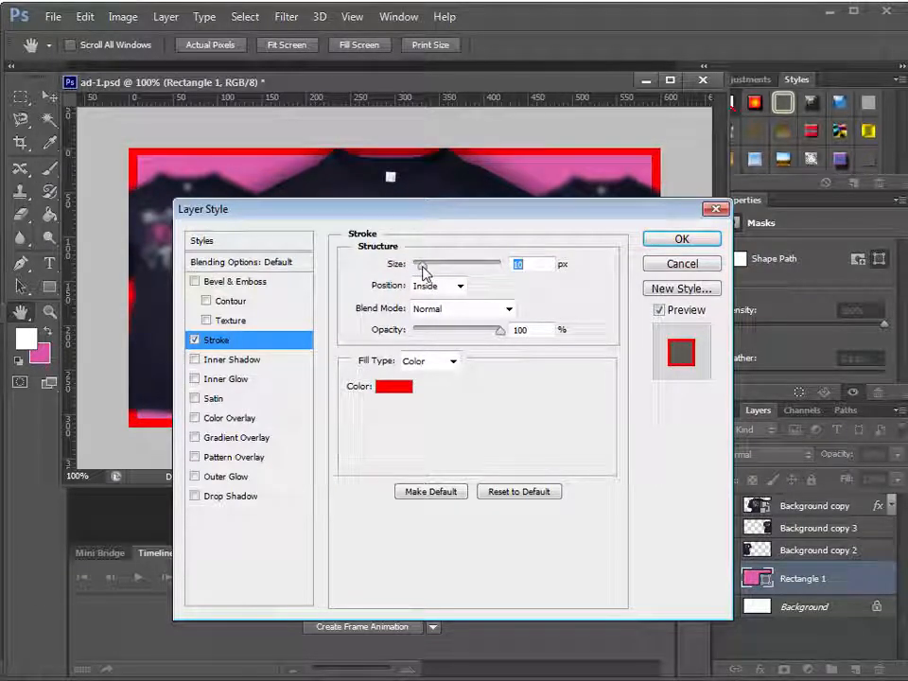
{"action": "left_click", "coordinate": [681, 240]}
{"action": "left_click_drag", "start_coordinate": [394, 146], "coordinate": [394, 149]}
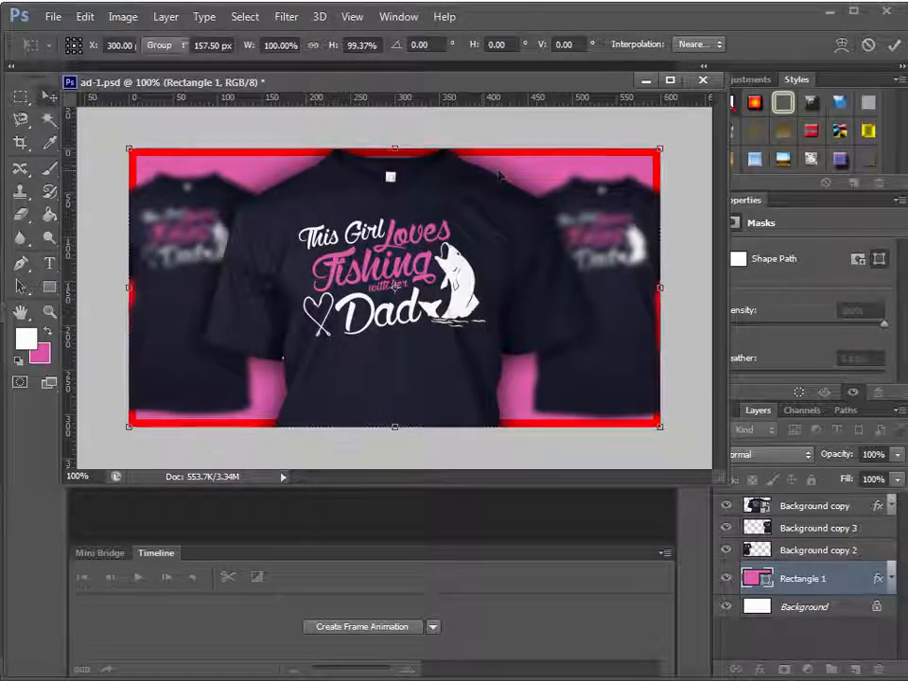
{"action": "key", "text": "Return"}
Add an inner shadow to the pink rectangle with distance 0 px, choke 14% and size 38 px, and deselect the layer
{"action": "double_click", "coordinate": [851, 586]}
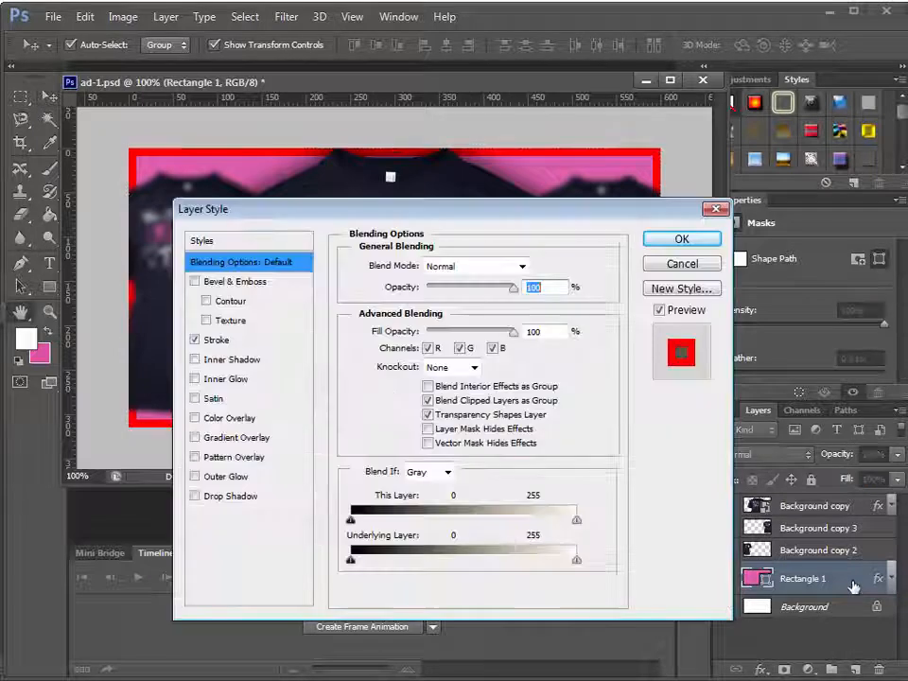
{"action": "left_click", "coordinate": [274, 361]}
{"action": "left_click_drag", "start_coordinate": [454, 210], "coordinate": [454, 315]}
{"action": "left_click_drag", "start_coordinate": [416, 449], "coordinate": [433, 502]}
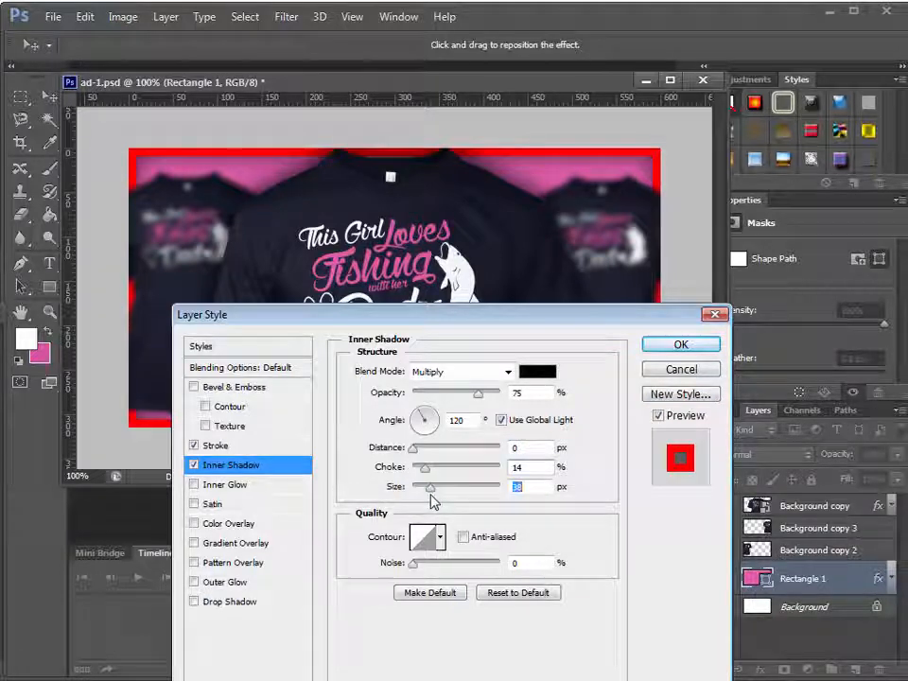
{"action": "left_click", "coordinate": [655, 344]}
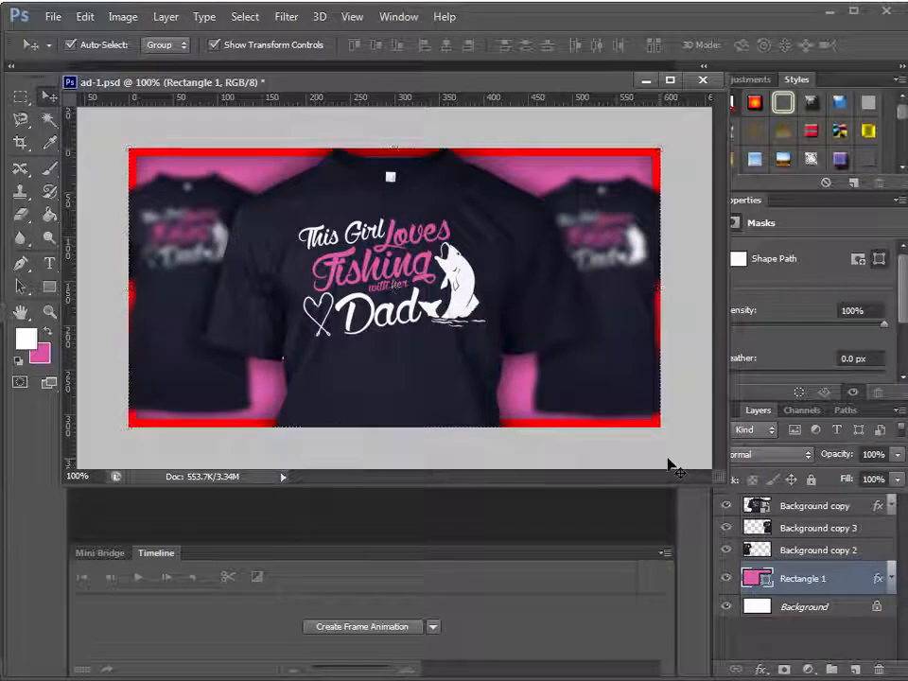
{"action": "left_click", "coordinate": [669, 461]}
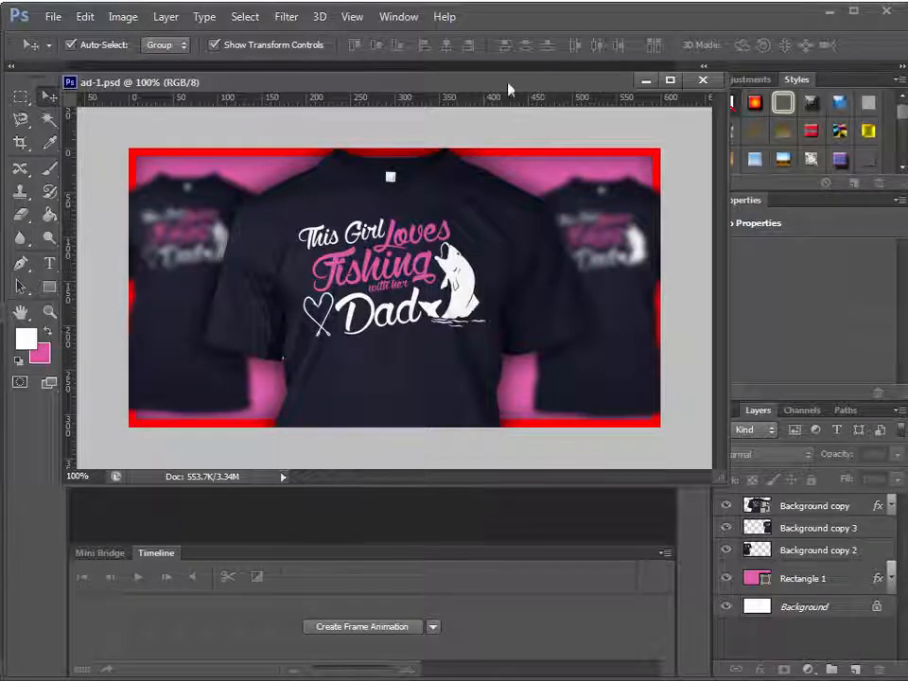
Remove the stroke and inner shadow effects from the Rectangle 1 layer
{"action": "left_click_drag", "start_coordinate": [508, 89], "coordinate": [437, 94]}
{"action": "left_click", "coordinate": [850, 583]}
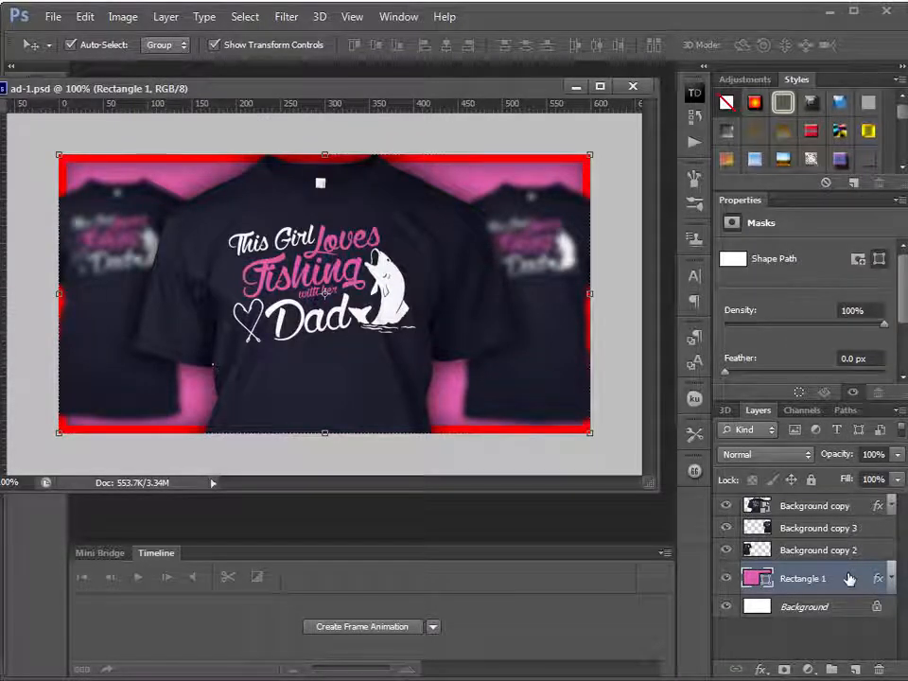
{"action": "double_click", "coordinate": [793, 578]}
{"action": "left_click", "coordinate": [193, 446]}
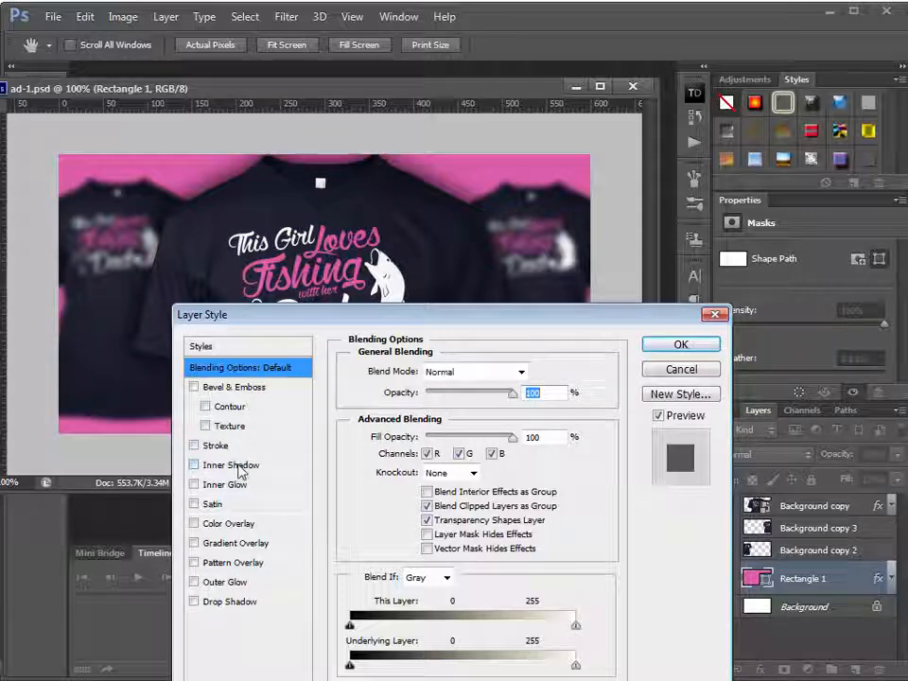
{"action": "left_click", "coordinate": [683, 345]}
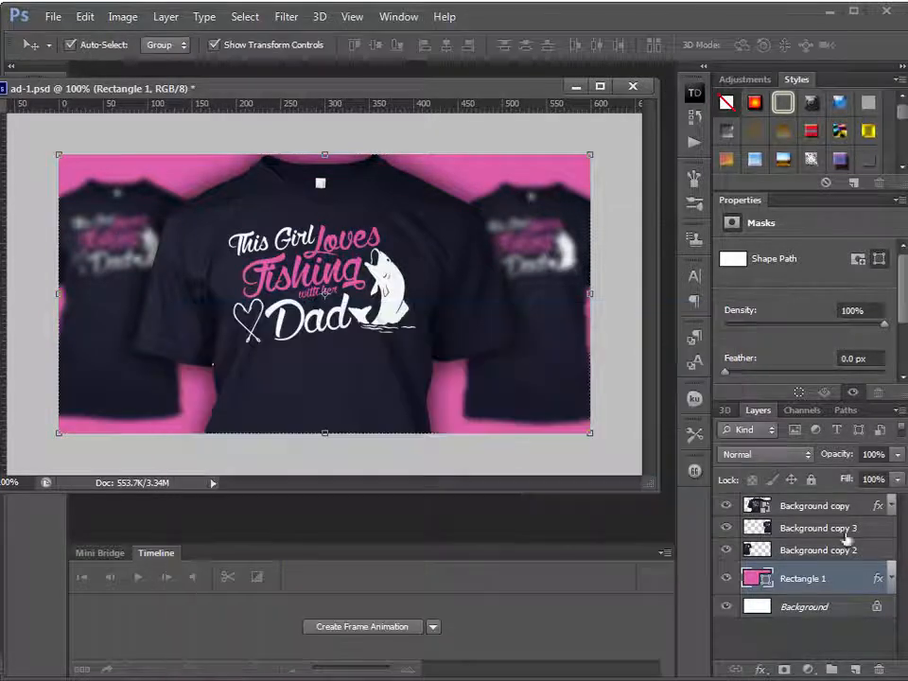
Duplicate the Rectangle 1 layer and place the copy directly below the large shirt's layer, above both small shirts
{"action": "right_click", "coordinate": [837, 582]}
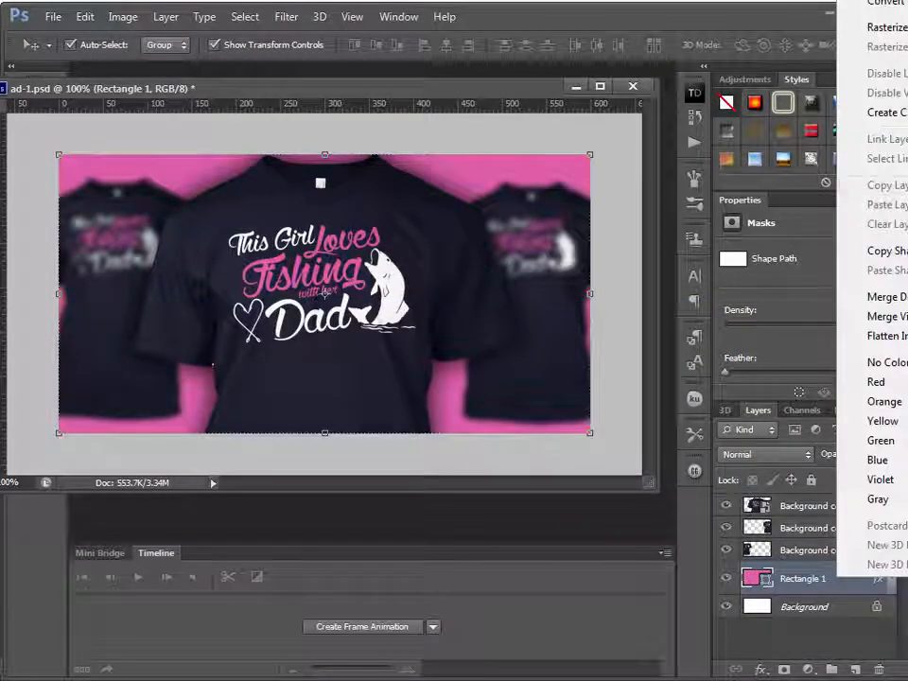
{"action": "left_click", "coordinate": [884, 3]}
{"action": "left_click", "coordinate": [668, 206]}
{"action": "left_click_drag", "start_coordinate": [851, 590], "coordinate": [851, 526]}
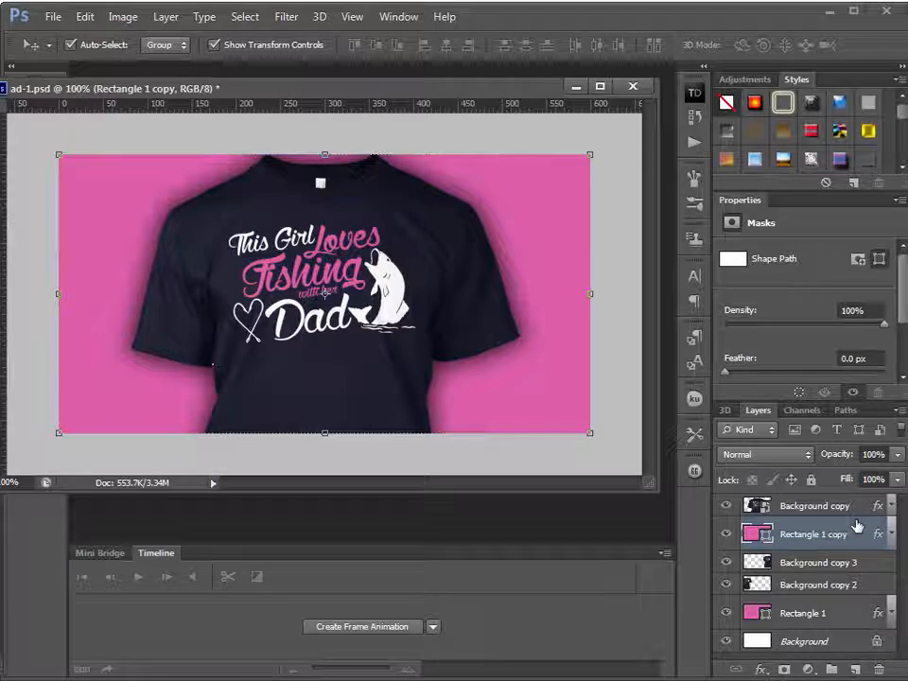
Set the rectangle copy's fill opacity to 0% and enable its 9 px red stroke positioned inside
{"action": "double_click", "coordinate": [853, 536]}
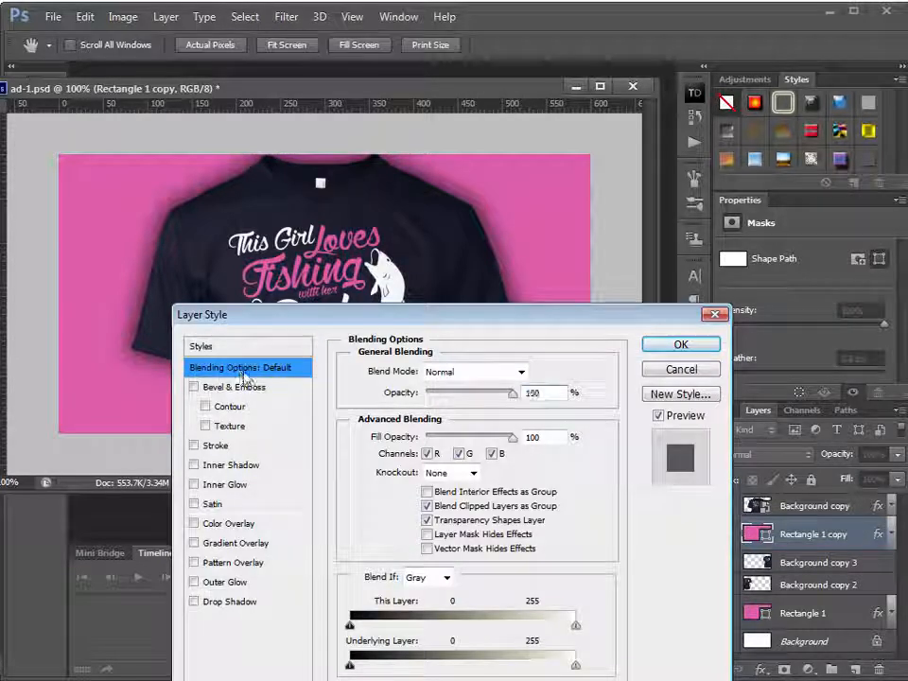
{"action": "left_click_drag", "start_coordinate": [458, 313], "coordinate": [461, 214]}
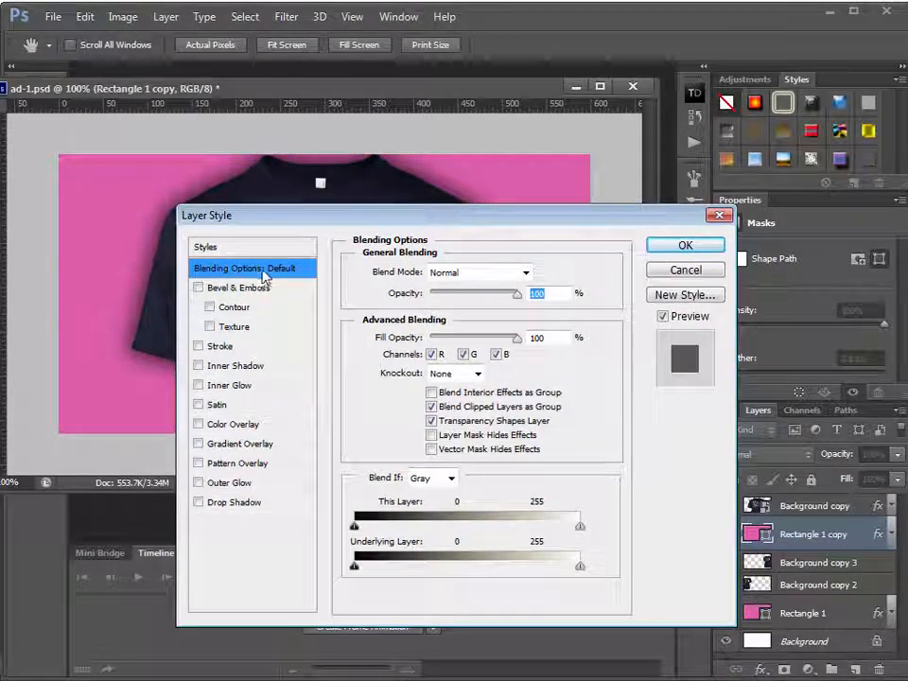
{"action": "left_click_drag", "start_coordinate": [520, 340], "coordinate": [246, 315]}
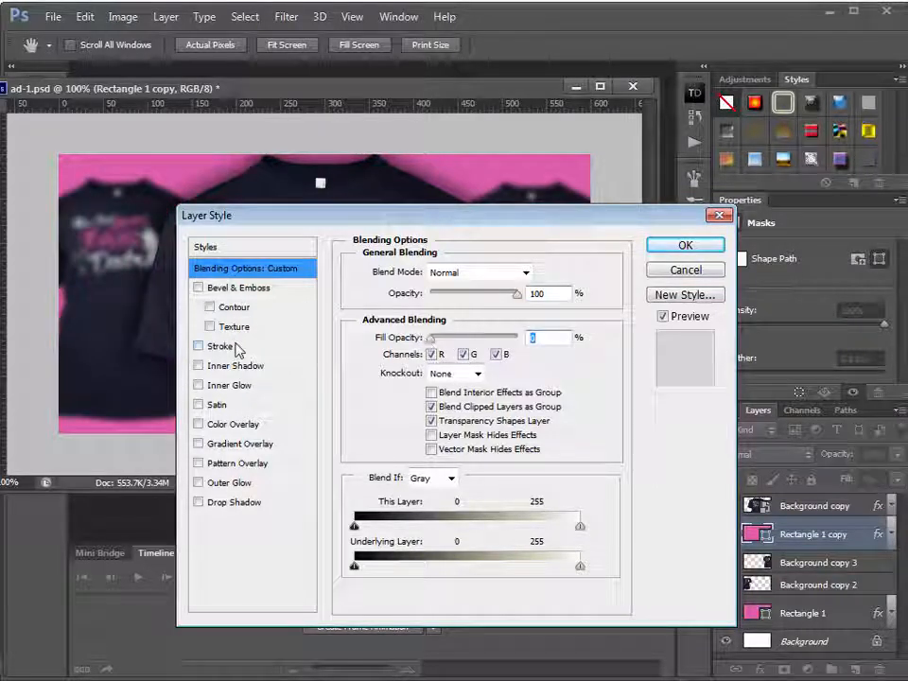
{"action": "left_click", "coordinate": [236, 347]}
{"action": "left_click", "coordinate": [434, 293]}
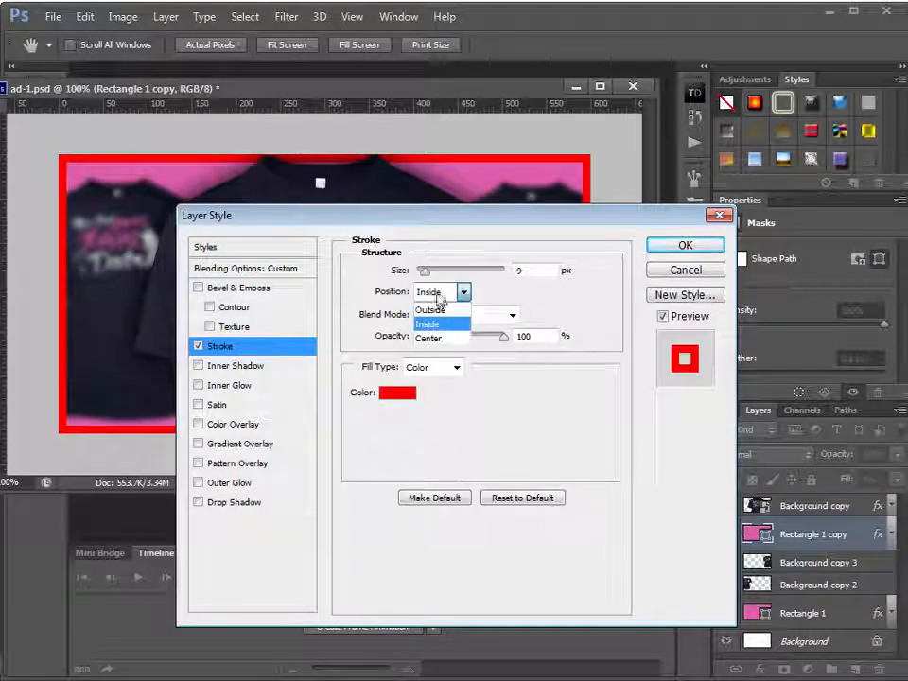
{"action": "left_click", "coordinate": [435, 316]}
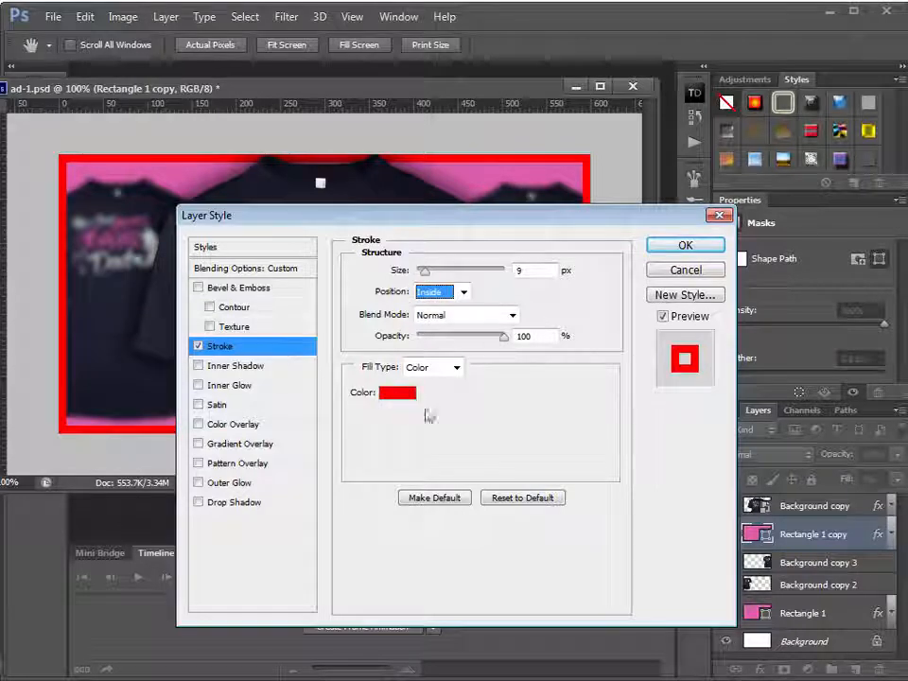
Enable the inner shadow on the rectangle copy with distance 0 px, choke 14% and size 38 px, and deselect the layer
{"action": "left_click", "coordinate": [237, 366]}
{"action": "left_click_drag", "start_coordinate": [445, 233], "coordinate": [440, 384]}
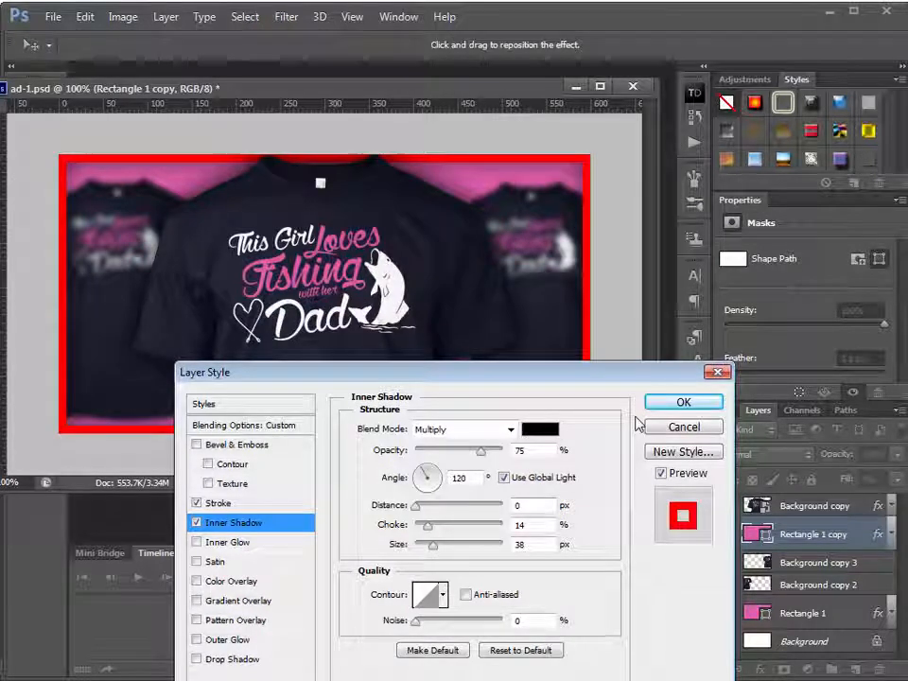
{"action": "left_click", "coordinate": [682, 402]}
{"action": "left_click", "coordinate": [633, 475]}
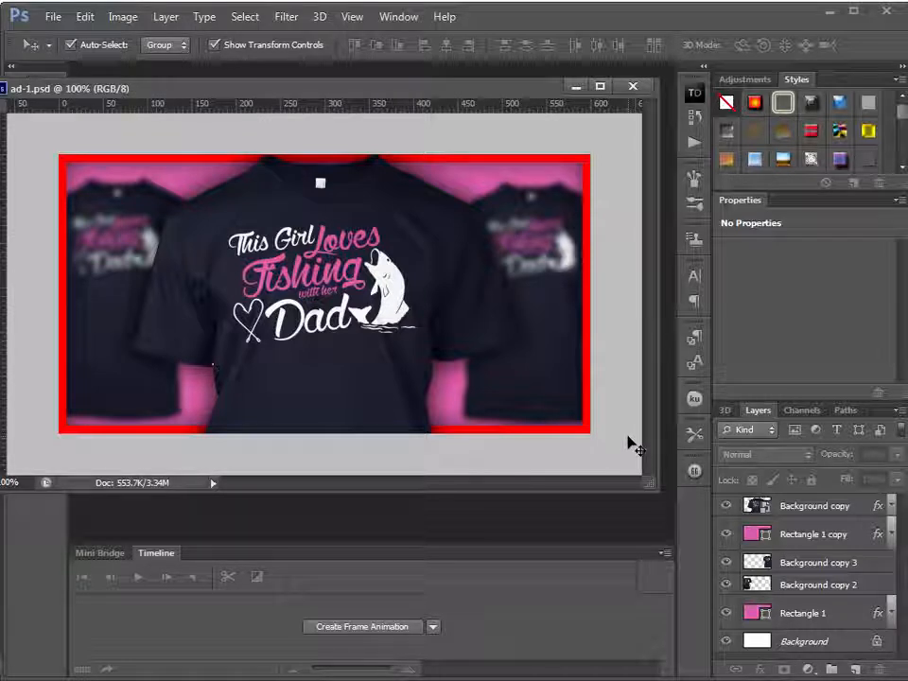
Save the ad as a new file named ad-2.psd in the ads folder, in Photoshop format with layers
{"action": "left_click", "coordinate": [53, 16]}
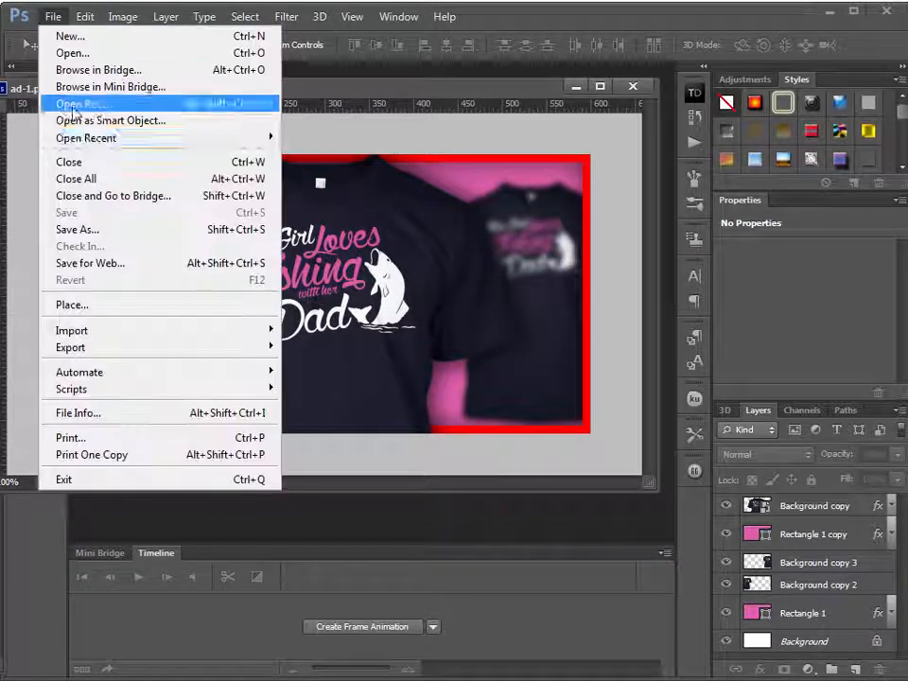
{"action": "left_click", "coordinate": [71, 228]}
{"action": "left_click", "coordinate": [321, 375]}
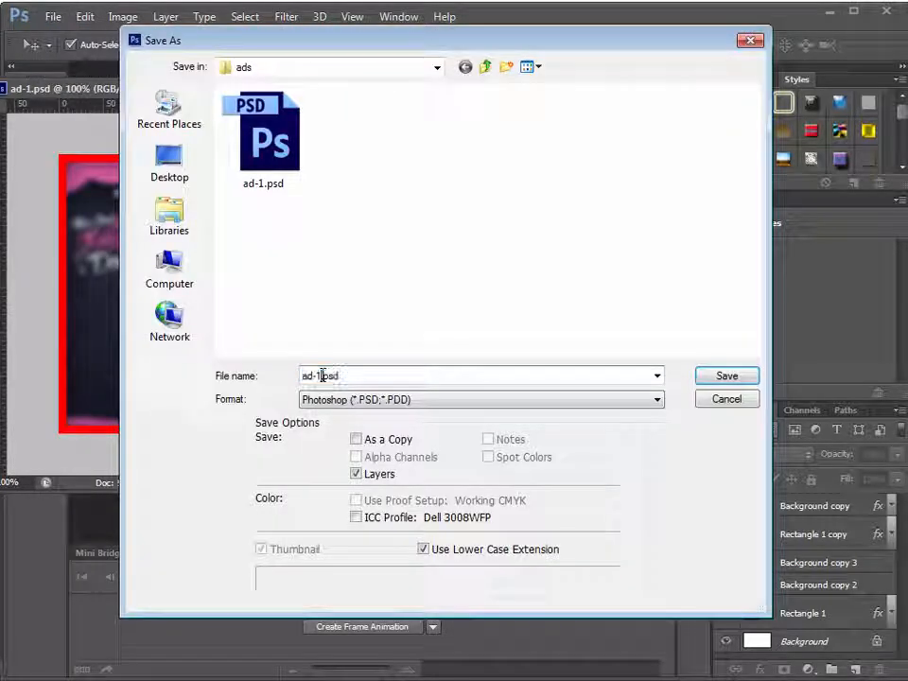
{"action": "key", "text": "BackSpace"}
{"action": "type", "text": "2"}
{"action": "key", "text": "Return"}
Move the large shirt toward the ad's left side and hide the Rectangle 1 copy frame layer
{"action": "left_click_drag", "start_coordinate": [408, 272], "coordinate": [292, 274]}
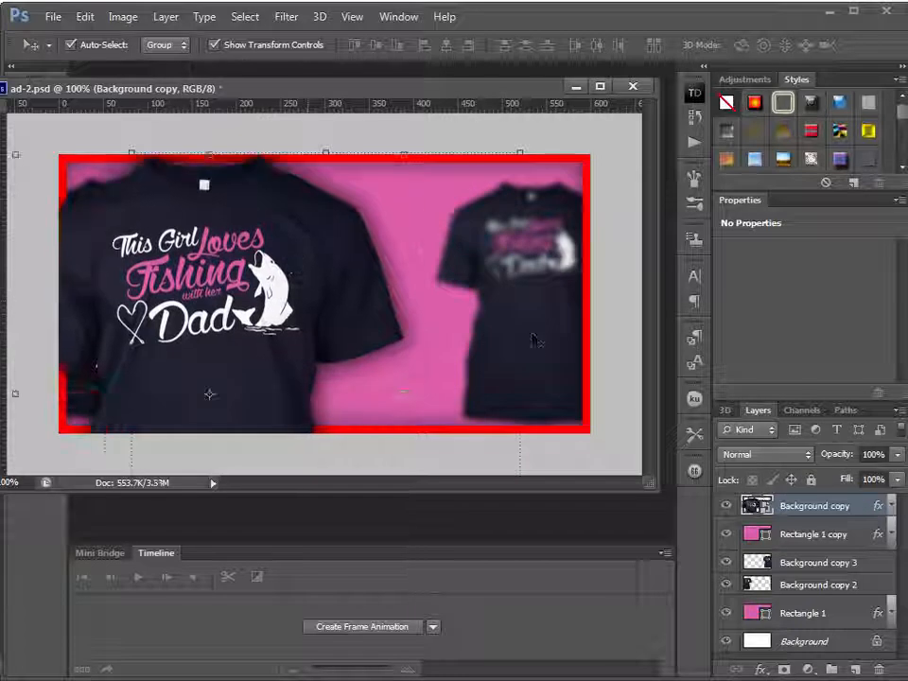
{"action": "left_click", "coordinate": [534, 340]}
{"action": "left_click", "coordinate": [725, 534]}
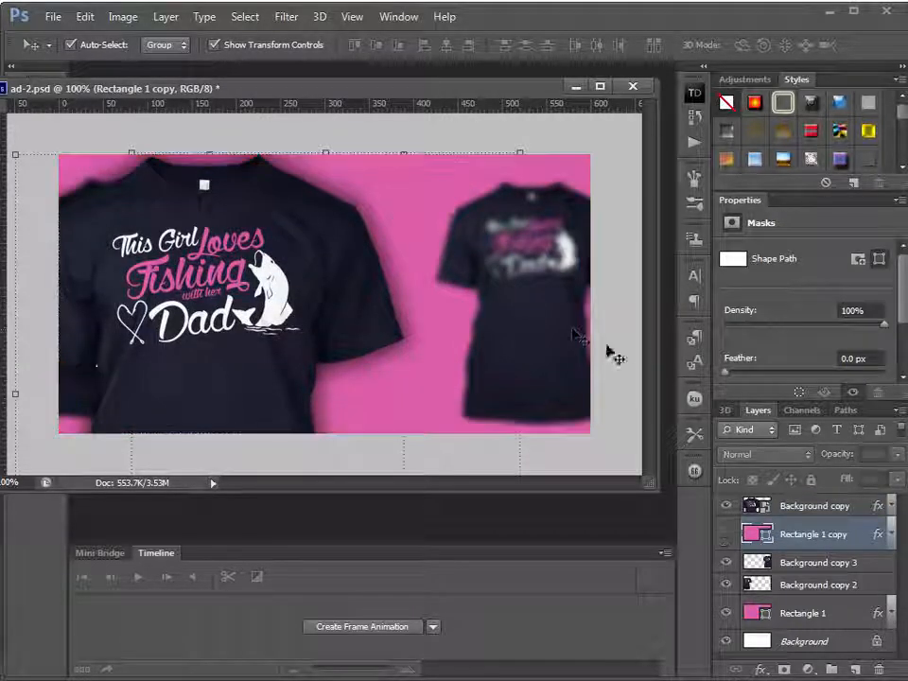
Delete both small blurred shirts and reposition the large shirt so it extends past the canvas's left edge
{"action": "left_click", "coordinate": [571, 334]}
{"action": "key", "text": "Delete"}
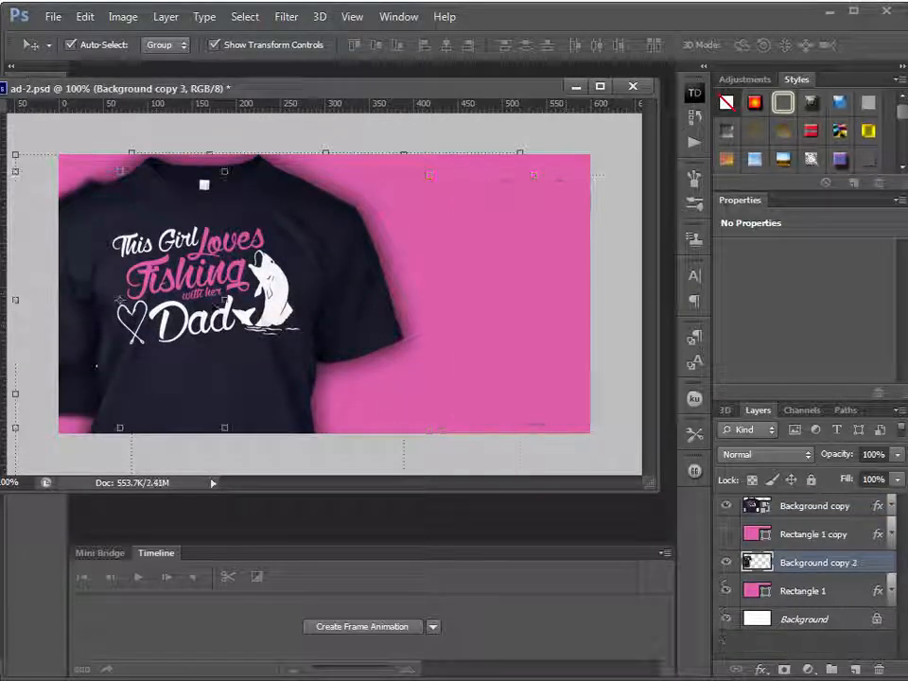
{"action": "left_click_drag", "start_coordinate": [331, 270], "coordinate": [497, 272]}
{"action": "left_click", "coordinate": [106, 321]}
{"action": "key", "text": "Delete"}
{"action": "left_click_drag", "start_coordinate": [422, 262], "coordinate": [237, 277]}
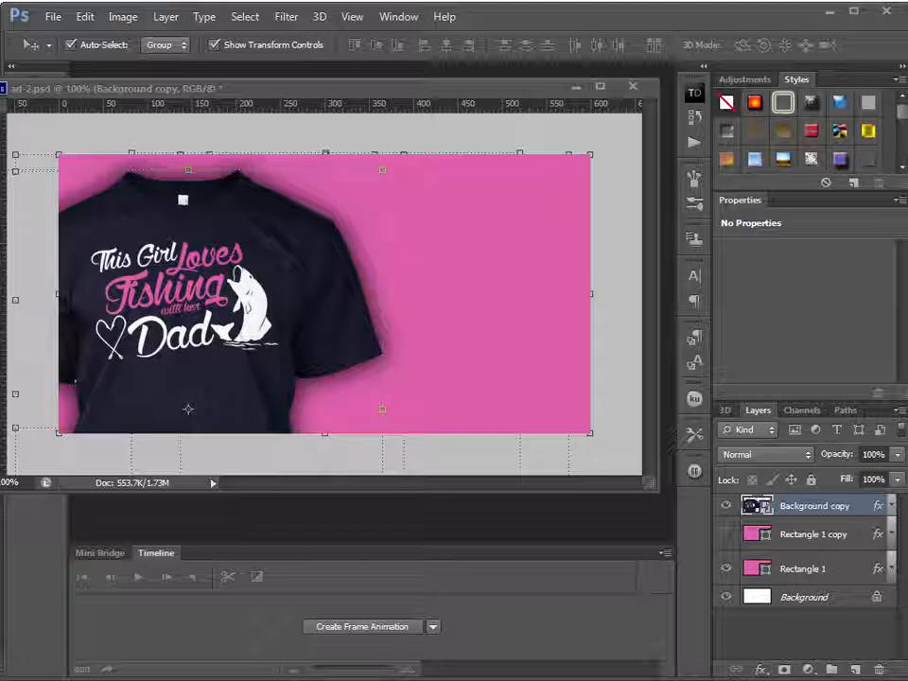
Move and enlarge the design-1.psd window over the ad, and close the Properties panel to show more layers
{"action": "left_click", "coordinate": [358, 139]}
{"action": "left_click_drag", "start_coordinate": [558, 454], "coordinate": [634, 517]}
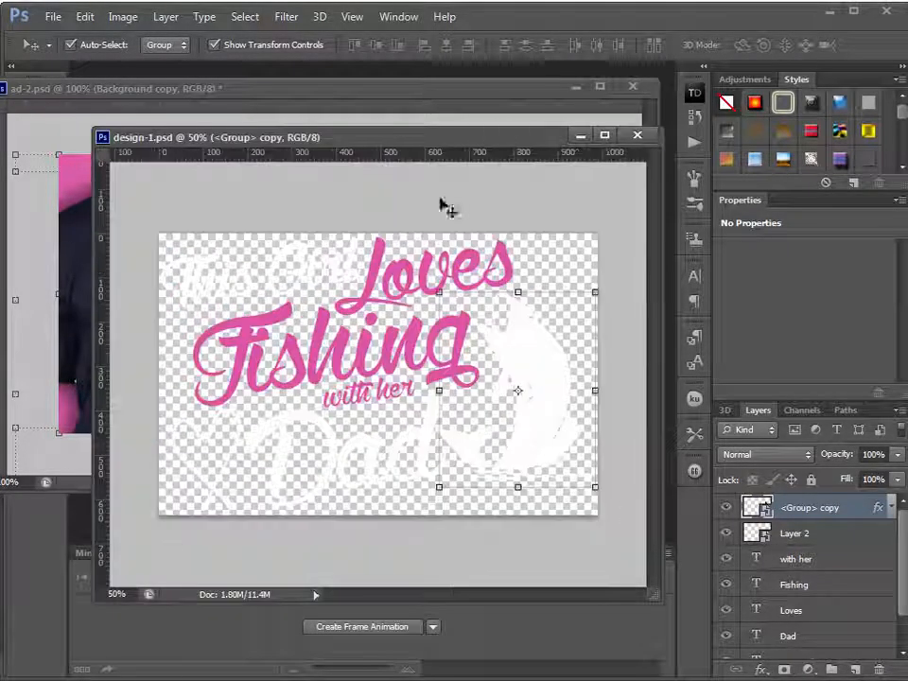
{"action": "left_click_drag", "start_coordinate": [415, 142], "coordinate": [295, 495]}
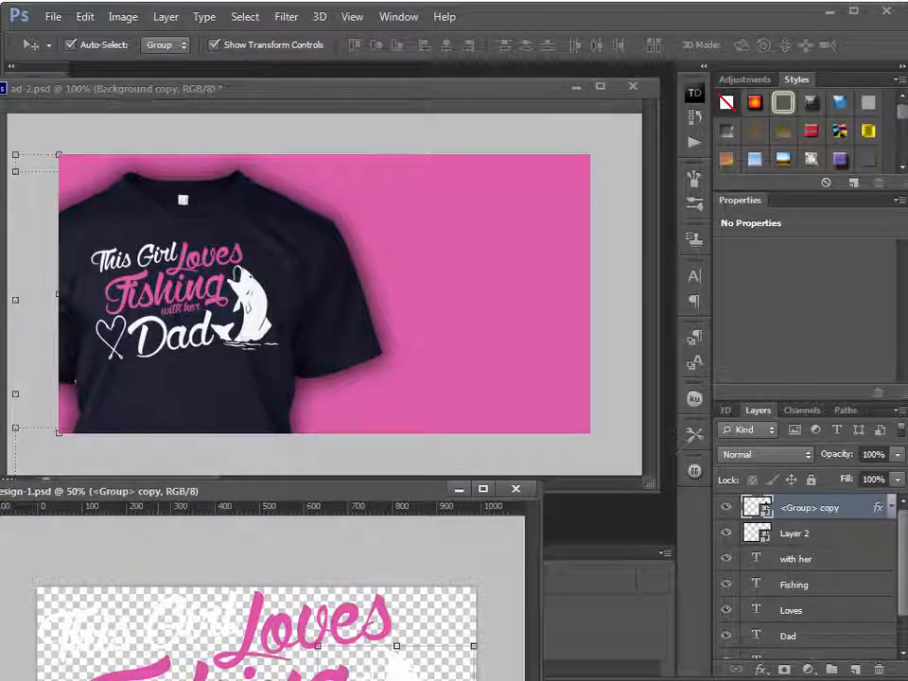
{"action": "left_click_drag", "start_coordinate": [303, 492], "coordinate": [341, 412]}
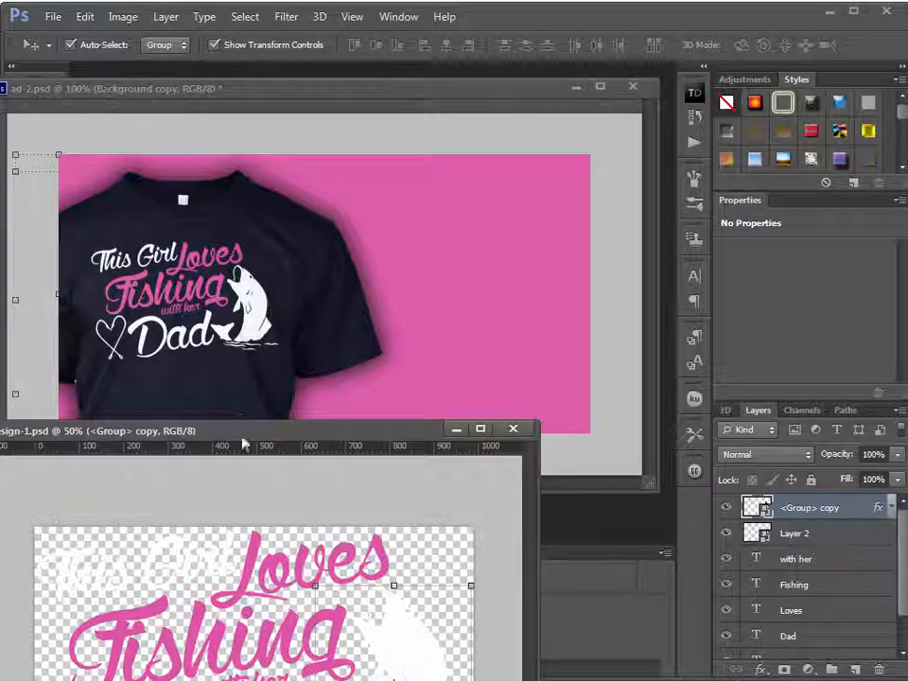
{"action": "left_click_drag", "start_coordinate": [278, 437], "coordinate": [299, 123]}
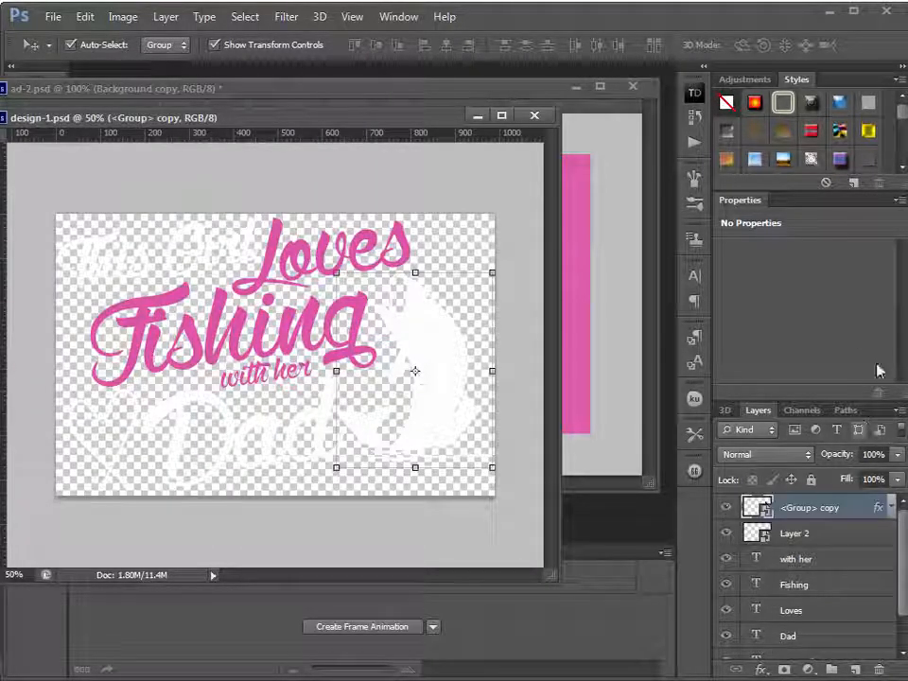
{"action": "left_click", "coordinate": [901, 201]}
{"action": "left_click", "coordinate": [854, 229]}
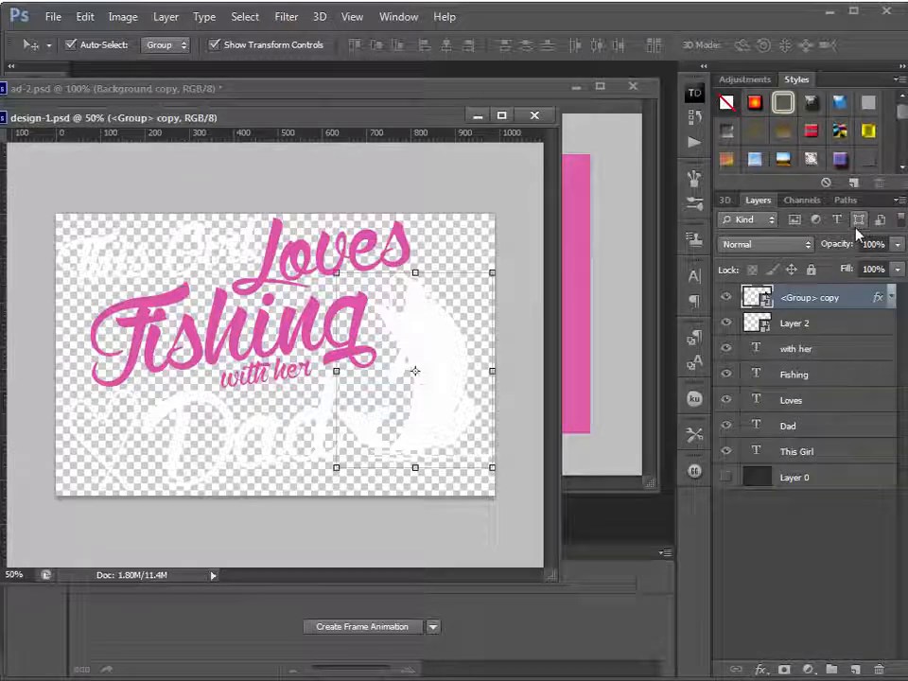
Duplicate the layers from <Group> copy through This Girl within design-1.psd and merge the copies into one layer
{"action": "left_click", "coordinate": [821, 460], "text": "shift"}
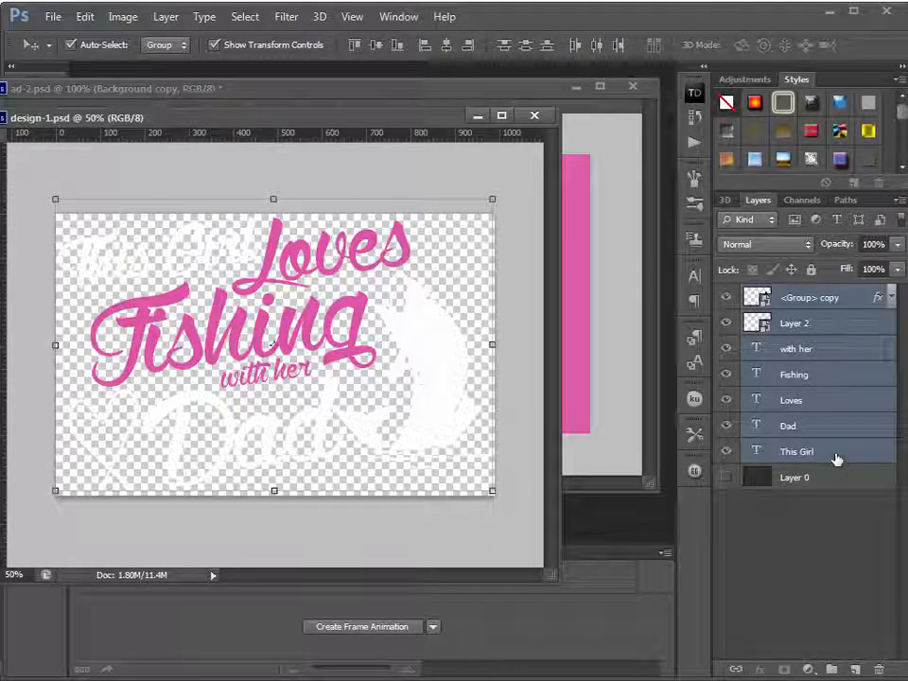
{"action": "right_click", "coordinate": [836, 460]}
{"action": "left_click", "coordinate": [873, 456]}
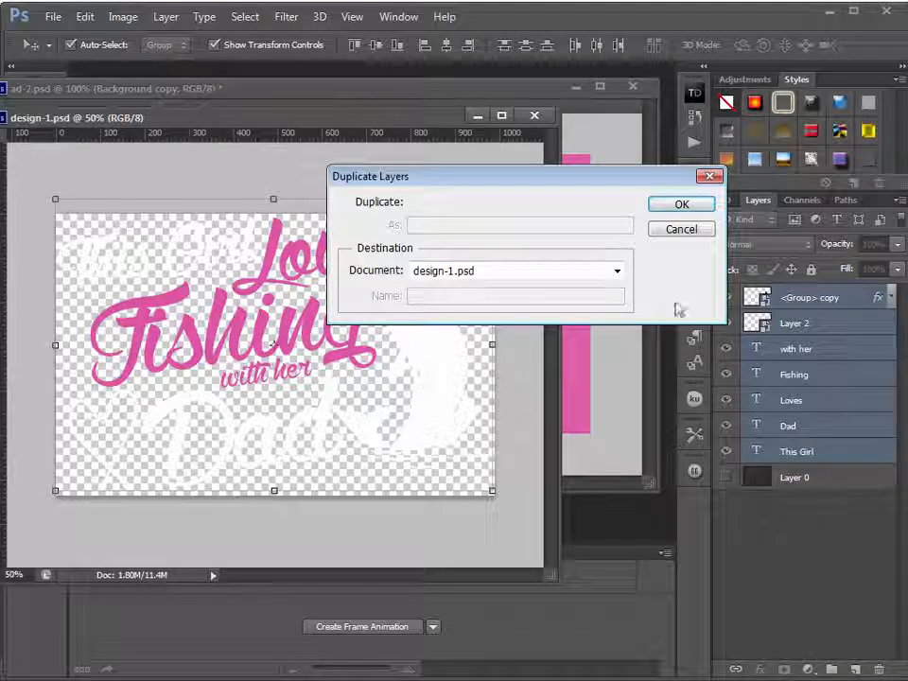
{"action": "left_click", "coordinate": [681, 203]}
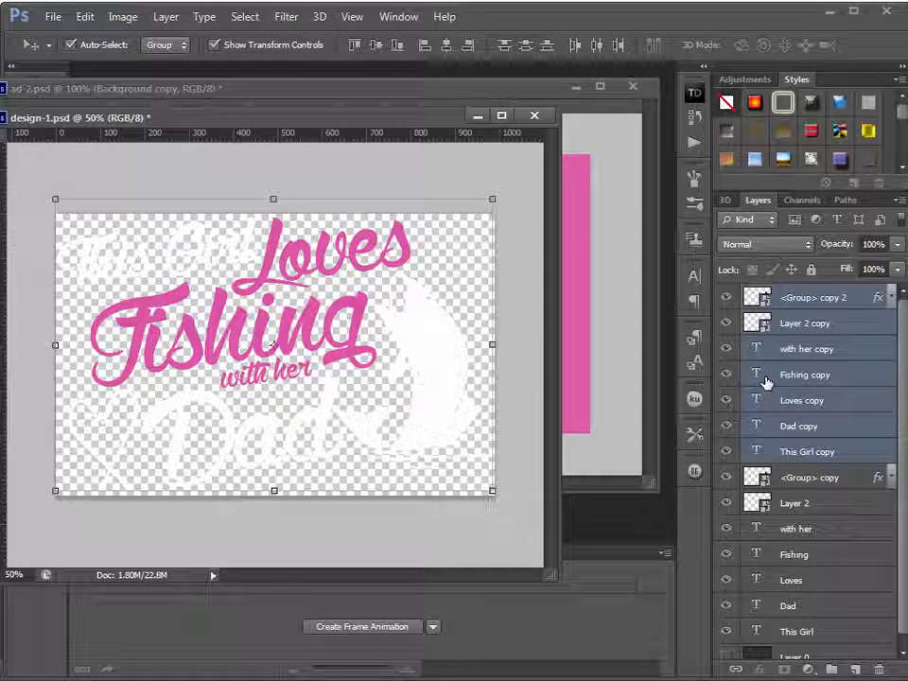
{"action": "key", "text": "ctrl+e"}
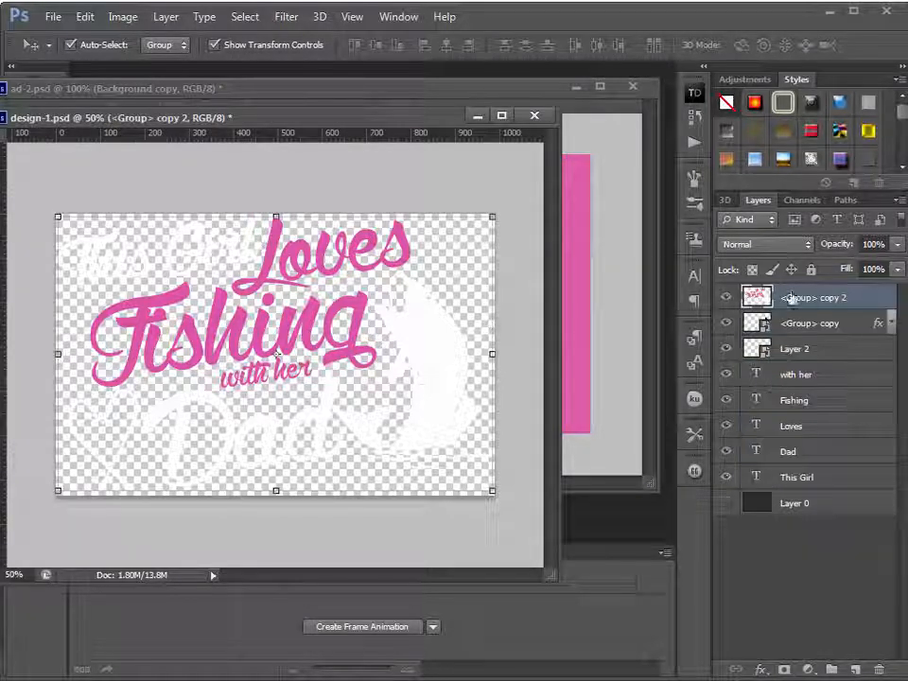
Give the merged design a white (ffffff) color overlay and convert the layer to a smart object
{"action": "double_click", "coordinate": [864, 305]}
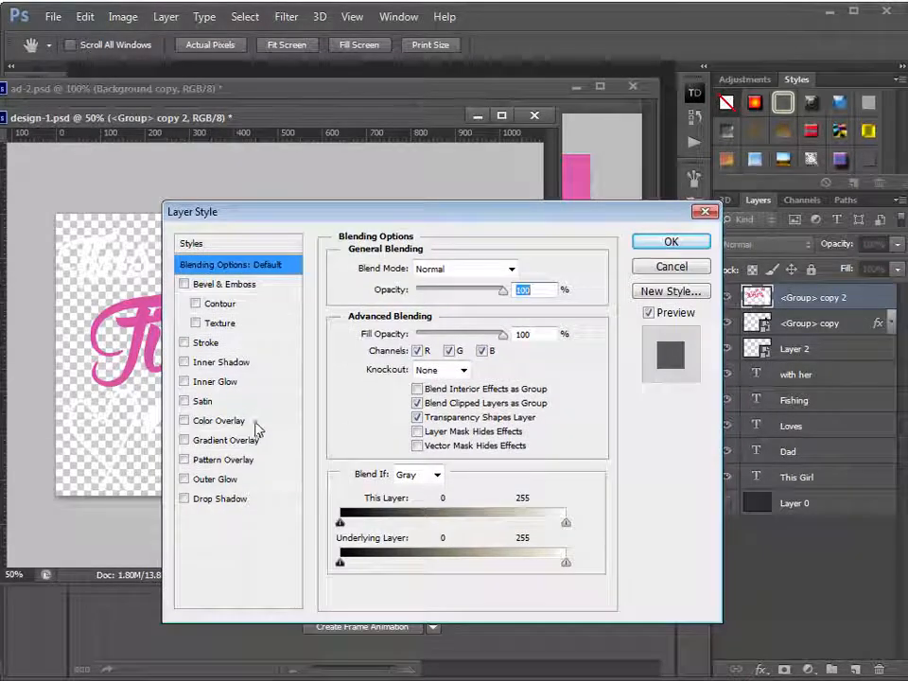
{"action": "left_click", "coordinate": [254, 421]}
{"action": "left_click", "coordinate": [525, 268]}
{"action": "left_click_drag", "start_coordinate": [407, 436], "coordinate": [302, 291]}
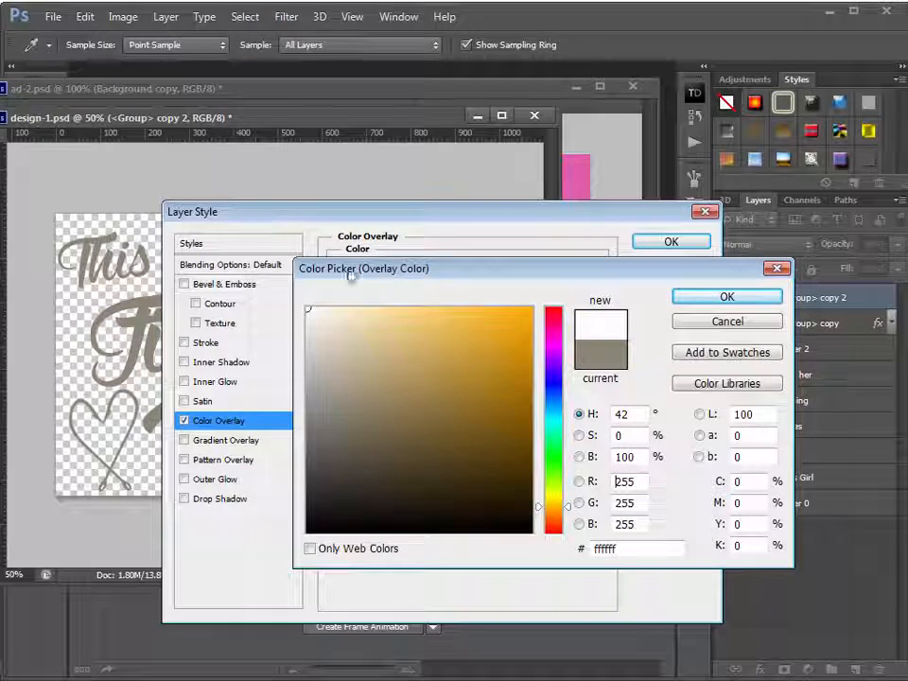
{"action": "left_click", "coordinate": [709, 296]}
{"action": "left_click", "coordinate": [667, 243]}
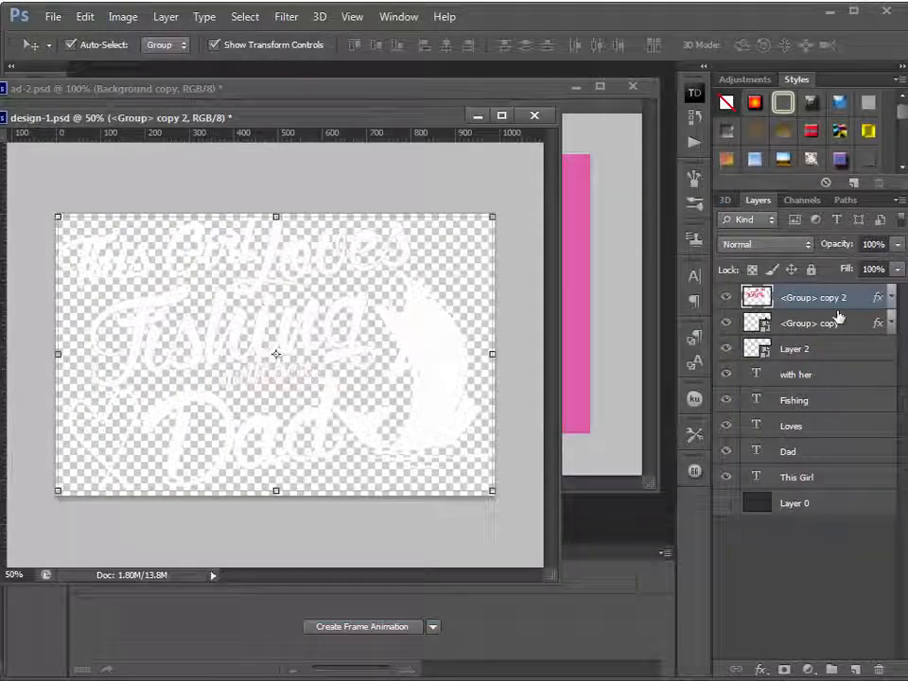
{"action": "right_click", "coordinate": [849, 308]}
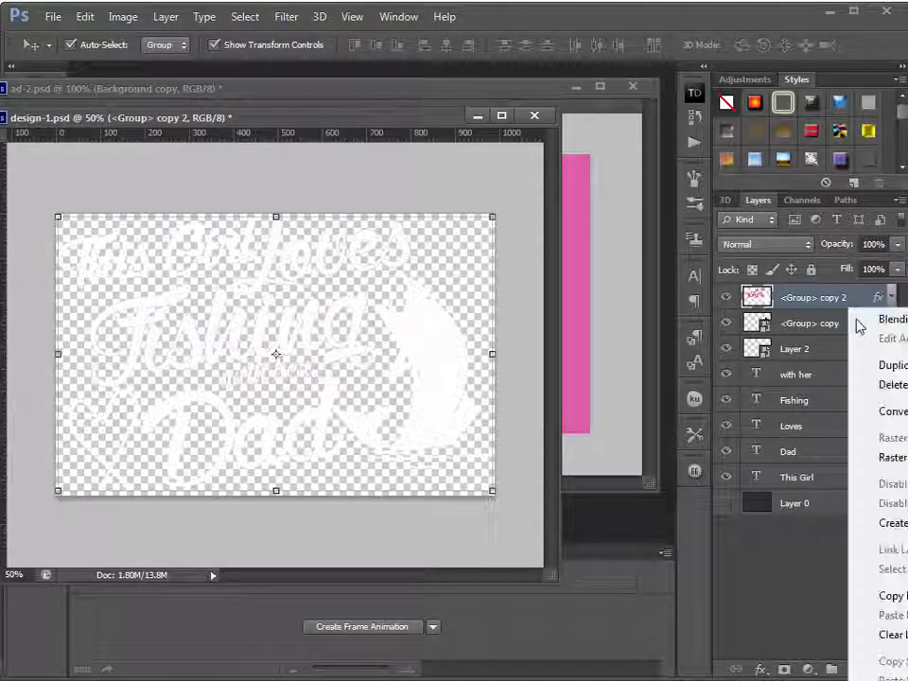
{"action": "left_click", "coordinate": [903, 412]}
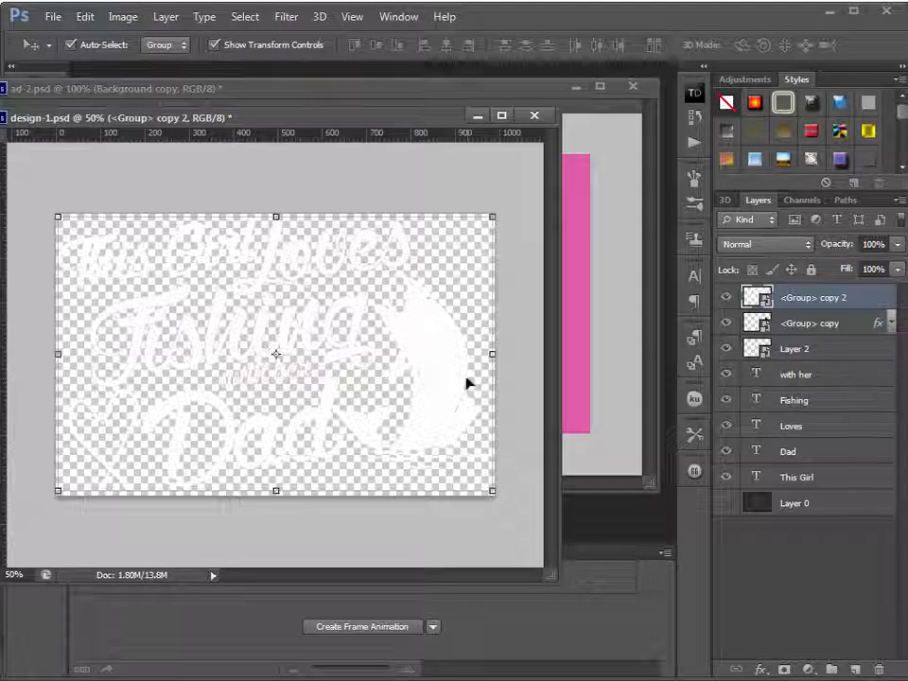
Copy the white design from design-1.psd into ad-2.psd, above the large shirt
{"action": "left_click_drag", "start_coordinate": [401, 121], "coordinate": [250, 162]}
{"action": "left_click_drag", "start_coordinate": [289, 392], "coordinate": [486, 308]}
{"action": "left_click_drag", "start_coordinate": [427, 225], "coordinate": [361, 458]}
{"action": "left_click_drag", "start_coordinate": [146, 243], "coordinate": [298, 229]}
Scale the white design to about 31% and place it over the pink area to the right of the shirt
{"action": "left_click", "coordinate": [77, 171]}
{"action": "left_click_drag", "start_coordinate": [78, 171], "coordinate": [432, 360]}
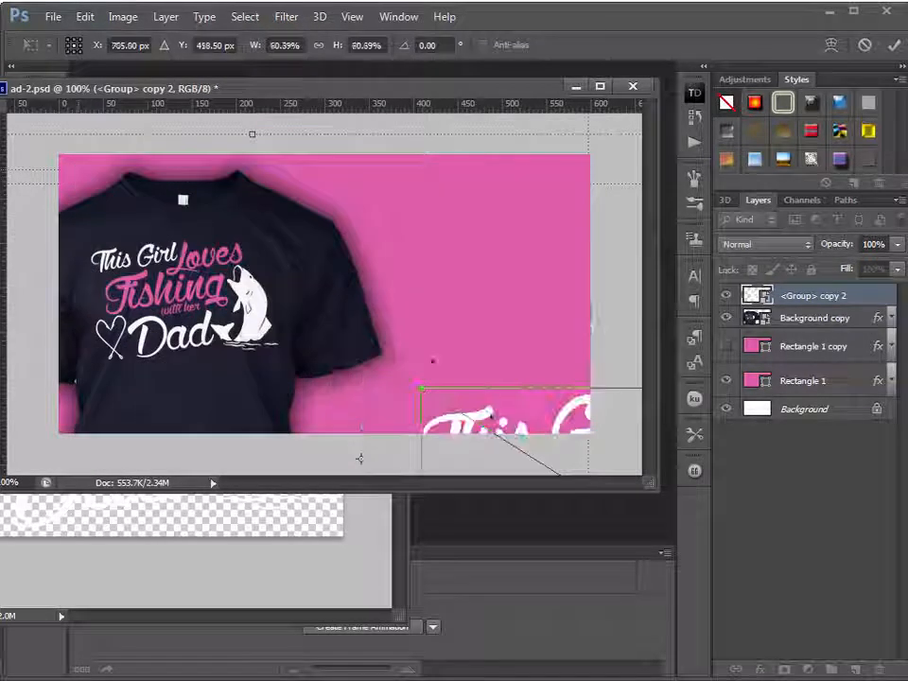
{"action": "left_click_drag", "start_coordinate": [486, 415], "coordinate": [434, 295]}
{"action": "left_click_drag", "start_coordinate": [495, 382], "coordinate": [350, 273]}
{"action": "left_click_drag", "start_coordinate": [296, 186], "coordinate": [392, 250]}
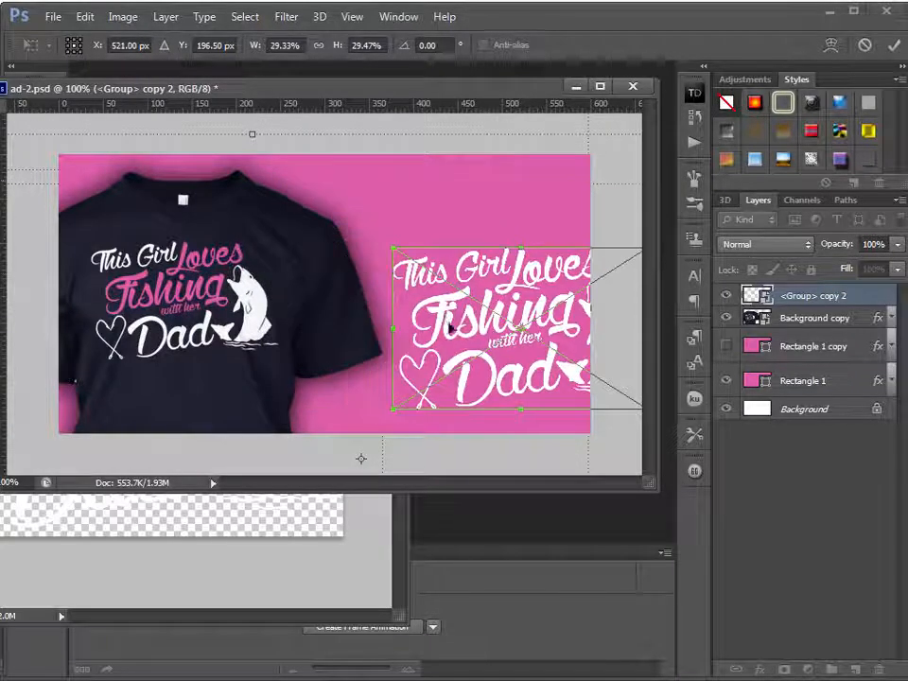
{"action": "left_click_drag", "start_coordinate": [486, 324], "coordinate": [431, 297]}
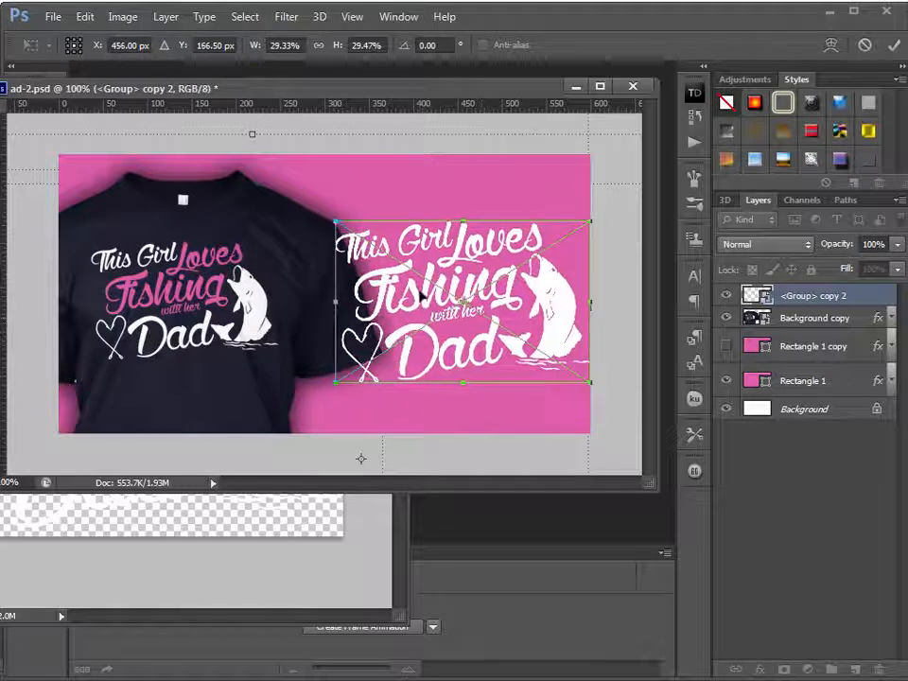
{"action": "mouse_move", "coordinate": [334, 221]}
{"action": "left_mouse_down"}
{"action": "mouse_move", "coordinate": [294, 197]}
{"action": "mouse_move", "coordinate": [321, 211]}
{"action": "left_mouse_up"}
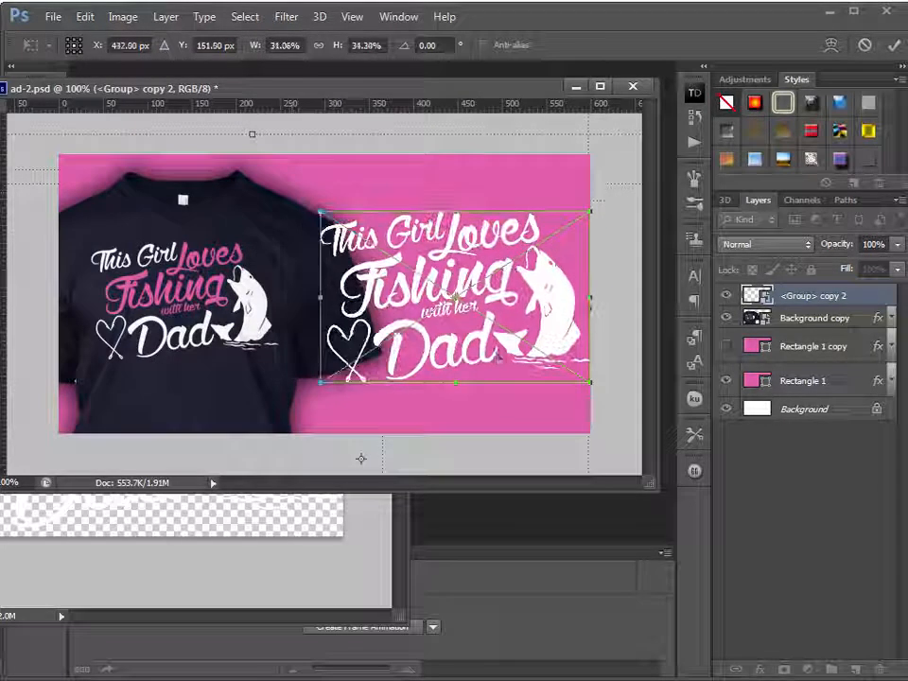
{"action": "key", "text": "Return"}
Scale the large shirt to about 88% against the canvas's upper edge and shift the white design slightly left
{"action": "left_click", "coordinate": [188, 408]}
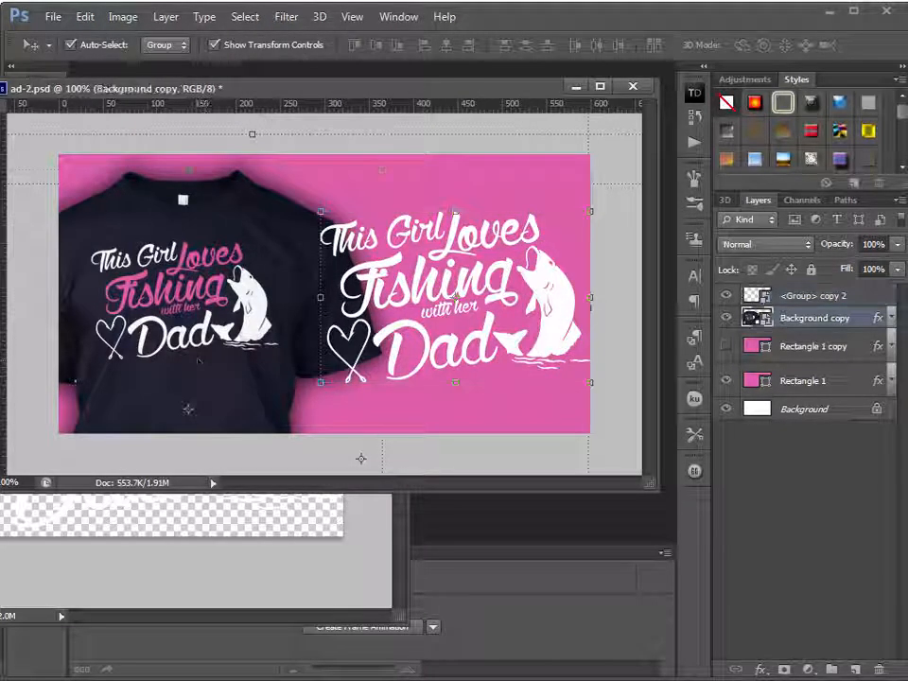
{"action": "left_click_drag", "start_coordinate": [382, 167], "coordinate": [282, 280]}
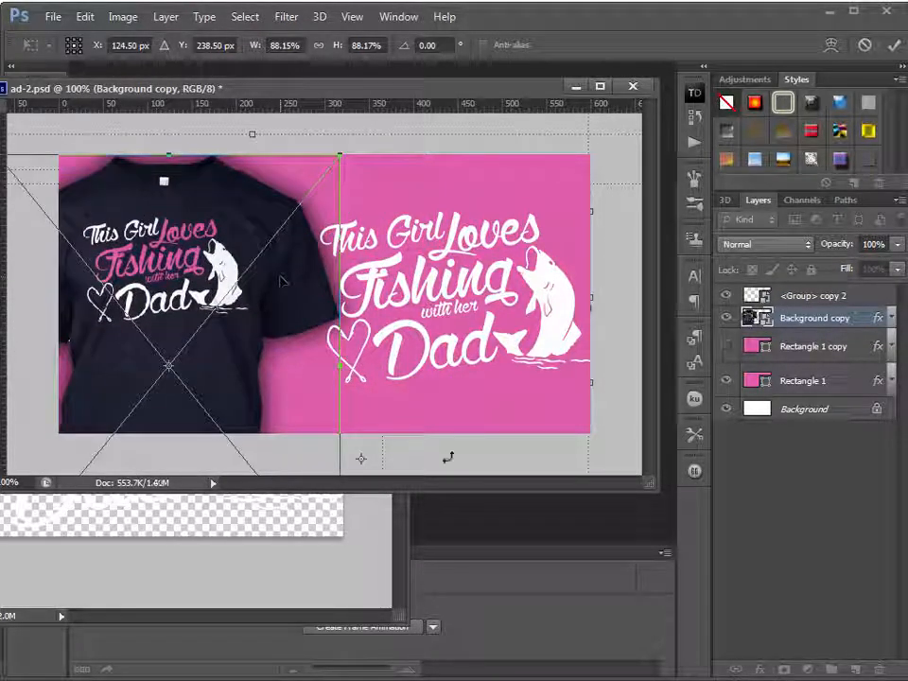
{"action": "key", "text": "Return"}
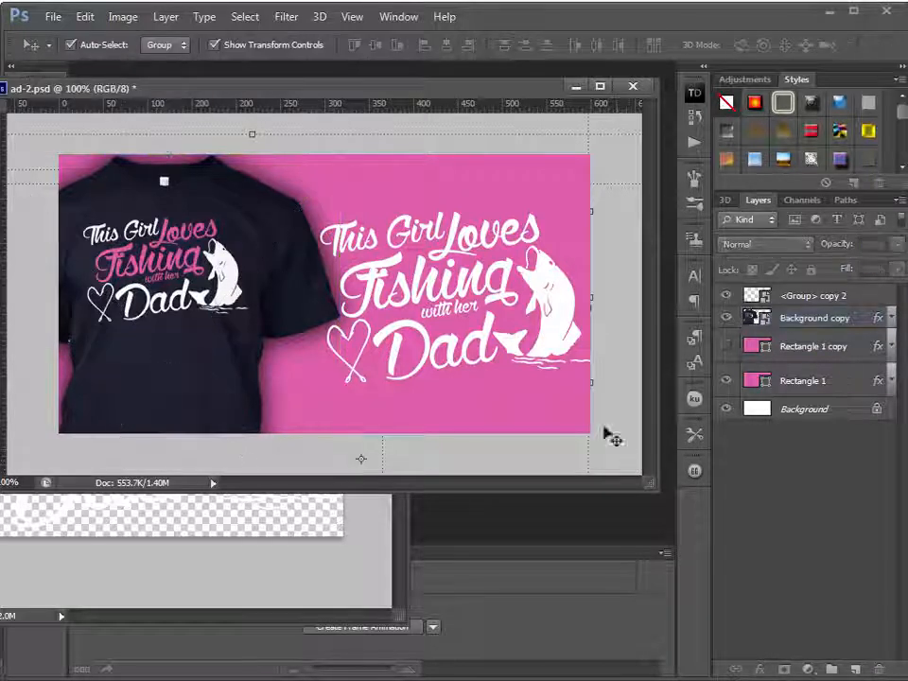
{"action": "mouse_move", "coordinate": [555, 338]}
{"action": "left_mouse_down"}
{"action": "mouse_move", "coordinate": [537, 348]}
{"action": "mouse_move", "coordinate": [540, 338]}
{"action": "left_mouse_up"}
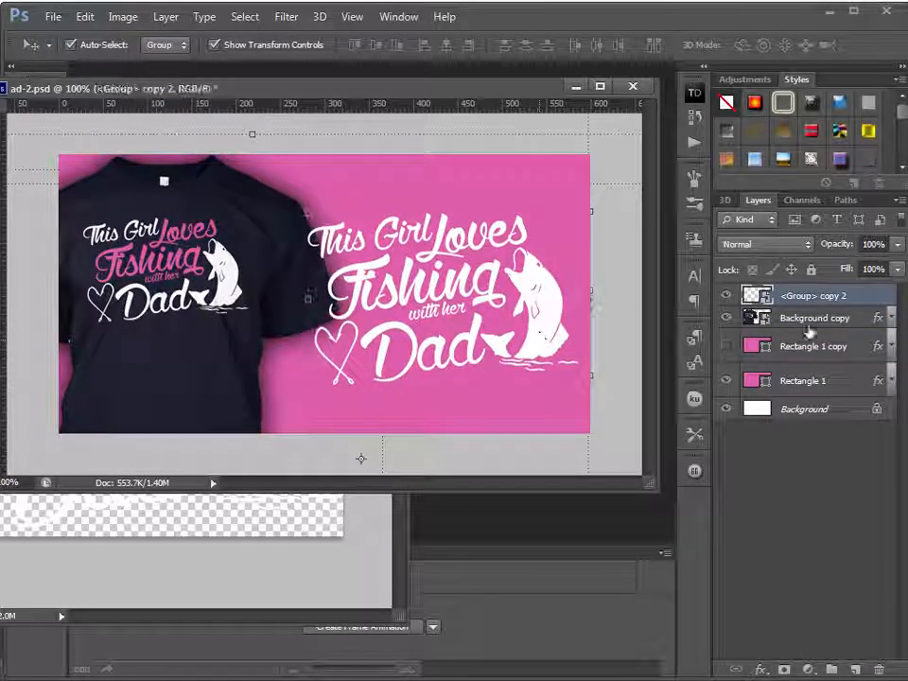
Place the white design's layer below the large shirt's layer and give it a drop shadow with distance 0 px
{"action": "left_click_drag", "start_coordinate": [845, 321], "coordinate": [845, 327]}
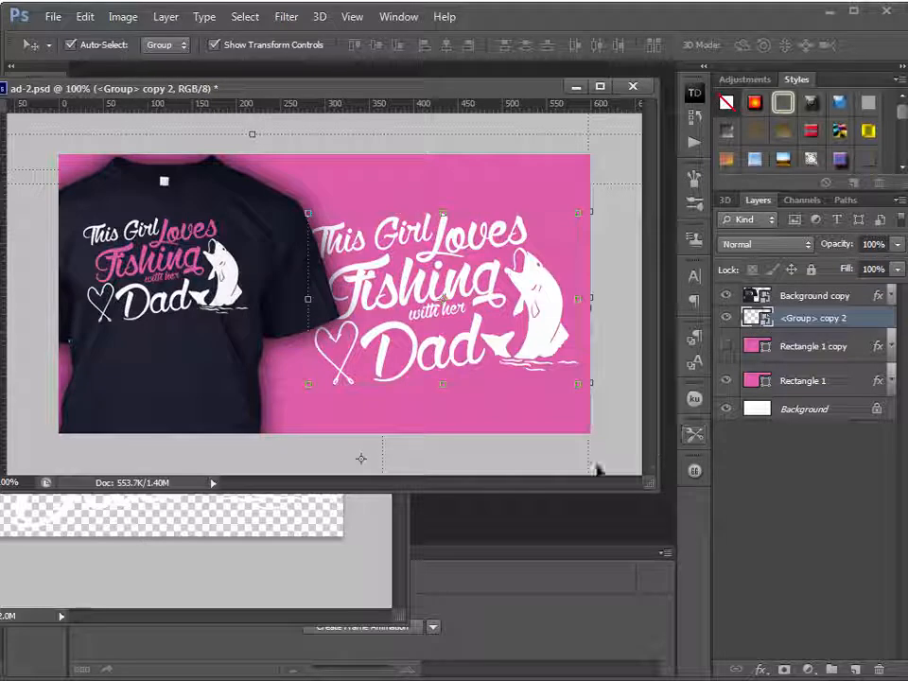
{"action": "double_click", "coordinate": [863, 323]}
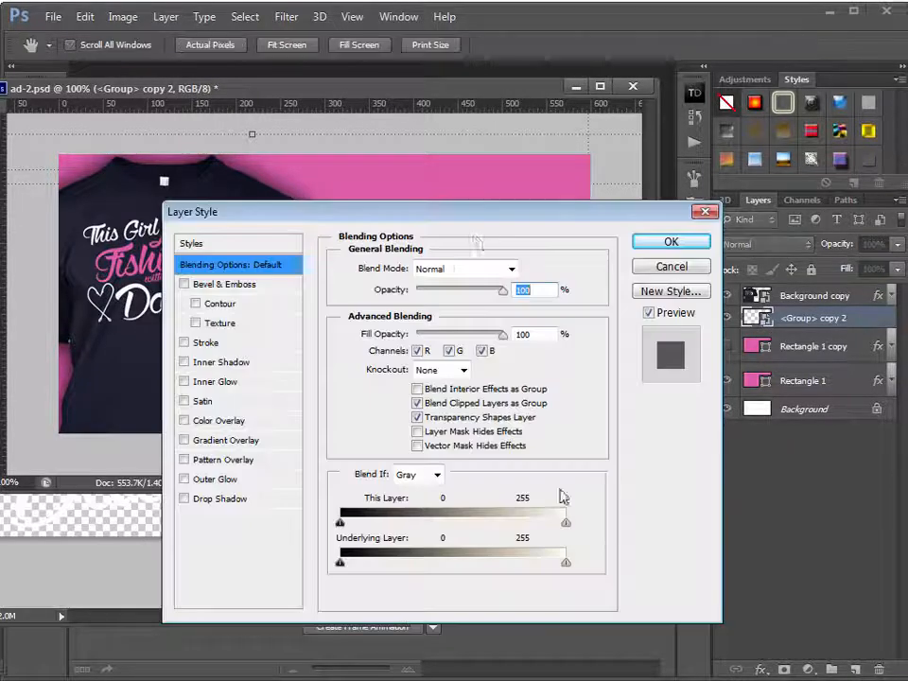
{"action": "left_click_drag", "start_coordinate": [478, 210], "coordinate": [770, 194]}
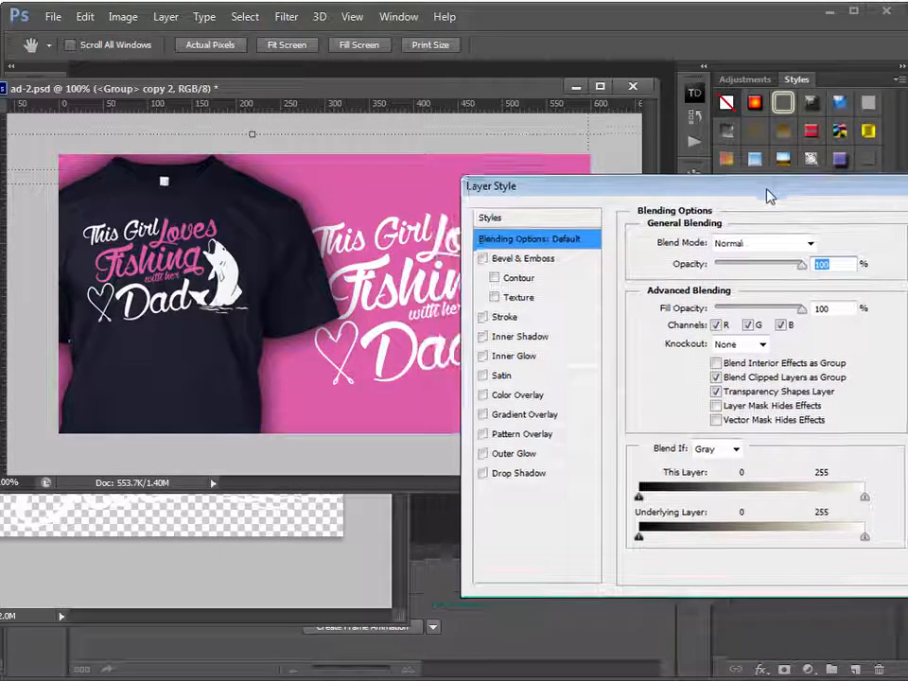
{"action": "left_click", "coordinate": [499, 474]}
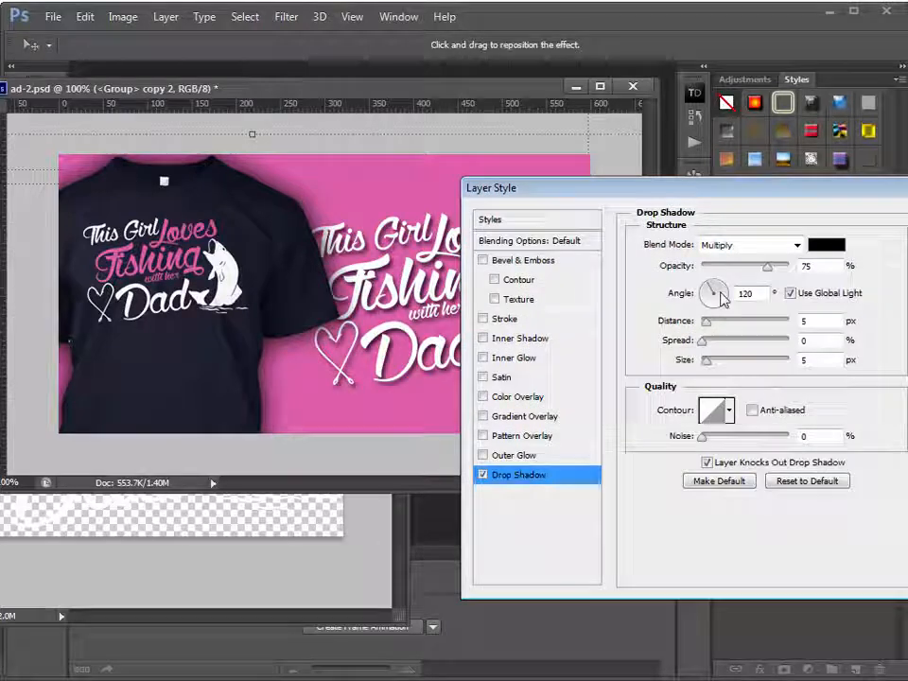
{"action": "left_click_drag", "start_coordinate": [708, 322], "coordinate": [658, 326]}
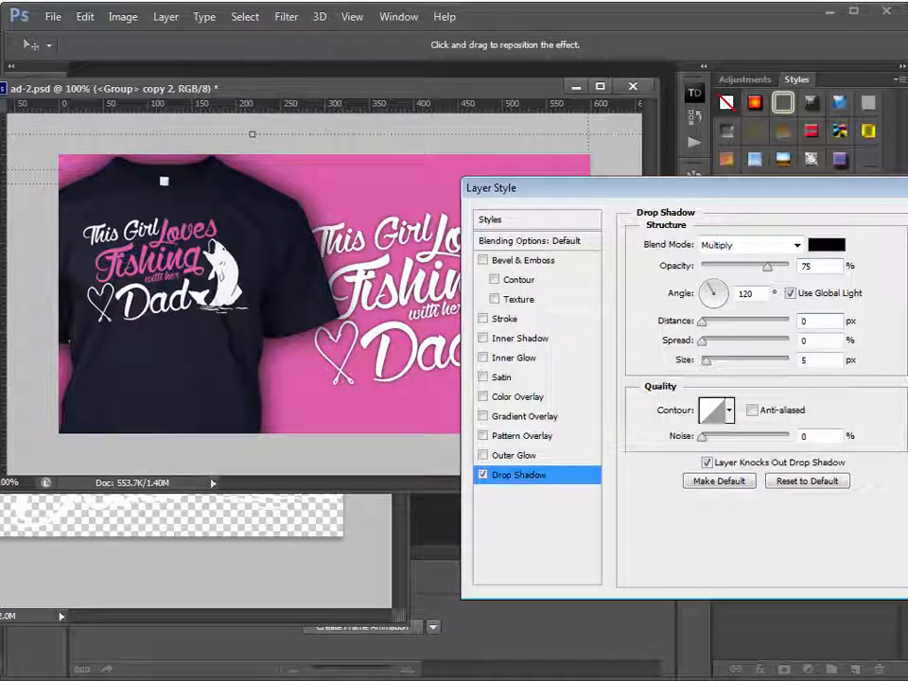
{"action": "key", "text": "Return"}
Move the white design slightly up and to the right, and save ad-2.psd
{"action": "left_click_drag", "start_coordinate": [546, 350], "coordinate": [551, 335]}
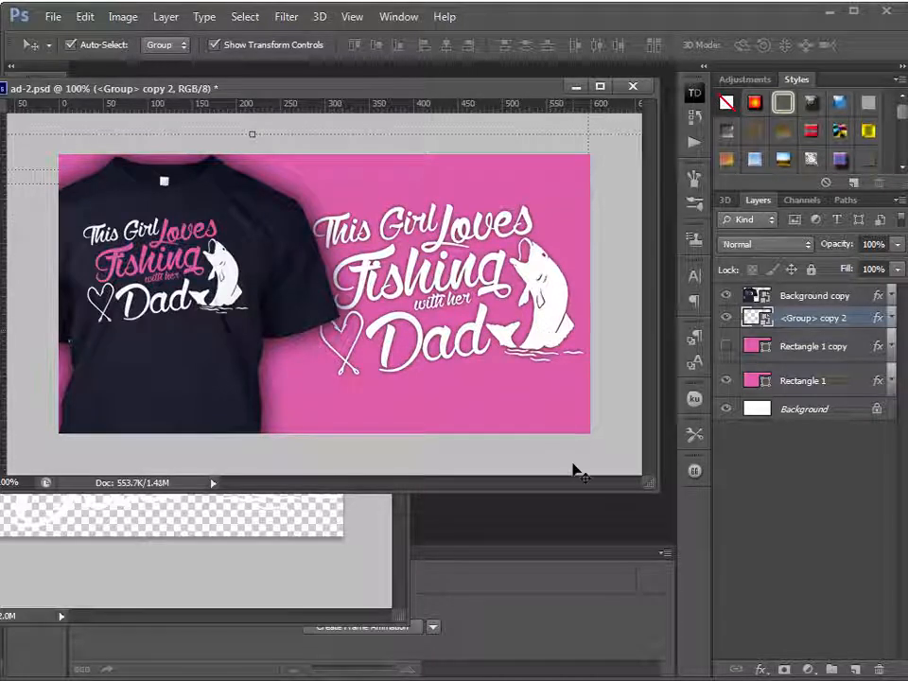
{"action": "key", "text": "ctrl+s"}
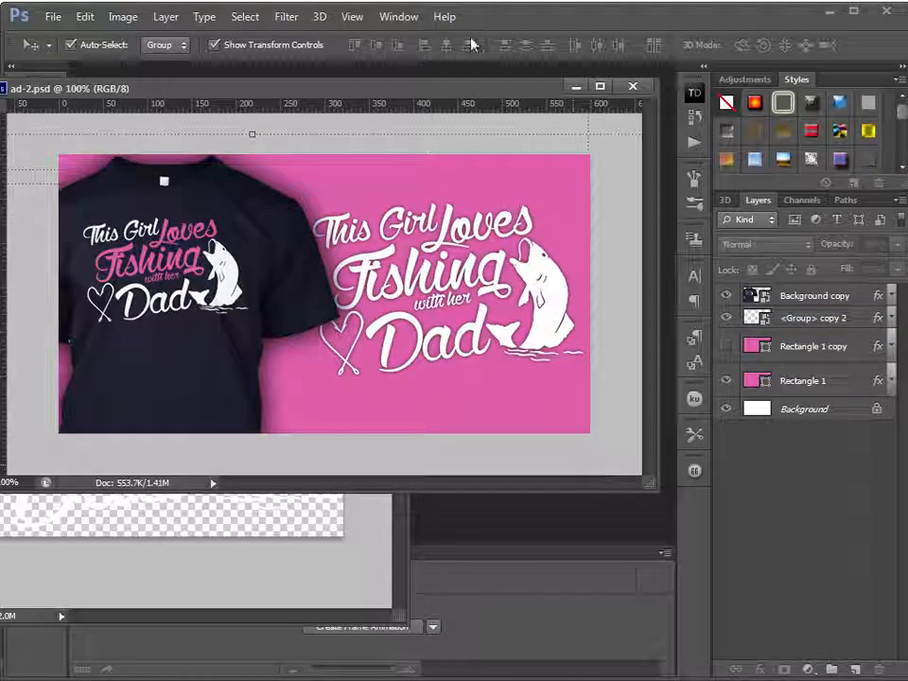
Close the source document that holds the text layers and copies of the fishing design
{"action": "left_click_drag", "start_coordinate": [441, 92], "coordinate": [516, 93]}
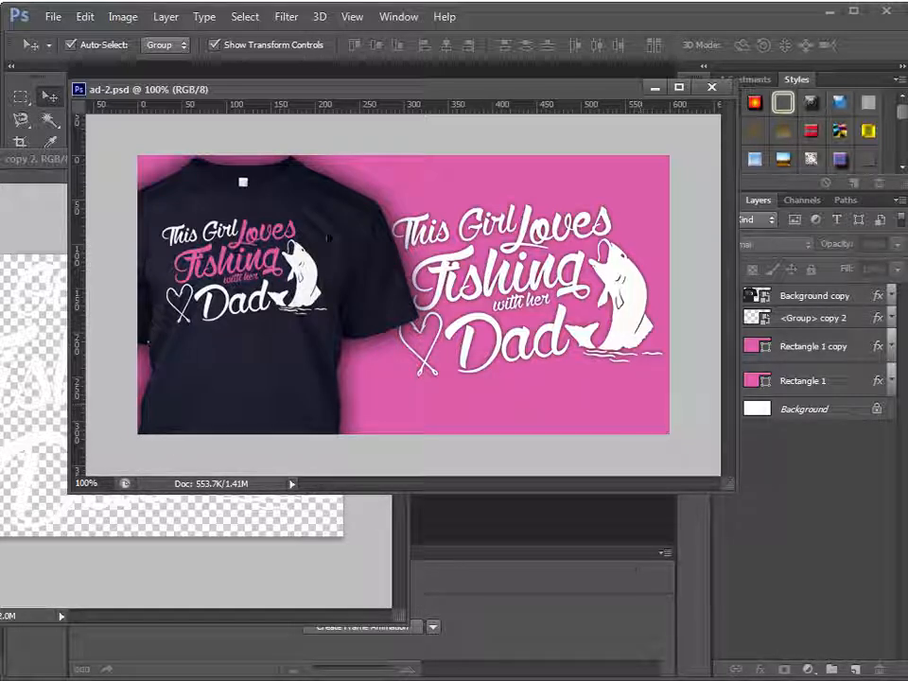
{"action": "left_click_drag", "start_coordinate": [45, 162], "coordinate": [0, 488]}
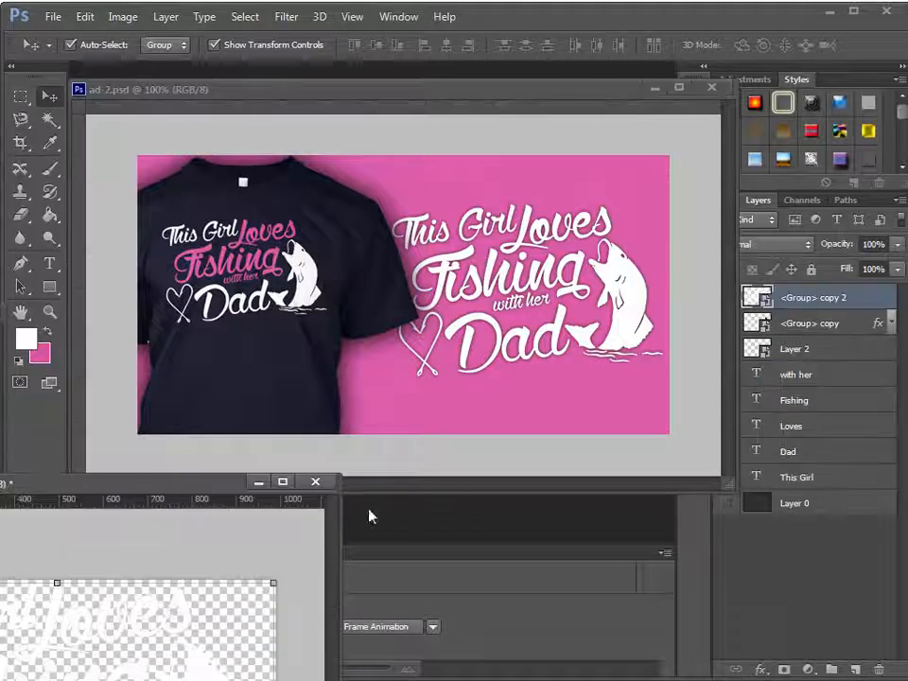
{"action": "left_click", "coordinate": [317, 482]}
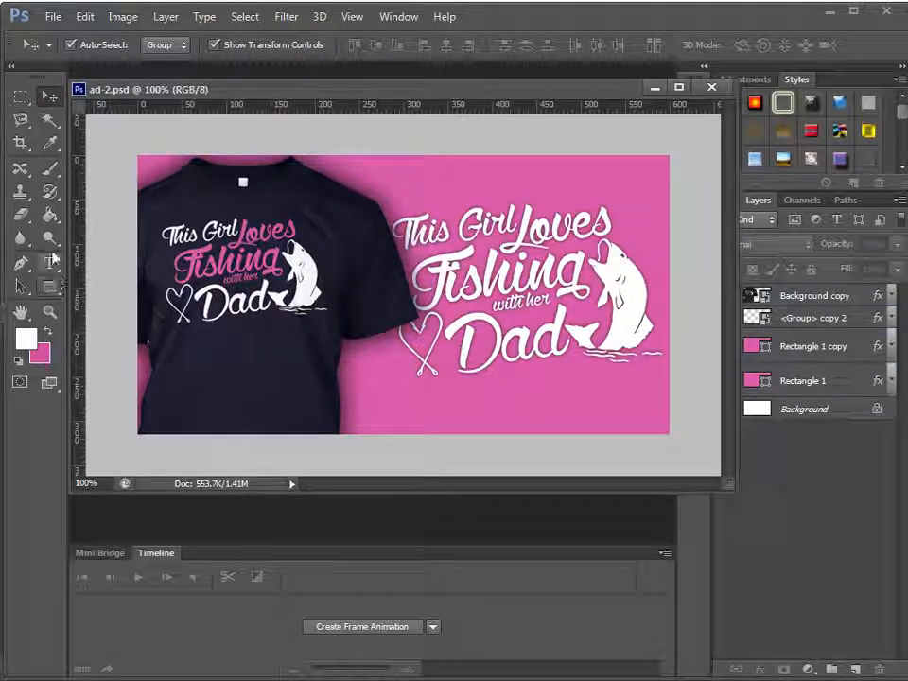
Add the 72 pt white text "BUY THI NOW" over the lower part of the shirt in ad-2.psd
{"action": "key", "text": "t"}
{"action": "left_click", "coordinate": [218, 373]}
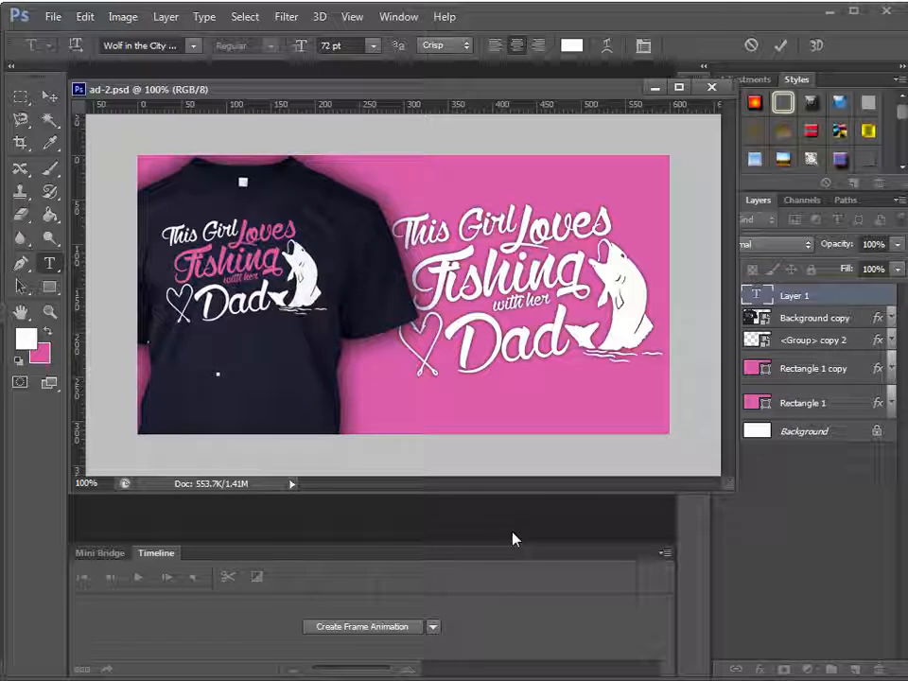
{"action": "type", "text": "BUY THI NOW"}
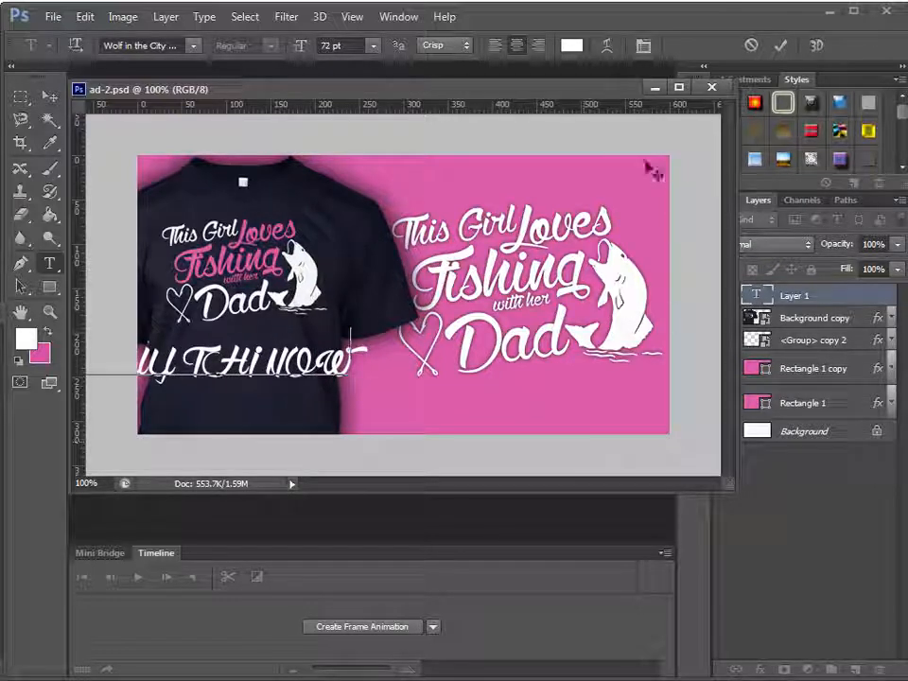
{"action": "left_click", "coordinate": [50, 95]}
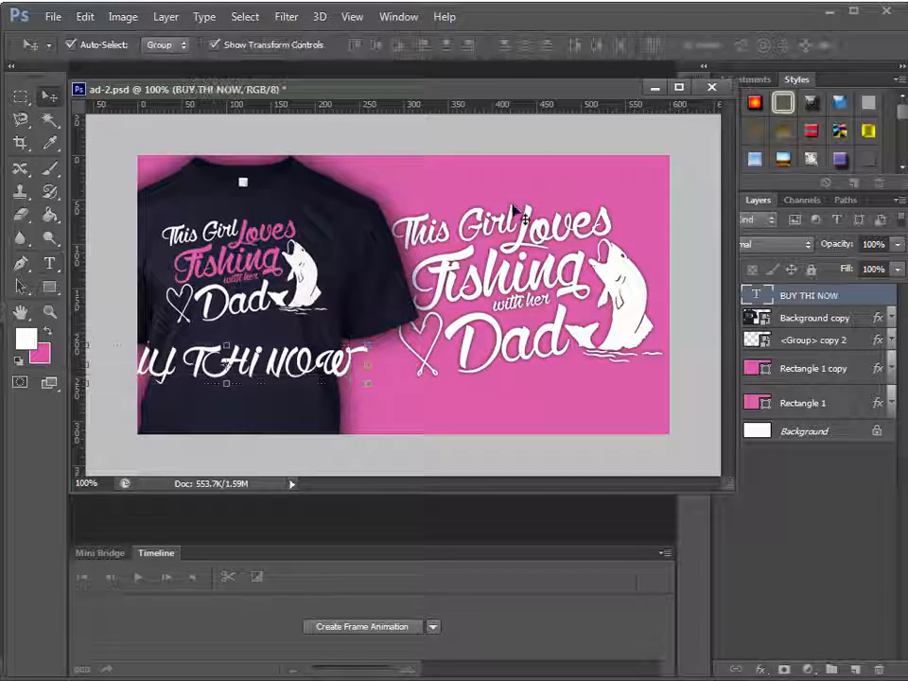
Change the font of the BUY THI NOW text to Arial Regular
{"action": "left_click_drag", "start_coordinate": [453, 92], "coordinate": [269, 110]}
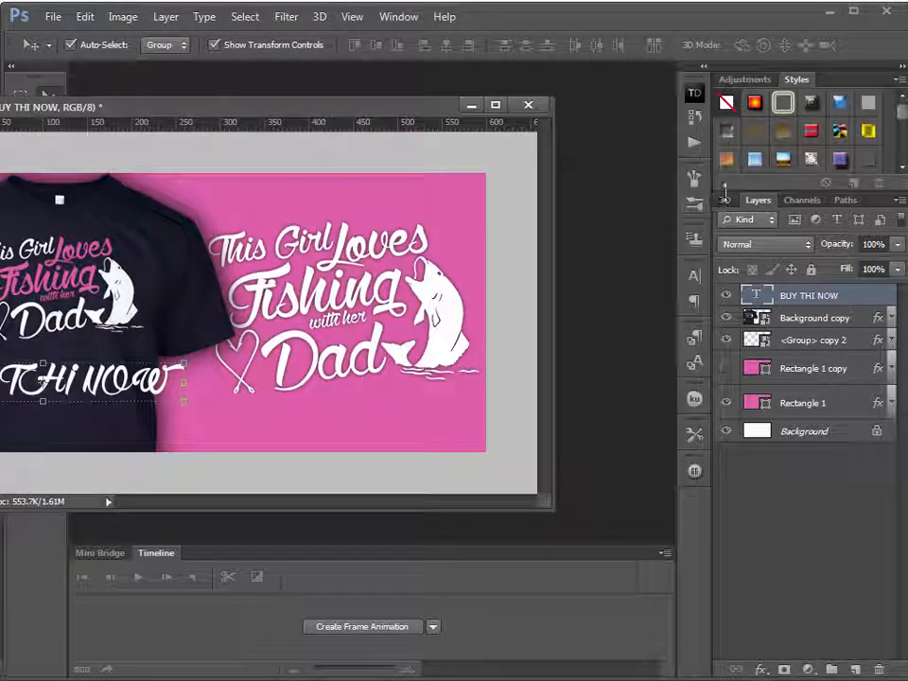
{"action": "left_click", "coordinate": [695, 275]}
{"action": "left_click", "coordinate": [581, 284]}
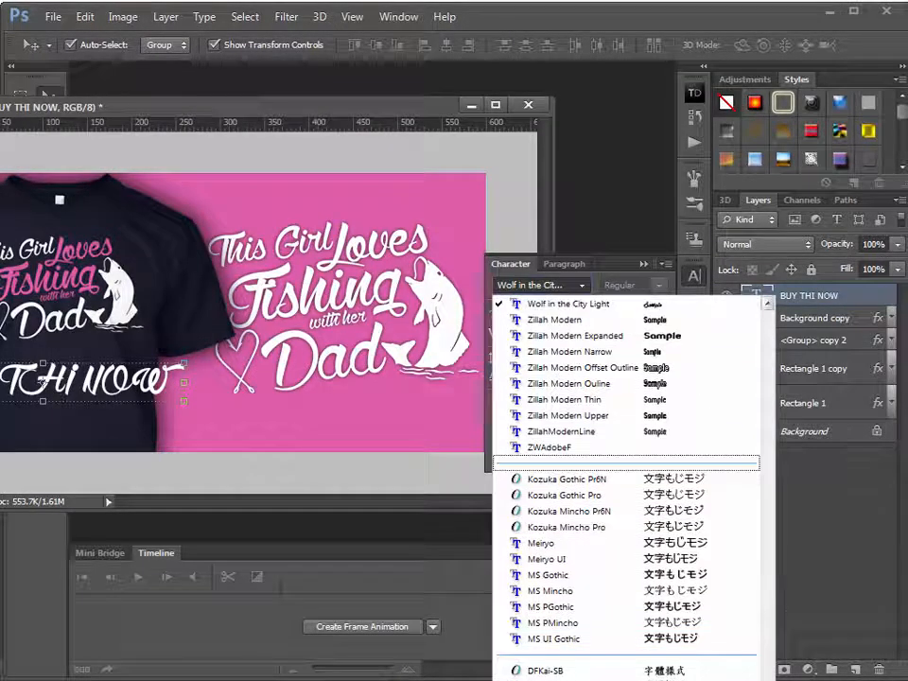
{"action": "scroll", "coordinate": [624, 425], "scroll_direction": "up", "scroll_amount": 20}
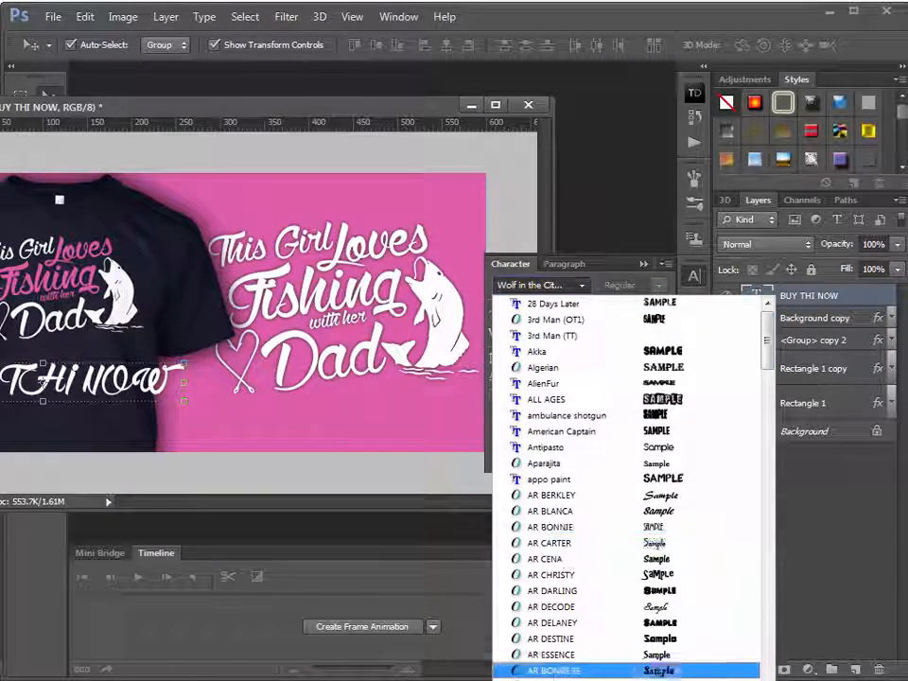
{"action": "left_click", "coordinate": [567, 679]}
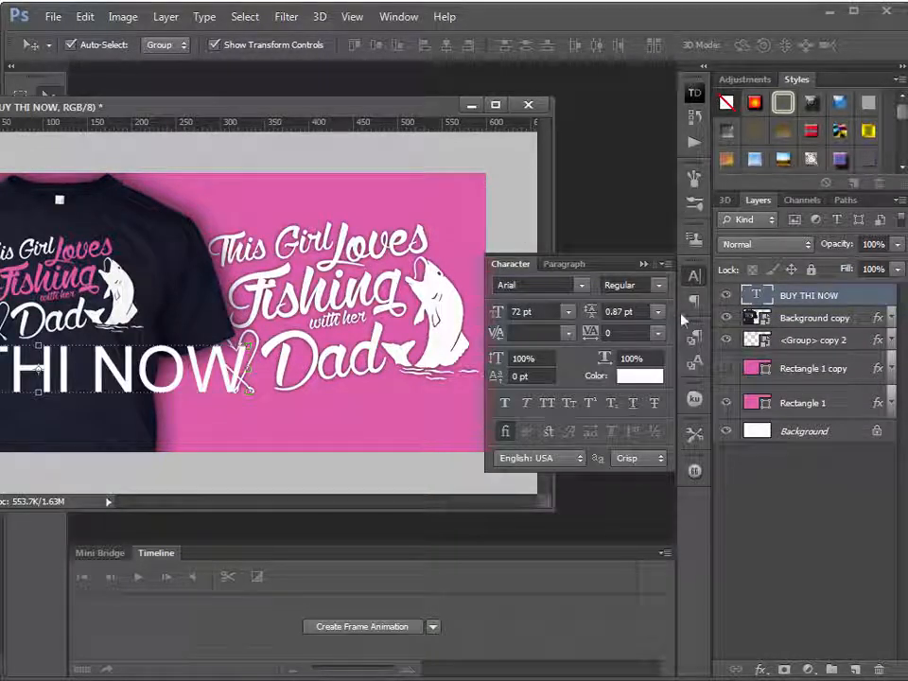
Colour the BUY THI NOW text red (#ff0000) and move it up across the upper part of the canvas
{"action": "left_click", "coordinate": [639, 376]}
{"action": "left_click_drag", "start_coordinate": [527, 312], "coordinate": [548, 289]}
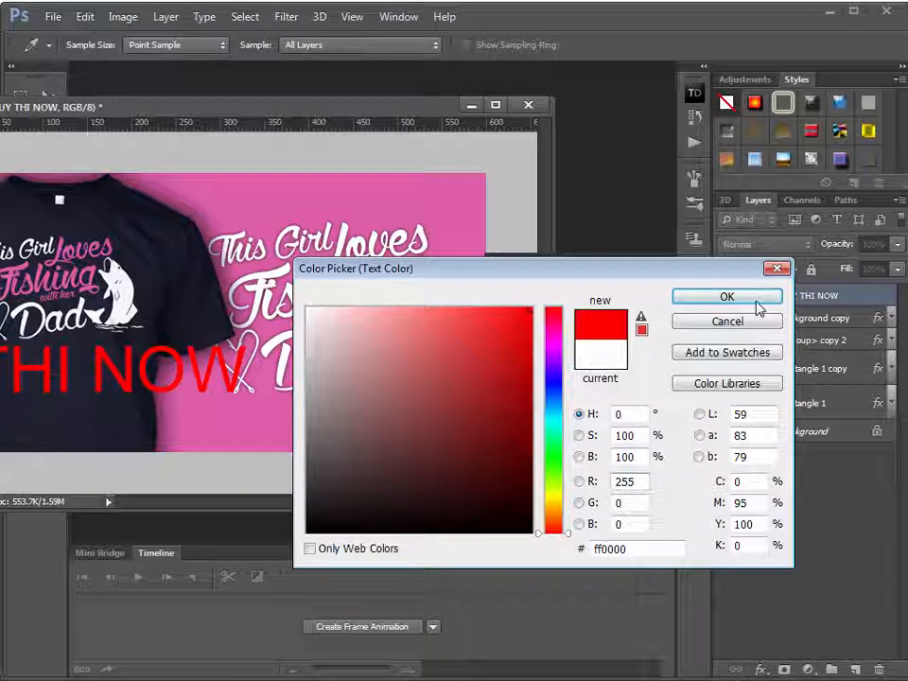
{"action": "left_click", "coordinate": [727, 297]}
{"action": "key", "text": "v"}
{"action": "left_click_drag", "start_coordinate": [131, 385], "coordinate": [309, 235]}
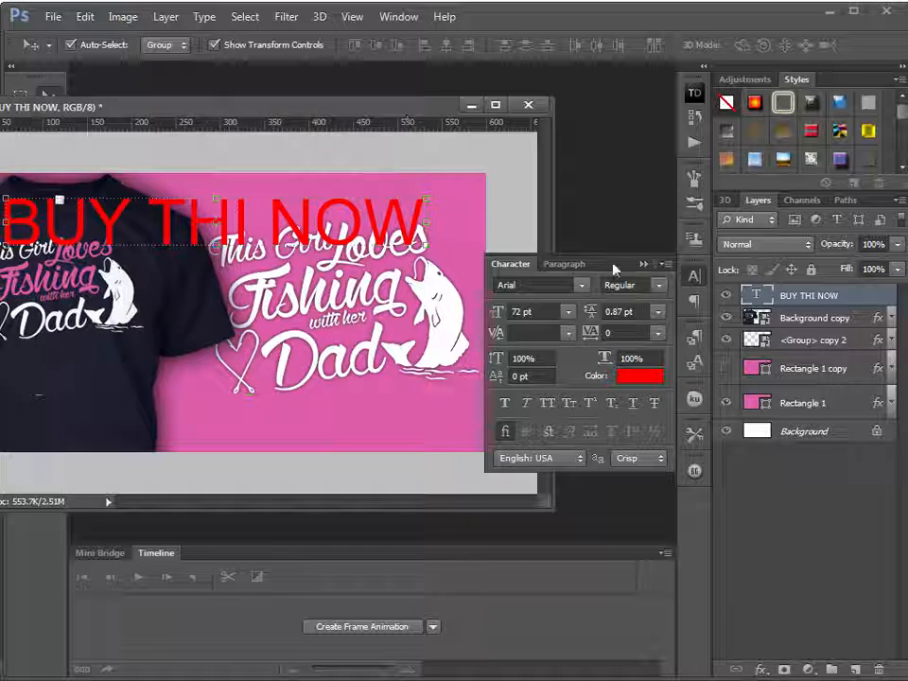
Correct the wording of the red text to "BUY THIS NOW"
{"action": "left_click", "coordinate": [643, 265]}
{"action": "left_click_drag", "start_coordinate": [391, 106], "coordinate": [580, 102]}
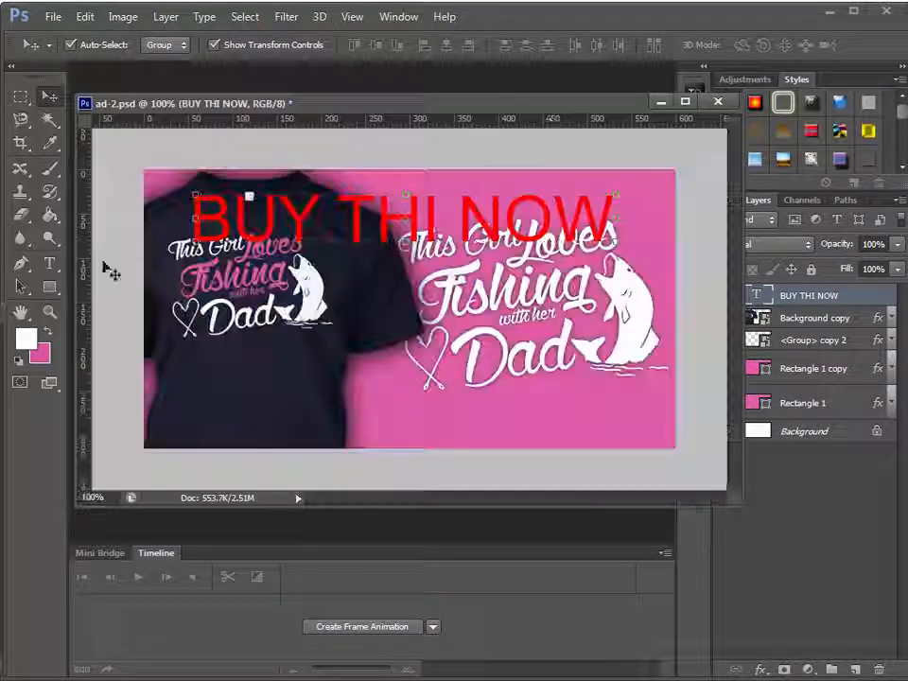
{"action": "left_click", "coordinate": [49, 263]}
{"action": "left_click", "coordinate": [326, 220]}
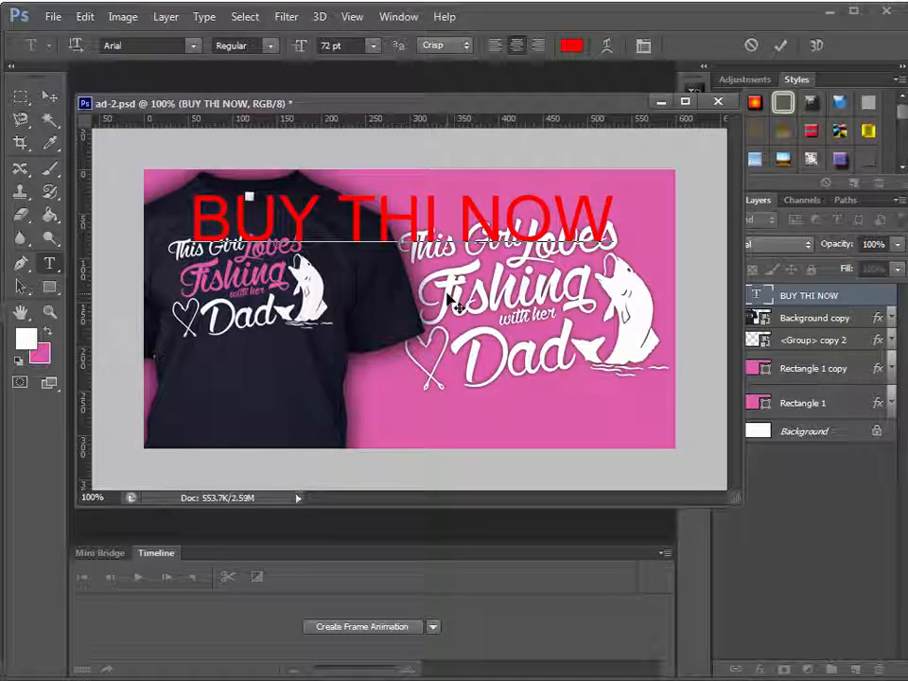
{"action": "type", "text": "S"}
{"action": "left_click", "coordinate": [49, 96]}
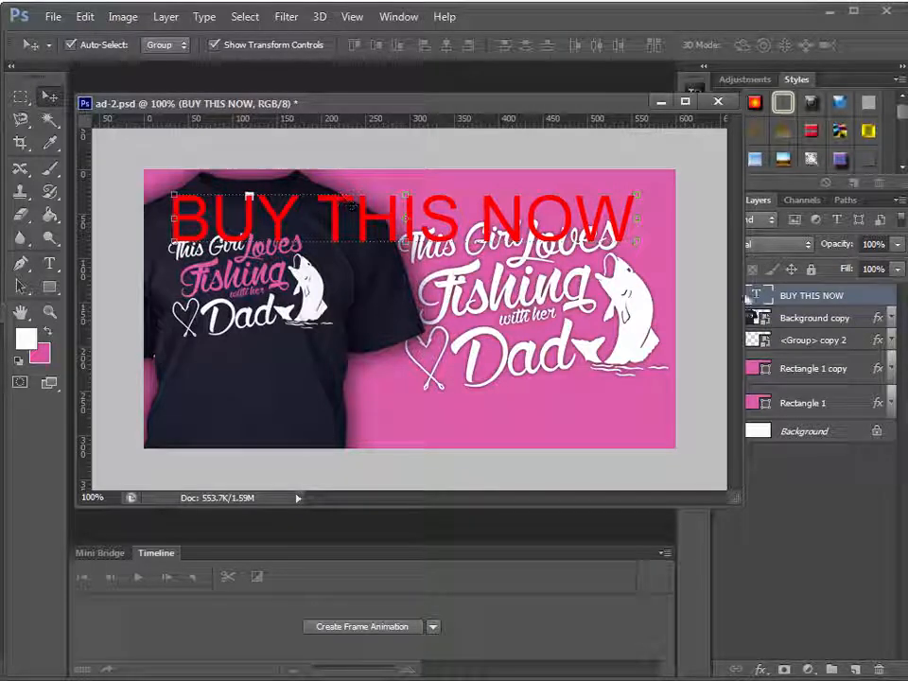
{"action": "left_click_drag", "start_coordinate": [575, 104], "coordinate": [551, 87]}
{"action": "left_click_drag", "start_coordinate": [575, 352], "coordinate": [575, 463]}
{"action": "left_click_drag", "start_coordinate": [552, 339], "coordinate": [565, 447]}
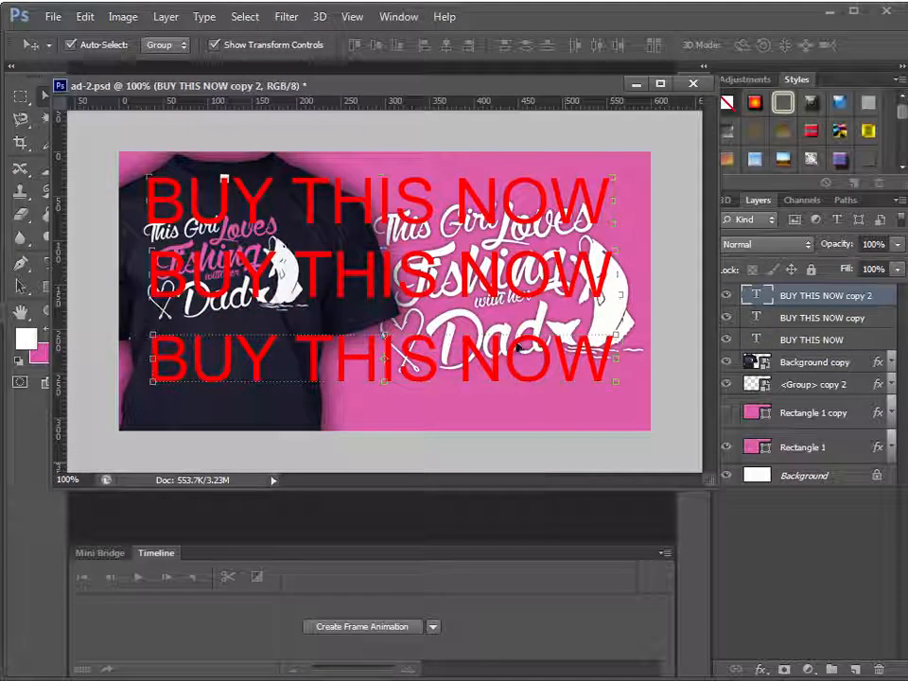
{"action": "key", "text": "Delete"}
{"action": "key", "text": "Delete"}
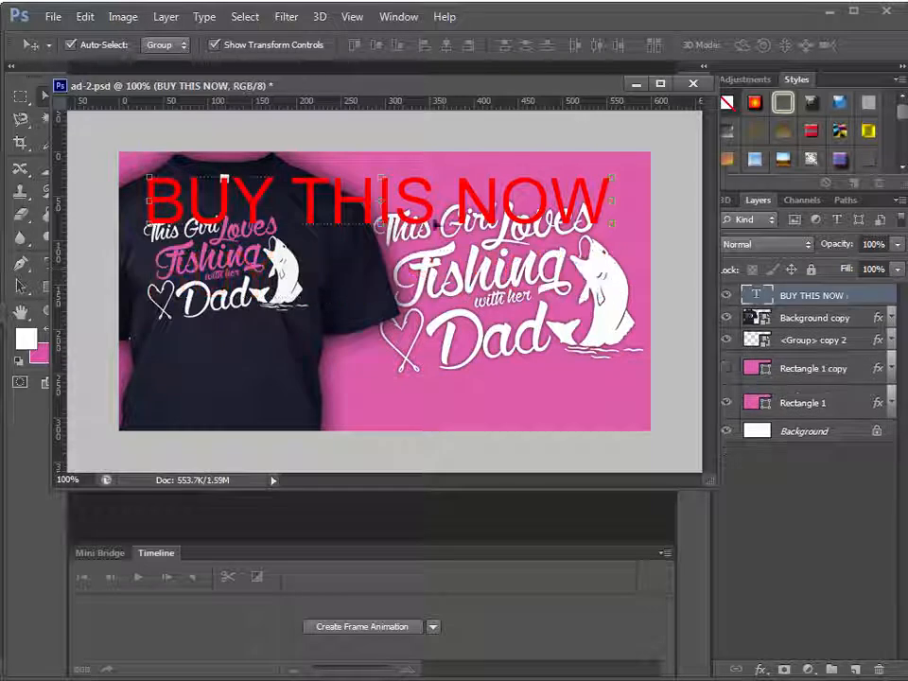
Move the BUY THIS NOW text to the canvas's lower edge and scale it down to about 28.7 pt
{"action": "left_click_drag", "start_coordinate": [430, 215], "coordinate": [433, 403]}
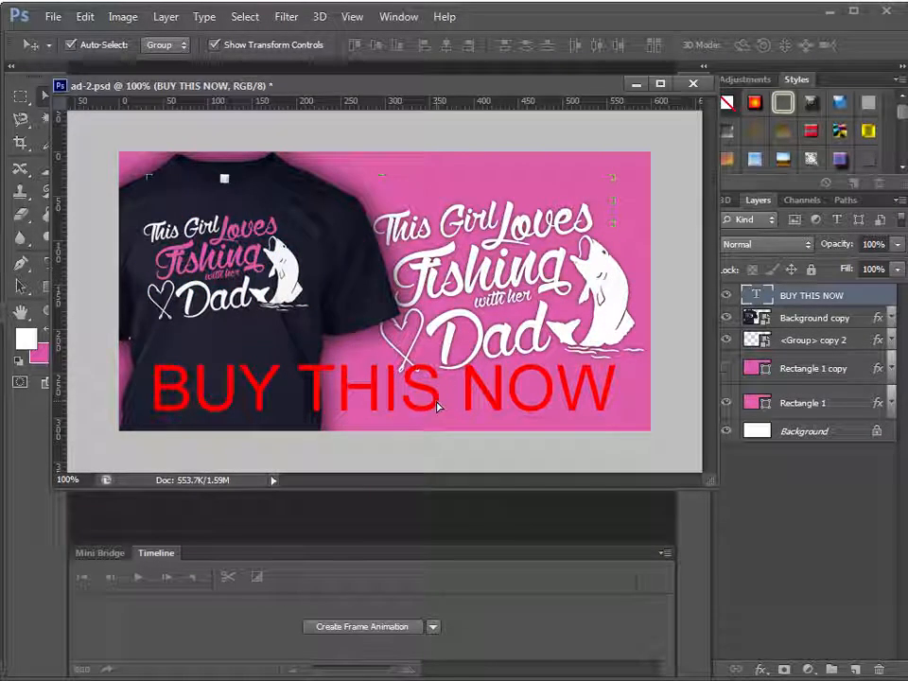
{"action": "key", "text": "ctrl+t"}
{"action": "left_click_drag", "start_coordinate": [618, 355], "coordinate": [449, 416]}
{"action": "key", "text": "Return"}
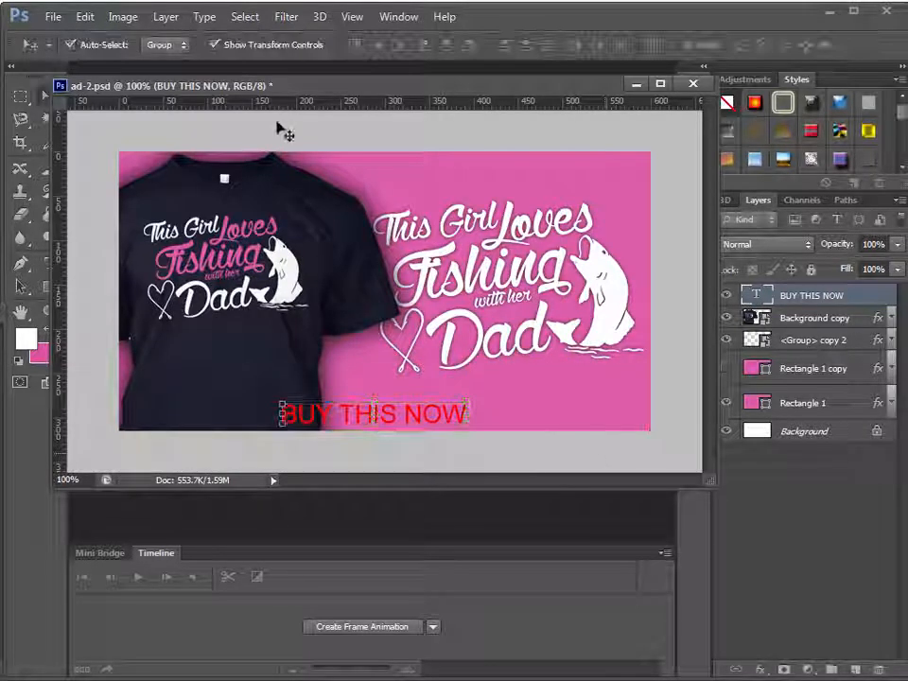
Draw a white rectangle of about 629 × 59 px across the full width of the canvas's lower edge
{"action": "left_click_drag", "start_coordinate": [297, 85], "coordinate": [355, 92]}
{"action": "left_click", "coordinate": [45, 292]}
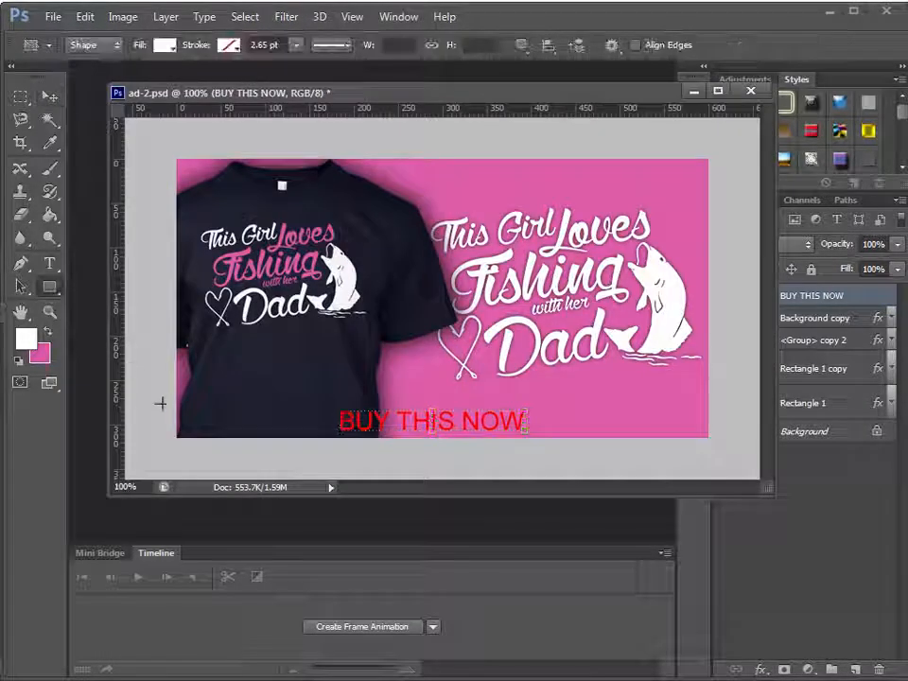
{"action": "mouse_move", "coordinate": [164, 393]}
{"action": "left_mouse_down"}
{"action": "mouse_move", "coordinate": [507, 443]}
{"action": "mouse_move", "coordinate": [722, 443]}
{"action": "left_mouse_up"}
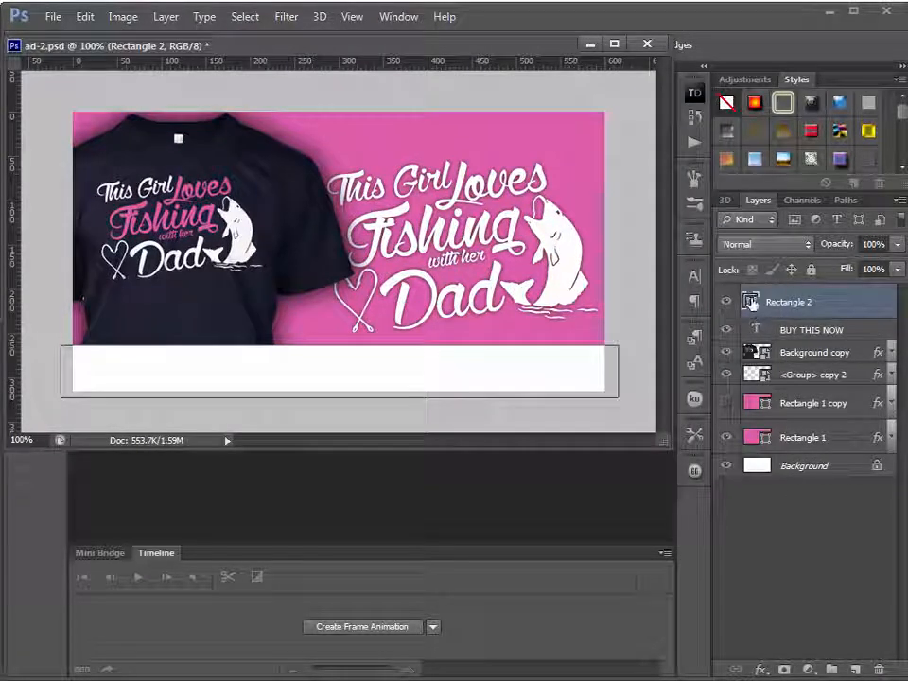
Fill the lower rectangle with dark grey and reduce its layer opacity to 59%
{"action": "double_click", "coordinate": [749, 301]}
{"action": "left_click_drag", "start_coordinate": [308, 495], "coordinate": [301, 497]}
{"action": "left_click", "coordinate": [699, 298]}
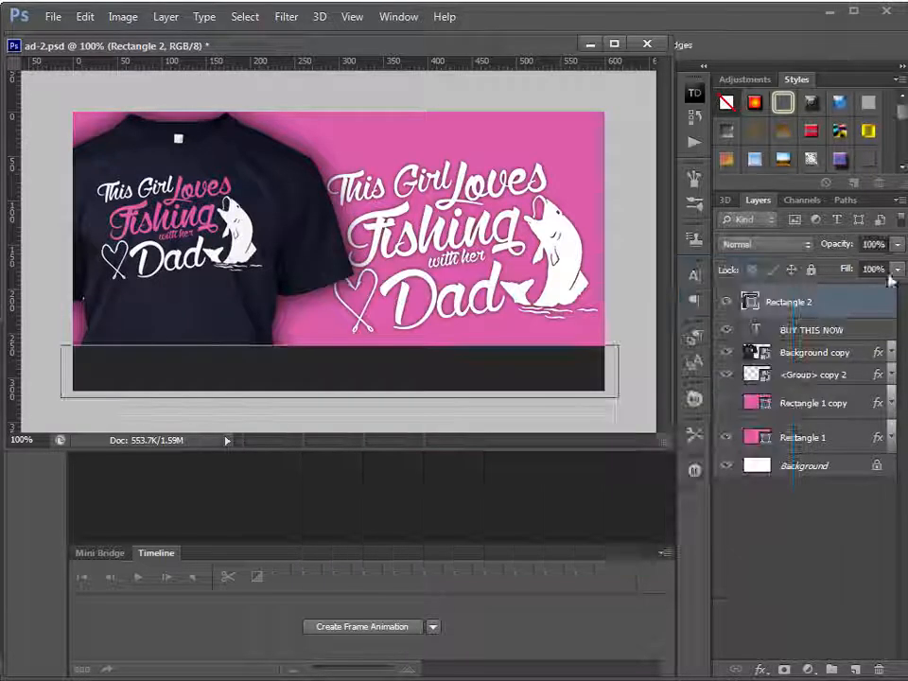
{"action": "left_click", "coordinate": [896, 244]}
{"action": "left_click_drag", "start_coordinate": [897, 264], "coordinate": [859, 265]}
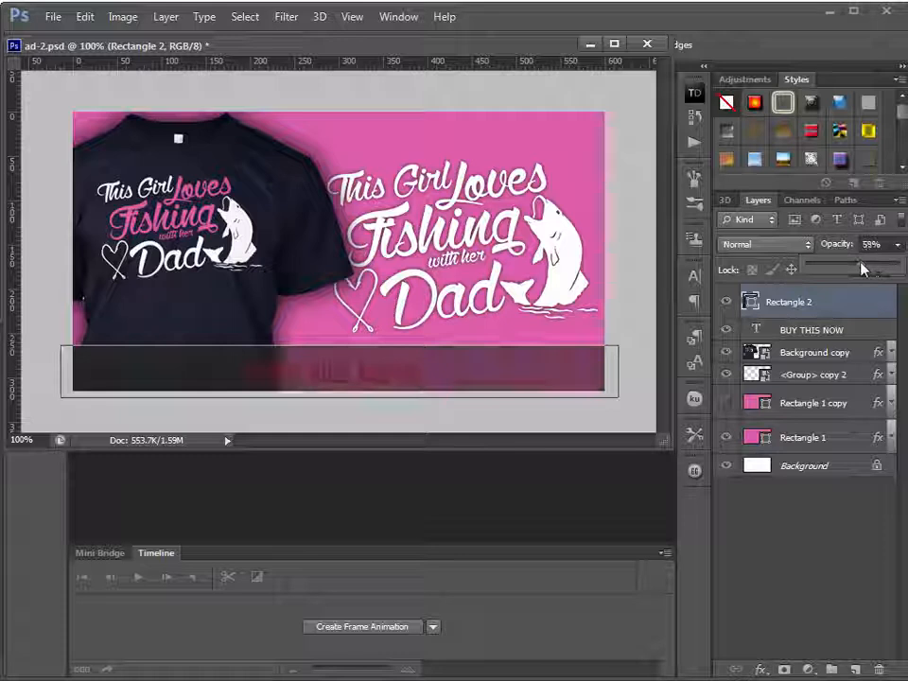
{"action": "left_click", "coordinate": [496, 472]}
{"action": "left_click", "coordinate": [379, 380]}
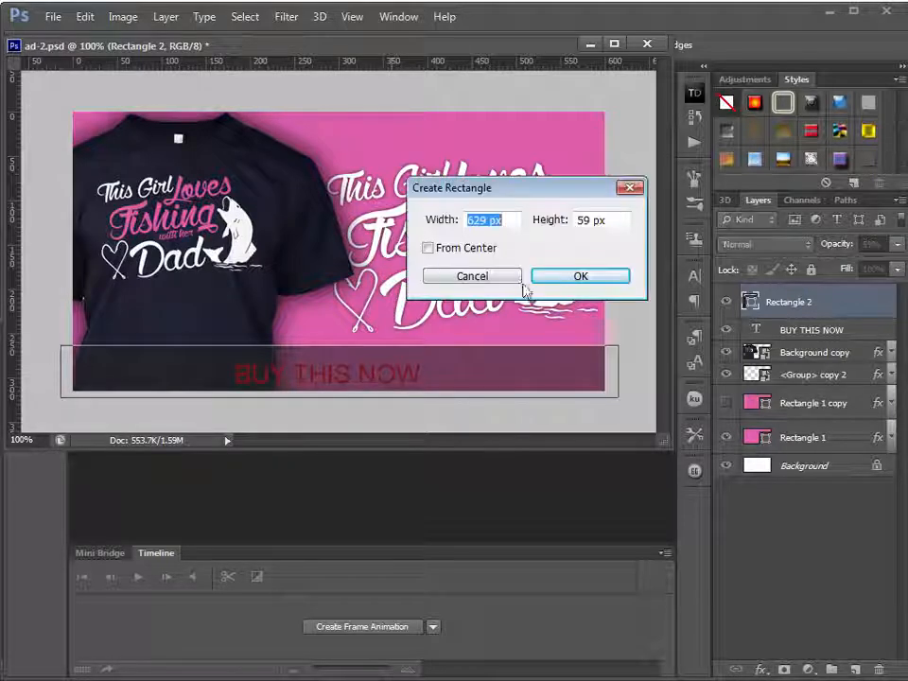
{"action": "left_click", "coordinate": [546, 278]}
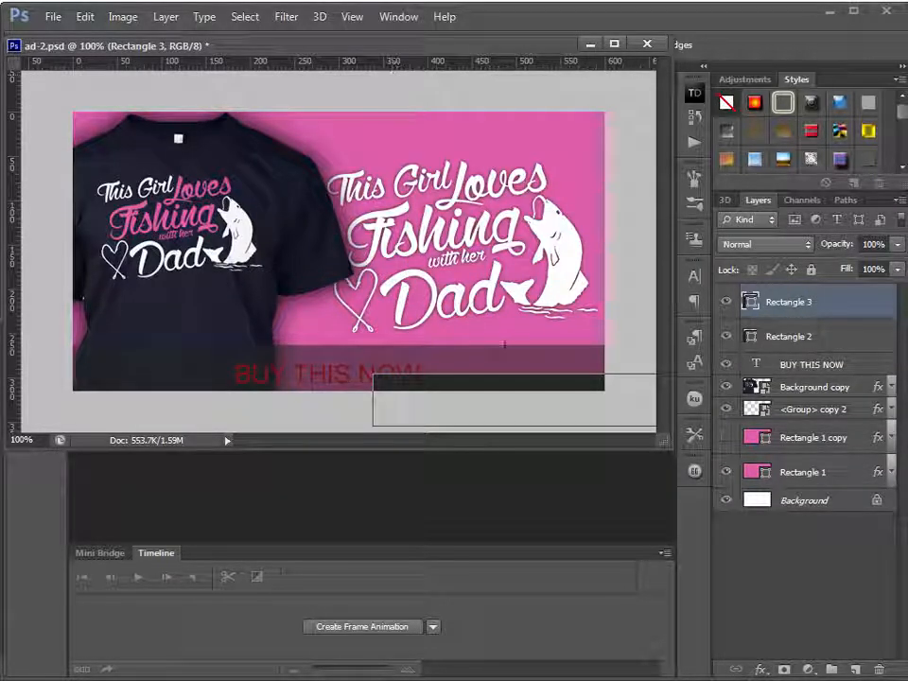
{"action": "left_click_drag", "start_coordinate": [241, 45], "coordinate": [314, 107]}
{"action": "left_click", "coordinate": [43, 114]}
{"action": "left_click", "coordinate": [50, 97]}
{"action": "left_click_drag", "start_coordinate": [530, 452], "coordinate": [458, 384]}
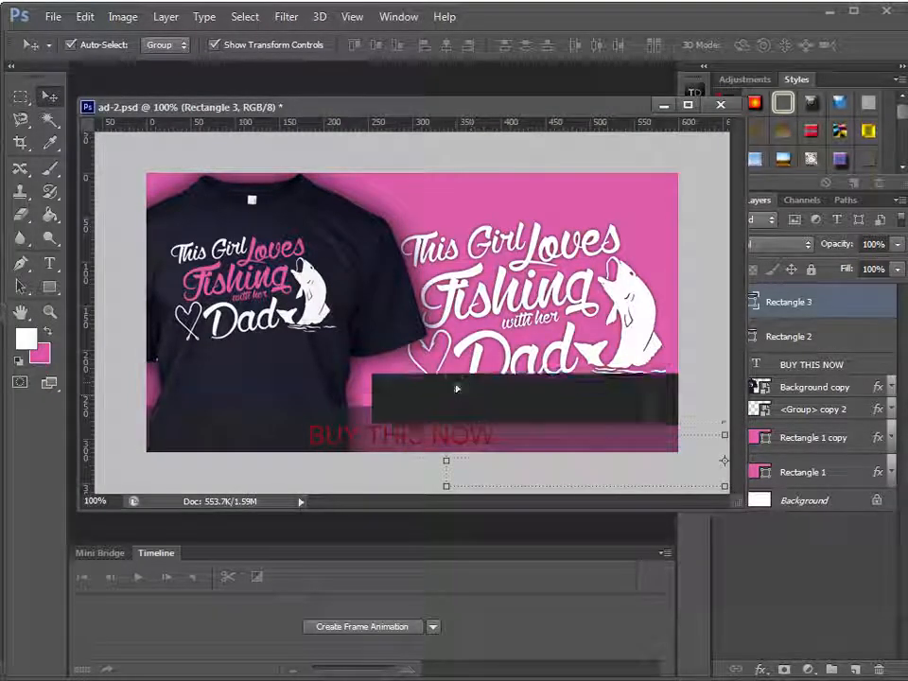
{"action": "key", "text": "Delete"}
Place the BUY THIS NOW layer above the Rectangle 2 layer and colour the text yellow (#fffc00)
{"action": "left_click_drag", "start_coordinate": [836, 330], "coordinate": [828, 282]}
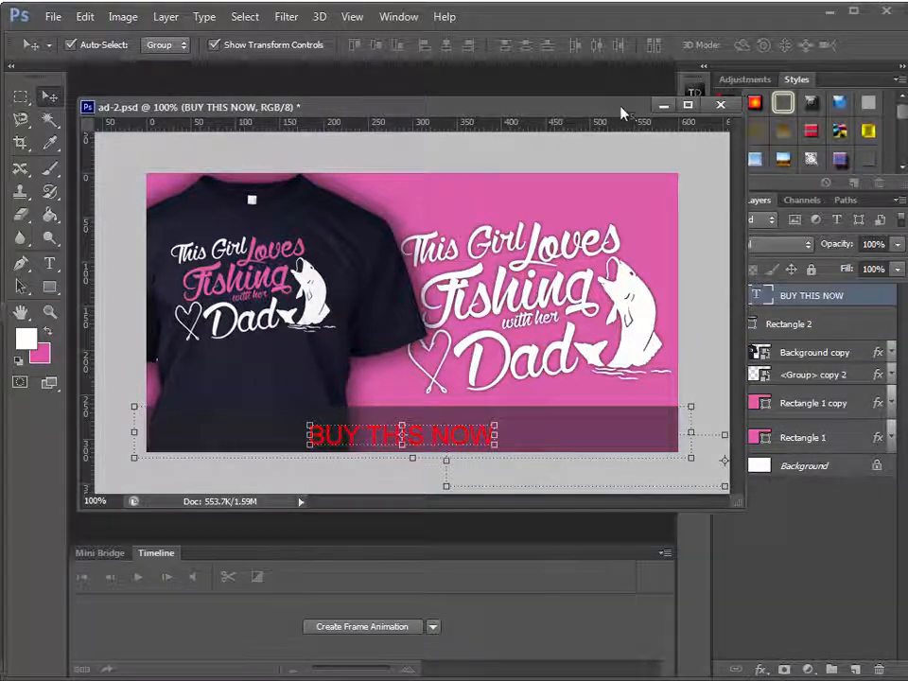
{"action": "left_click_drag", "start_coordinate": [629, 106], "coordinate": [494, 122]}
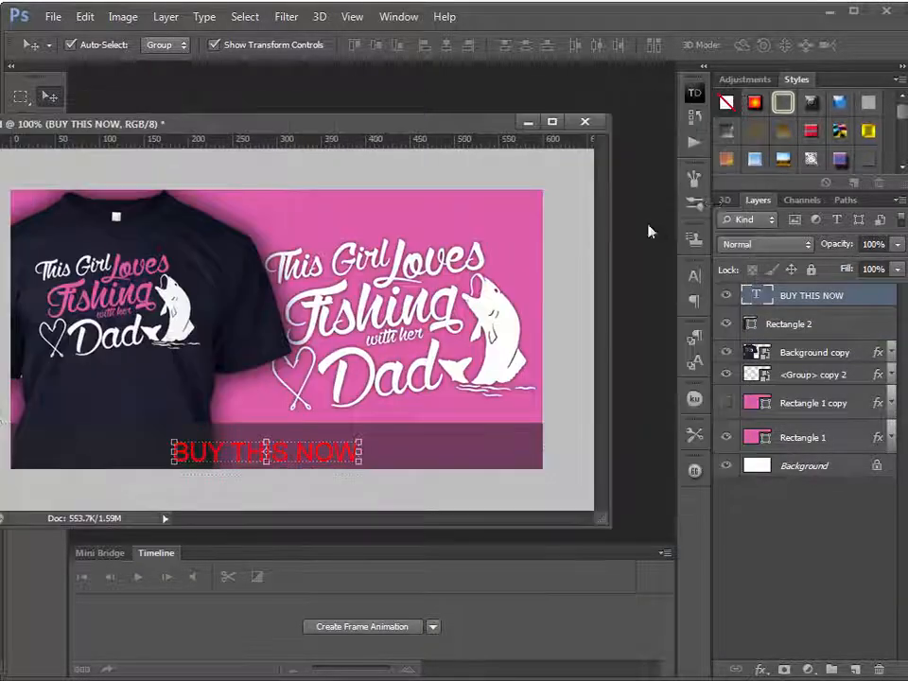
{"action": "left_click", "coordinate": [696, 276]}
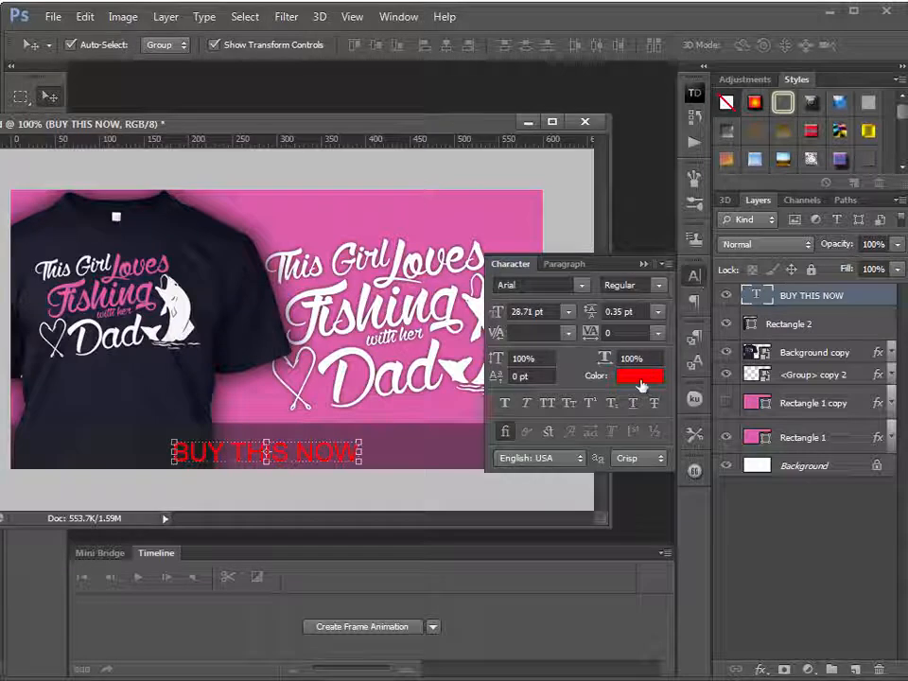
{"action": "left_click", "coordinate": [640, 378]}
{"action": "left_click", "coordinate": [308, 308]}
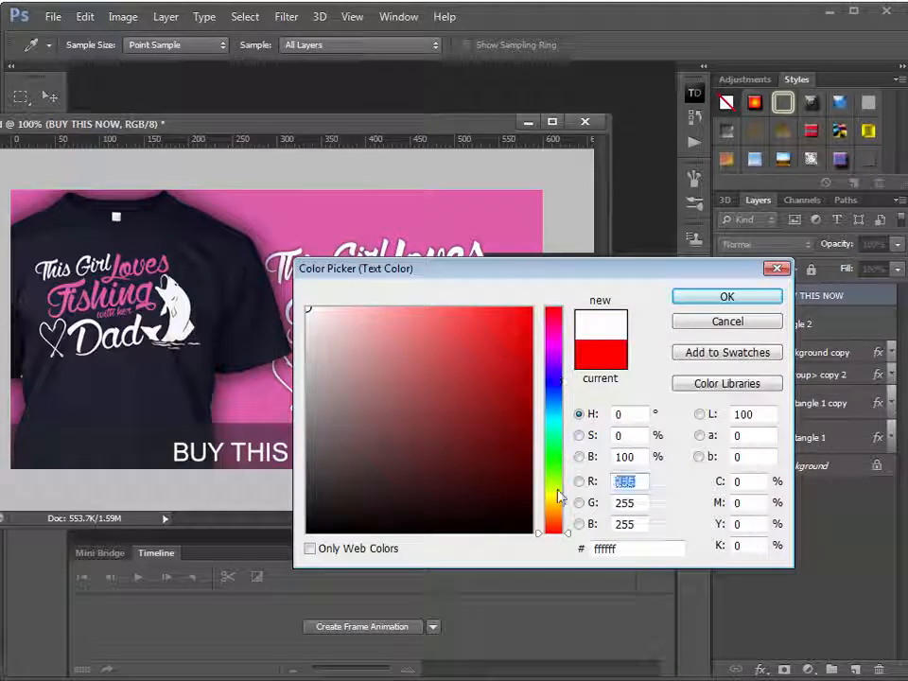
{"action": "left_click_drag", "start_coordinate": [559, 506], "coordinate": [544, 496]}
{"action": "left_click", "coordinate": [531, 309]}
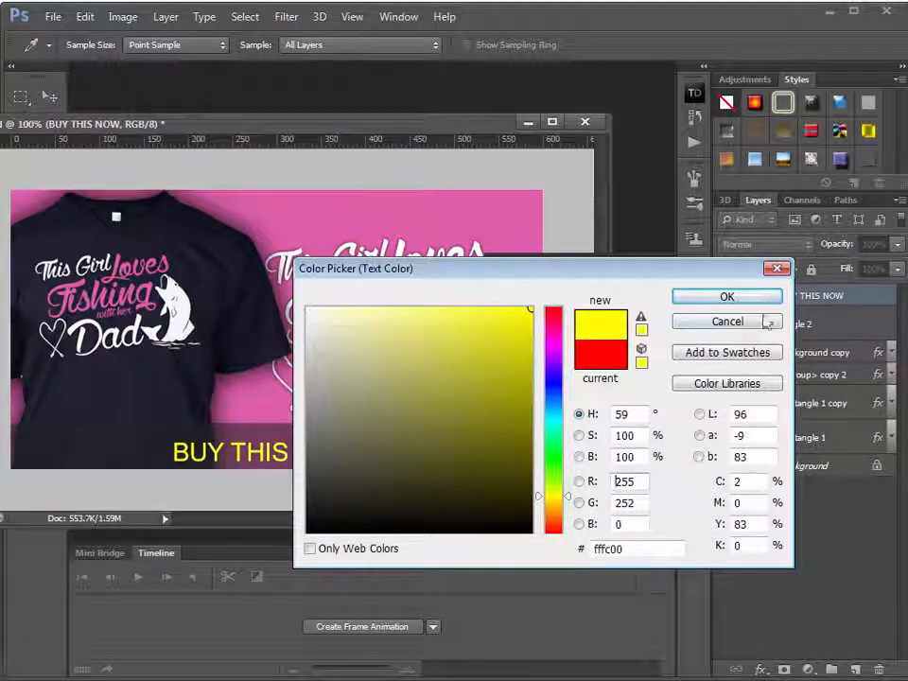
{"action": "left_click", "coordinate": [762, 297]}
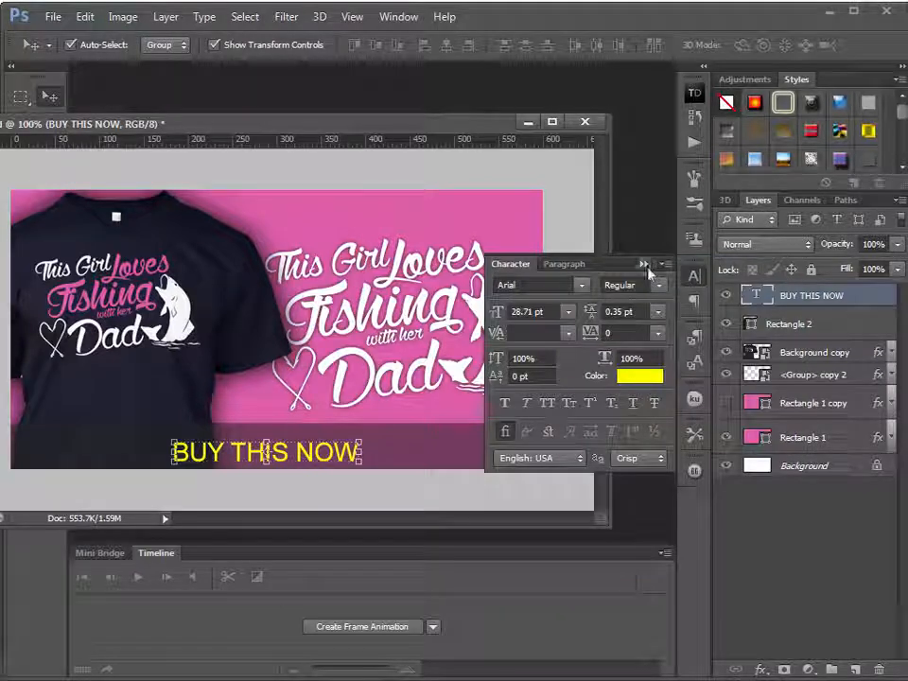
{"action": "left_click", "coordinate": [645, 265]}
Centre the yellow BUY THIS NOW text horizontally and vertically on the dark translucent band
{"action": "left_click_drag", "start_coordinate": [454, 123], "coordinate": [588, 85]}
{"action": "left_click_drag", "start_coordinate": [481, 416], "coordinate": [483, 415]}
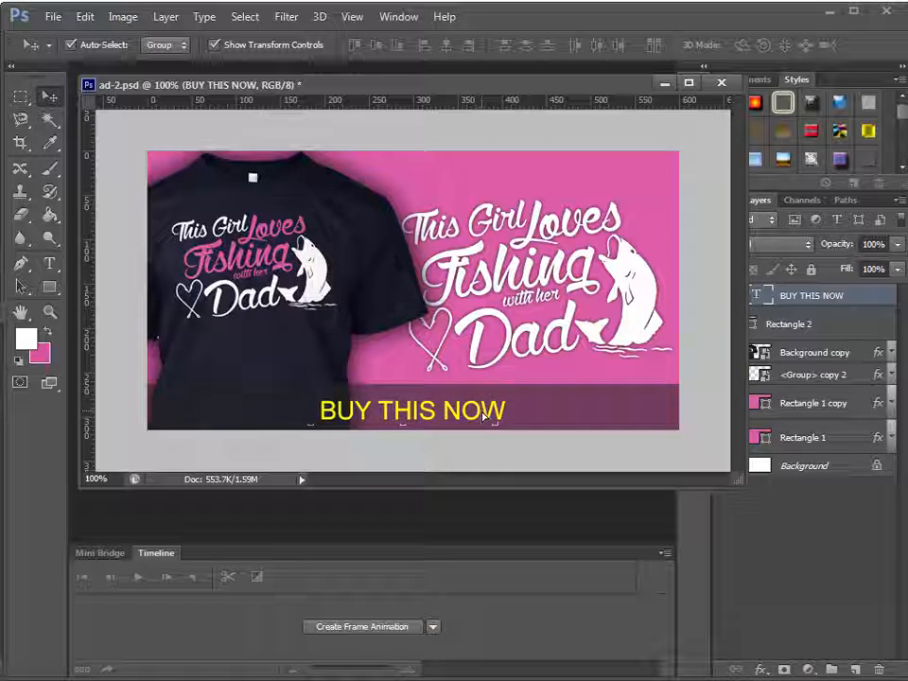
{"action": "left_click", "coordinate": [357, 19]}
{"action": "left_click", "coordinate": [369, 328]}
{"action": "left_click_drag", "start_coordinate": [460, 417], "coordinate": [462, 413]}
{"action": "left_click_drag", "start_coordinate": [619, 85], "coordinate": [486, 33]}
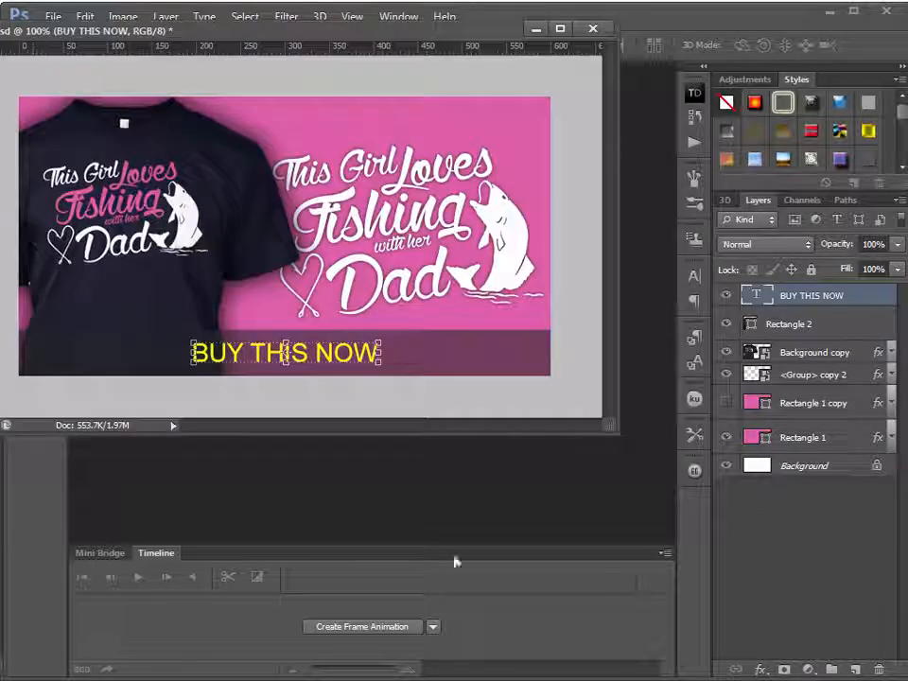
{"action": "left_click_drag", "start_coordinate": [333, 31], "coordinate": [441, 114]}
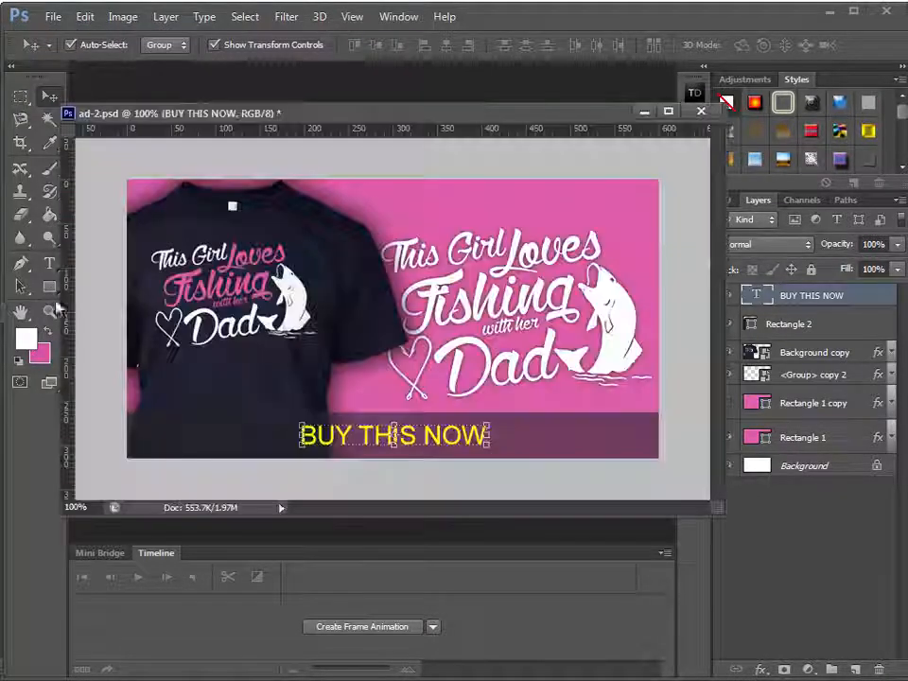
Replace the BUY THIS NOW banner text with "Love Fishing with your Dad?"
{"action": "left_click", "coordinate": [49, 264]}
{"action": "left_click_drag", "start_coordinate": [486, 435], "coordinate": [301, 435]}
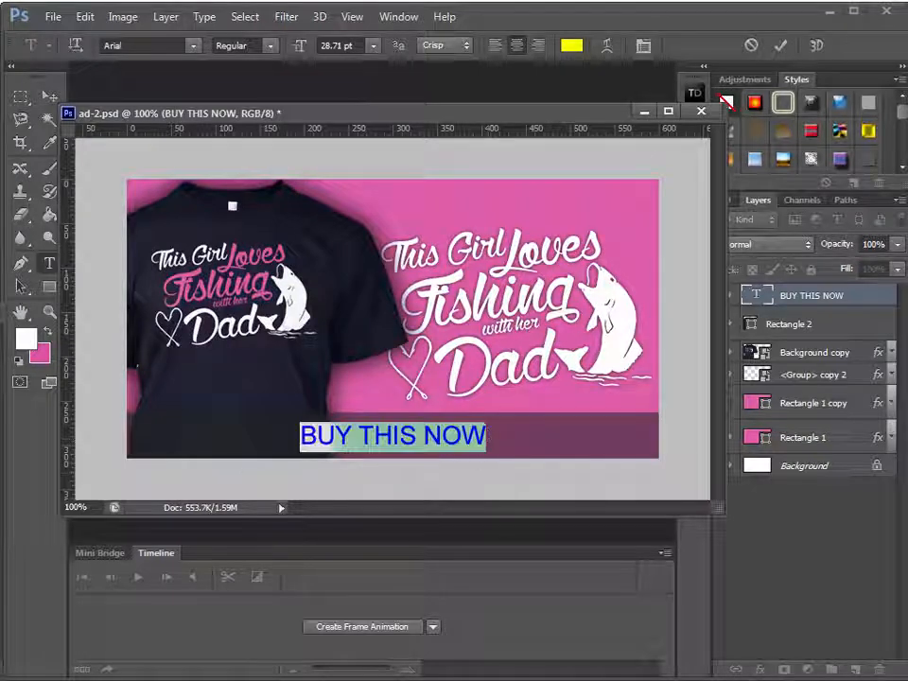
{"action": "key", "text": "BackSpace"}
{"action": "type", "text": "Love"}
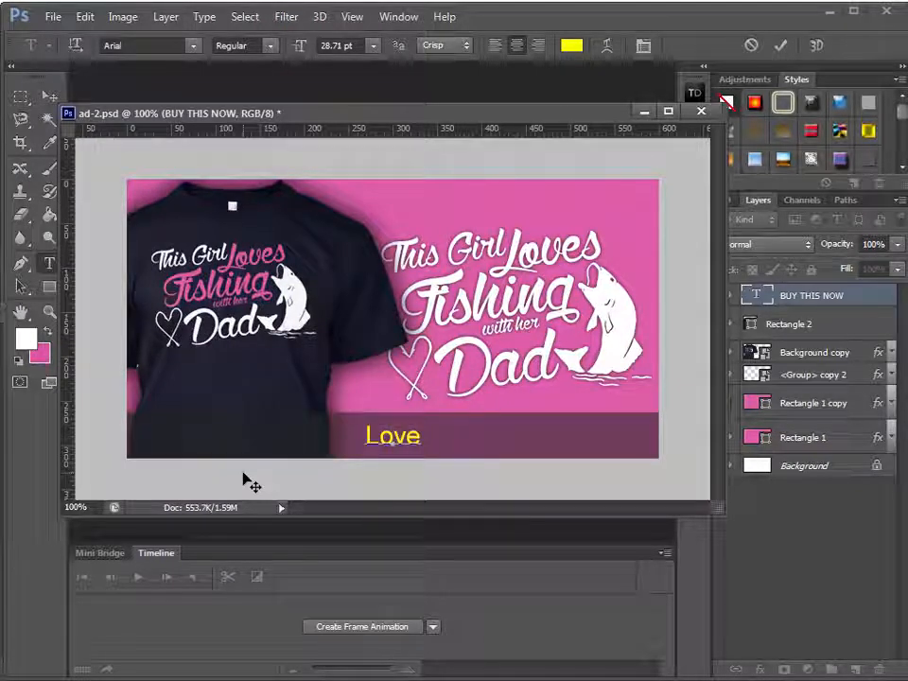
{"action": "type", "text": " Fis"}
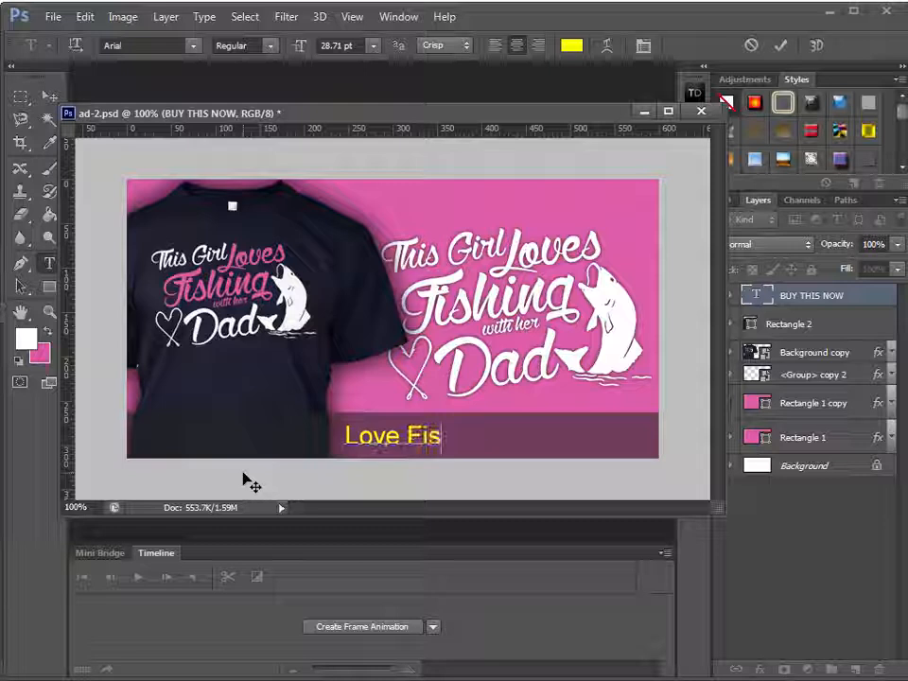
{"action": "type", "text": "hing?"}
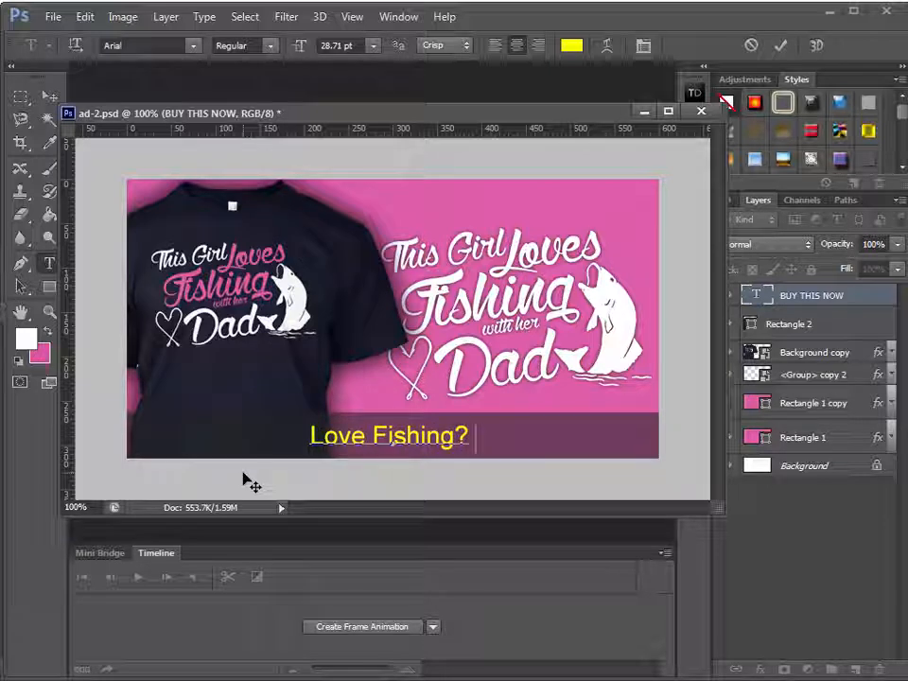
{"action": "key", "text": "BackSpace"}
{"action": "key", "text": "BackSpace"}
{"action": "type", "text": "with your Dad?"}
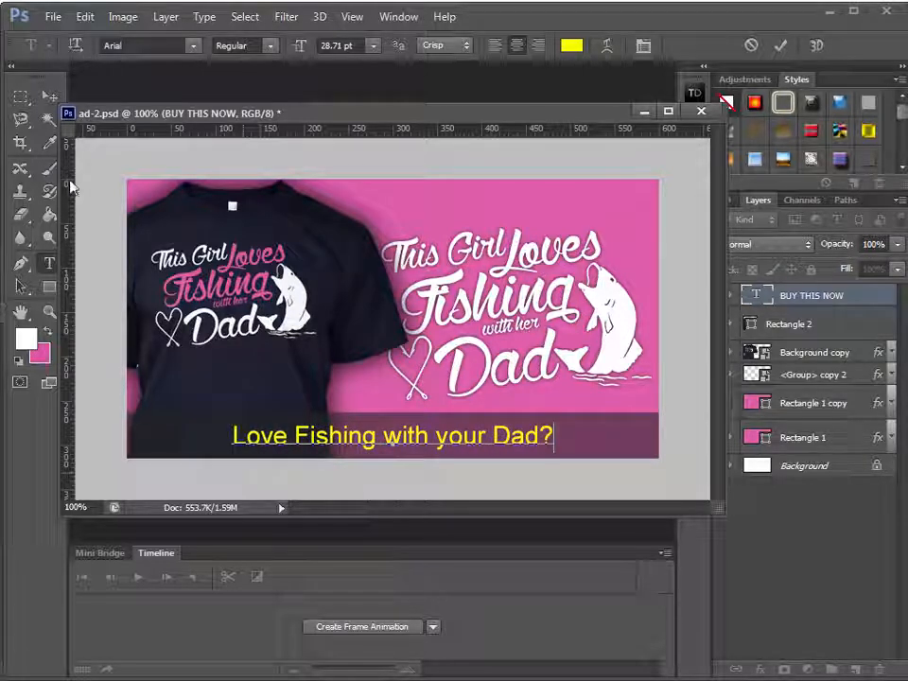
{"action": "left_click", "coordinate": [48, 98]}
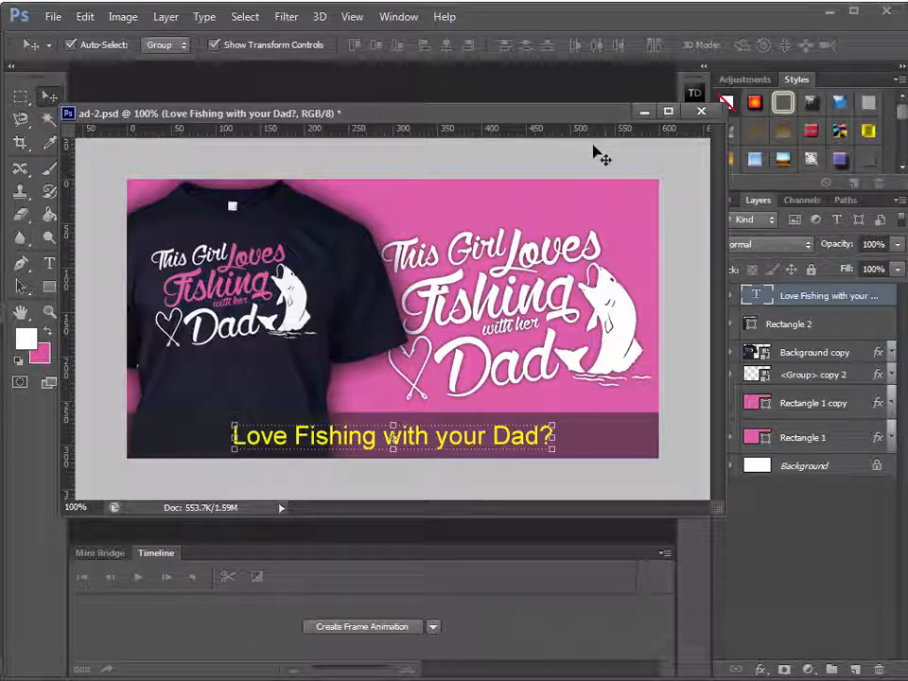
Tighten the letter spacing of the "Love Fishing with your Dad?" text to a tracking of -50
{"action": "left_click_drag", "start_coordinate": [553, 114], "coordinate": [462, 71]}
{"action": "left_click", "coordinate": [694, 275]}
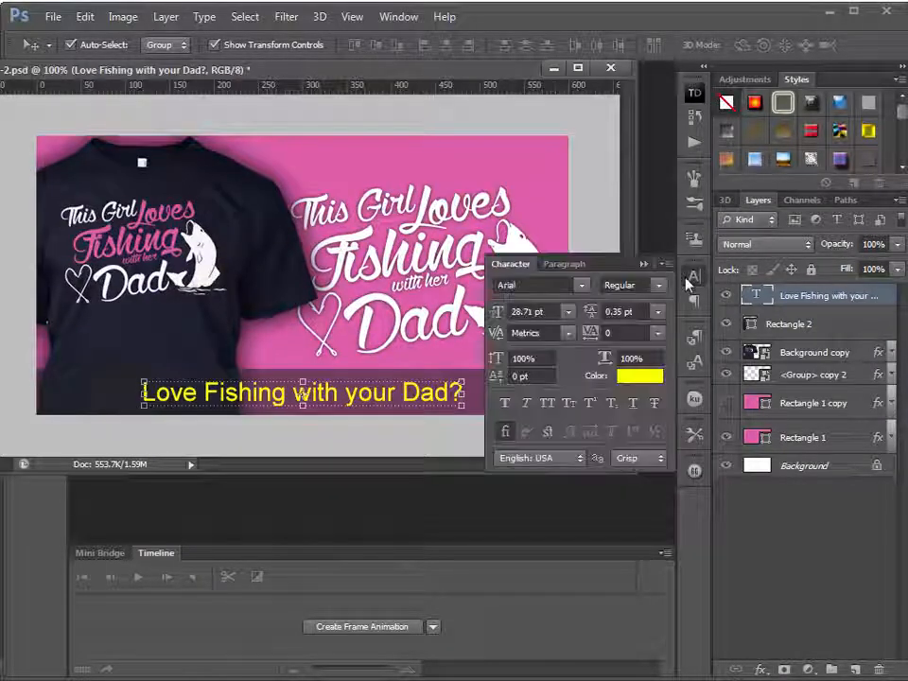
{"action": "left_click", "coordinate": [652, 334]}
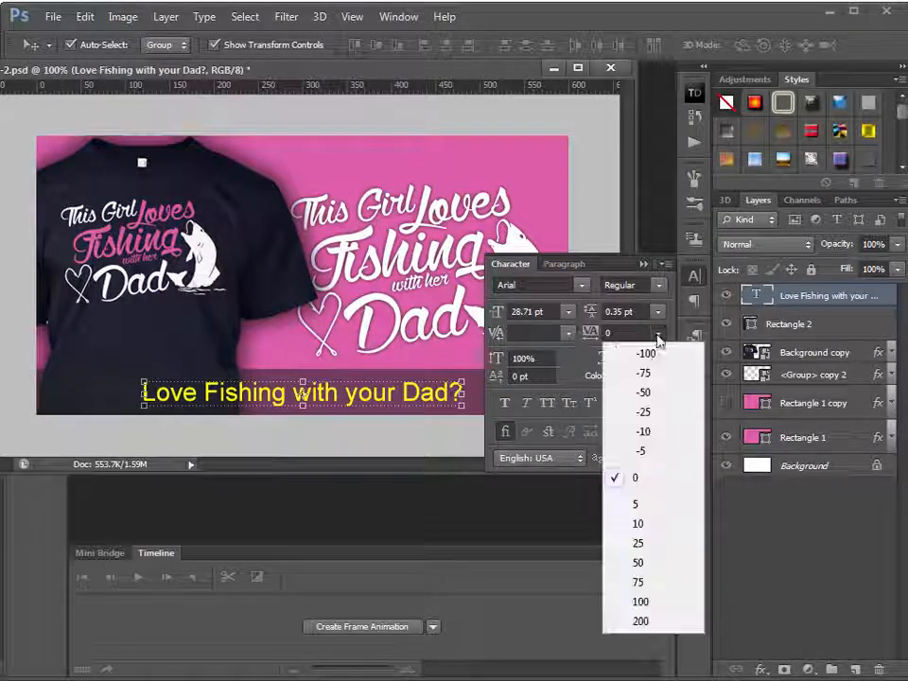
{"action": "left_click", "coordinate": [608, 335]}
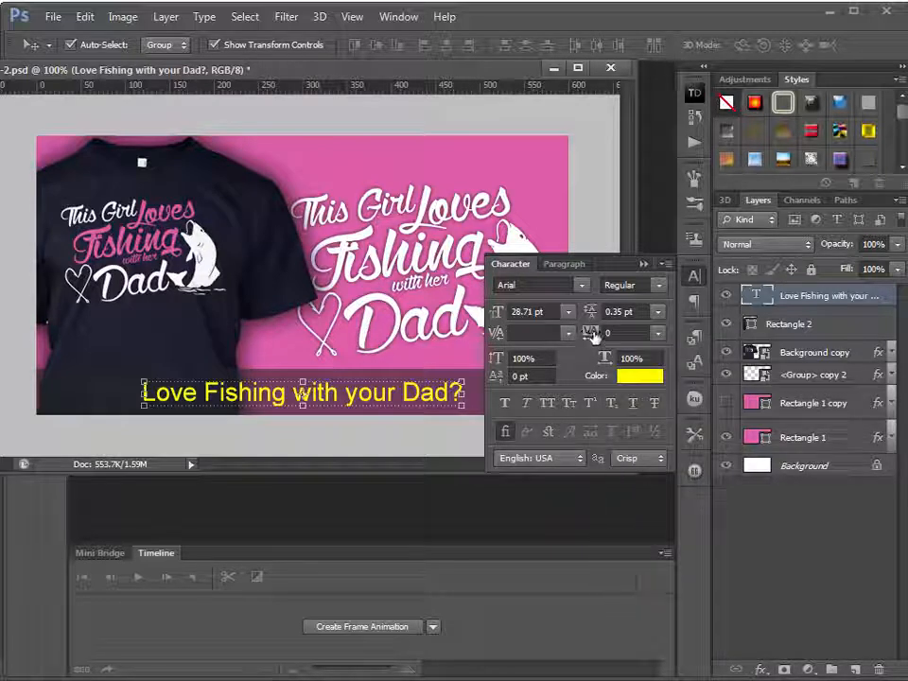
{"action": "left_click", "coordinate": [658, 333]}
{"action": "left_click", "coordinate": [665, 376]}
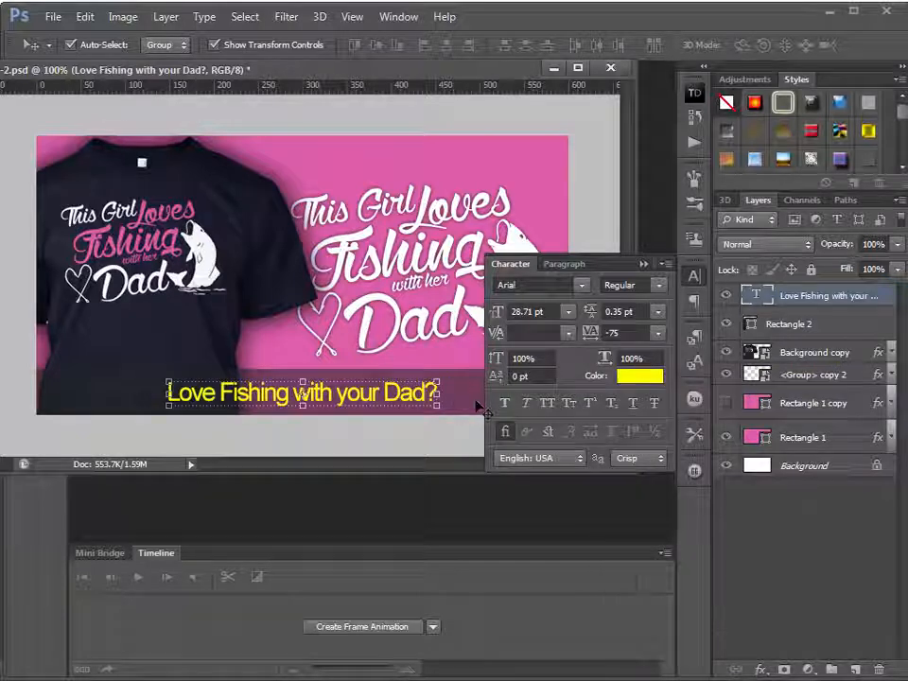
{"action": "left_click", "coordinate": [658, 333]}
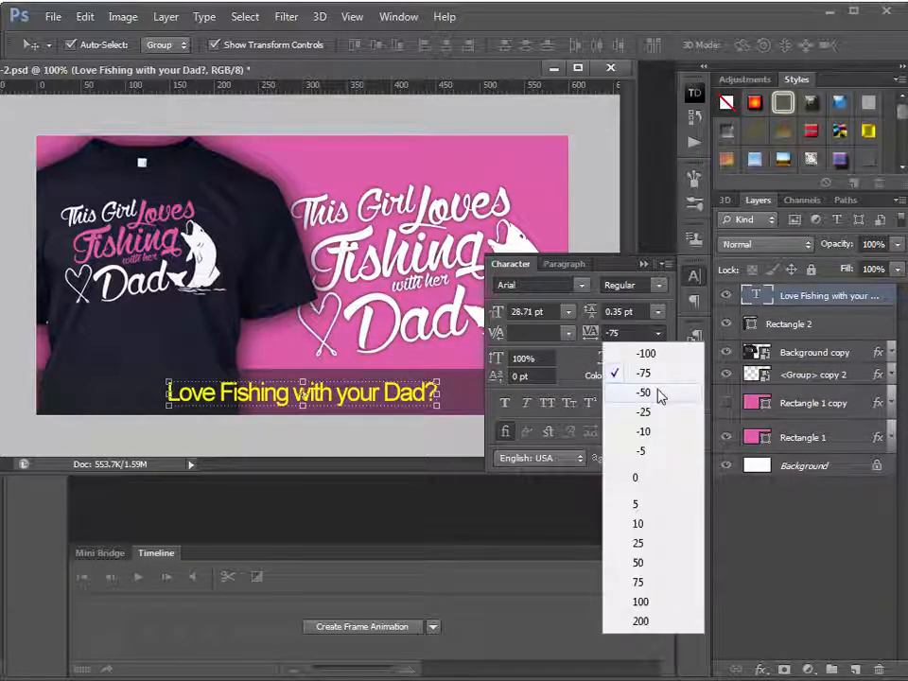
{"action": "left_click", "coordinate": [659, 392]}
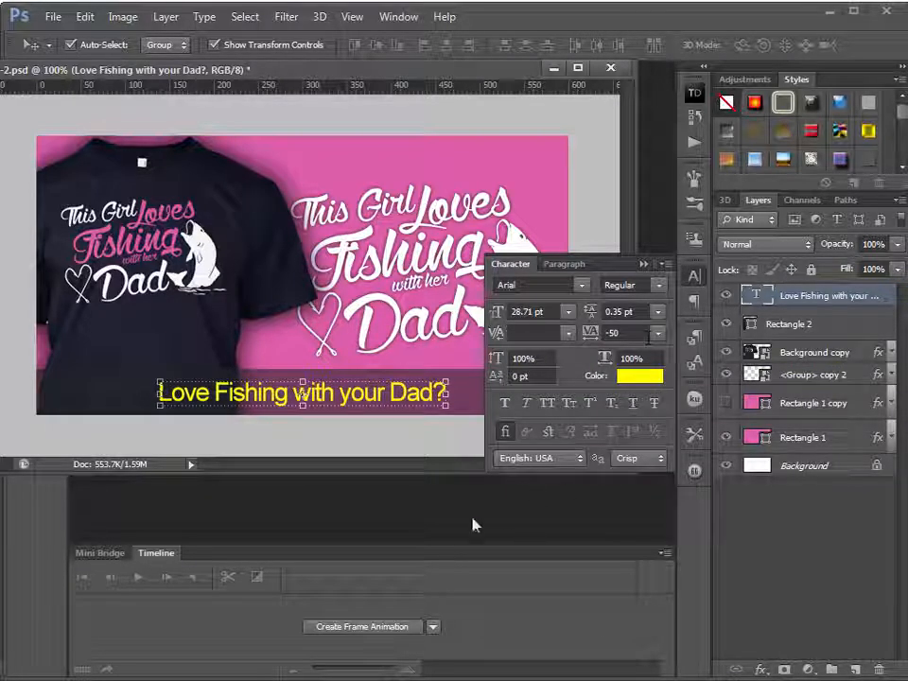
{"action": "left_click", "coordinate": [645, 264]}
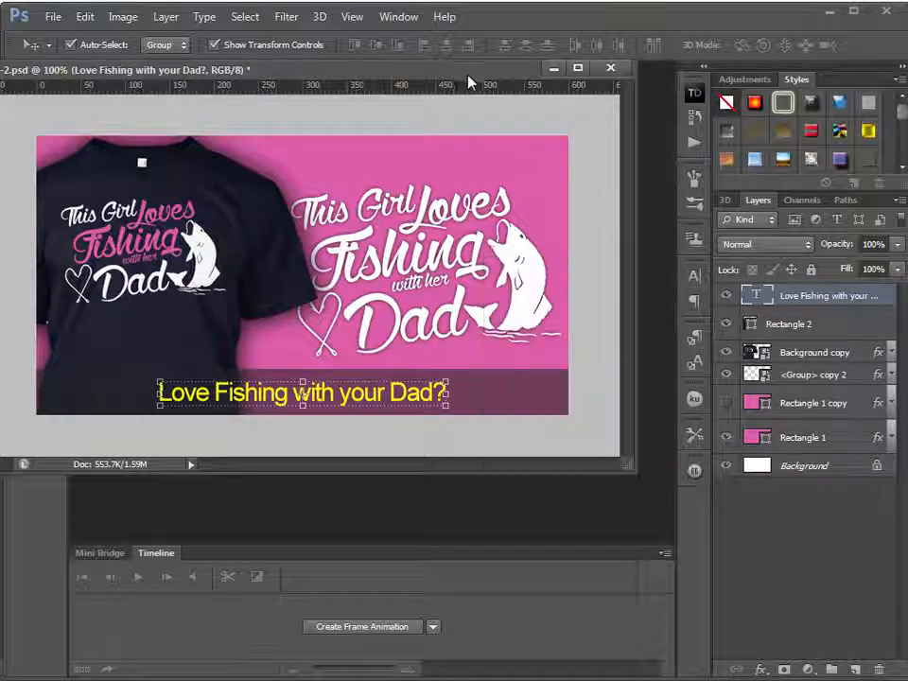
{"action": "left_click_drag", "start_coordinate": [444, 72], "coordinate": [566, 113]}
{"action": "left_click", "coordinate": [573, 486]}
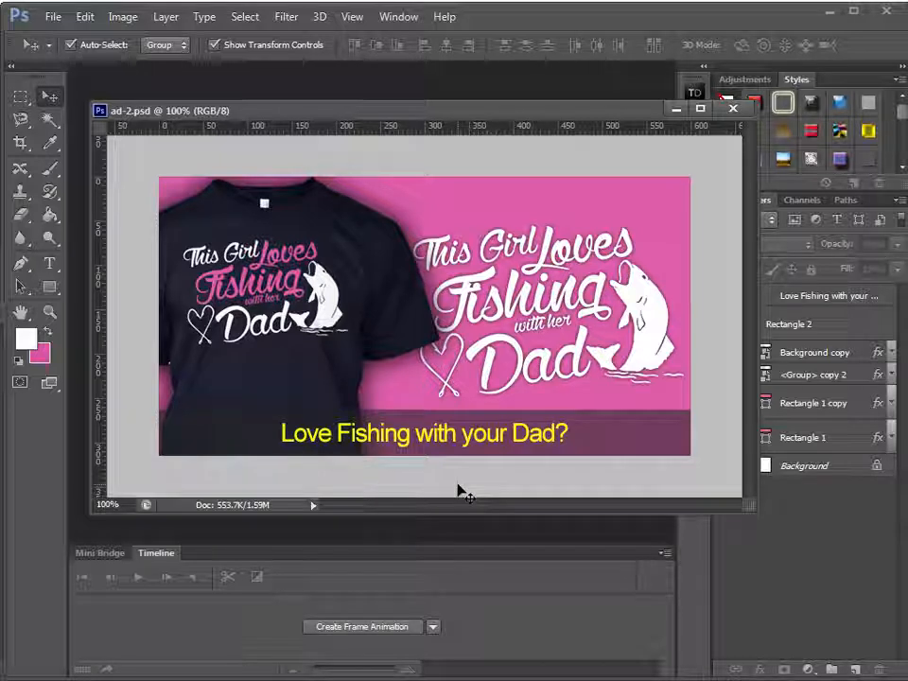
Save a copy of the ad in the ads folder as ad-2.png in PNG format
{"action": "left_click", "coordinate": [52, 16]}
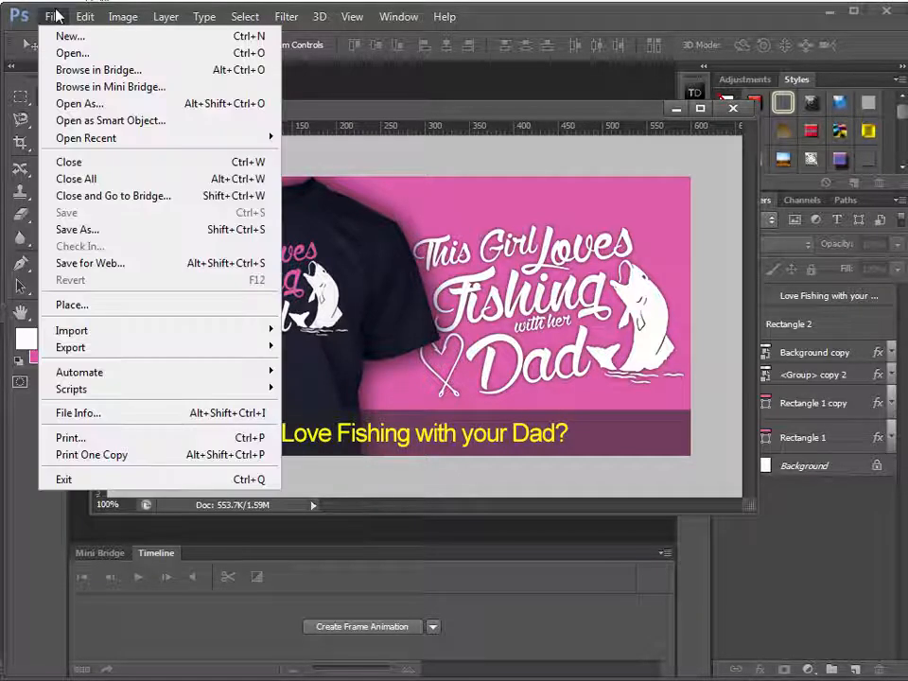
{"action": "left_click", "coordinate": [110, 229]}
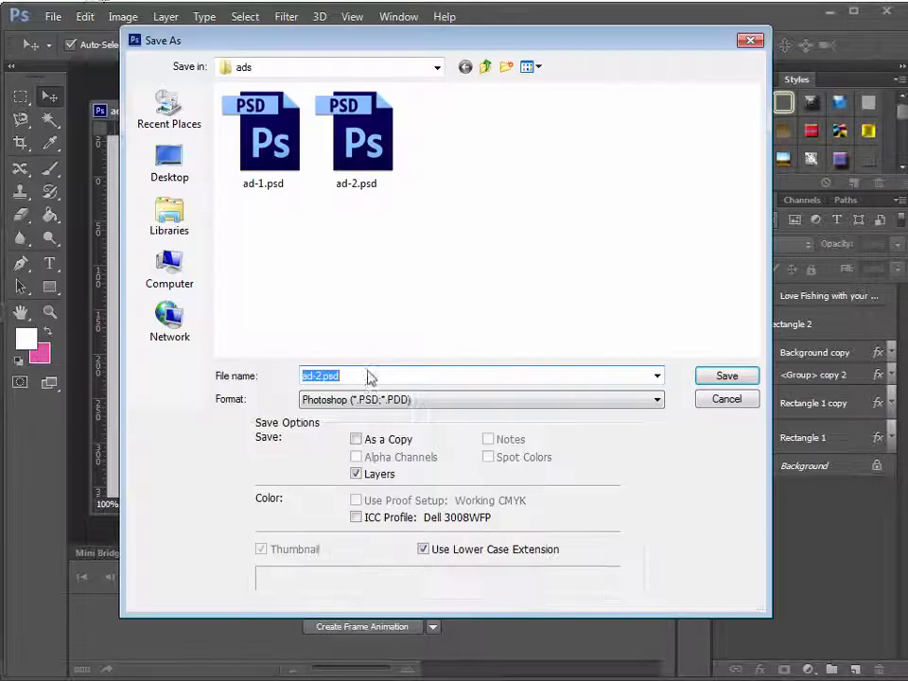
{"action": "left_click", "coordinate": [506, 403]}
{"action": "left_click", "coordinate": [450, 609]}
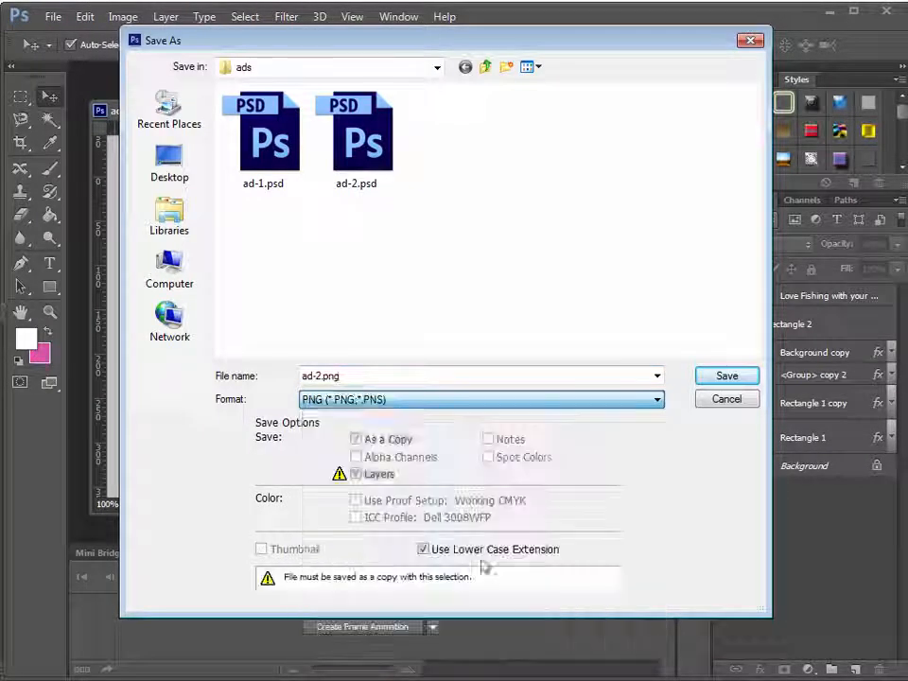
{"action": "left_click", "coordinate": [726, 377]}
{"action": "left_click", "coordinate": [587, 200]}
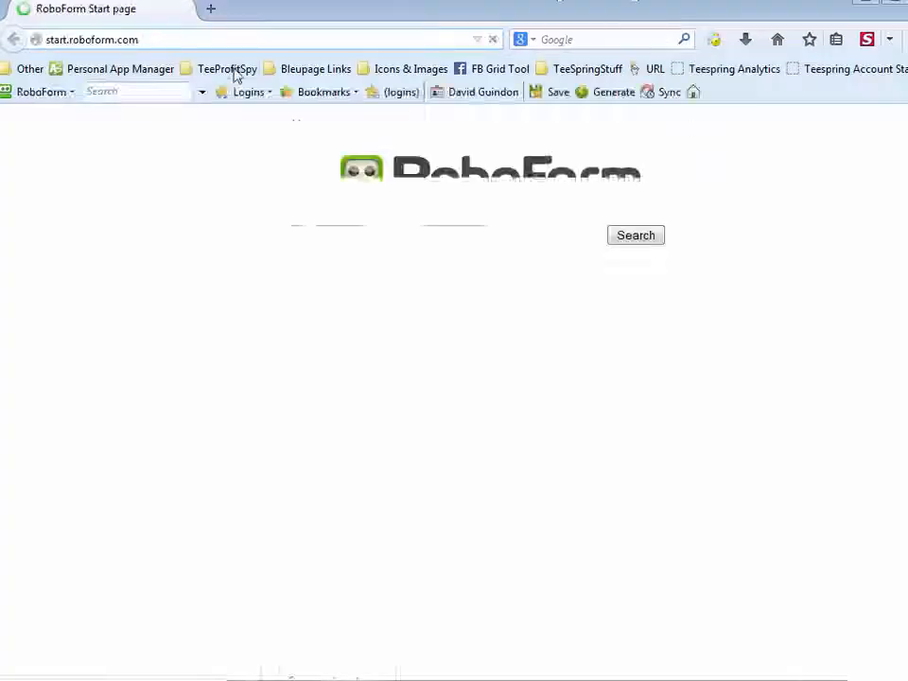
Switch to the web browser and search Google for "fb grid tool"
{"action": "scroll", "coordinate": [57, 580], "scroll_direction": "down", "scroll_amount": 1}
{"action": "scroll", "coordinate": [57, 580], "scroll_direction": "down", "scroll_amount": 3}
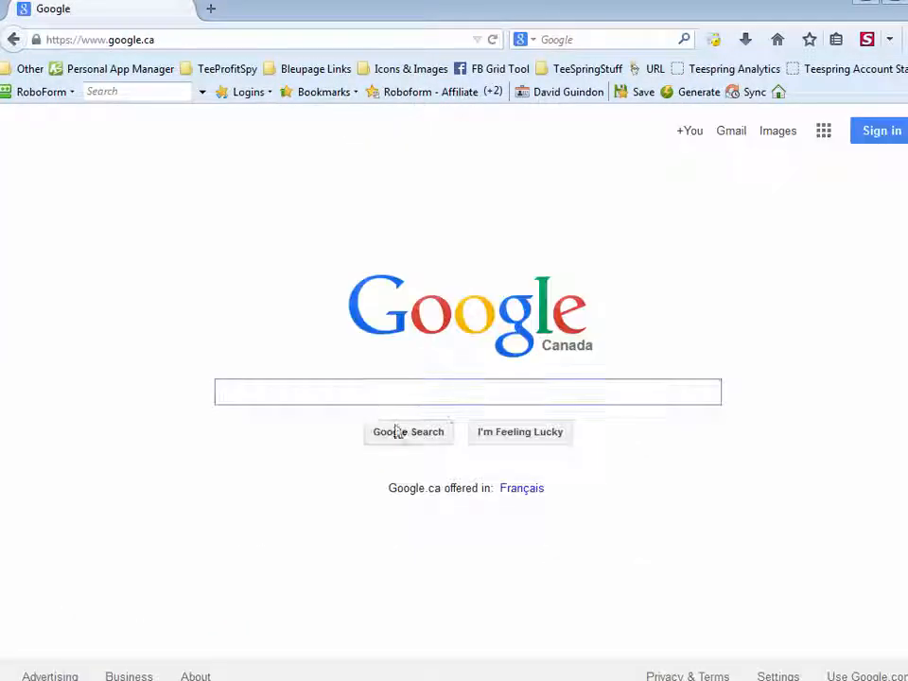
{"action": "left_click", "coordinate": [380, 393]}
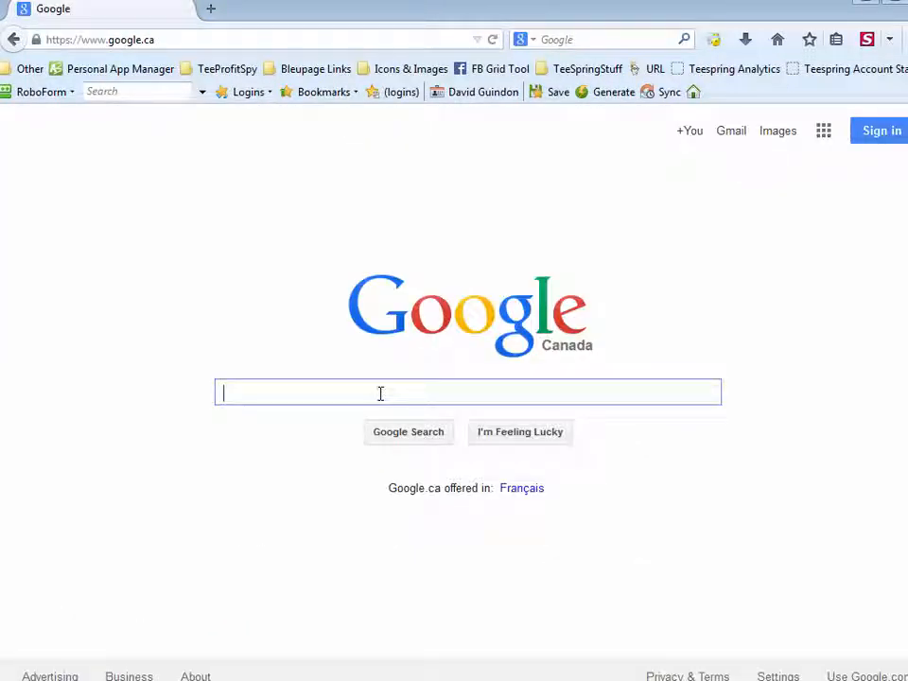
{"action": "type", "text": "fb grid tool"}
{"action": "key", "text": "Return"}
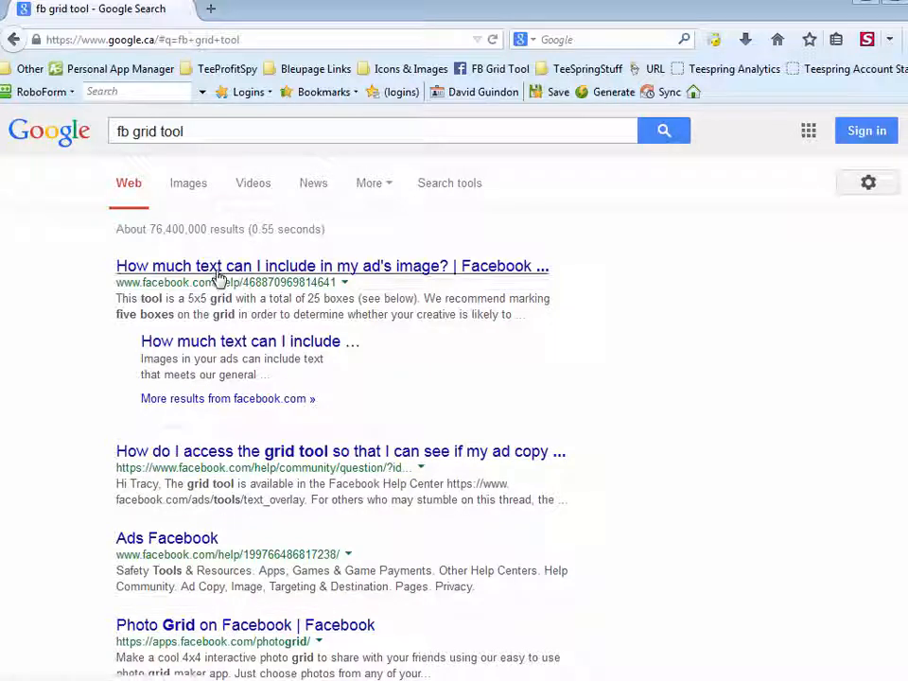
Look through the search results and change the query to "facebook grid tool"
{"action": "scroll", "coordinate": [743, 490], "scroll_direction": "down", "scroll_amount": 5}
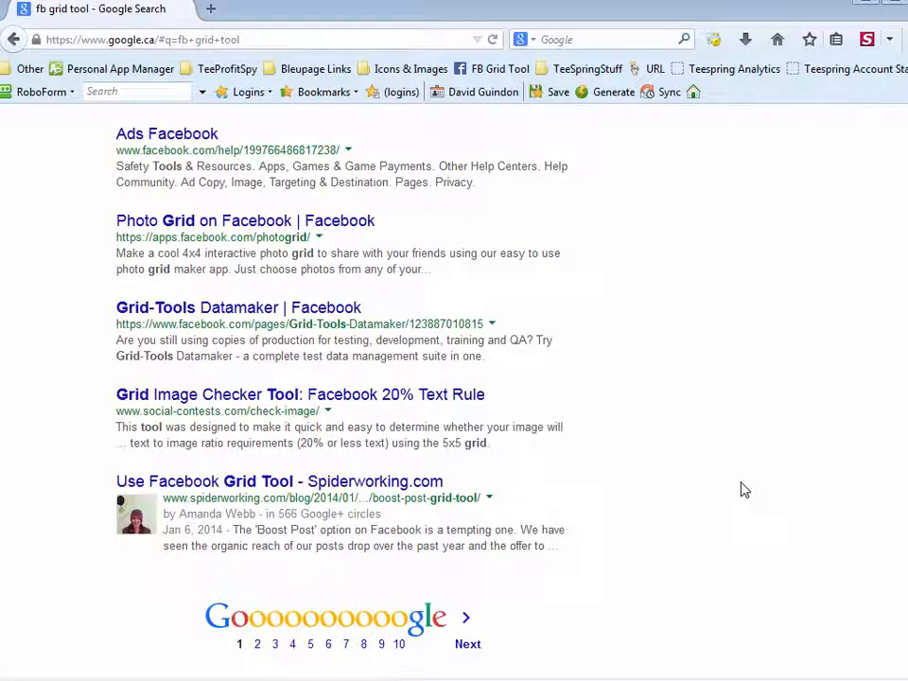
{"action": "scroll", "coordinate": [743, 490], "scroll_direction": "up", "scroll_amount": 4}
{"action": "scroll", "coordinate": [743, 490], "scroll_direction": "up", "scroll_amount": 2}
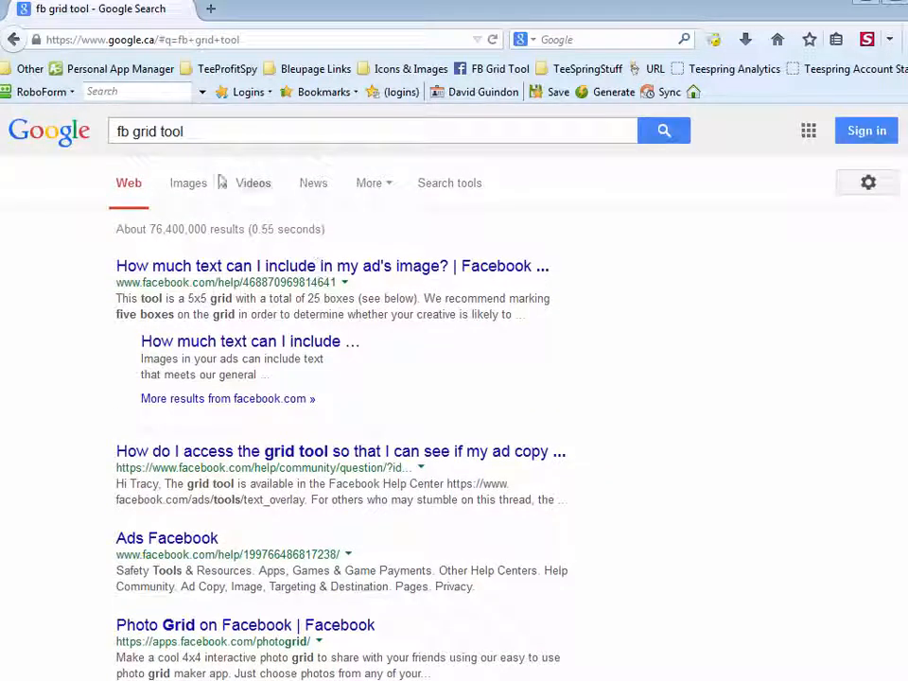
{"action": "left_click_drag", "start_coordinate": [126, 134], "coordinate": [104, 128]}
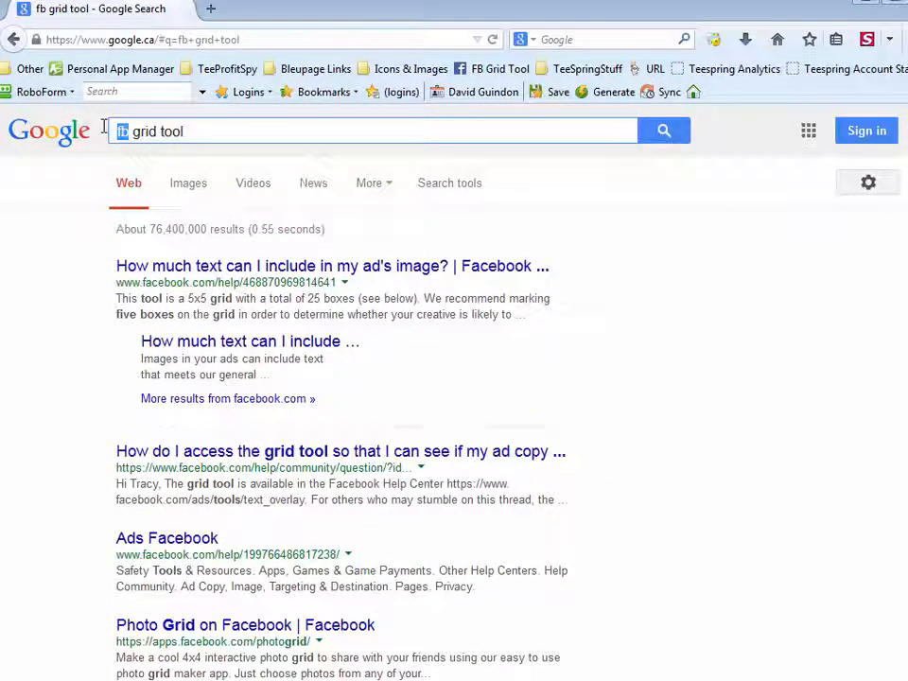
{"action": "type", "text": "facebook"}
{"action": "key", "text": "Return"}
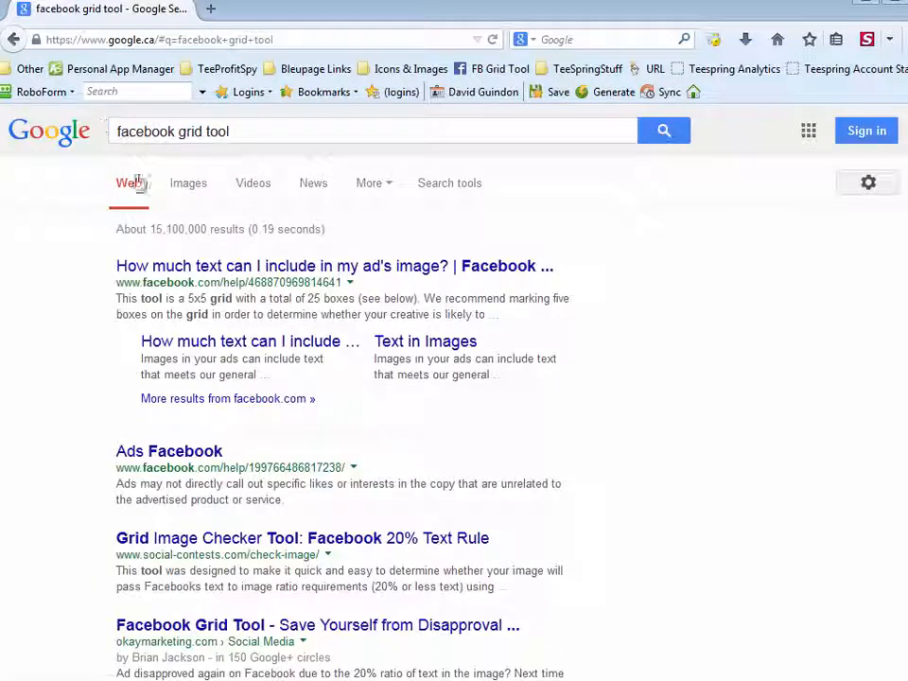
Open Facebook's help article on how much text an ad image can include and follow its link to the grid tool
{"action": "left_click", "coordinate": [216, 270]}
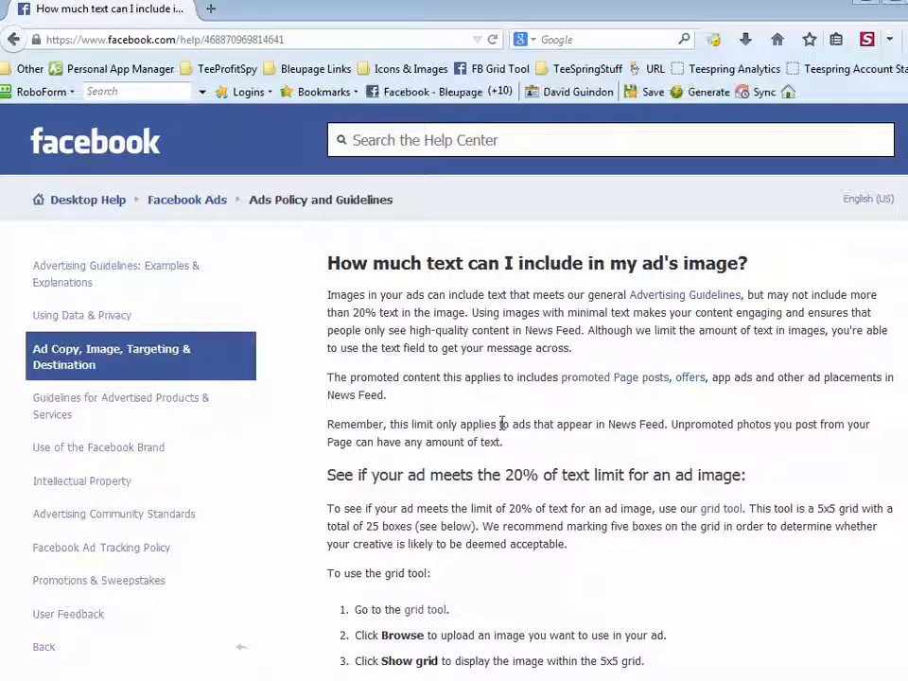
{"action": "scroll", "coordinate": [492, 465], "scroll_direction": "down", "scroll_amount": 4}
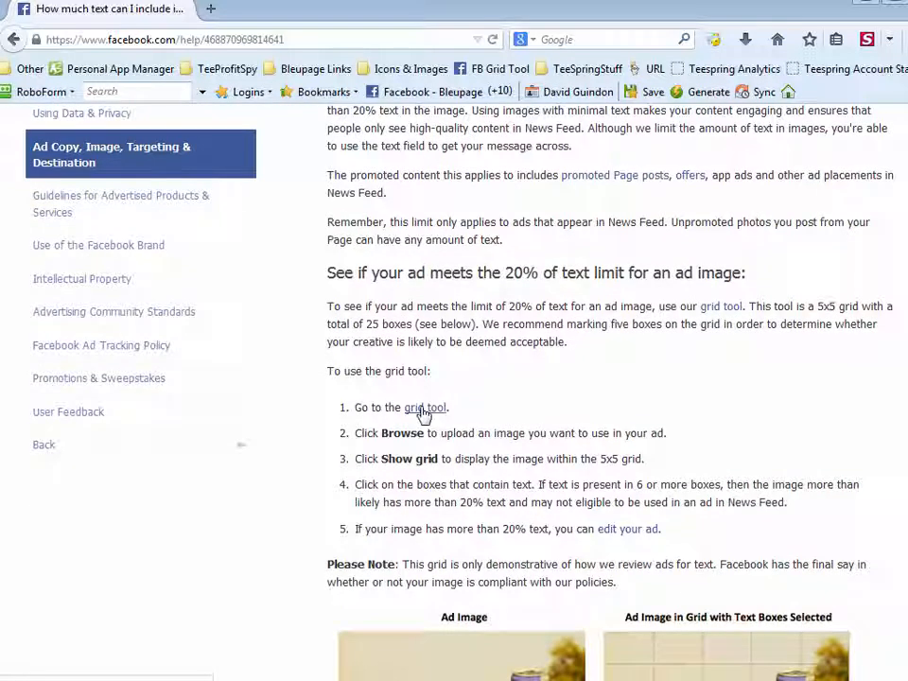
{"action": "left_click", "coordinate": [424, 409]}
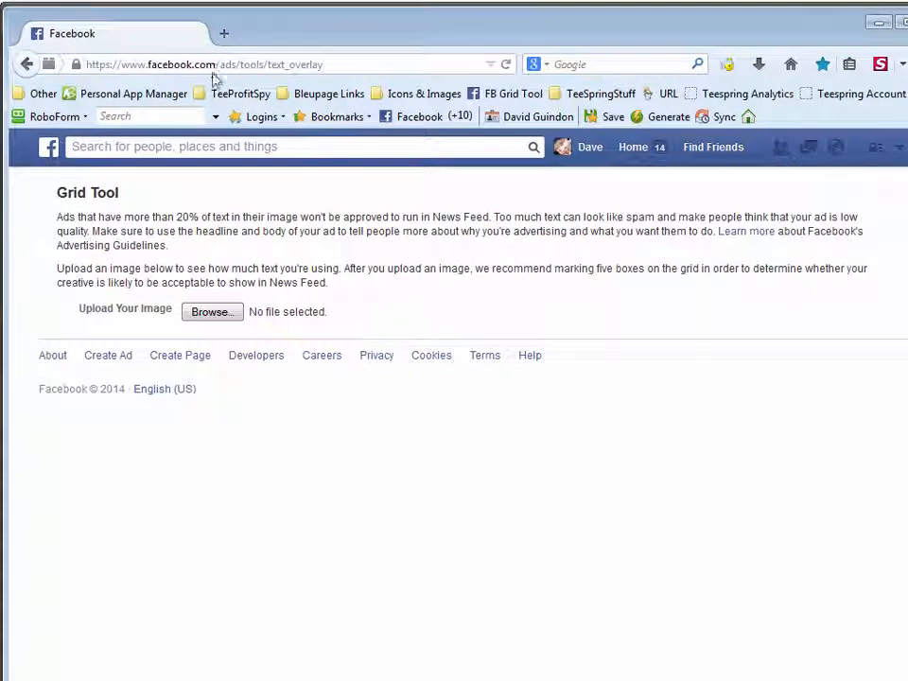
Bookmark the Grid Tool page on the bookmarks toolbar and delete that extra Facebook bookmark again
{"action": "mouse_move", "coordinate": [121, 85]}
{"action": "left_mouse_down"}
{"action": "mouse_move", "coordinate": [463, 124]}
{"action": "mouse_move", "coordinate": [466, 95]}
{"action": "left_mouse_up"}
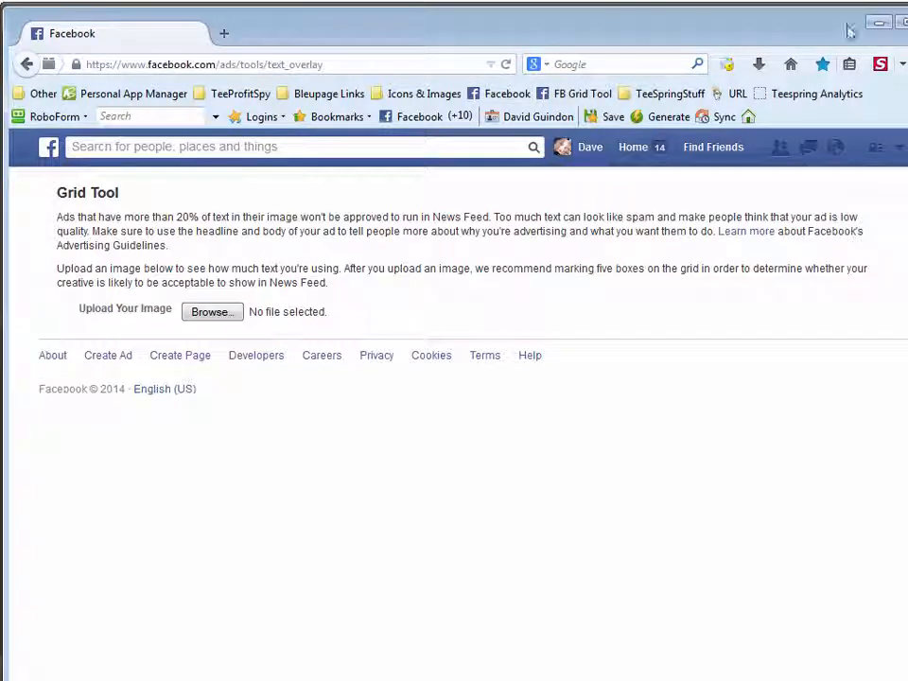
{"action": "right_click", "coordinate": [286, 37]}
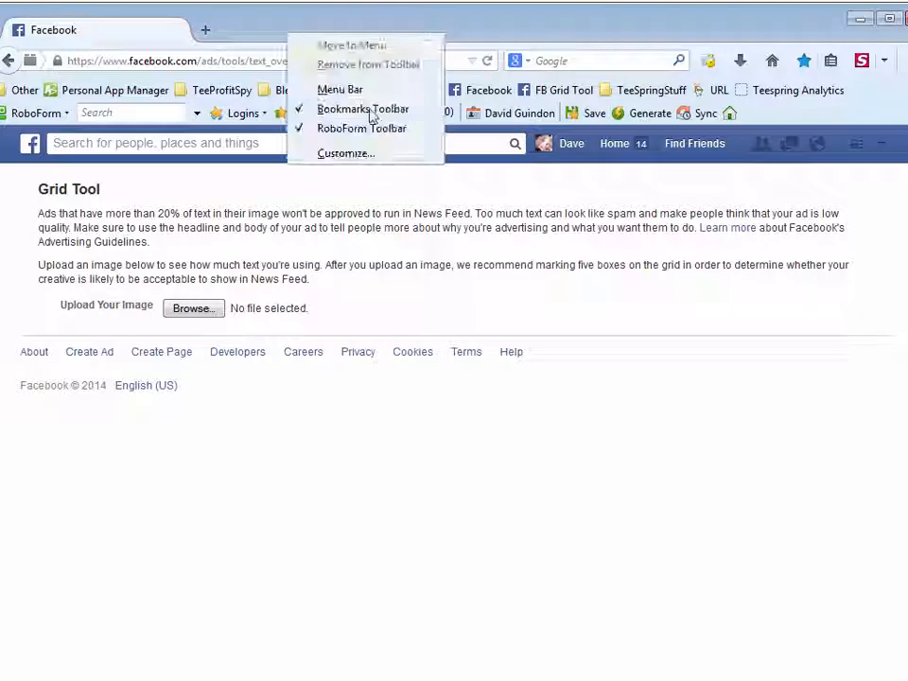
{"action": "left_click", "coordinate": [526, 28]}
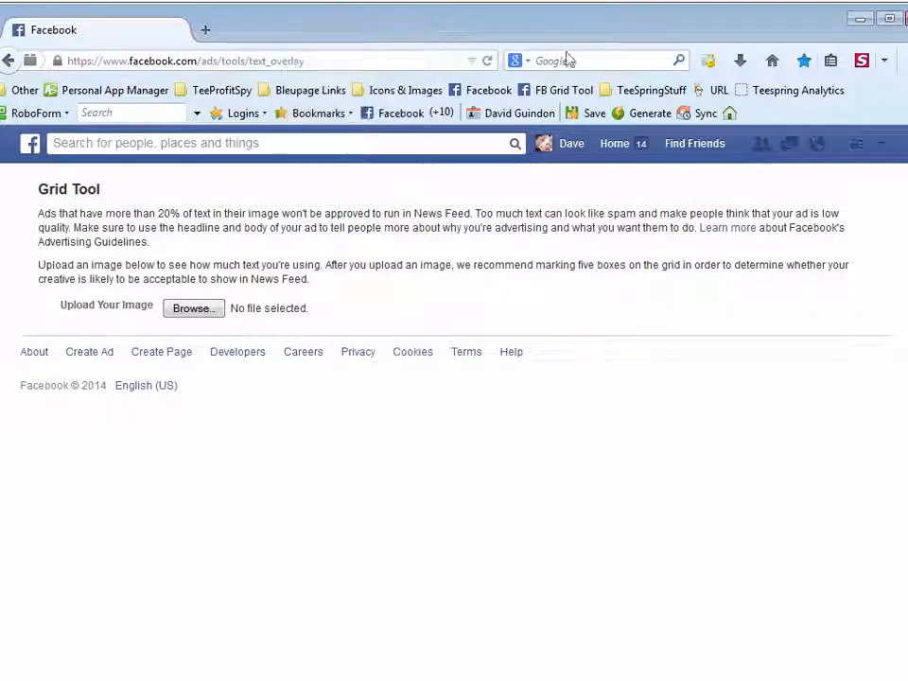
{"action": "right_click", "coordinate": [489, 93]}
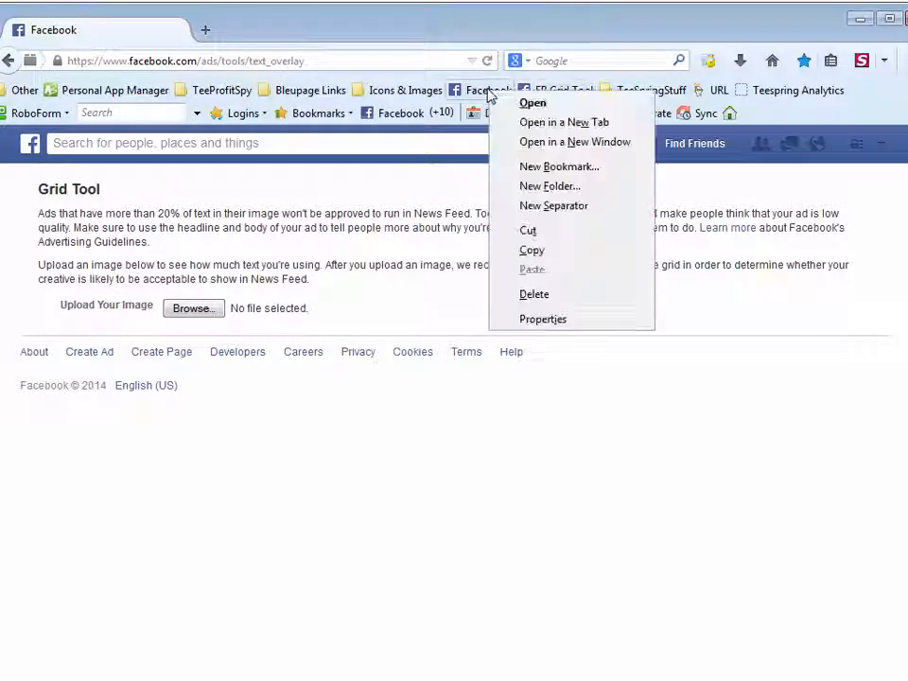
{"action": "left_click", "coordinate": [535, 295]}
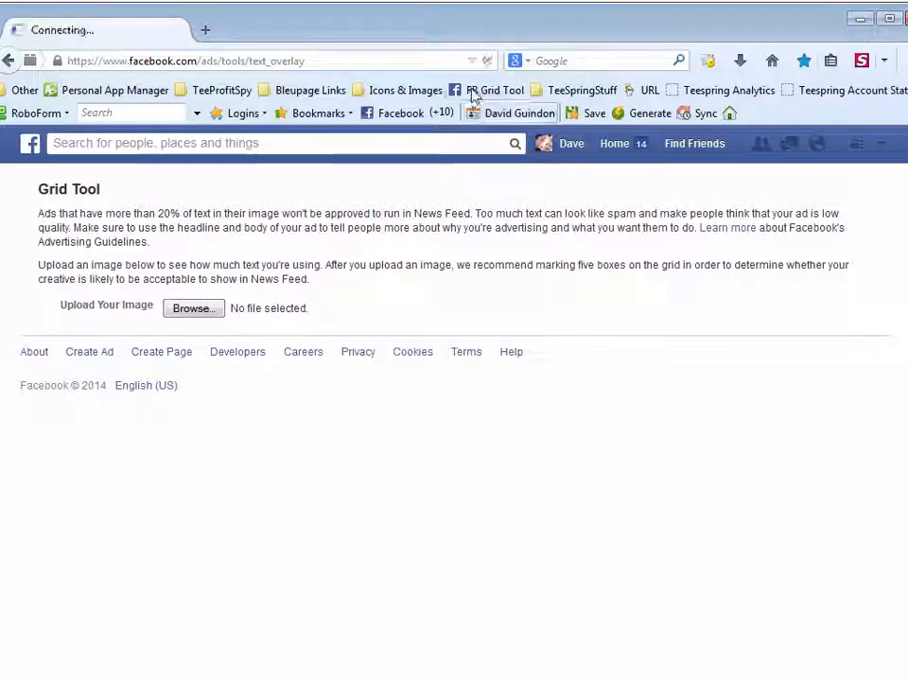
Upload the fishing ad image from the Example folder under Campaigns for Case Studies > Fishing to the Grid Tool
{"action": "left_click", "coordinate": [193, 309]}
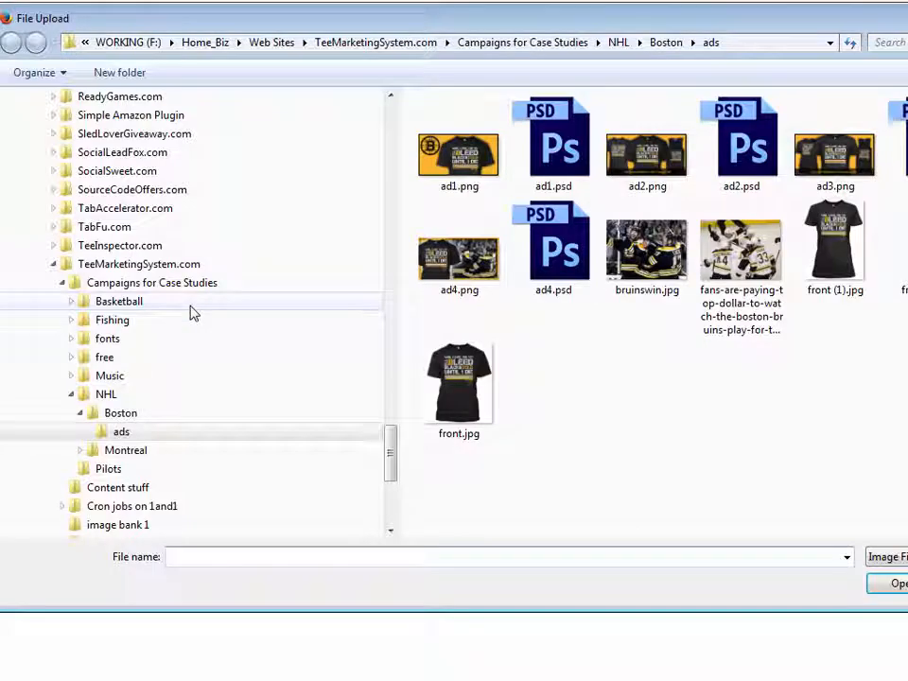
{"action": "left_click", "coordinate": [558, 42]}
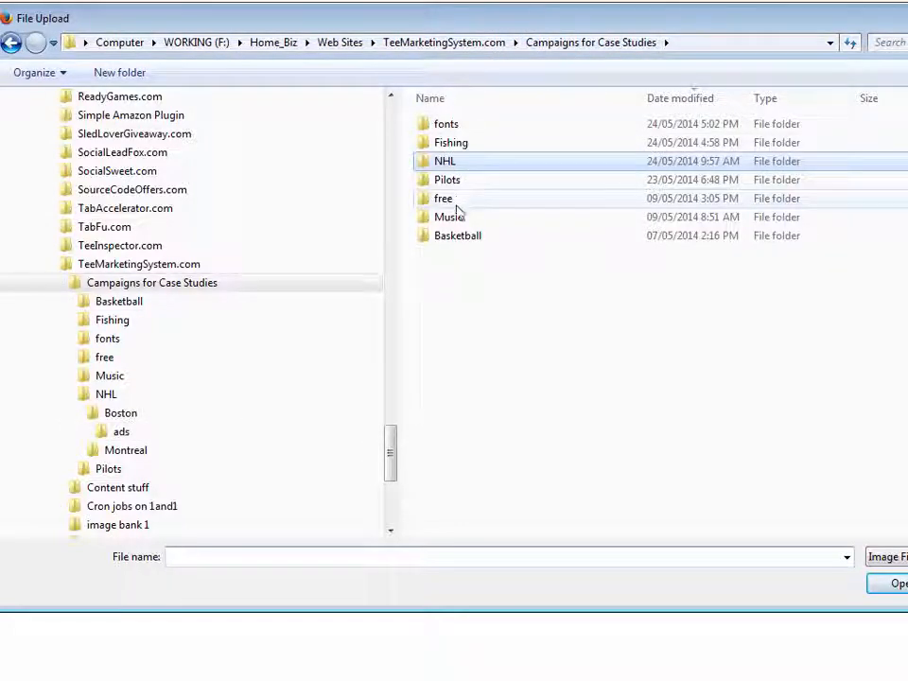
{"action": "left_click", "coordinate": [457, 150]}
{"action": "double_click", "coordinate": [457, 149]}
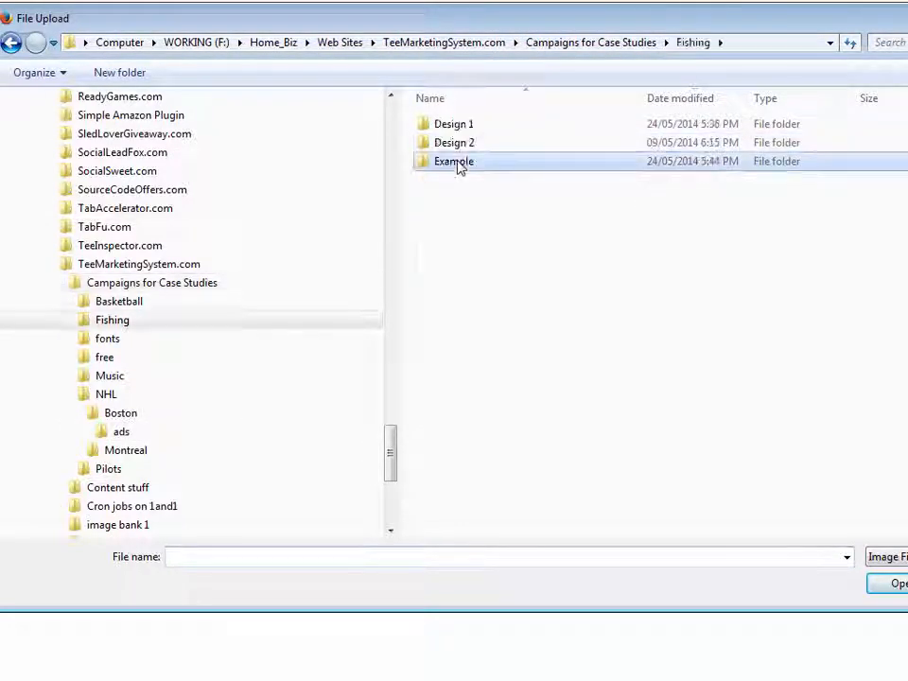
{"action": "double_click", "coordinate": [458, 163]}
{"action": "double_click", "coordinate": [473, 164]}
{"action": "double_click", "coordinate": [553, 151]}
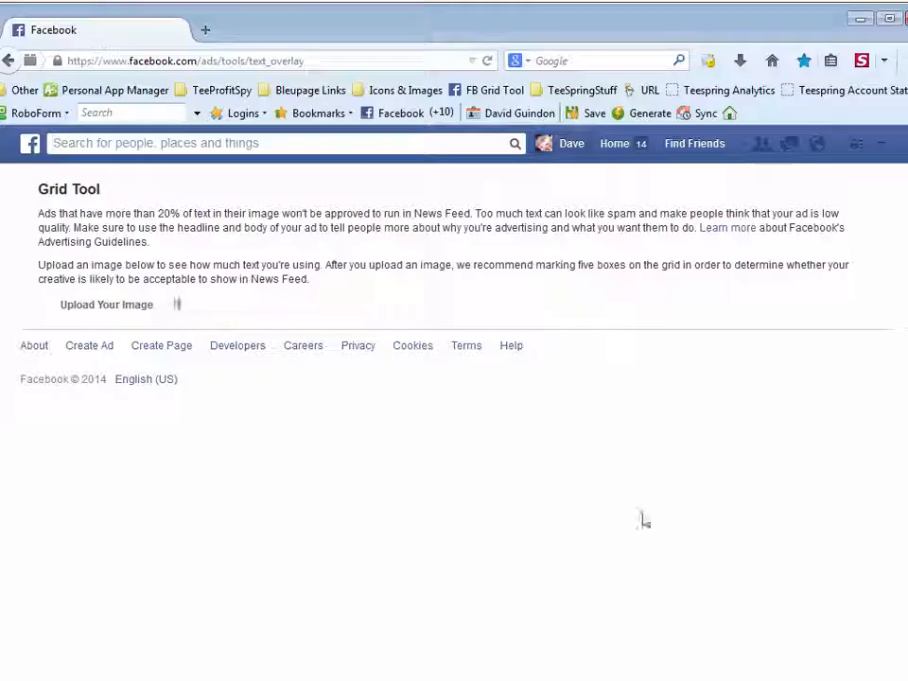
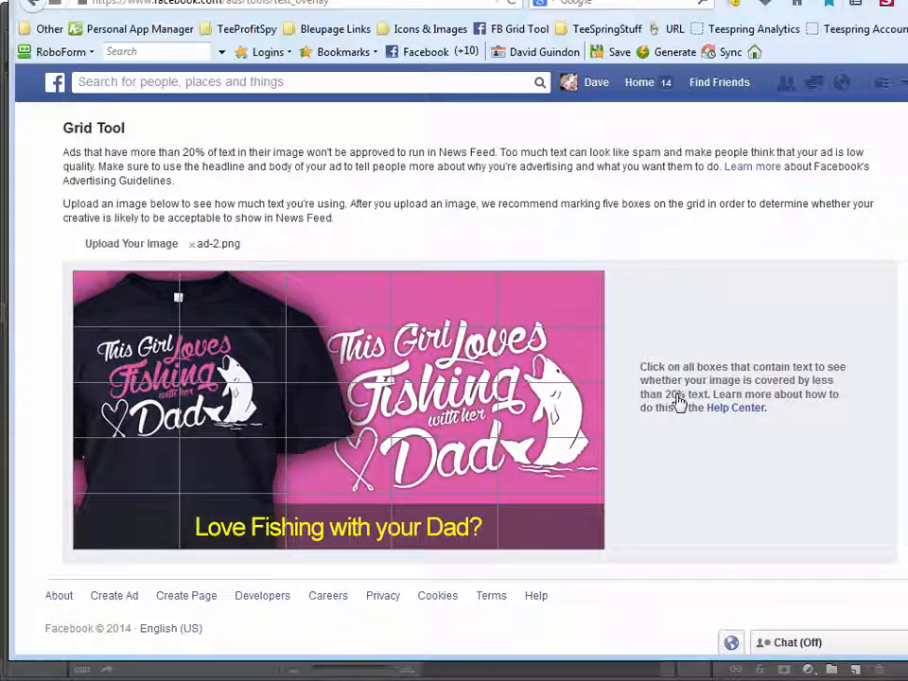
Mark the four bottom-row grid boxes from the second column to the last, over the "Love Fishing with your Dad?" caption strip
{"action": "left_click", "coordinate": [227, 530]}
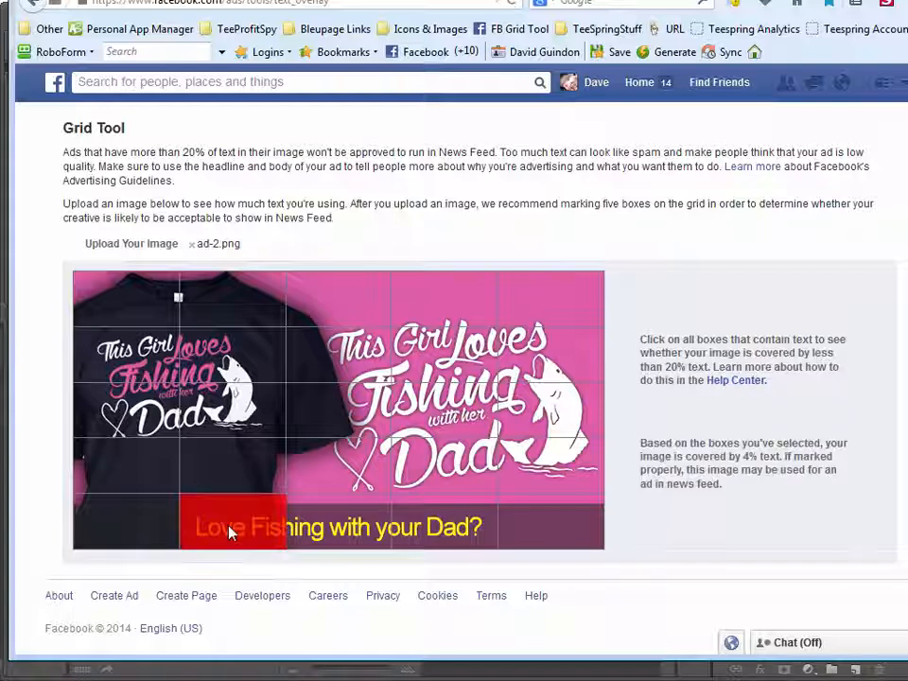
{"action": "left_click", "coordinate": [356, 529]}
{"action": "left_click", "coordinate": [437, 528]}
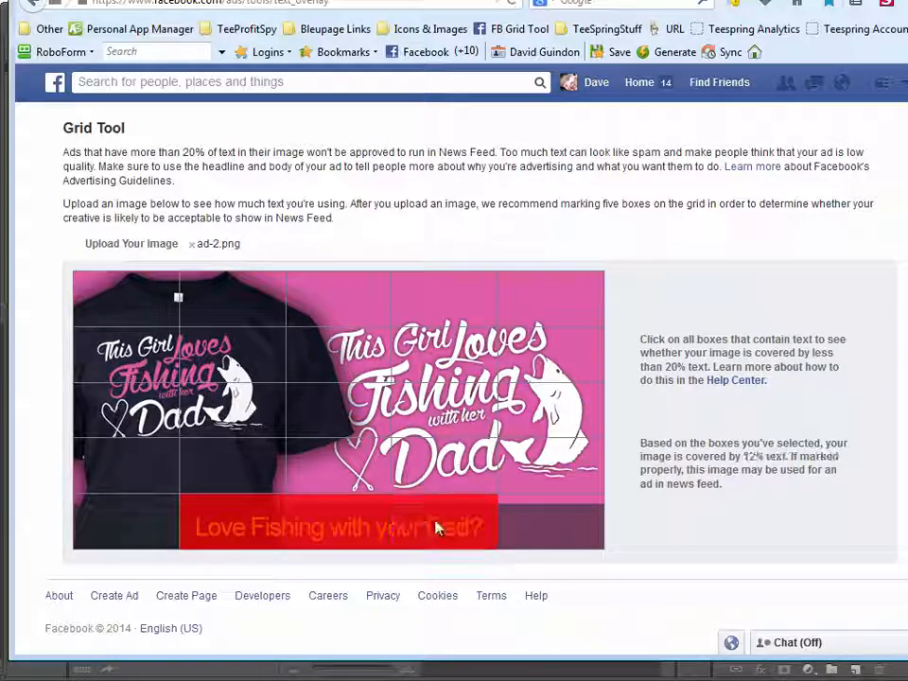
{"action": "left_click", "coordinate": [527, 532]}
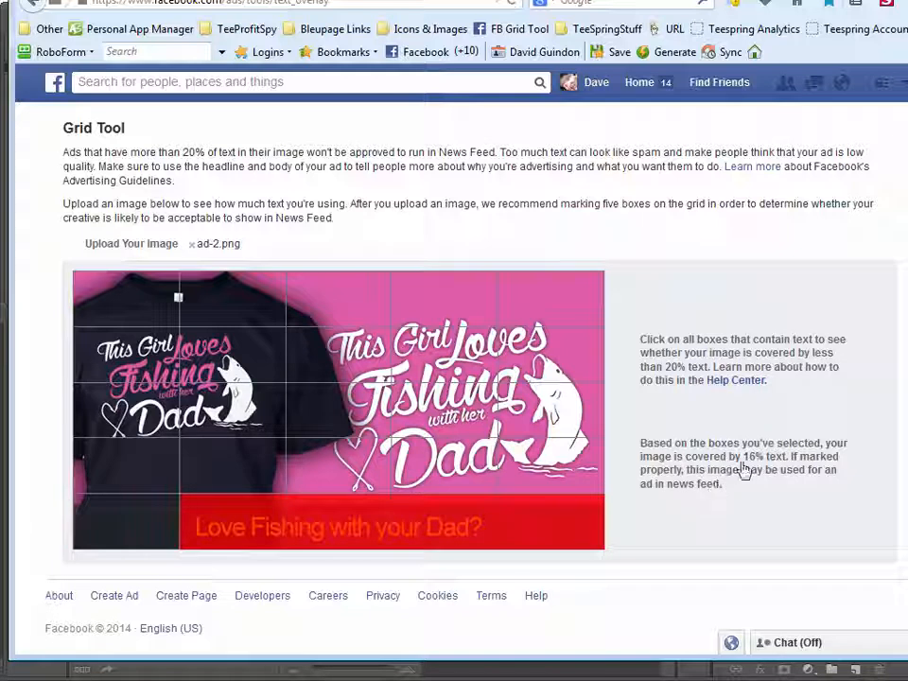
Toggle the bottom row's first and last boxes to compare coverage, leaving only the three boxes containing the caption text marked
{"action": "left_click", "coordinate": [151, 538]}
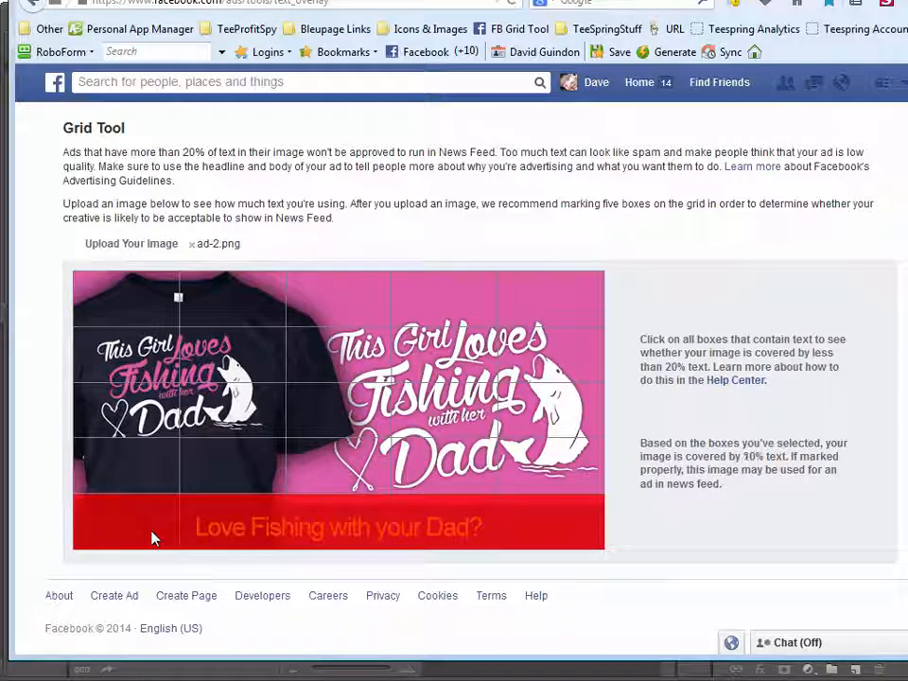
{"action": "left_click", "coordinate": [151, 538]}
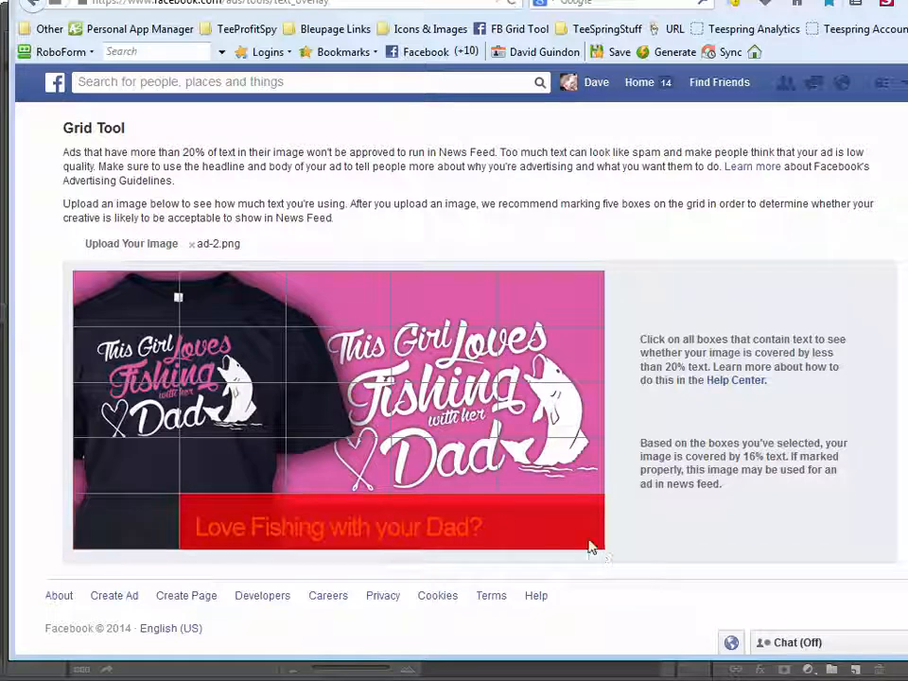
{"action": "left_click", "coordinate": [537, 531]}
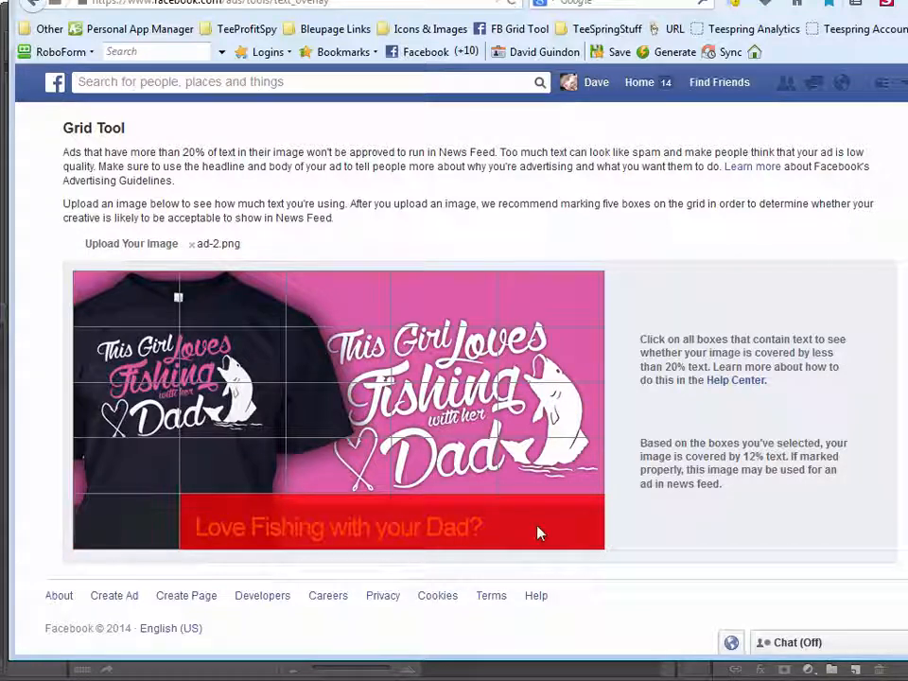
{"action": "left_click", "coordinate": [537, 532]}
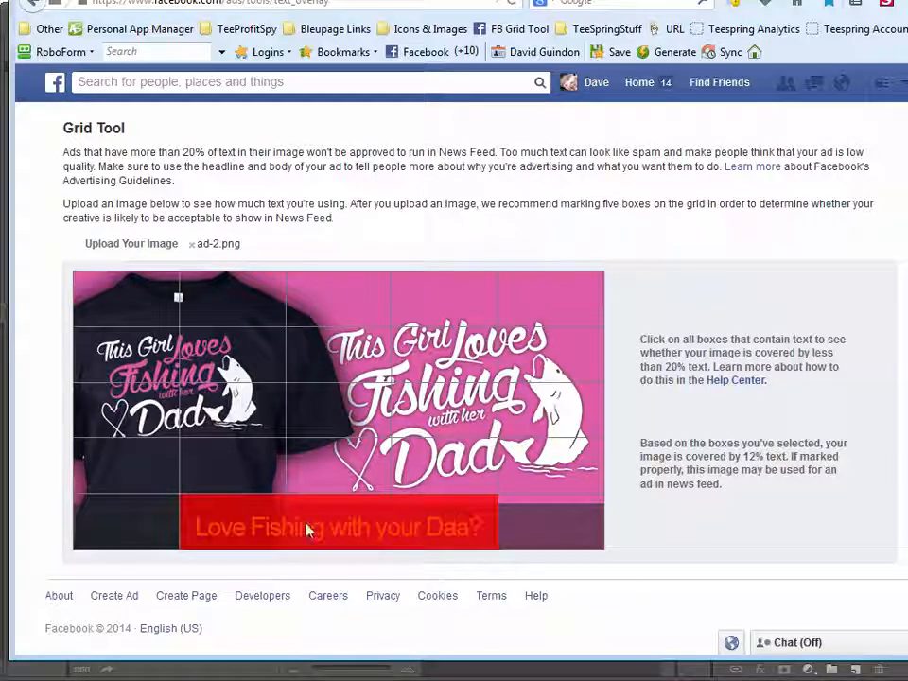
{"action": "left_click", "coordinate": [555, 527]}
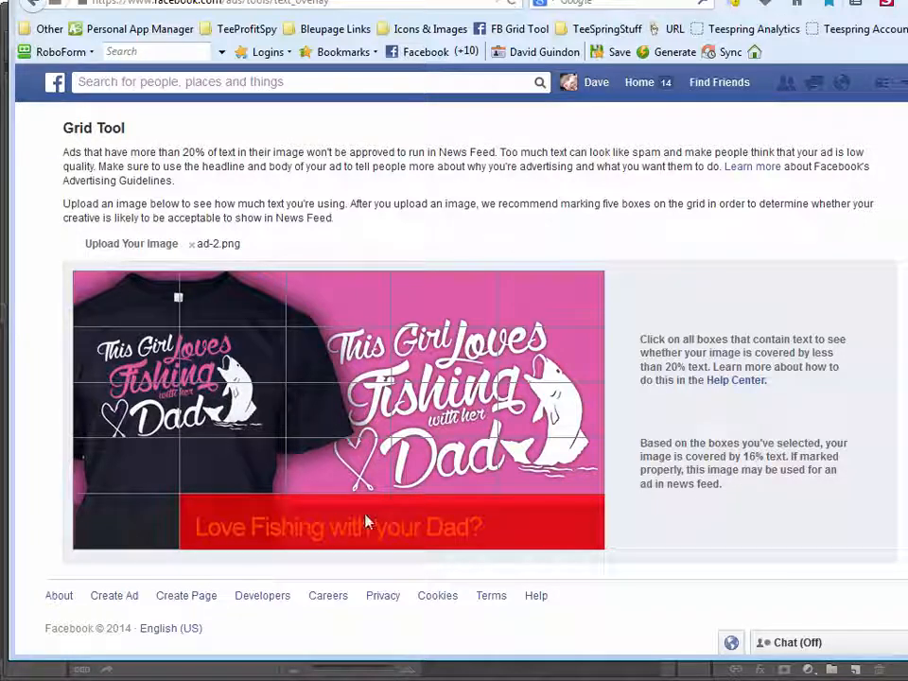
{"action": "left_click", "coordinate": [531, 532]}
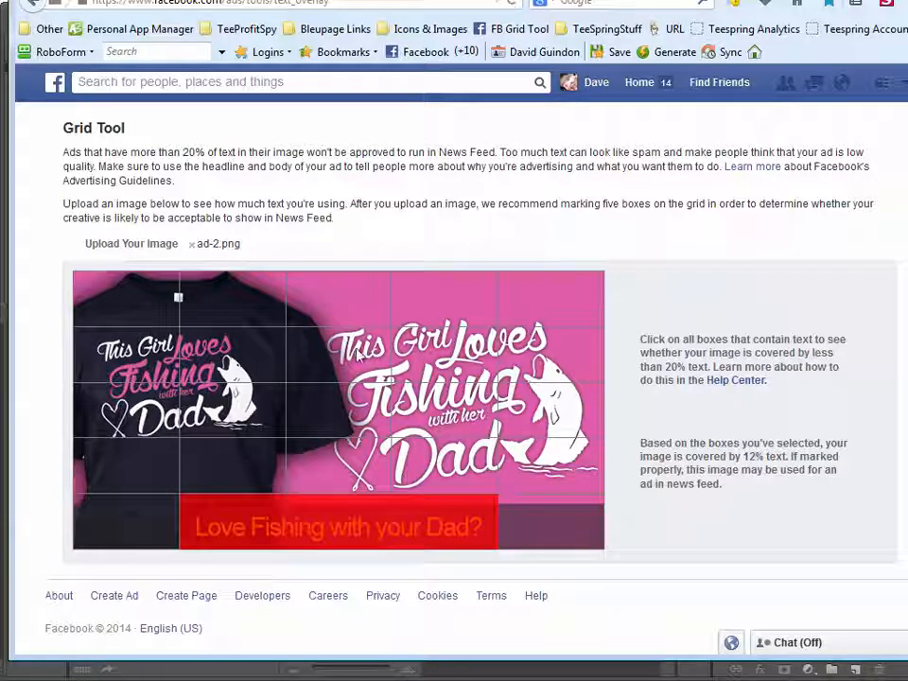
Mark the three second-row boxes over the large design's "This Girl Loves" line for comparison and clear them again
{"action": "left_click", "coordinate": [360, 353]}
{"action": "left_click", "coordinate": [444, 359]}
{"action": "left_click", "coordinate": [514, 365]}
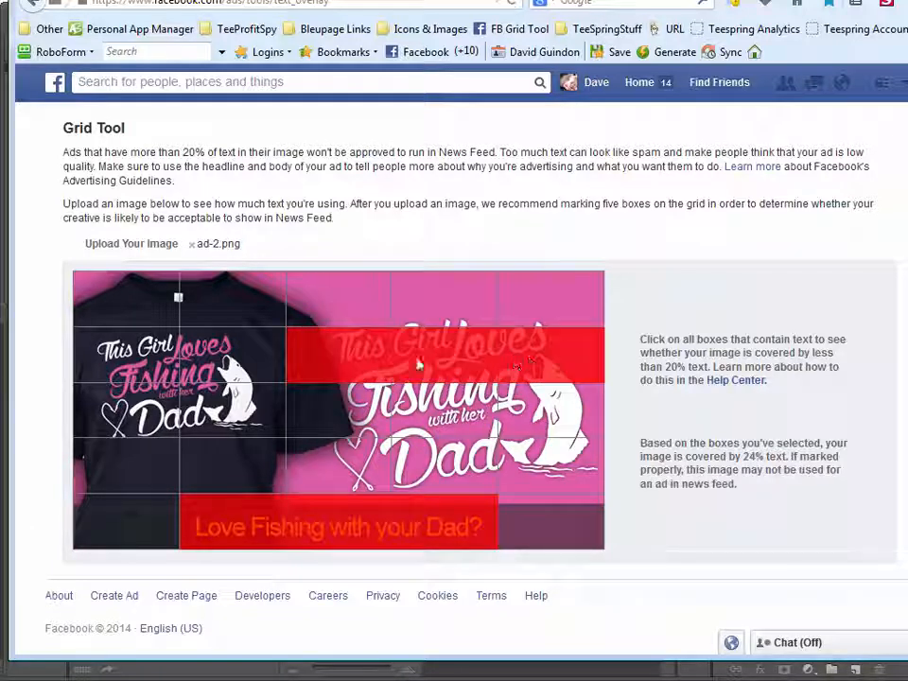
{"action": "left_click", "coordinate": [531, 365]}
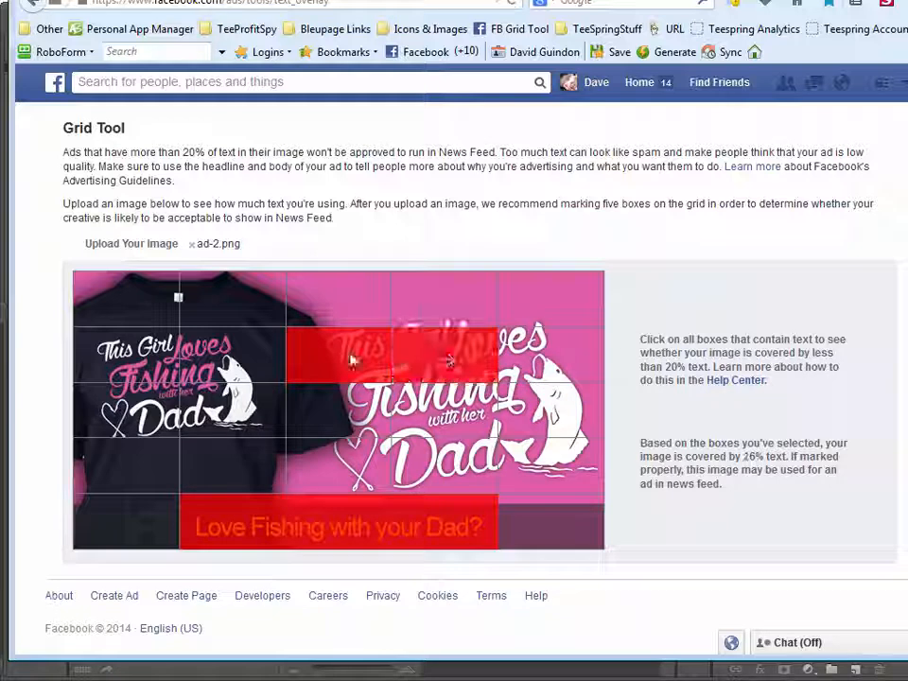
{"action": "left_click", "coordinate": [454, 349]}
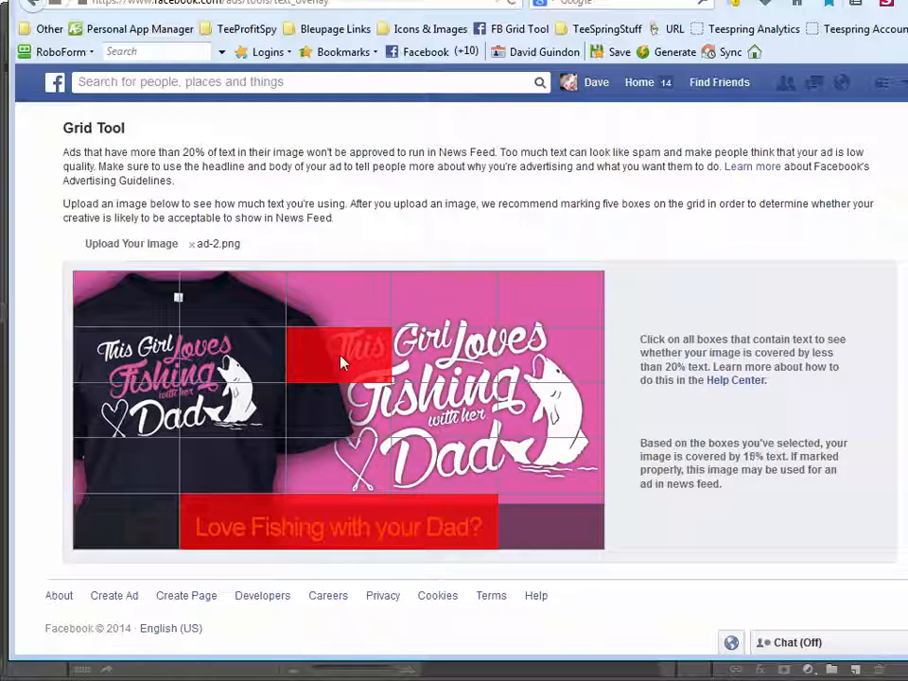
{"action": "left_click", "coordinate": [342, 362]}
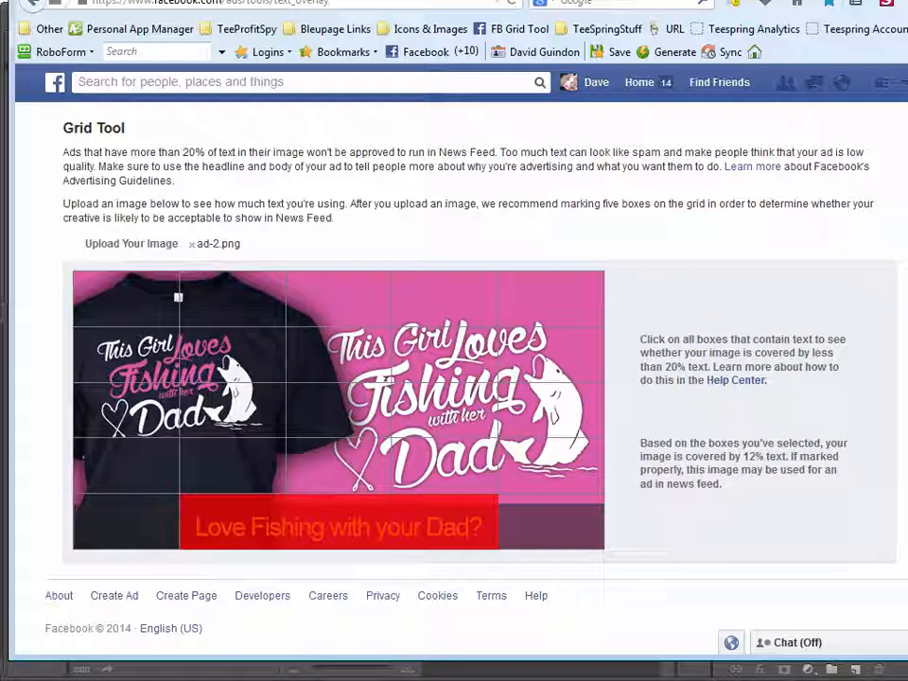
Switch to Photoshop and save the ad-2 document under the new name ad-3.psd in the ads folder
{"action": "key", "text": "alt"}
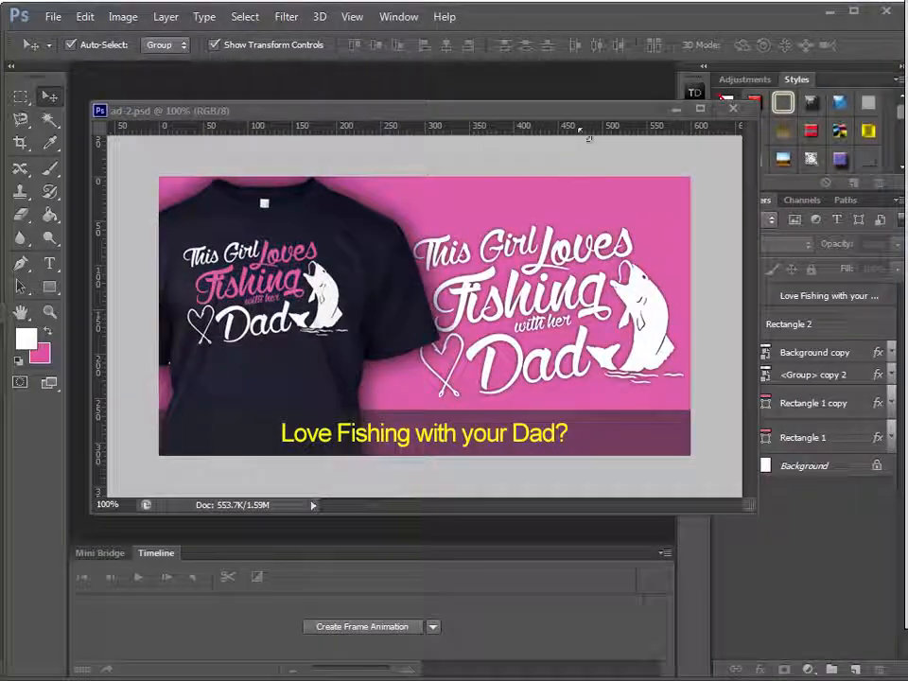
{"action": "left_click_drag", "start_coordinate": [561, 111], "coordinate": [554, 111]}
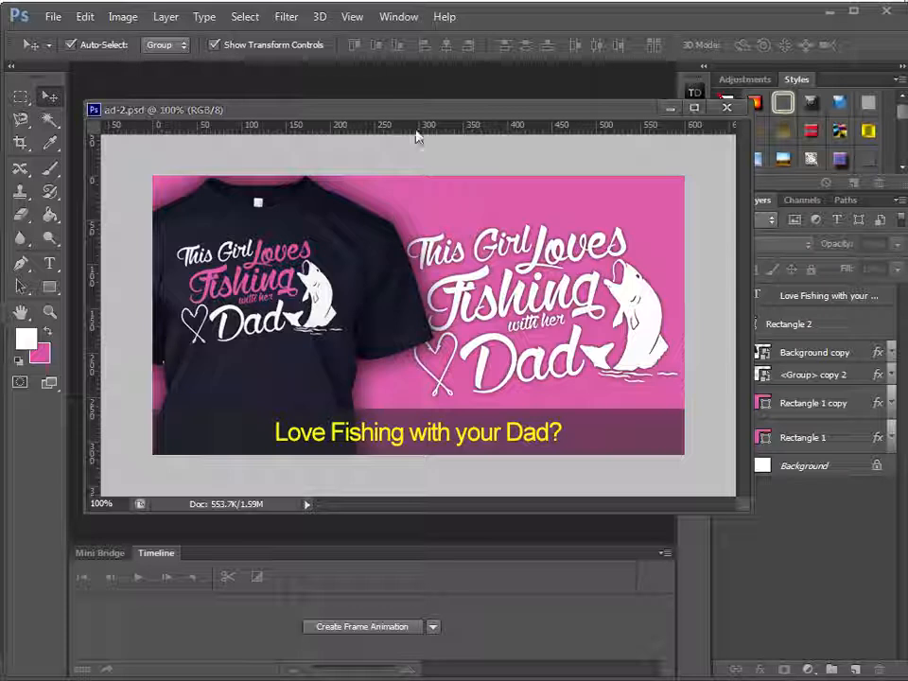
{"action": "mouse_move", "coordinate": [405, 107]}
{"action": "left_mouse_down"}
{"action": "mouse_move", "coordinate": [415, 109]}
{"action": "mouse_move", "coordinate": [402, 99]}
{"action": "left_mouse_up"}
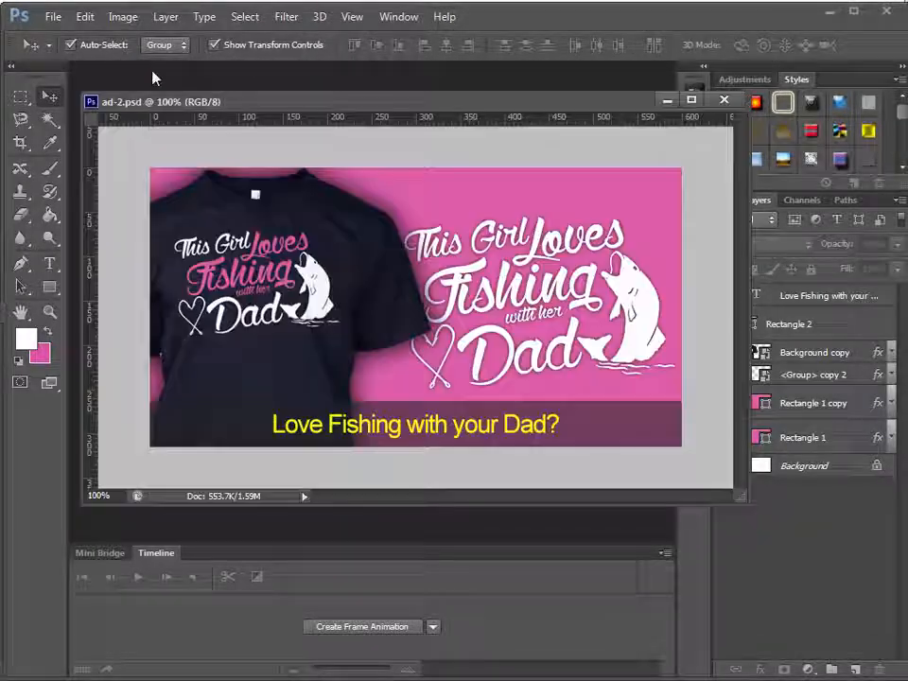
{"action": "left_click", "coordinate": [52, 17]}
{"action": "left_click", "coordinate": [74, 230]}
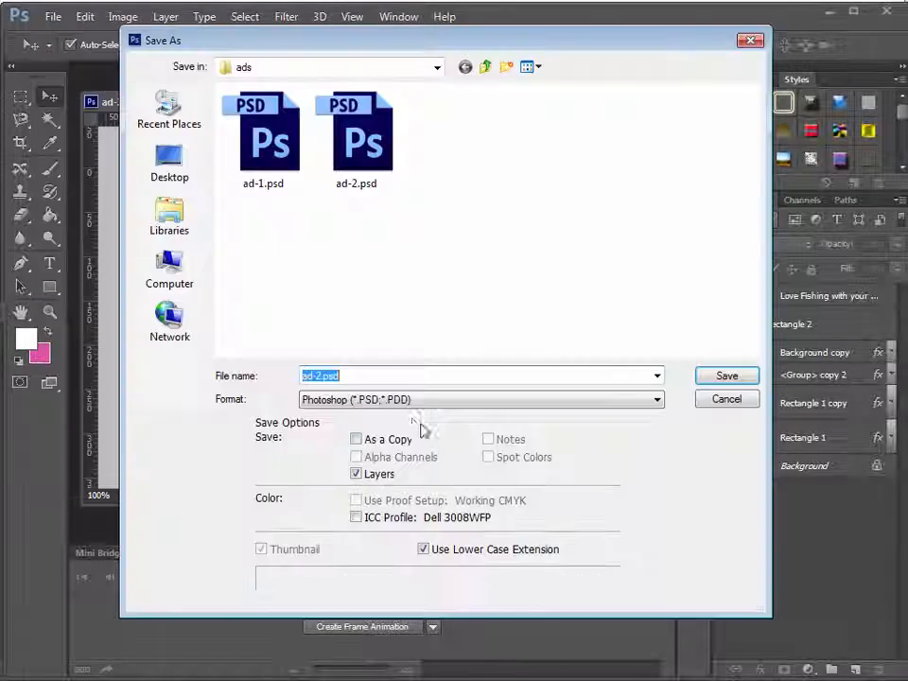
{"action": "left_click", "coordinate": [322, 375]}
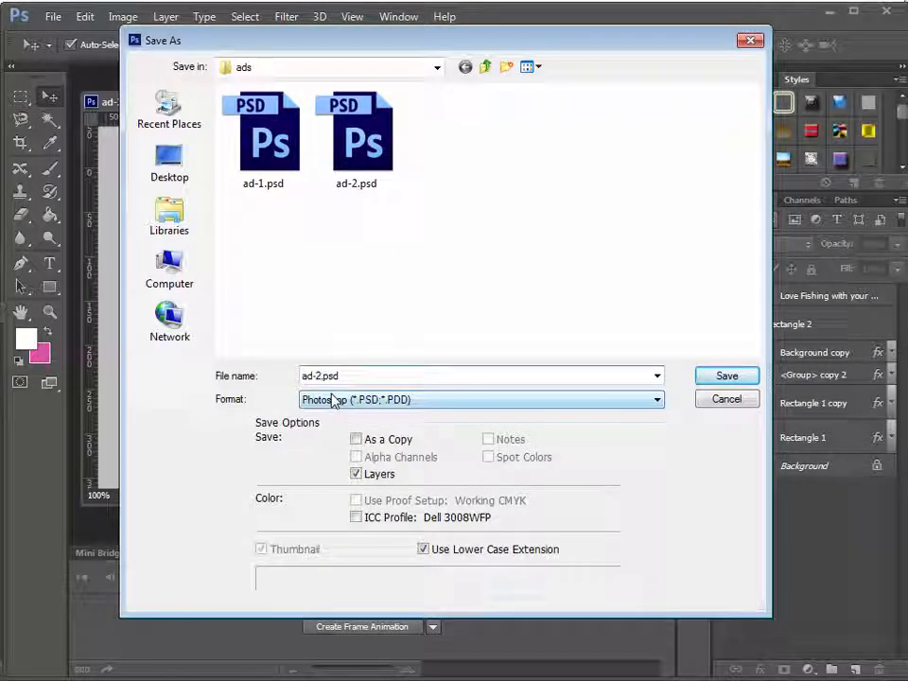
{"action": "key", "text": "BackSpace"}
{"action": "type", "text": "3"}
{"action": "left_click", "coordinate": [753, 386]}
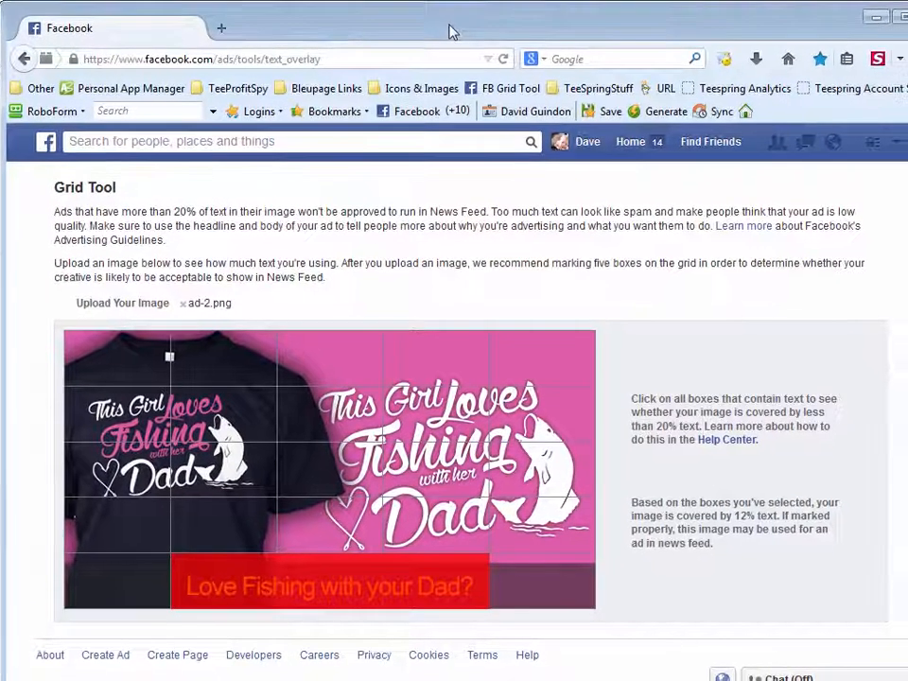
Switch back to the browser and open the Google CA bookmark from the RoboForm start page in a new tab
{"action": "left_click", "coordinate": [225, 28]}
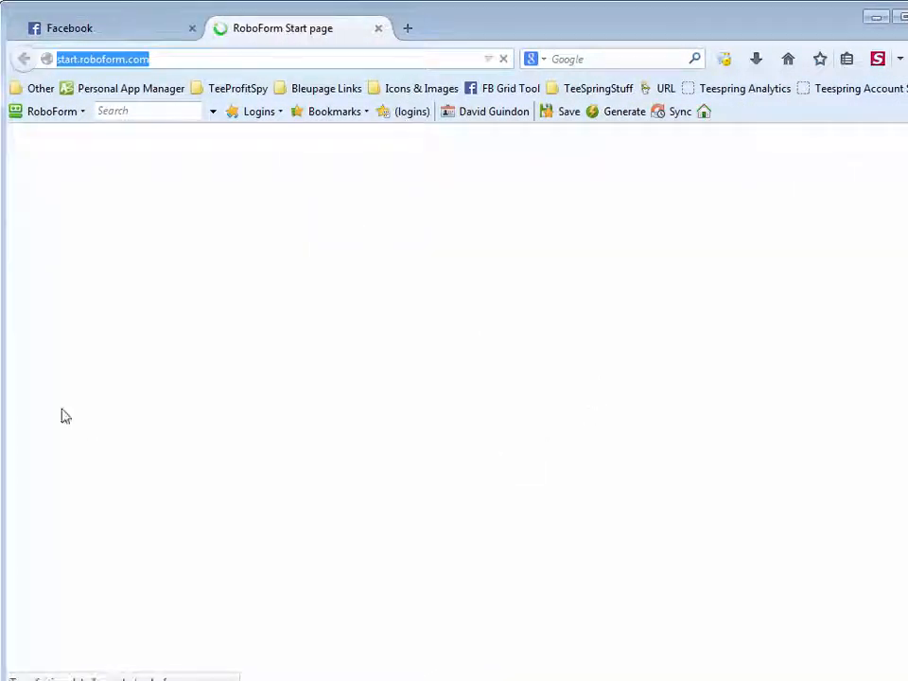
{"action": "scroll", "coordinate": [67, 553], "scroll_direction": "down", "scroll_amount": 3}
{"action": "scroll", "coordinate": [67, 553], "scroll_direction": "down", "scroll_amount": 3}
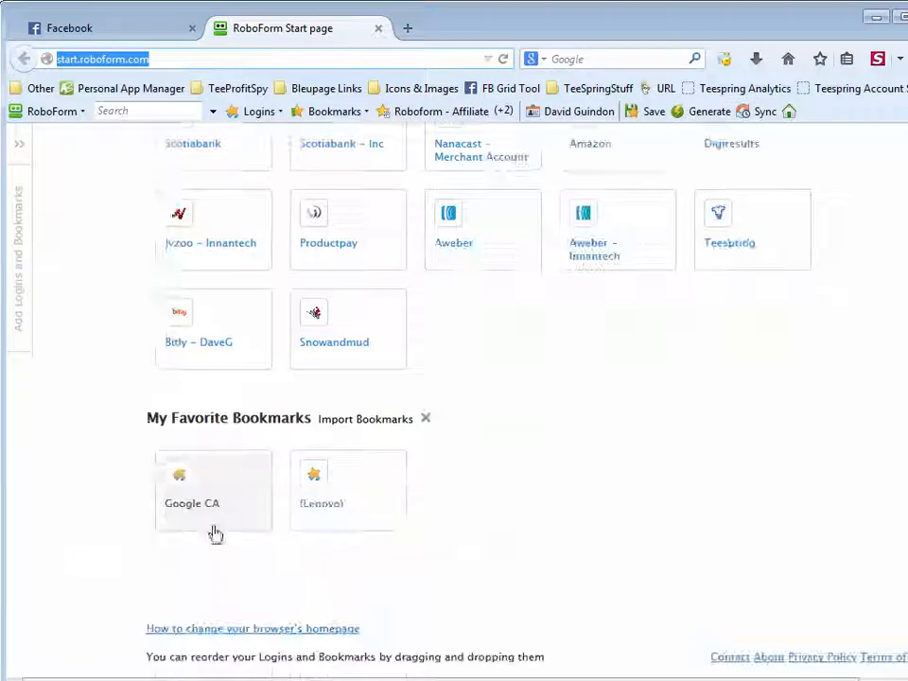
{"action": "left_click", "coordinate": [213, 531]}
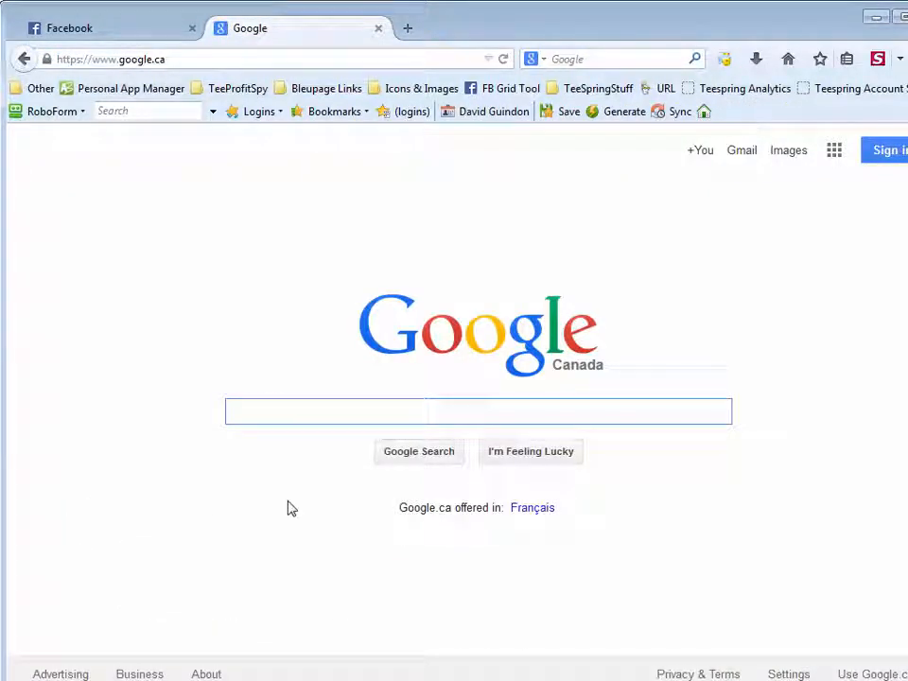
Search Google for "woman fishing with dad" and show the image results
{"action": "type", "text": "woman "}
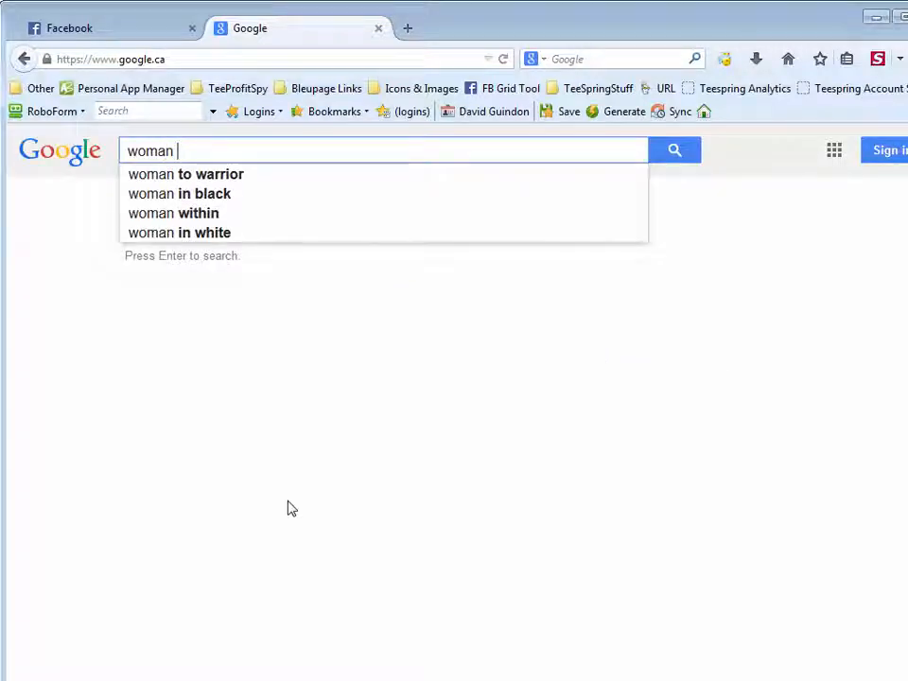
{"action": "type", "text": "fishing with"}
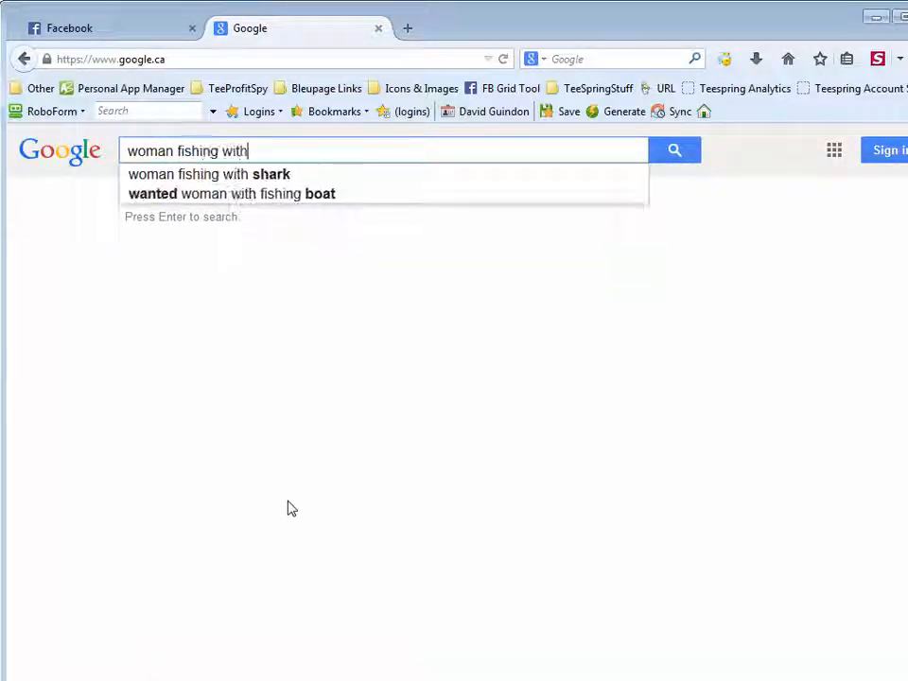
{"action": "type", "text": " dad"}
{"action": "key", "text": "Return"}
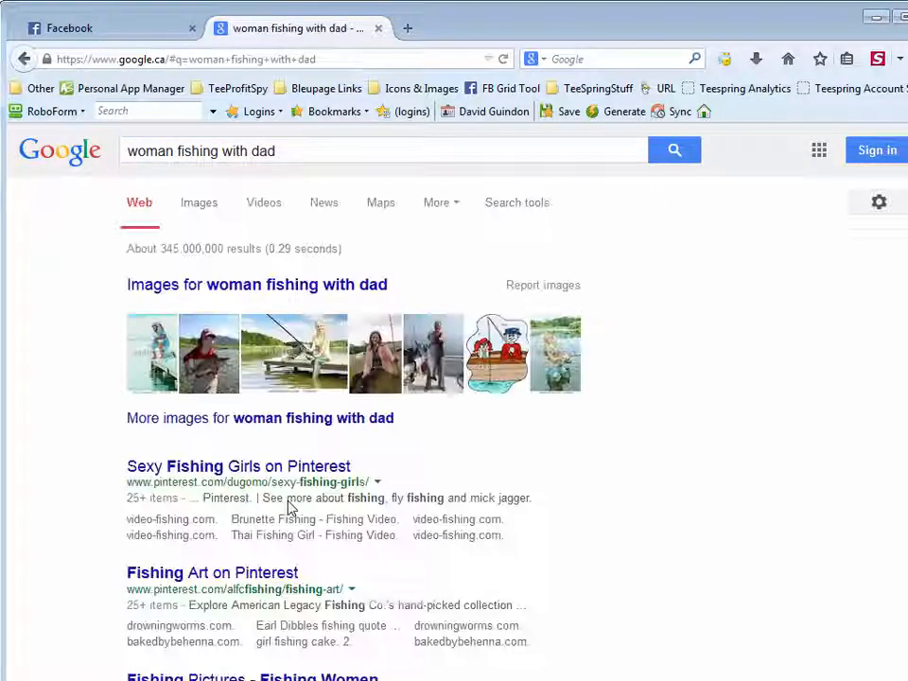
{"action": "left_click", "coordinate": [197, 208]}
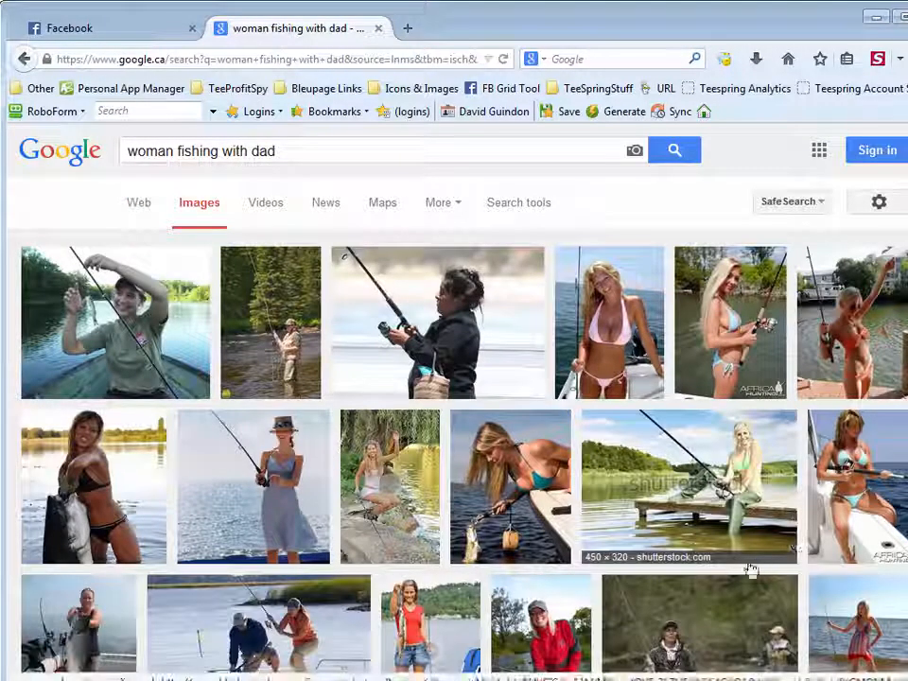
Look through the "woman fishing with dad" image results for a photo suited to the ad-3 design
{"action": "scroll", "coordinate": [677, 603], "scroll_direction": "down", "scroll_amount": 2}
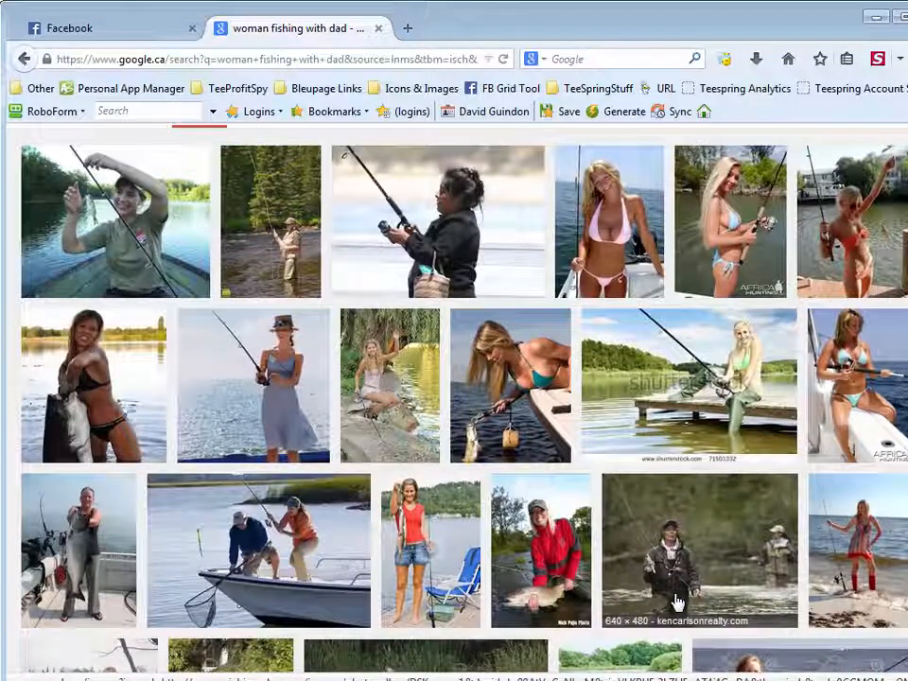
{"action": "scroll", "coordinate": [679, 604], "scroll_direction": "down", "scroll_amount": 2}
{"action": "scroll", "coordinate": [679, 603], "scroll_direction": "down", "scroll_amount": 2}
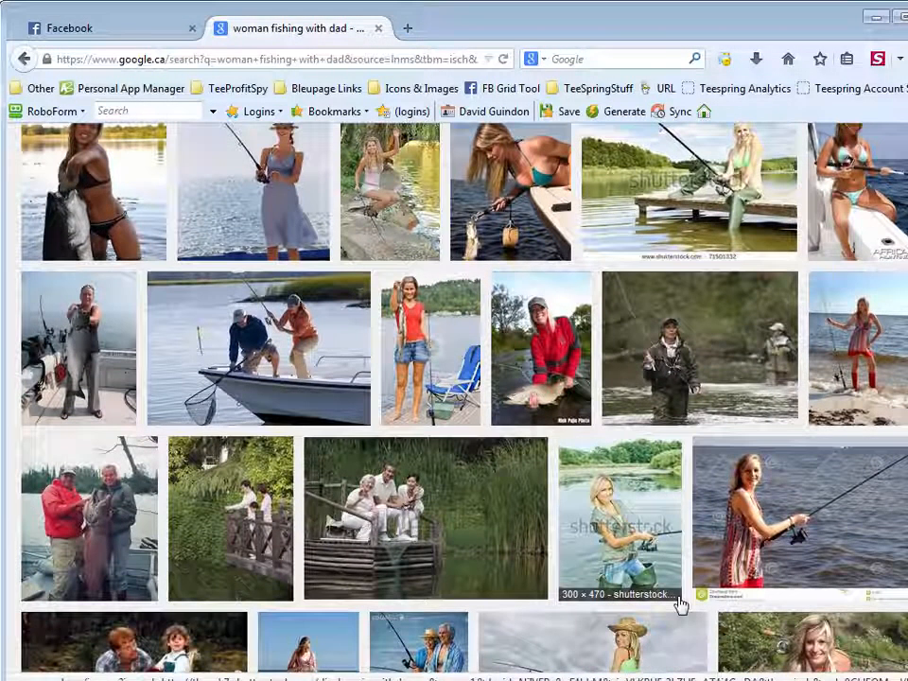
{"action": "scroll", "coordinate": [677, 602], "scroll_direction": "down", "scroll_amount": 4}
{"action": "scroll", "coordinate": [681, 603], "scroll_direction": "down", "scroll_amount": 2}
{"action": "scroll", "coordinate": [681, 603], "scroll_direction": "down", "scroll_amount": 2}
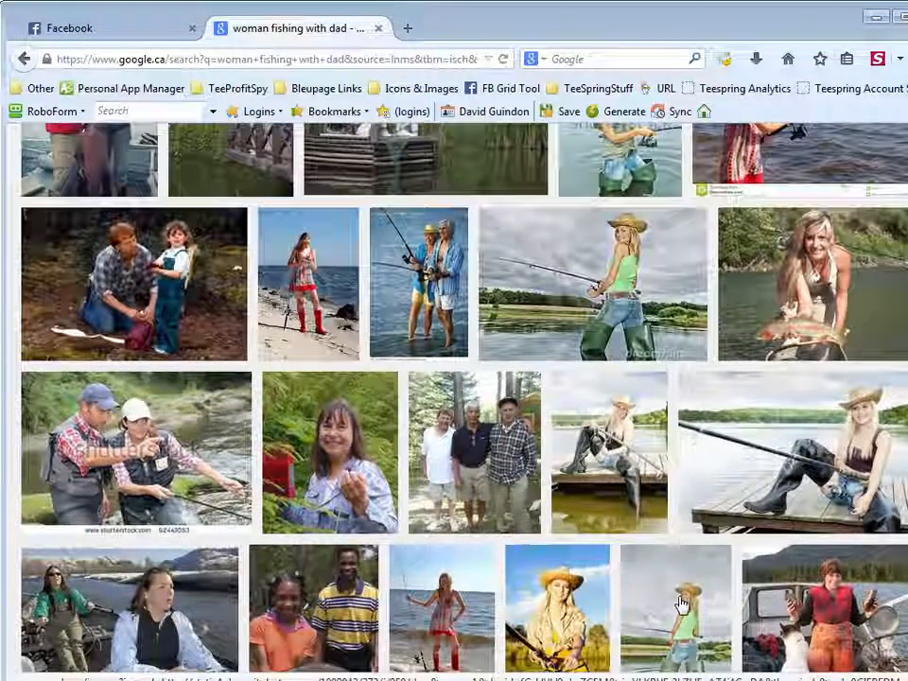
{"action": "scroll", "coordinate": [681, 604], "scroll_direction": "down", "scroll_amount": 4}
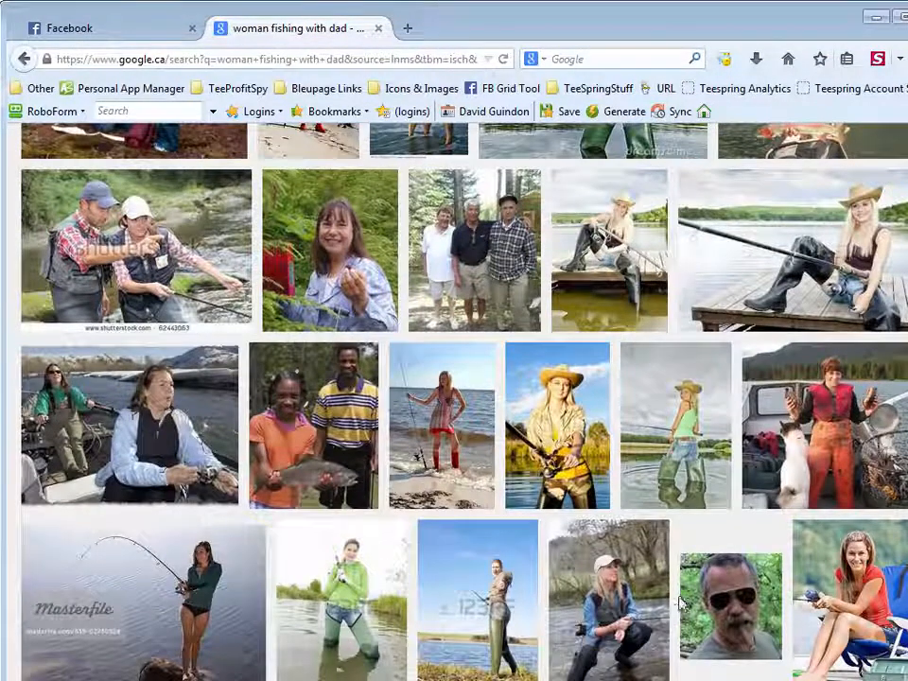
{"action": "scroll", "coordinate": [681, 604], "scroll_direction": "down", "scroll_amount": 4}
{"action": "scroll", "coordinate": [681, 604], "scroll_direction": "down", "scroll_amount": 4}
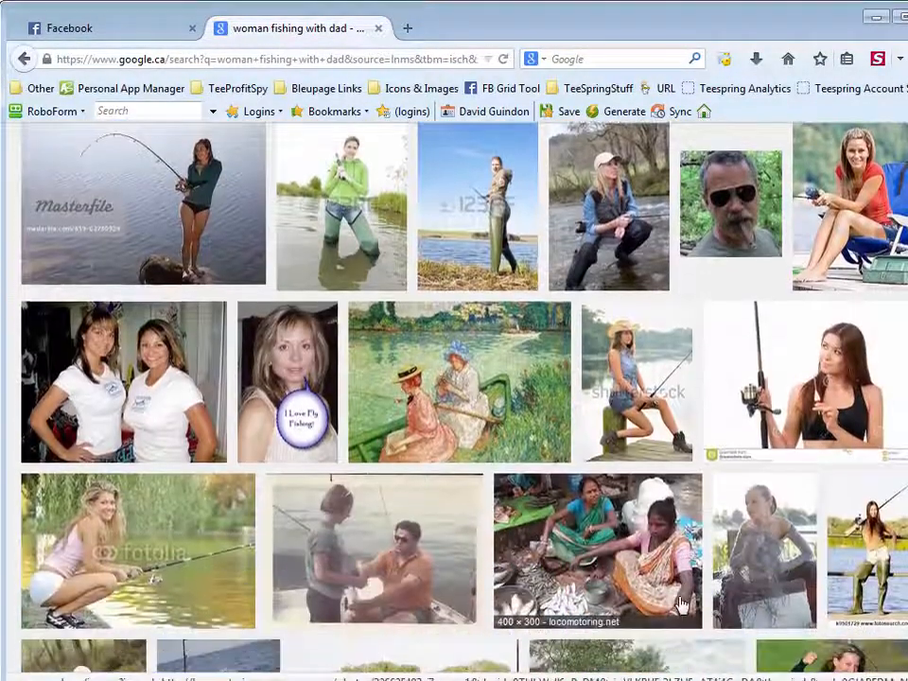
{"action": "scroll", "coordinate": [680, 603], "scroll_direction": "down", "scroll_amount": 4}
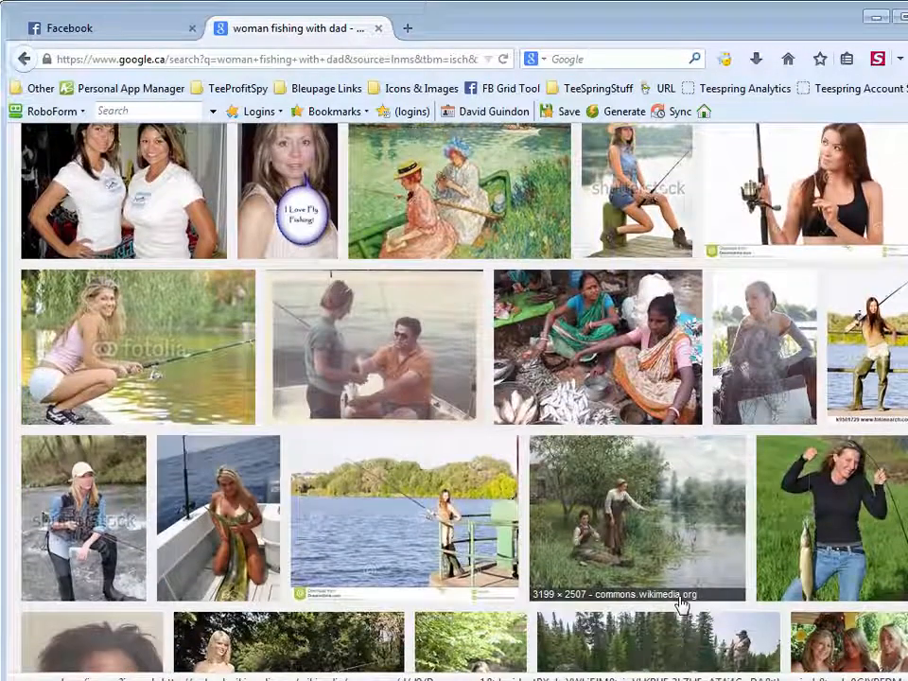
{"action": "scroll", "coordinate": [681, 603], "scroll_direction": "down", "scroll_amount": 8}
{"action": "scroll", "coordinate": [681, 603], "scroll_direction": "down", "scroll_amount": 1}
{"action": "scroll", "coordinate": [680, 603], "scroll_direction": "down", "scroll_amount": 8}
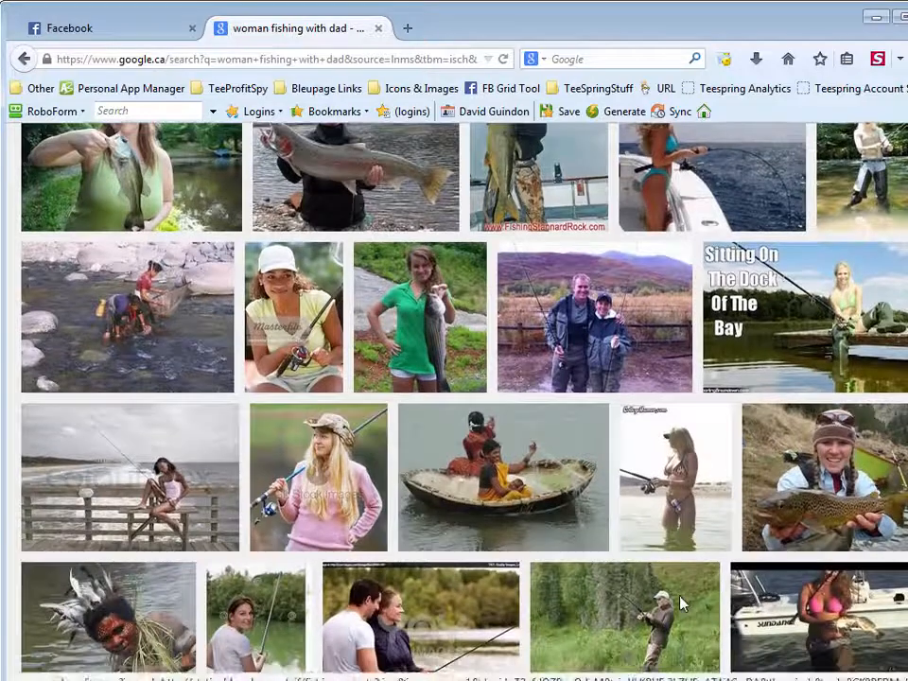
{"action": "scroll", "coordinate": [681, 605], "scroll_direction": "down", "scroll_amount": 5}
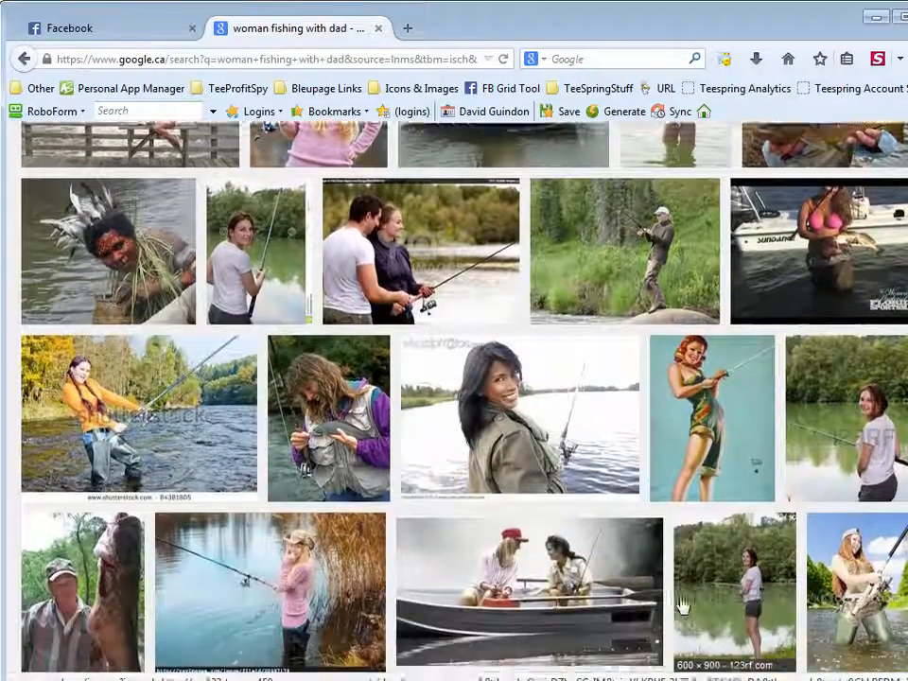
{"action": "scroll", "coordinate": [680, 604], "scroll_direction": "down", "scroll_amount": 7}
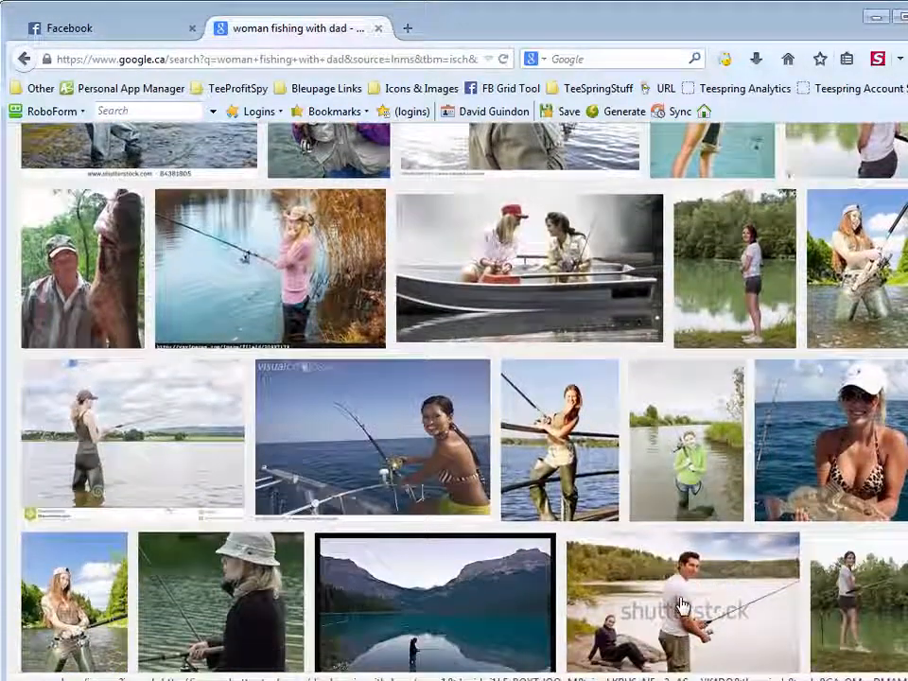
{"action": "scroll", "coordinate": [681, 604], "scroll_direction": "down", "scroll_amount": 4}
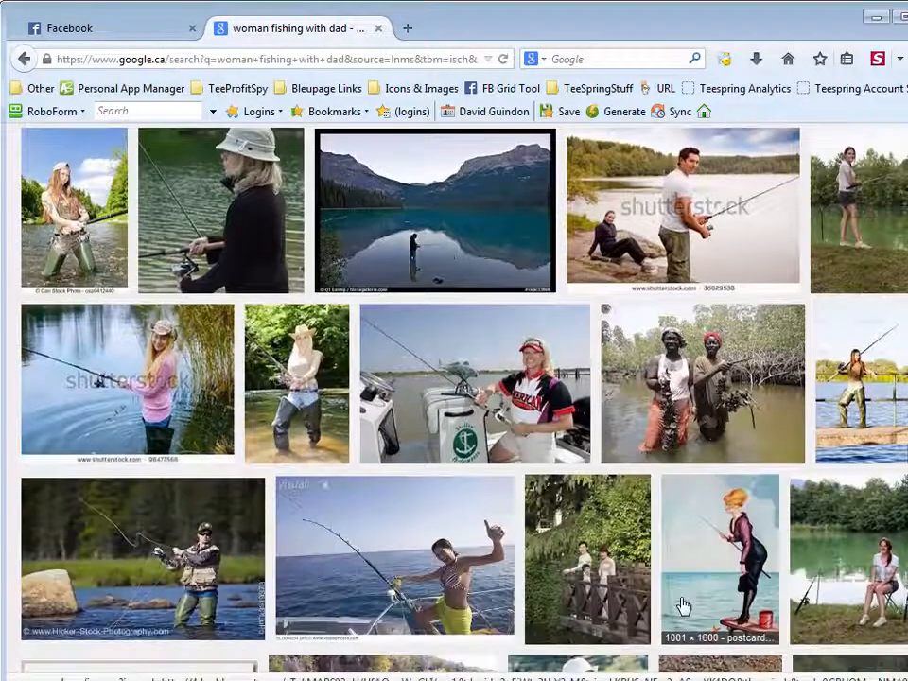
Preview the bayrat.com photo of the woman on a boat, close it, and search images for "woman fishing"
{"action": "left_click", "coordinate": [512, 390]}
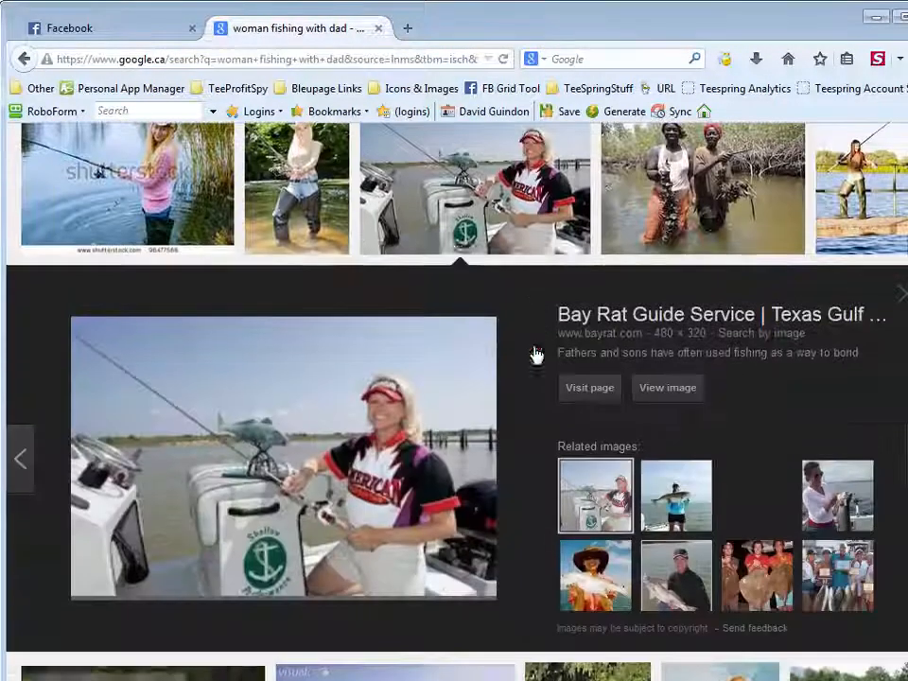
{"action": "left_click", "coordinate": [512, 177]}
{"action": "scroll", "coordinate": [695, 442], "scroll_direction": "down", "scroll_amount": 6}
{"action": "scroll", "coordinate": [698, 446], "scroll_direction": "down", "scroll_amount": 1}
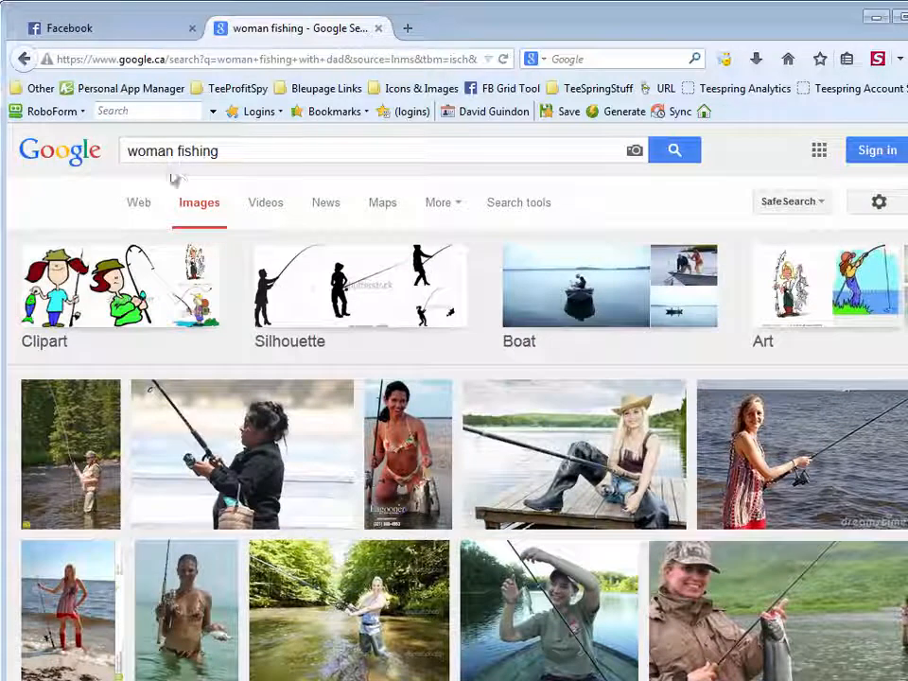
Save the Zachar Bay Lodge photo of the woman holding a fish as zacharbaylodge_woman_Fishing.jpg in the ads folder and close its preview
{"action": "scroll", "coordinate": [583, 316], "scroll_direction": "down", "scroll_amount": 3}
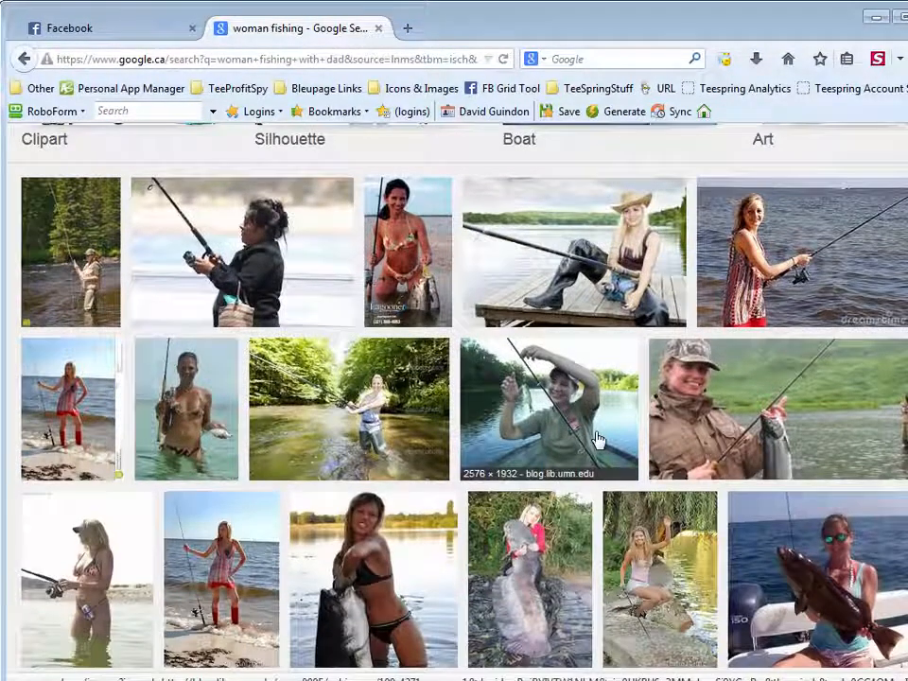
{"action": "left_click", "coordinate": [731, 409]}
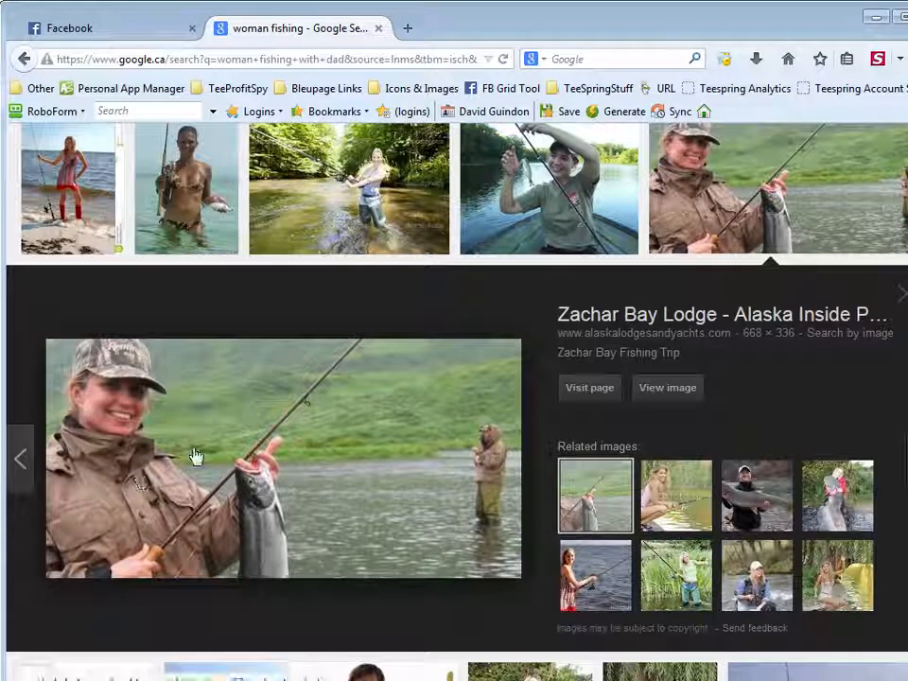
{"action": "left_click", "coordinate": [731, 204]}
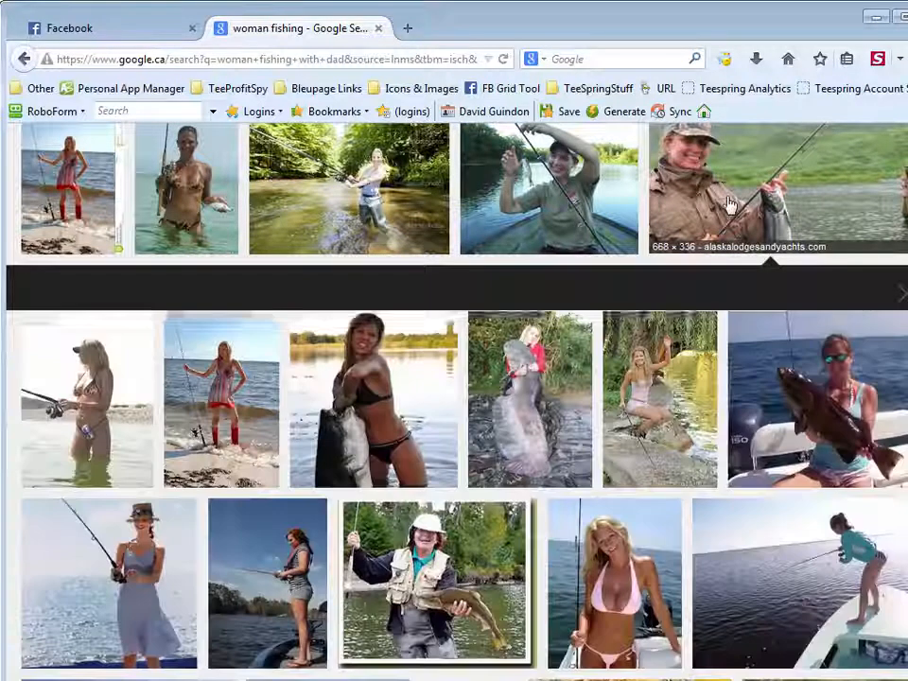
{"action": "left_click", "coordinate": [731, 204]}
{"action": "right_click", "coordinate": [246, 424]}
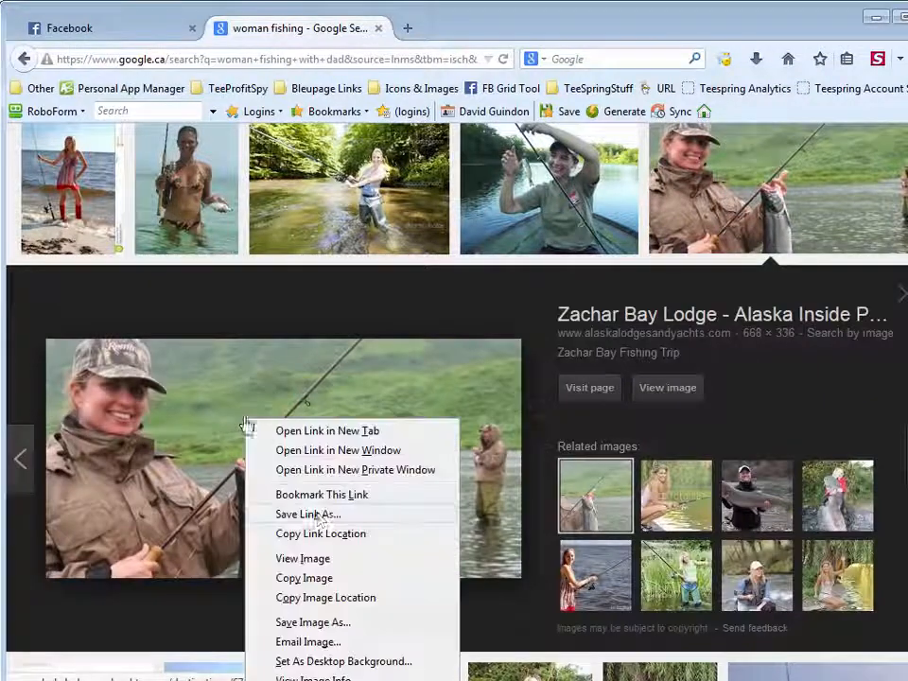
{"action": "left_click", "coordinate": [346, 621]}
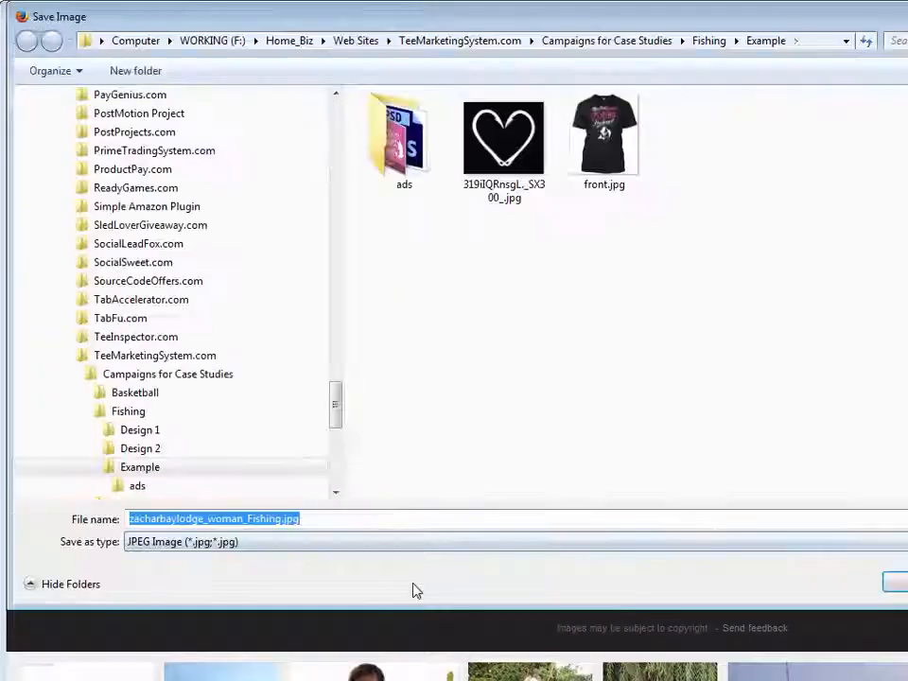
{"action": "double_click", "coordinate": [403, 140]}
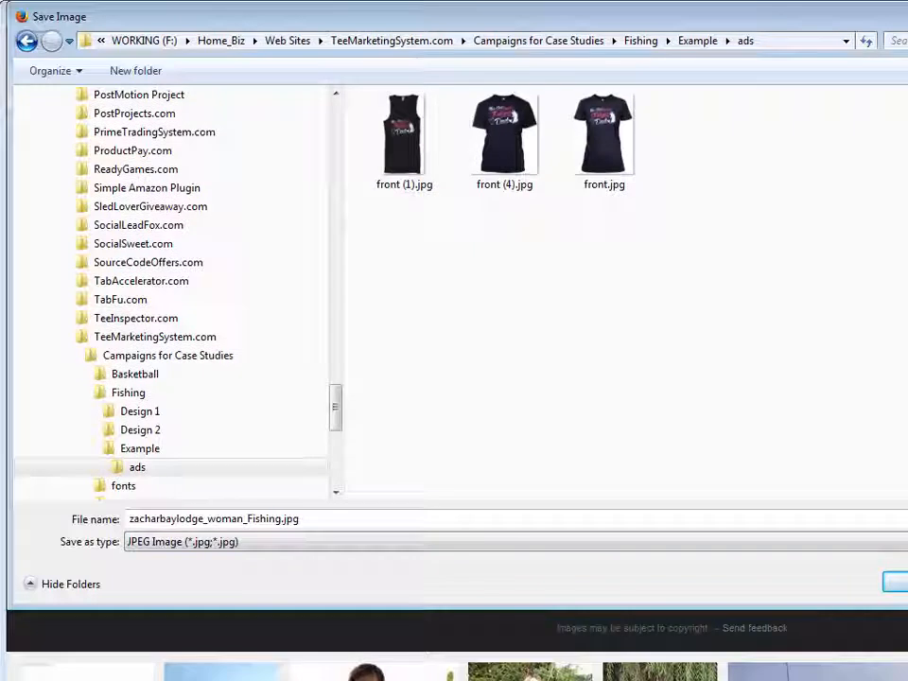
{"action": "left_click", "coordinate": [899, 581]}
{"action": "left_click", "coordinate": [902, 294]}
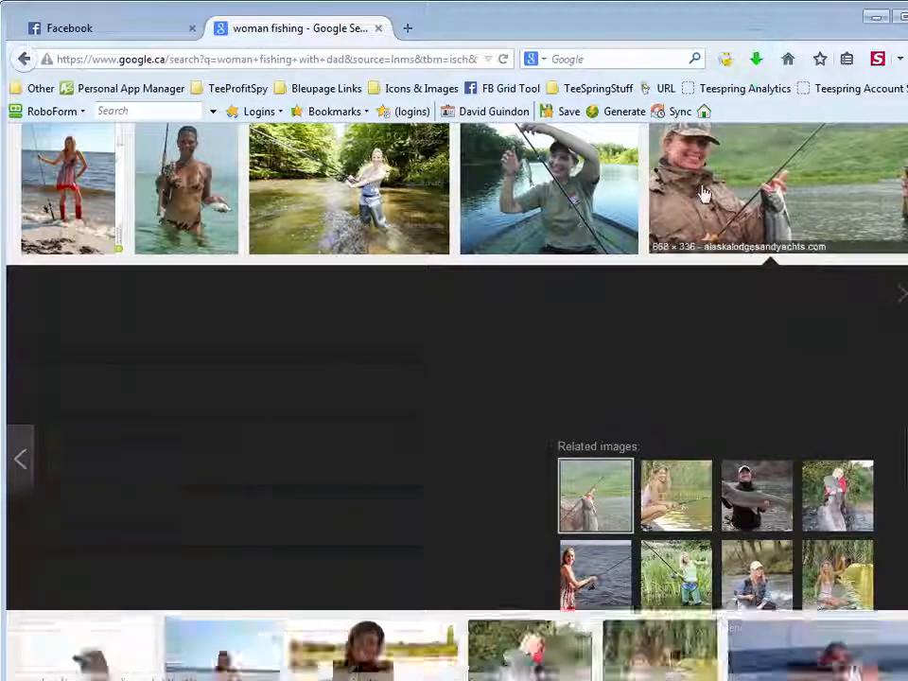
Look through the "woman fishing" image results for another photo suited to the ad-3 design
{"action": "scroll", "coordinate": [766, 501], "scroll_direction": "down", "scroll_amount": 5}
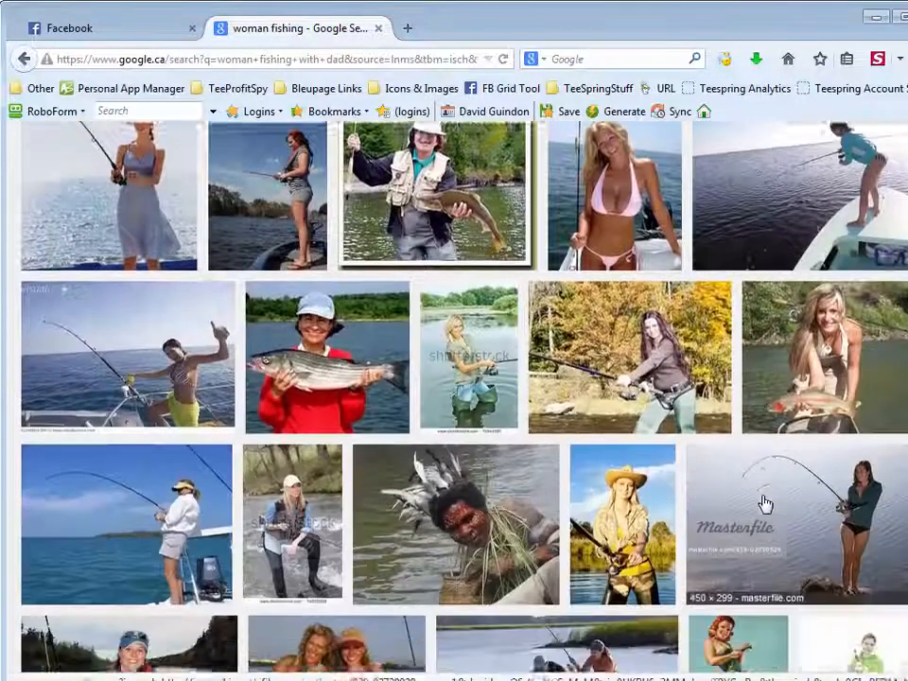
{"action": "scroll", "coordinate": [766, 506], "scroll_direction": "down", "scroll_amount": 5}
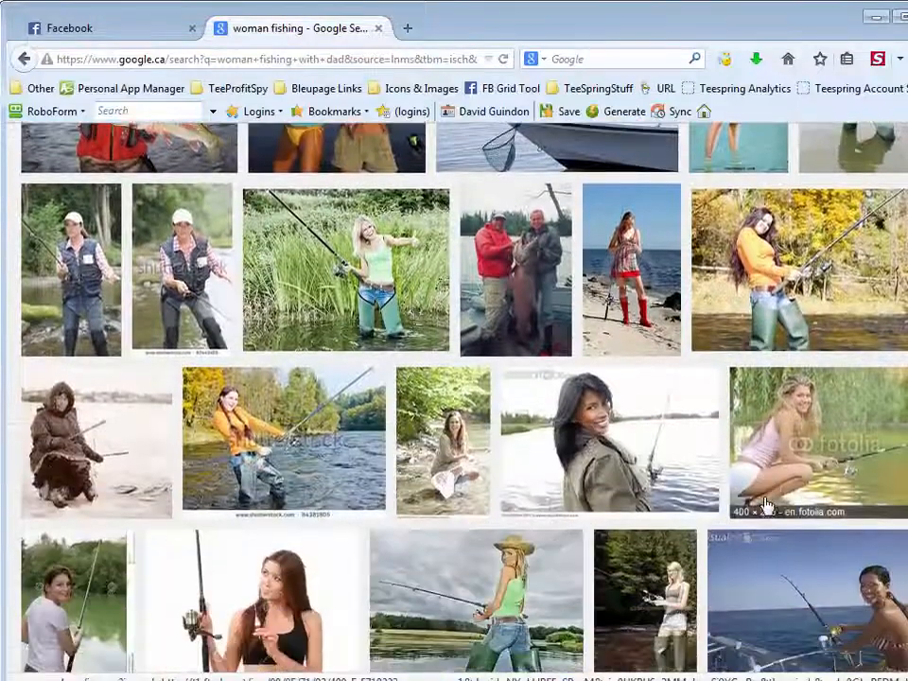
{"action": "scroll", "coordinate": [766, 506], "scroll_direction": "down", "scroll_amount": 1}
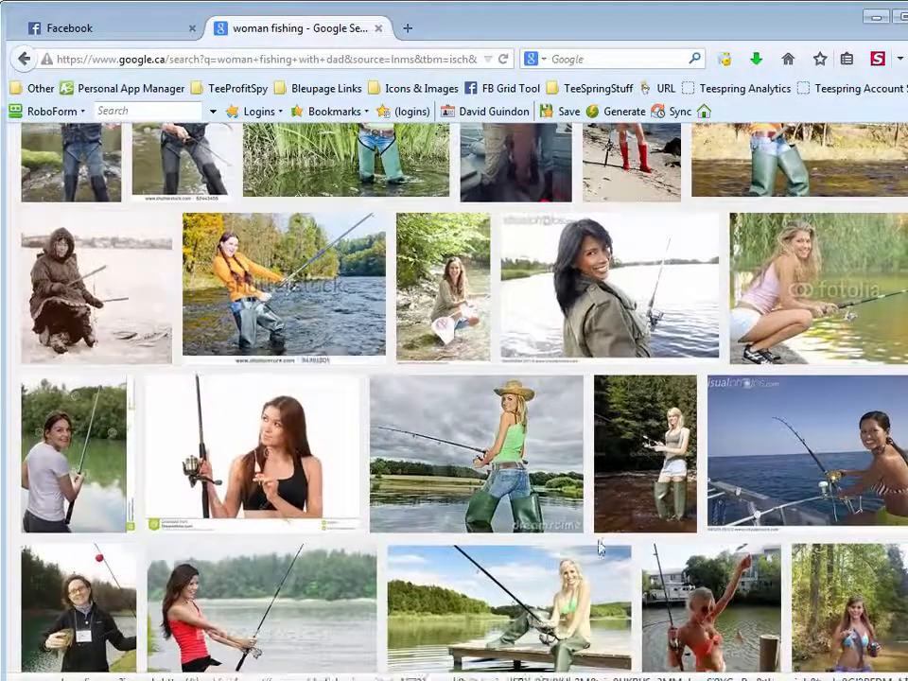
{"action": "scroll", "coordinate": [599, 543], "scroll_direction": "down", "scroll_amount": 1}
{"action": "scroll", "coordinate": [649, 566], "scroll_direction": "down", "scroll_amount": 7}
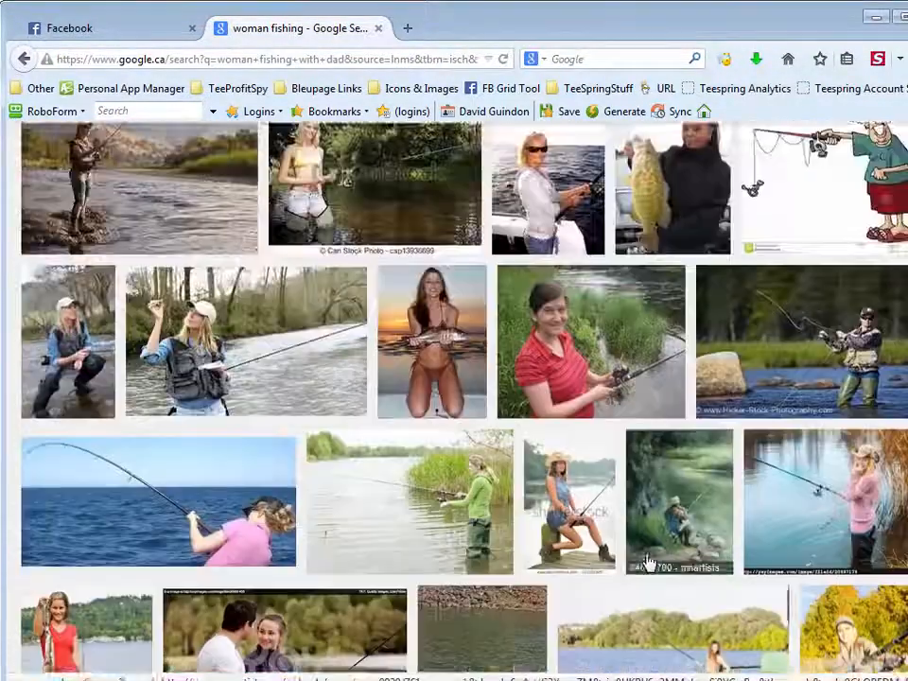
{"action": "scroll", "coordinate": [649, 563], "scroll_direction": "down", "scroll_amount": 4}
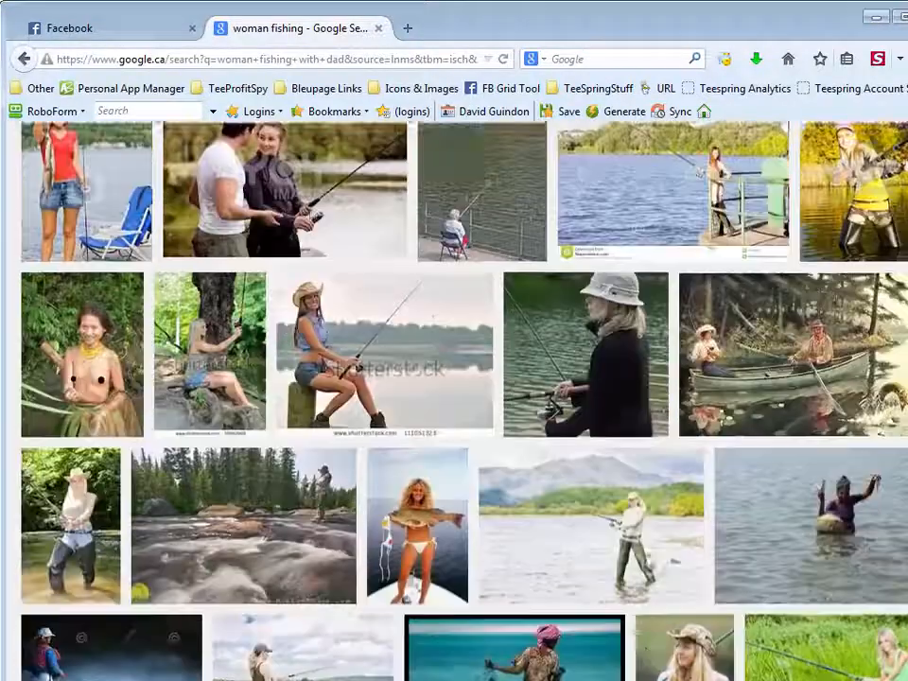
{"action": "scroll", "coordinate": [648, 561], "scroll_direction": "down", "scroll_amount": 8}
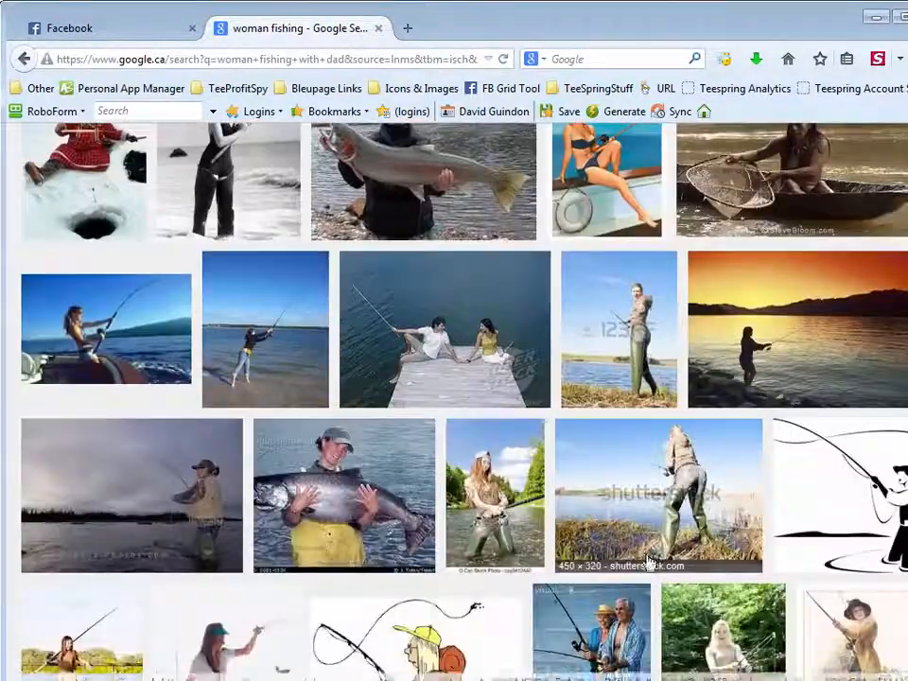
{"action": "scroll", "coordinate": [648, 563], "scroll_direction": "down", "scroll_amount": 10}
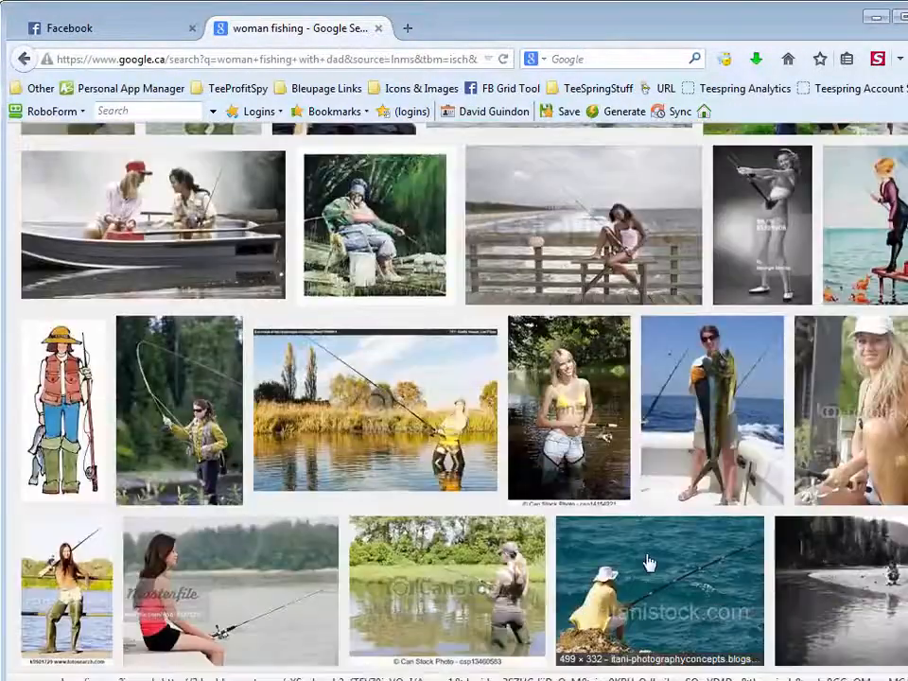
{"action": "scroll", "coordinate": [649, 564], "scroll_direction": "down", "scroll_amount": 2}
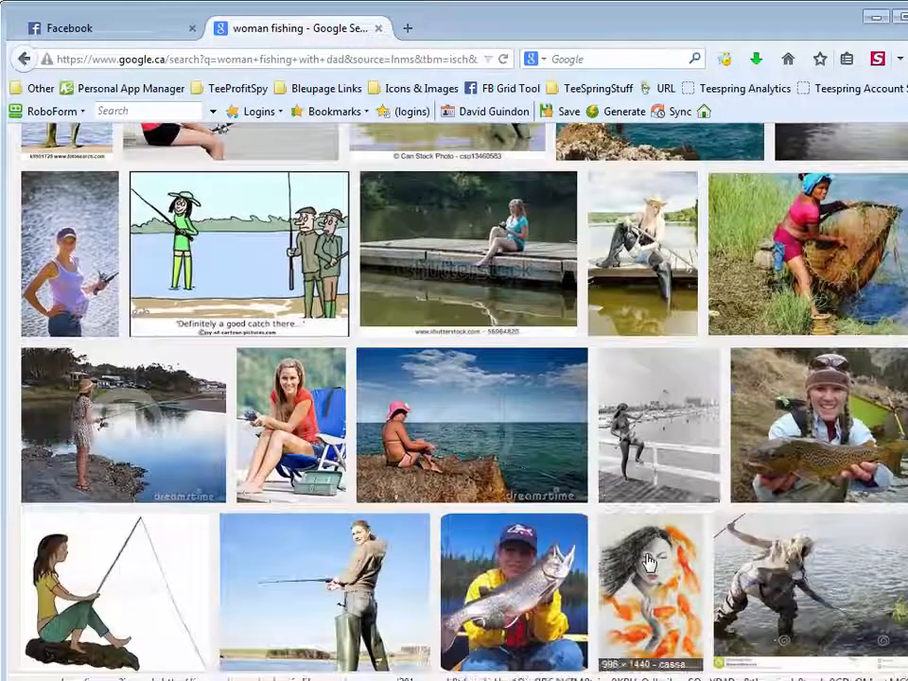
{"action": "scroll", "coordinate": [648, 562], "scroll_direction": "down", "scroll_amount": 4}
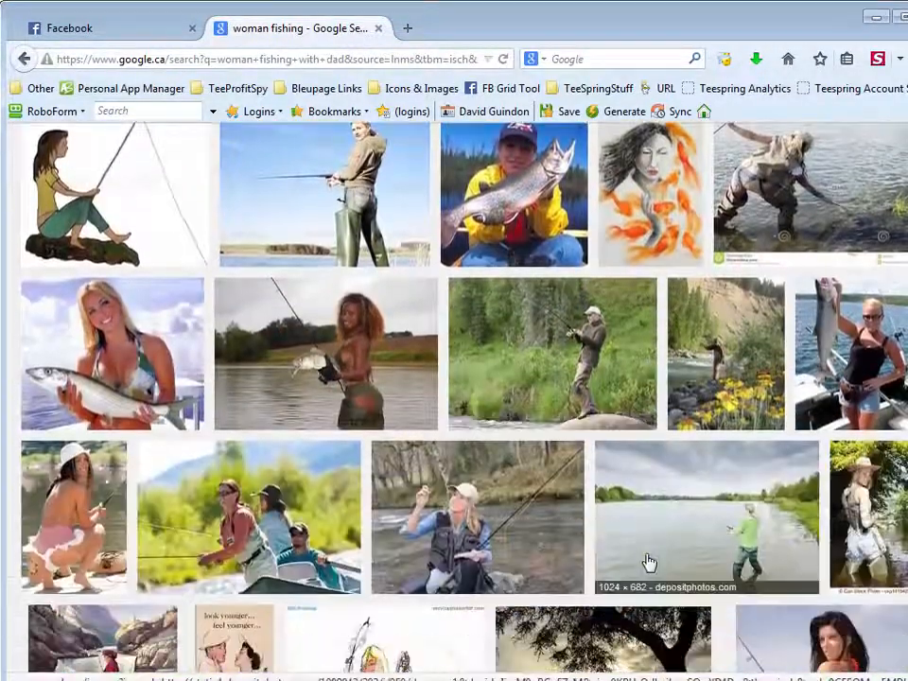
{"action": "scroll", "coordinate": [649, 564], "scroll_direction": "down", "scroll_amount": 5}
{"action": "scroll", "coordinate": [648, 564], "scroll_direction": "down", "scroll_amount": 11}
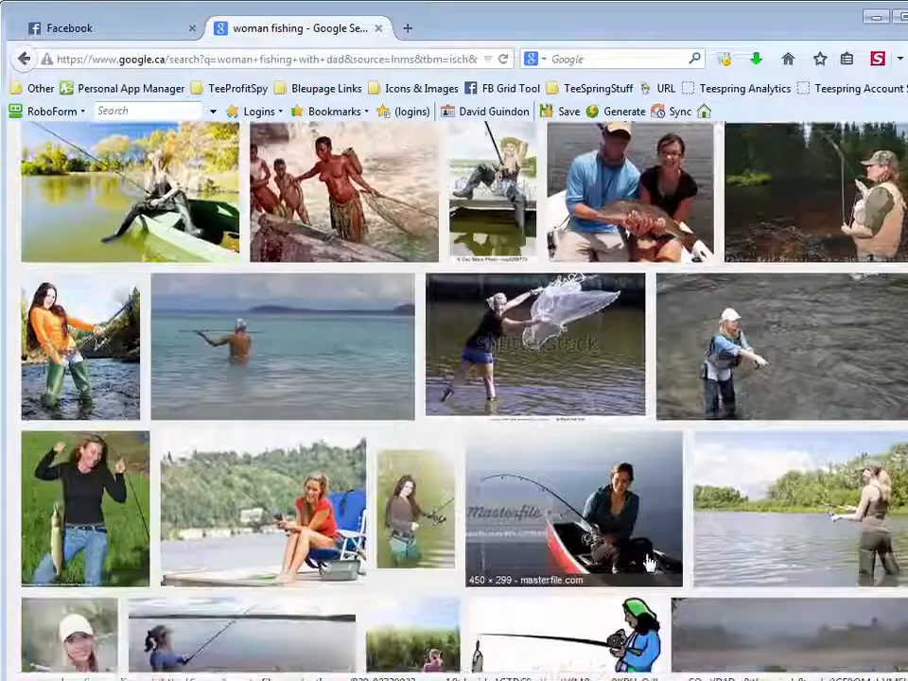
{"action": "scroll", "coordinate": [648, 562], "scroll_direction": "down", "scroll_amount": 7}
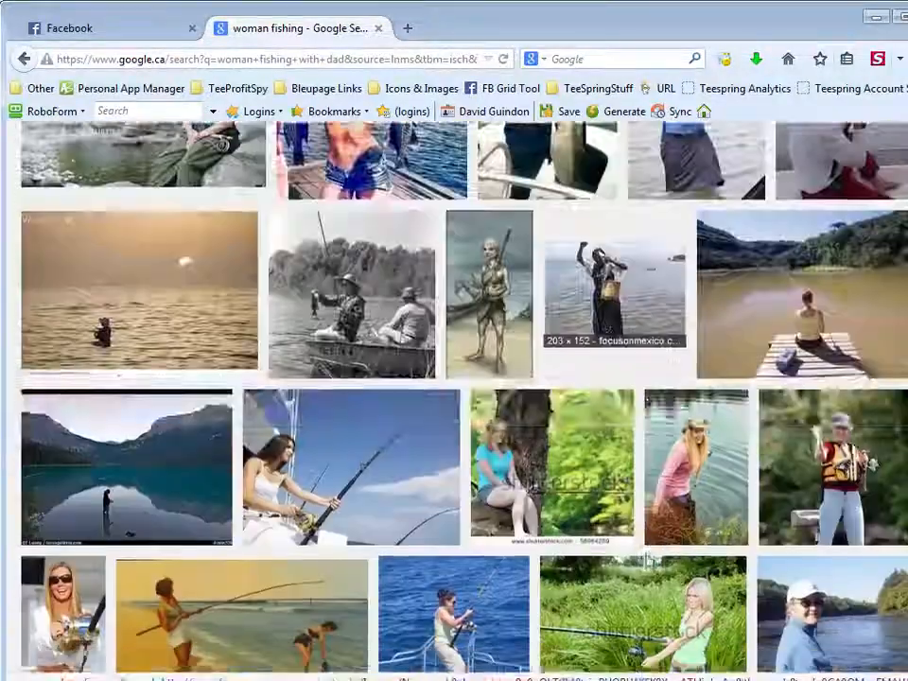
{"action": "scroll", "coordinate": [602, 569], "scroll_direction": "down", "scroll_amount": 7}
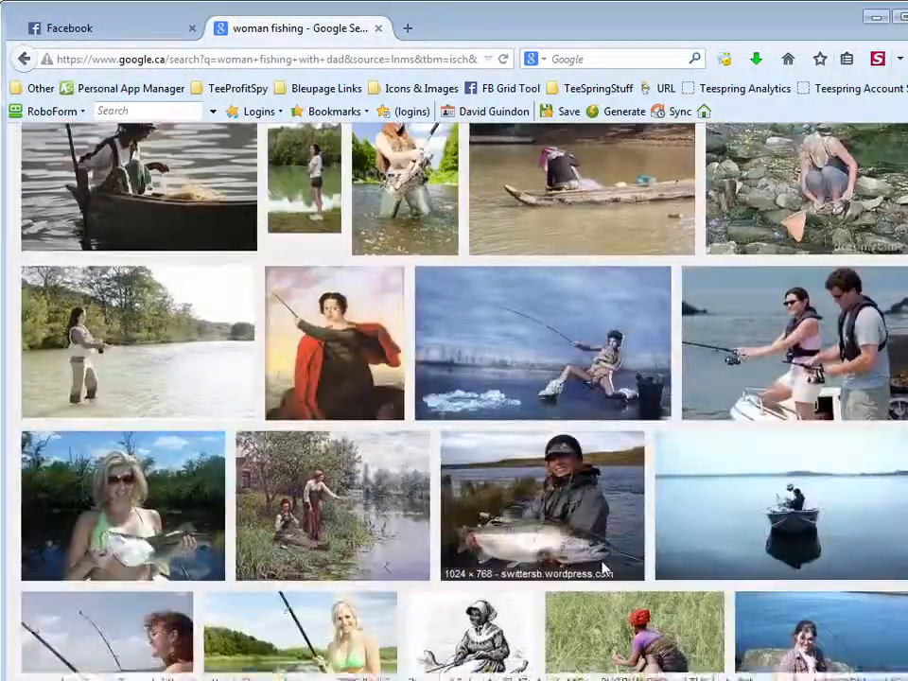
{"action": "scroll", "coordinate": [605, 570], "scroll_direction": "down", "scroll_amount": 6}
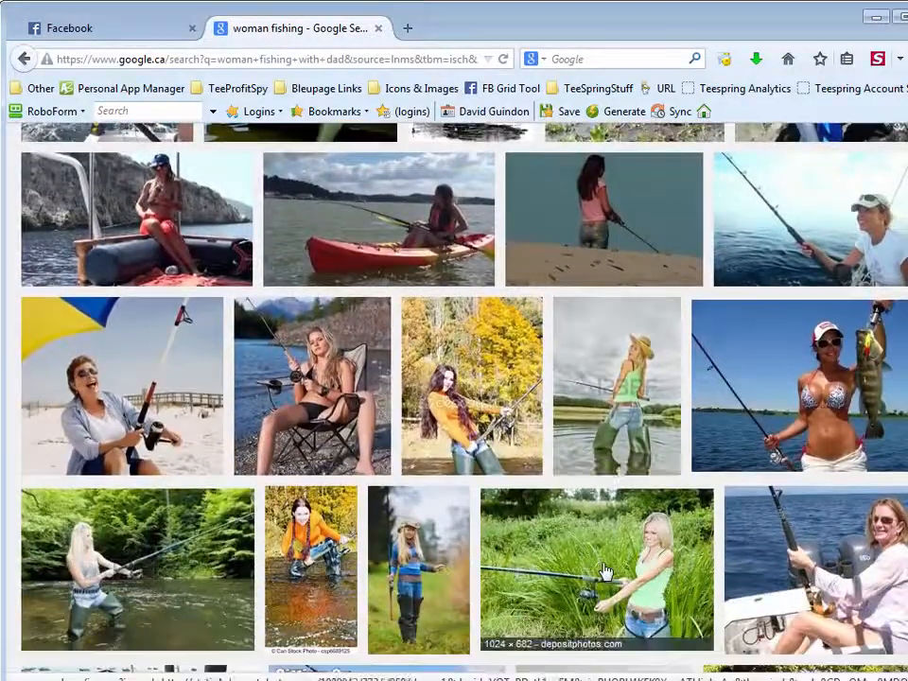
{"action": "scroll", "coordinate": [605, 570], "scroll_direction": "down", "scroll_amount": 8}
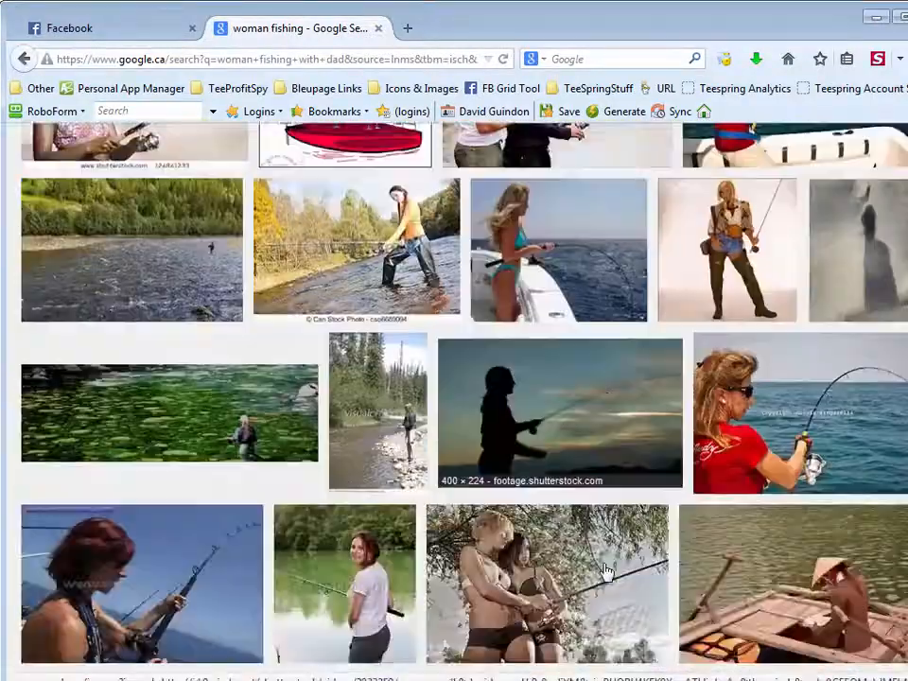
{"action": "scroll", "coordinate": [608, 577], "scroll_direction": "down", "scroll_amount": 8}
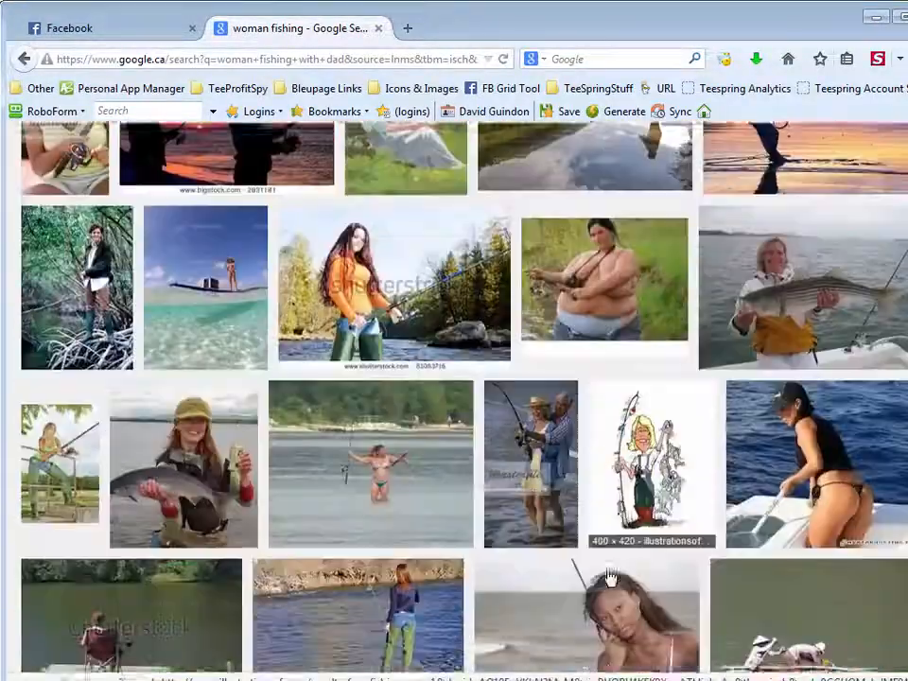
{"action": "scroll", "coordinate": [610, 579], "scroll_direction": "down", "scroll_amount": 4}
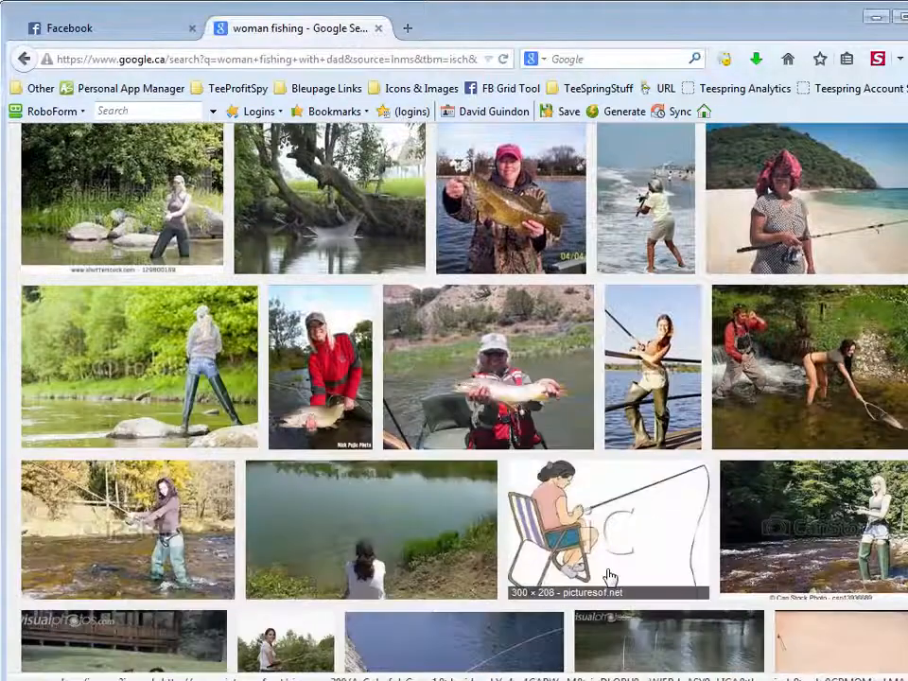
{"action": "scroll", "coordinate": [610, 577], "scroll_direction": "down", "scroll_amount": 7}
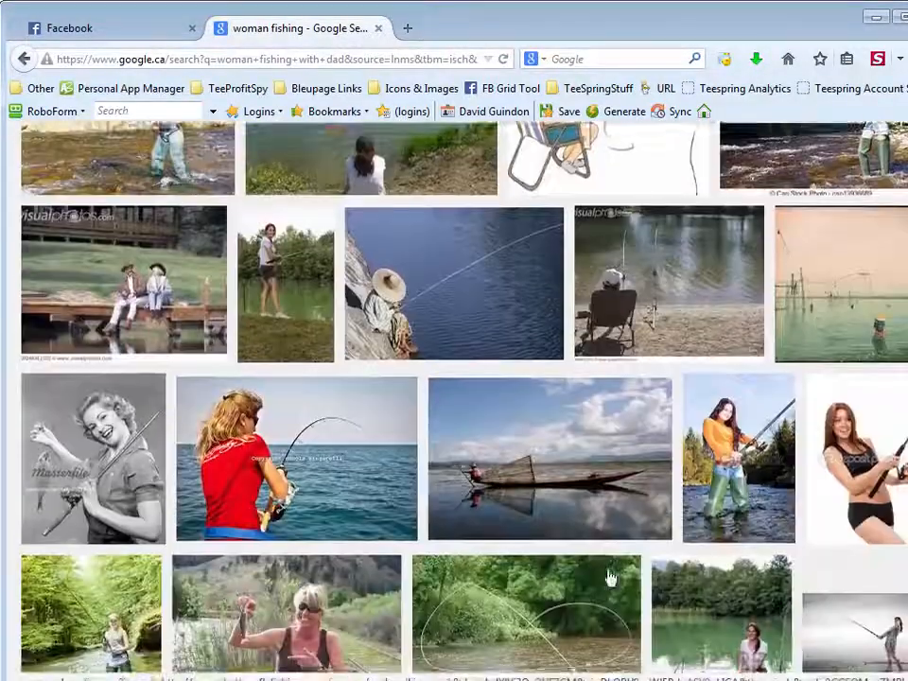
{"action": "scroll", "coordinate": [608, 577], "scroll_direction": "down", "scroll_amount": 7}
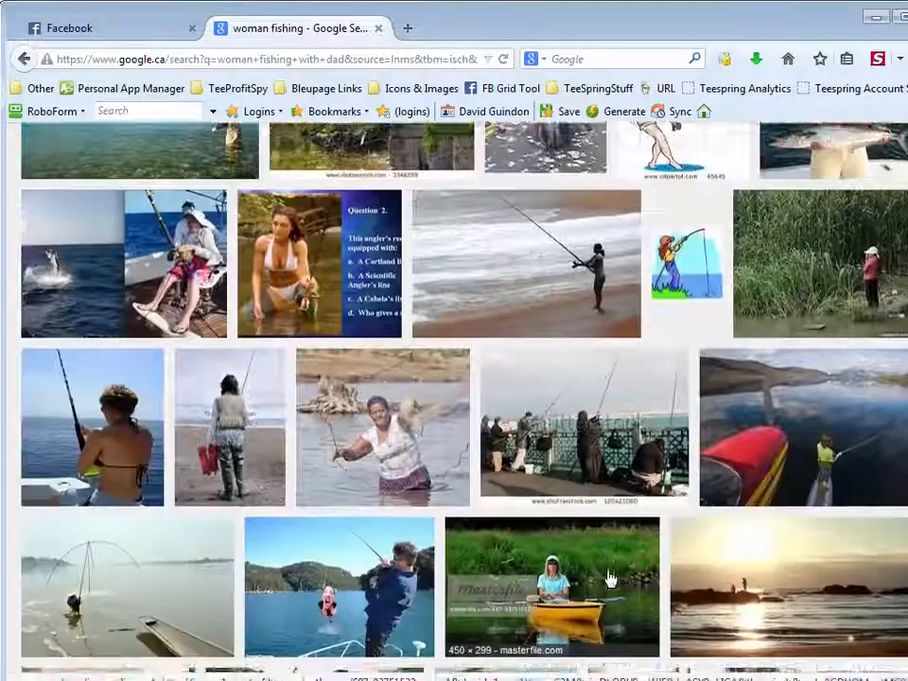
{"action": "scroll", "coordinate": [610, 579], "scroll_direction": "down", "scroll_amount": 1}
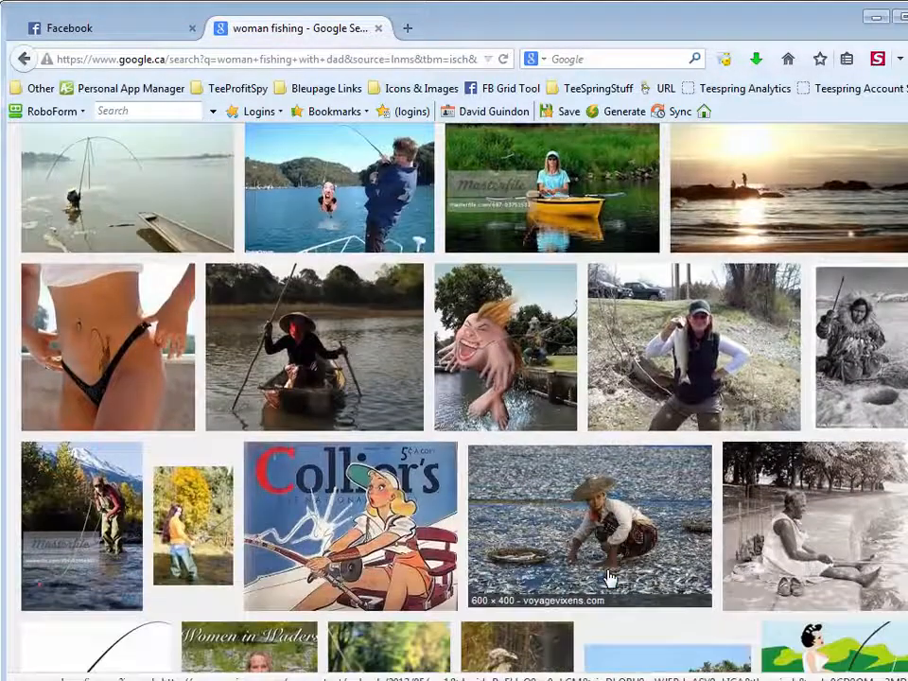
{"action": "scroll", "coordinate": [610, 577], "scroll_direction": "down", "scroll_amount": 2}
{"action": "scroll", "coordinate": [609, 577], "scroll_direction": "down", "scroll_amount": 10}
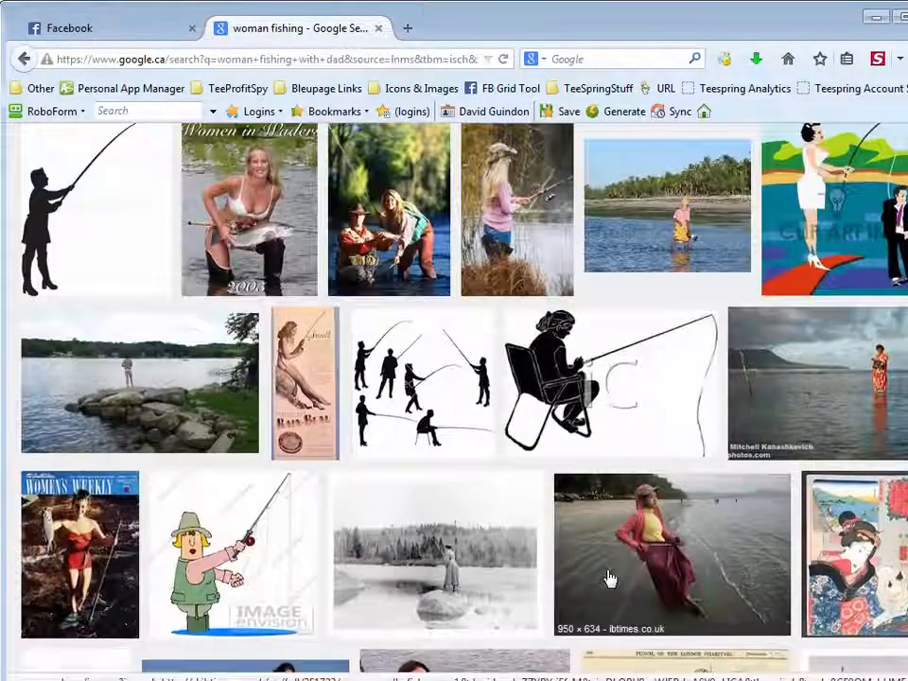
{"action": "scroll", "coordinate": [610, 578], "scroll_direction": "down", "scroll_amount": 2}
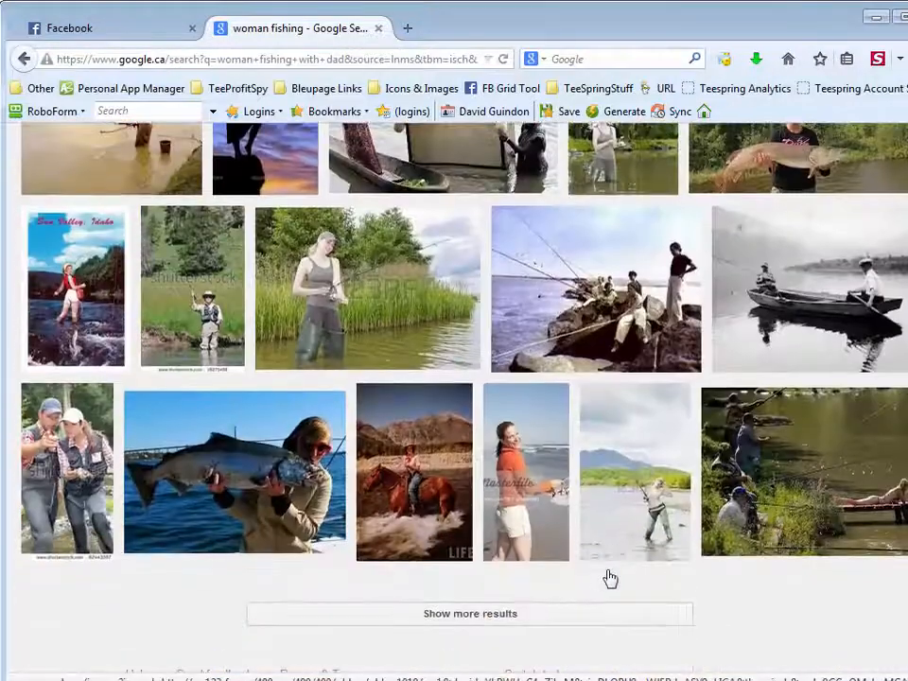
{"action": "scroll", "coordinate": [610, 577], "scroll_direction": "up", "scroll_amount": 15}
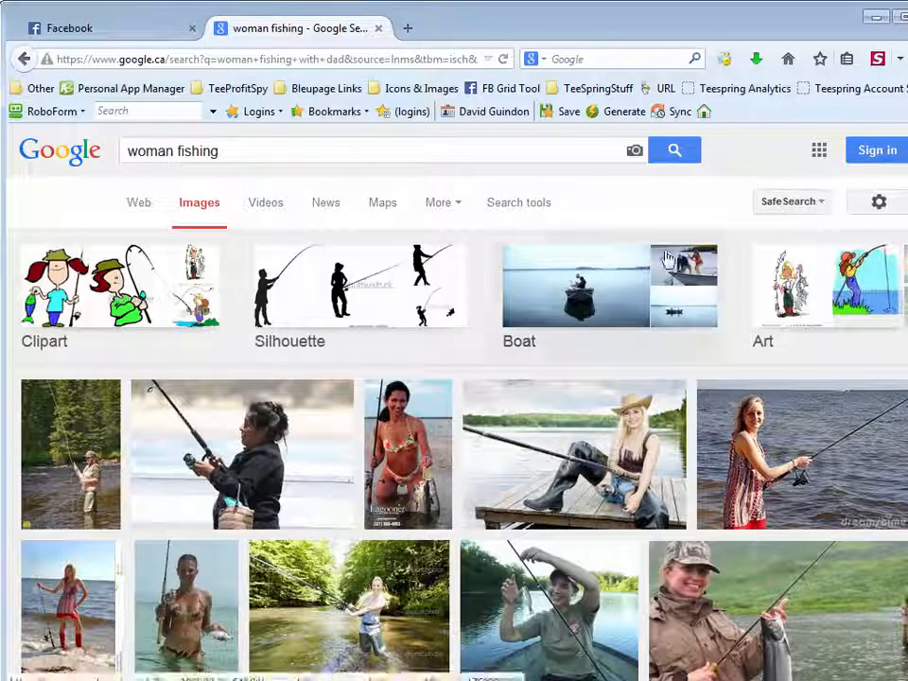
Switch to Photoshop and open zacharbaylodge_woman_Fishing.jpg from the ads folder beside the ad-3.psd document
{"action": "left_click", "coordinate": [878, 18]}
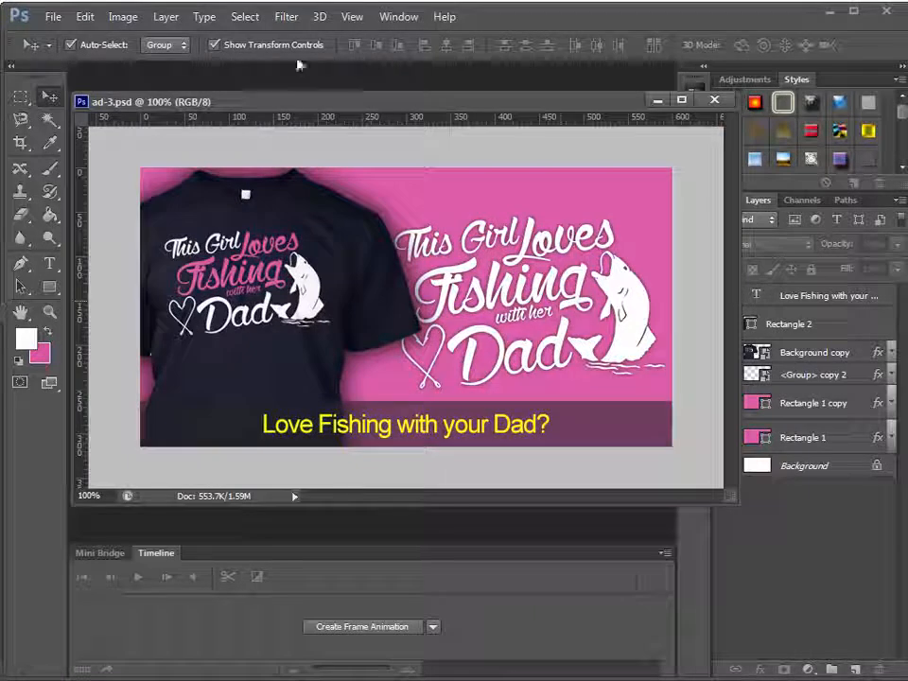
{"action": "left_click", "coordinate": [53, 16]}
{"action": "left_click", "coordinate": [71, 53]}
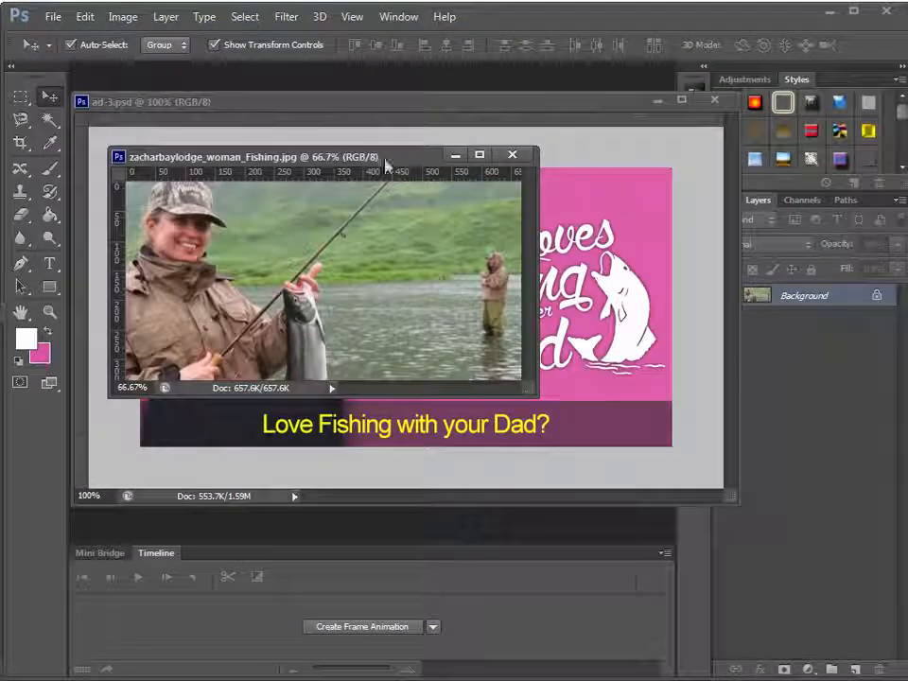
{"action": "left_click_drag", "start_coordinate": [385, 159], "coordinate": [233, 206]}
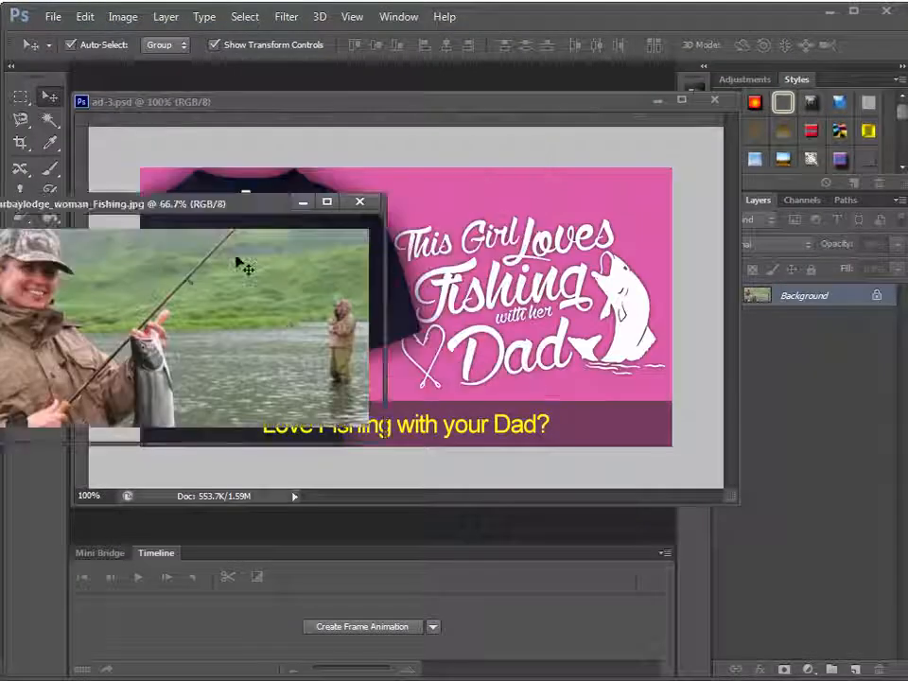
Copy the fishing photo into ad-3.psd over the canvas and convert its layer to a smart object
{"action": "left_click_drag", "start_coordinate": [224, 314], "coordinate": [488, 344]}
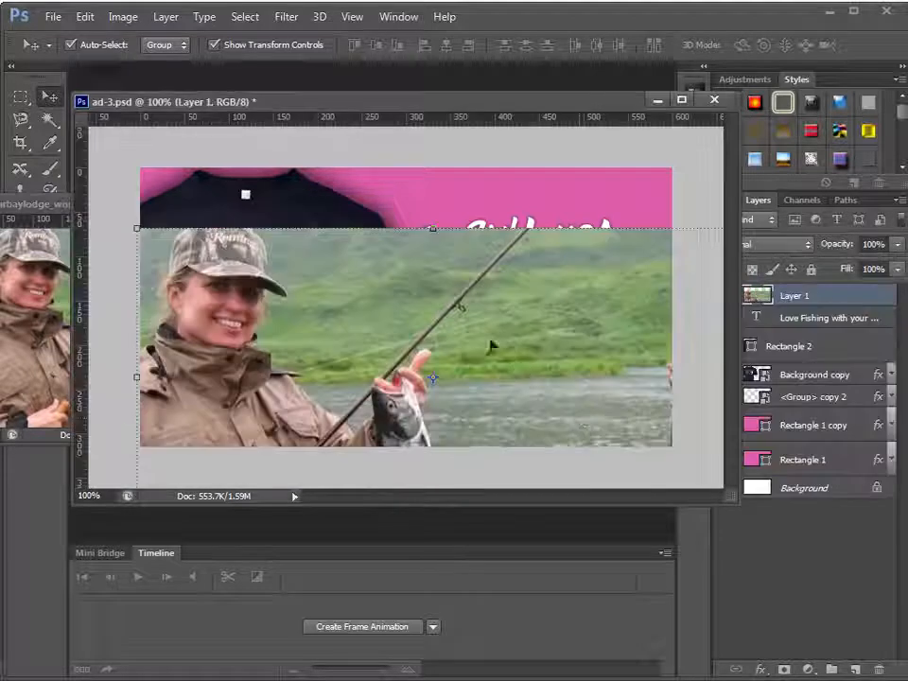
{"action": "left_click_drag", "start_coordinate": [341, 323], "coordinate": [346, 260]}
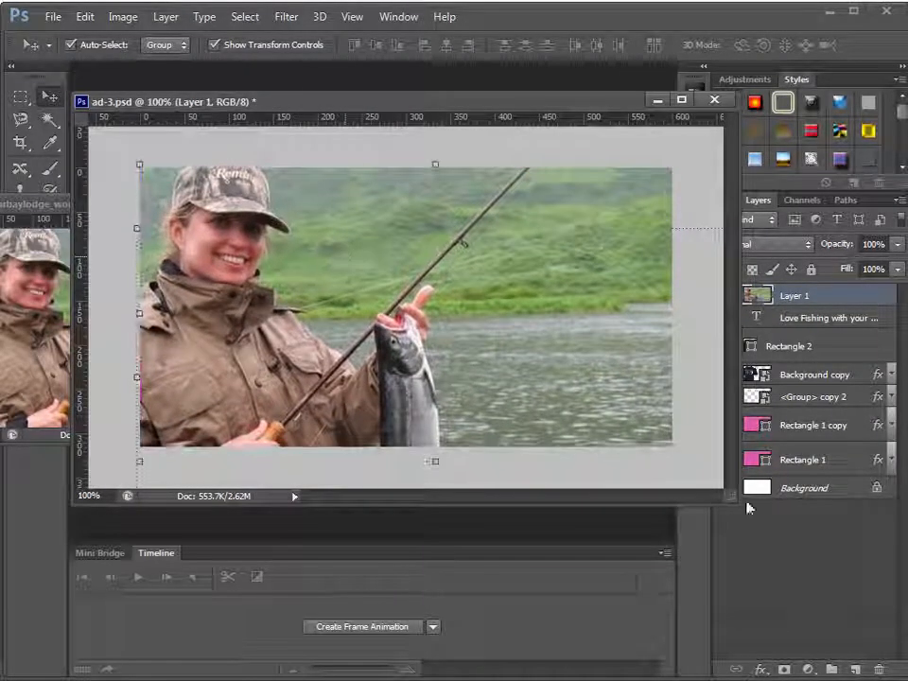
{"action": "right_click", "coordinate": [826, 299]}
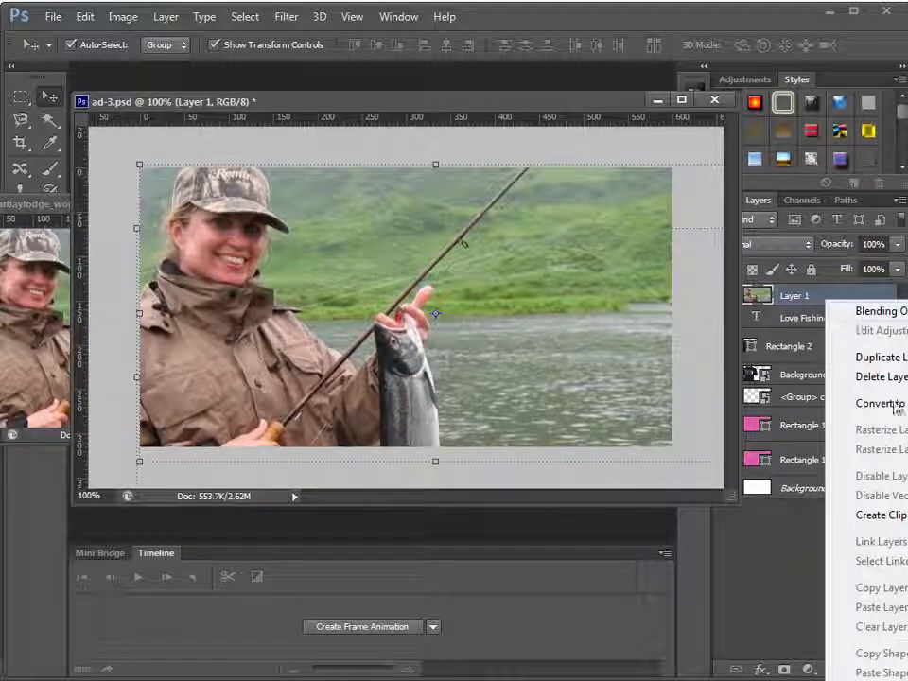
{"action": "left_click", "coordinate": [388, 232]}
Scale the fishing photo down proportionally and position it to cover the whole canvas with both the woman and the distant angler in view
{"action": "left_click_drag", "start_coordinate": [370, 209], "coordinate": [396, 209]}
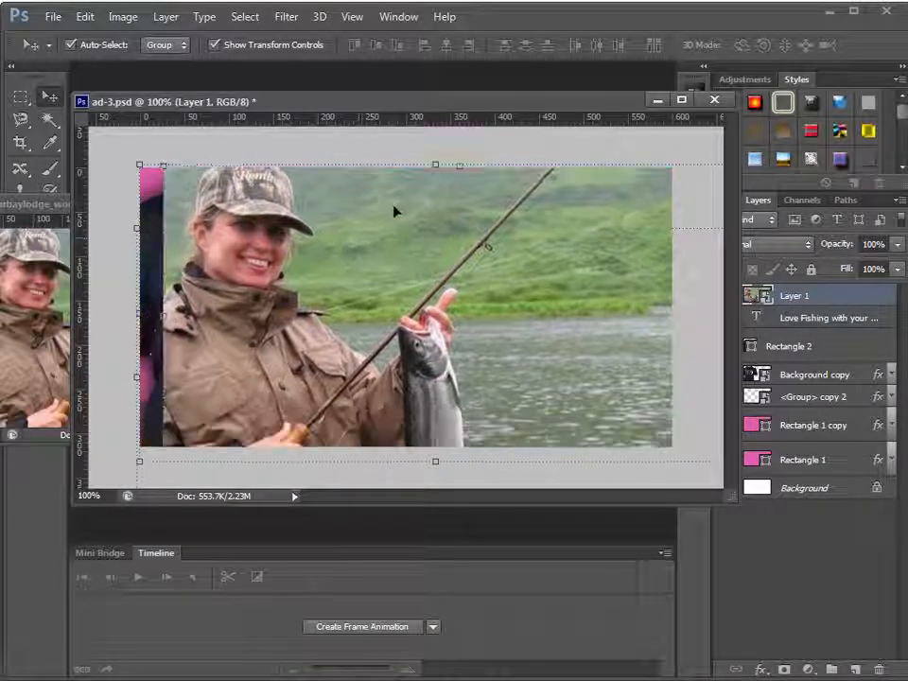
{"action": "left_click_drag", "start_coordinate": [162, 167], "coordinate": [213, 192]}
{"action": "left_click_drag", "start_coordinate": [509, 229], "coordinate": [513, 215]}
{"action": "left_click_drag", "start_coordinate": [597, 216], "coordinate": [591, 205]}
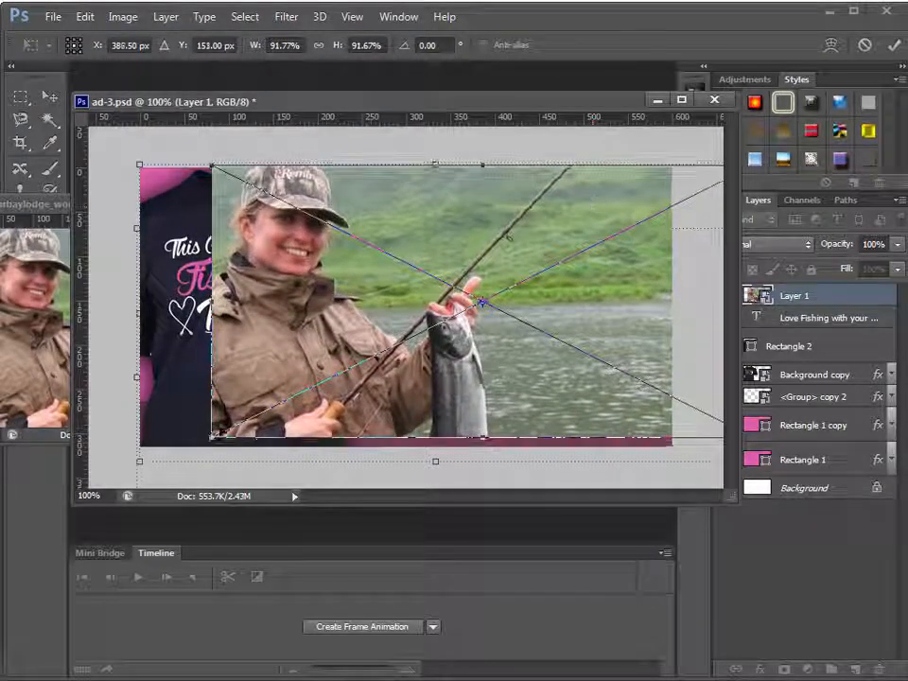
{"action": "left_click_drag", "start_coordinate": [210, 438], "coordinate": [196, 445]}
{"action": "left_click_drag", "start_coordinate": [593, 381], "coordinate": [576, 336]}
{"action": "key", "text": "Return"}
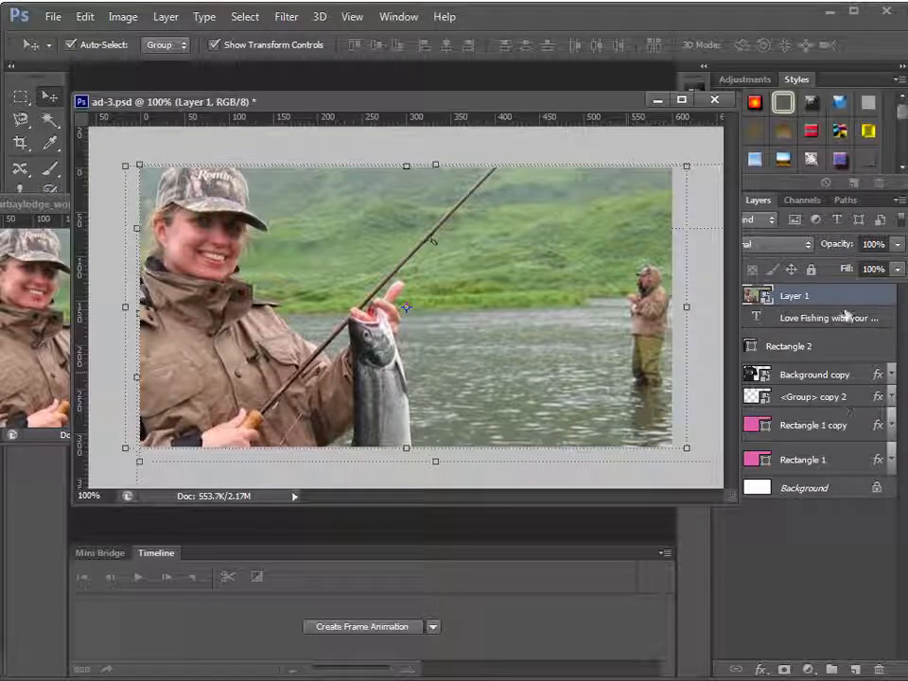
Place the photo layer directly beneath the T-shirt layer, move the T-shirt beside the woman in the ad's right half, and save ad-3.psd
{"action": "left_click_drag", "start_coordinate": [844, 381], "coordinate": [841, 386]}
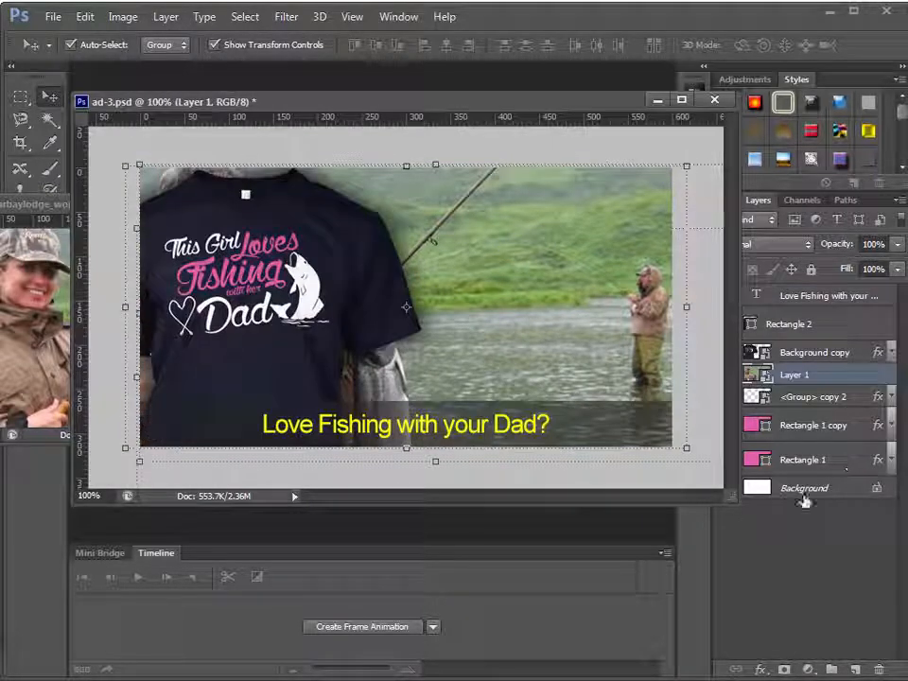
{"action": "left_click", "coordinate": [269, 350]}
{"action": "left_click_drag", "start_coordinate": [250, 378], "coordinate": [490, 352]}
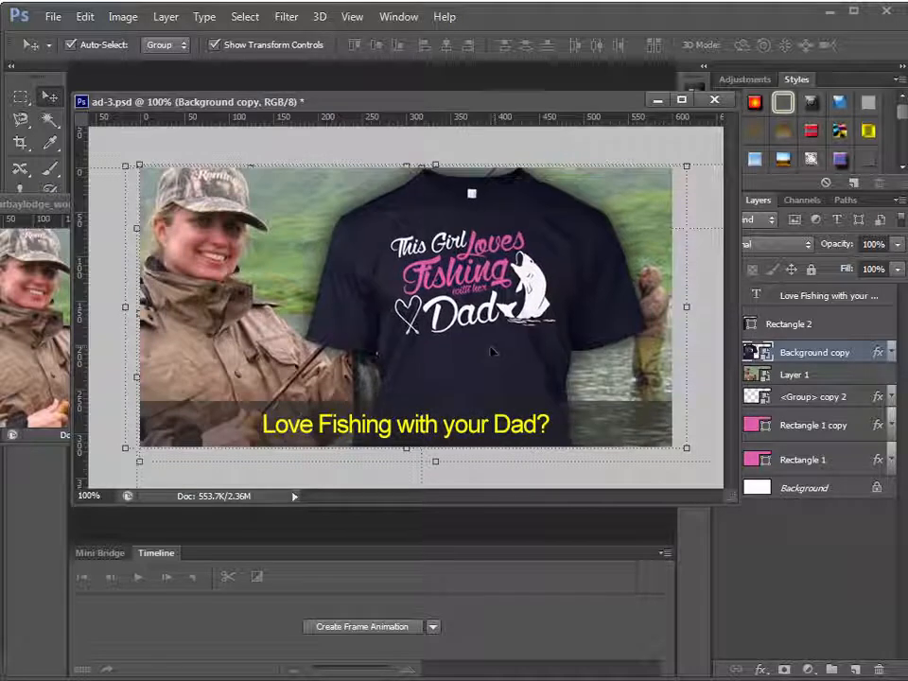
{"action": "key", "text": "ctrl+s"}
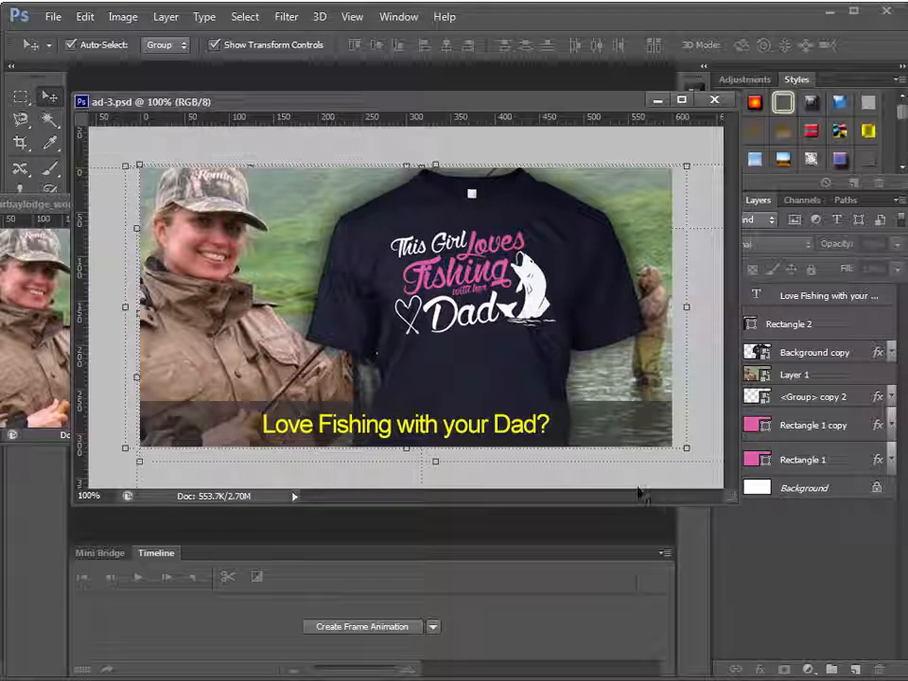
Scale the T-shirt down to about 73.6% and reposition it so the woman's caught fish and the distant angler stay in view
{"action": "left_click", "coordinate": [477, 378]}
{"action": "left_click_drag", "start_coordinate": [305, 167], "coordinate": [356, 199]}
{"action": "left_click_drag", "start_coordinate": [503, 320], "coordinate": [504, 291]}
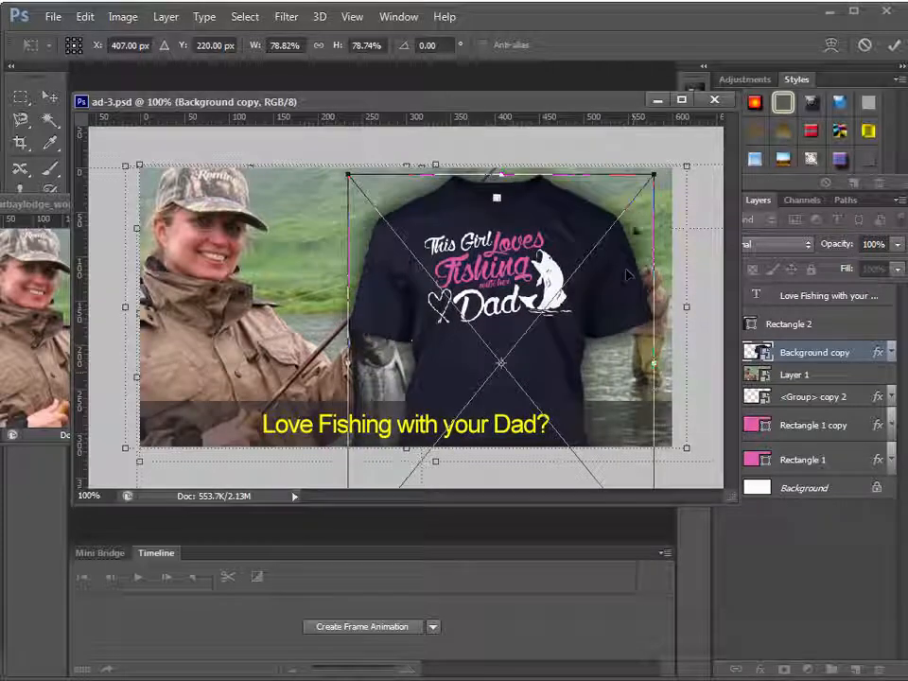
{"action": "left_click_drag", "start_coordinate": [653, 174], "coordinate": [632, 198]}
{"action": "left_click_drag", "start_coordinate": [592, 300], "coordinate": [602, 277]}
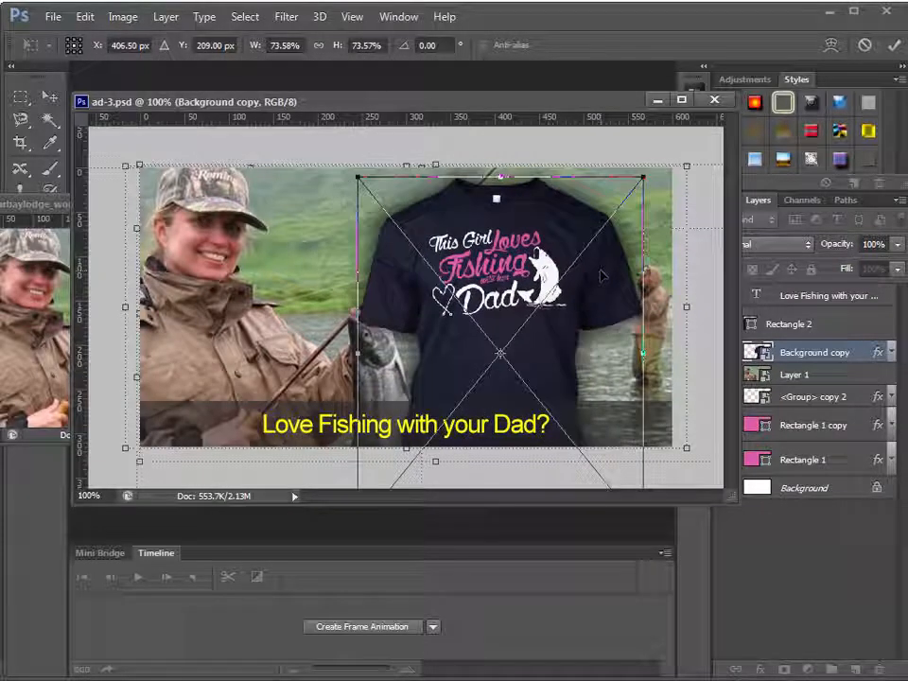
{"action": "key", "text": "Return"}
{"action": "left_click", "coordinate": [695, 481]}
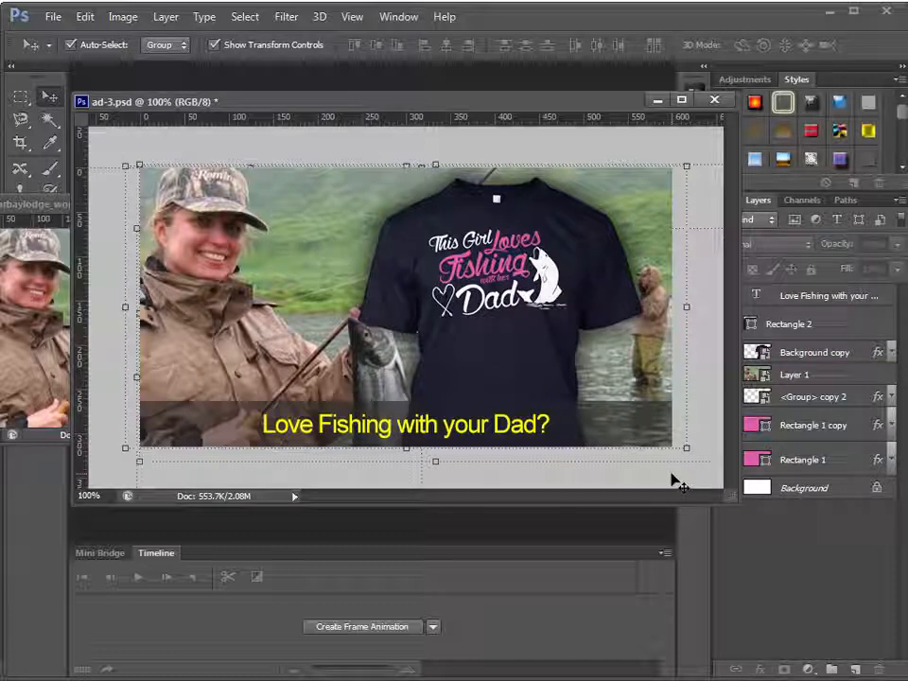
Close the zacharbaylodge_woman_Fishing.jpg source document and return to ad-3.psd
{"action": "mouse_move", "coordinate": [578, 105]}
{"action": "left_mouse_down"}
{"action": "mouse_move", "coordinate": [537, 127]}
{"action": "mouse_move", "coordinate": [575, 96]}
{"action": "left_mouse_up"}
{"action": "left_click", "coordinate": [55, 201]}
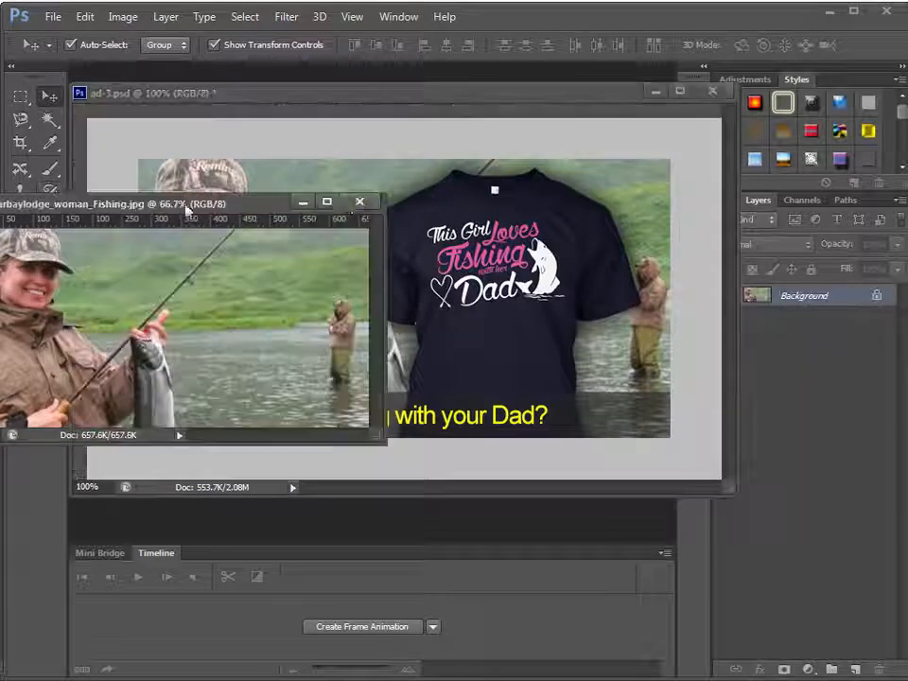
{"action": "left_click", "coordinate": [357, 203]}
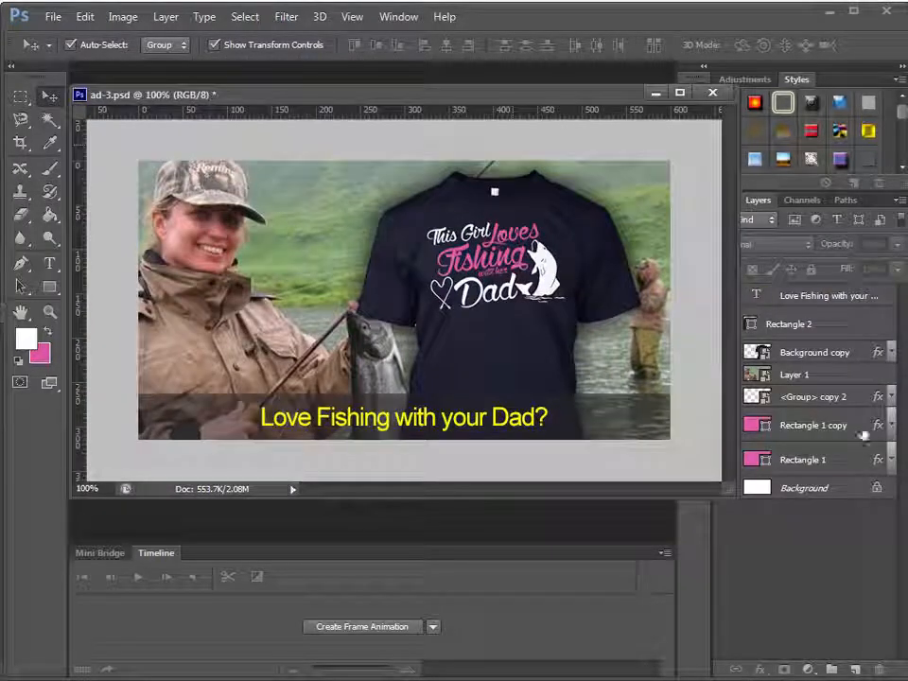
Place the Rectangle 1 copy layer between the T-shirt layer and the photo layer, and make its border visible
{"action": "left_click", "coordinate": [845, 427]}
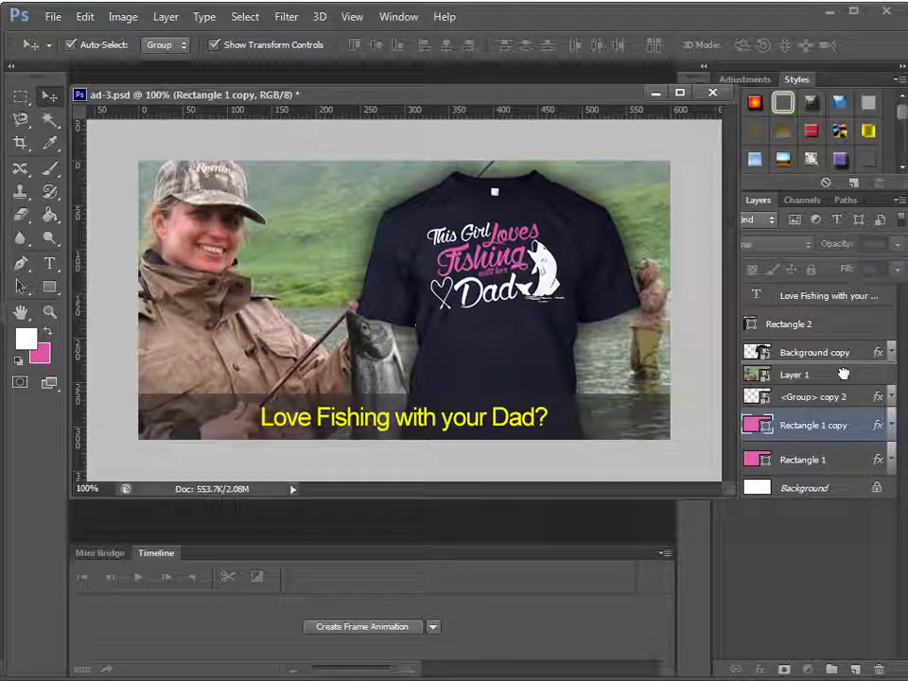
{"action": "left_click_drag", "start_coordinate": [842, 375], "coordinate": [837, 376]}
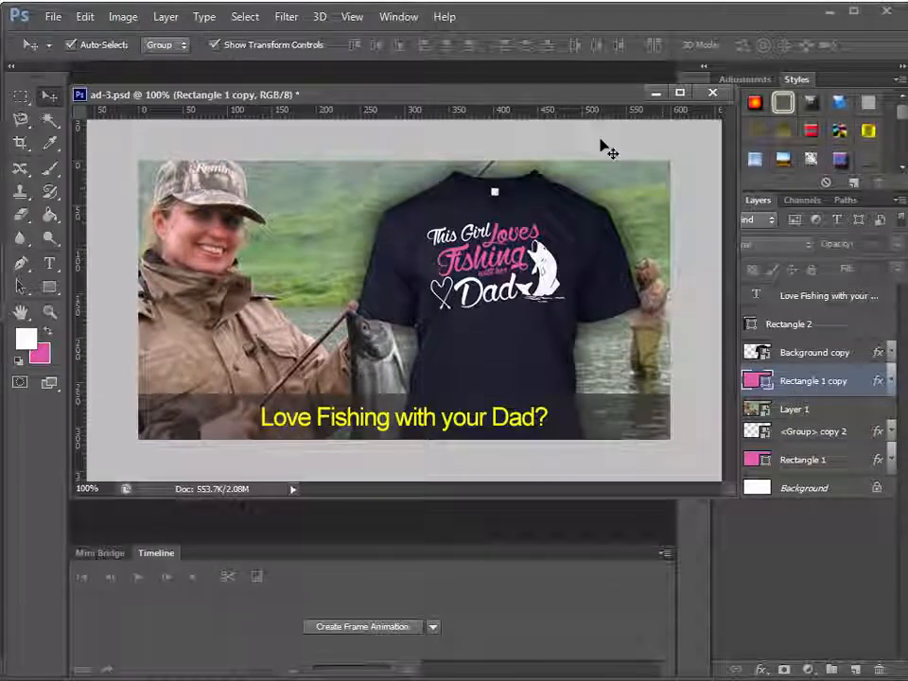
{"action": "left_click_drag", "start_coordinate": [559, 97], "coordinate": [512, 99]}
{"action": "left_click", "coordinate": [728, 380]}
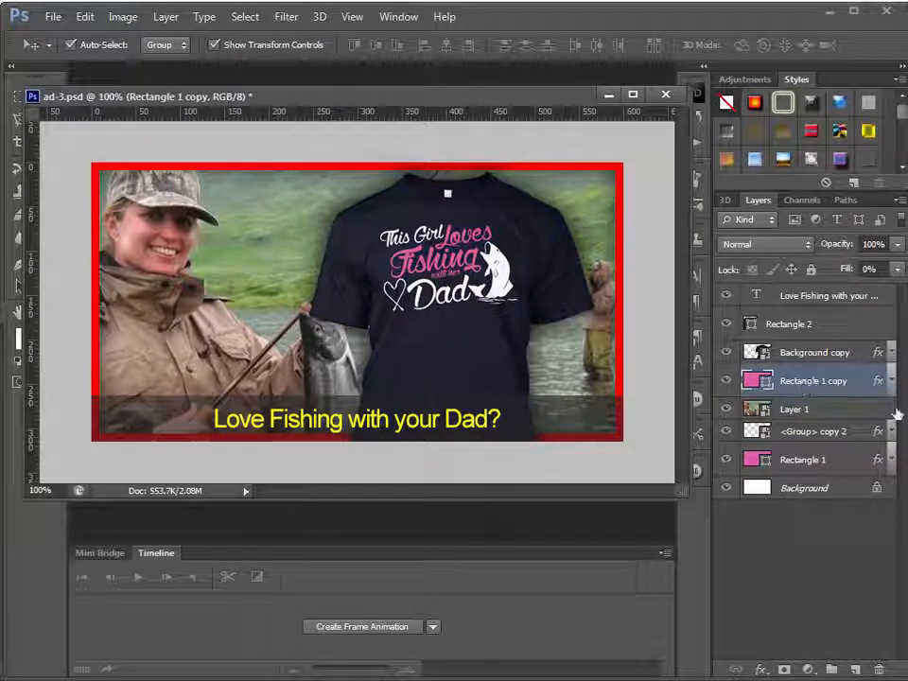
Review the fill opacity and stroke settings in the Rectangle 1 copy layer's style
{"action": "double_click", "coordinate": [860, 395]}
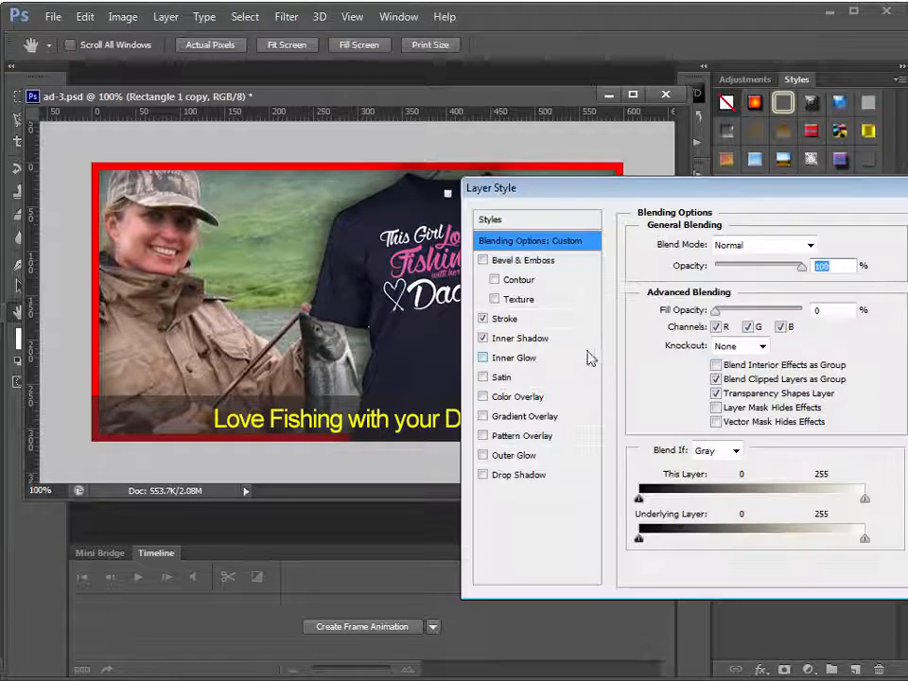
{"action": "left_click_drag", "start_coordinate": [768, 320], "coordinate": [697, 317]}
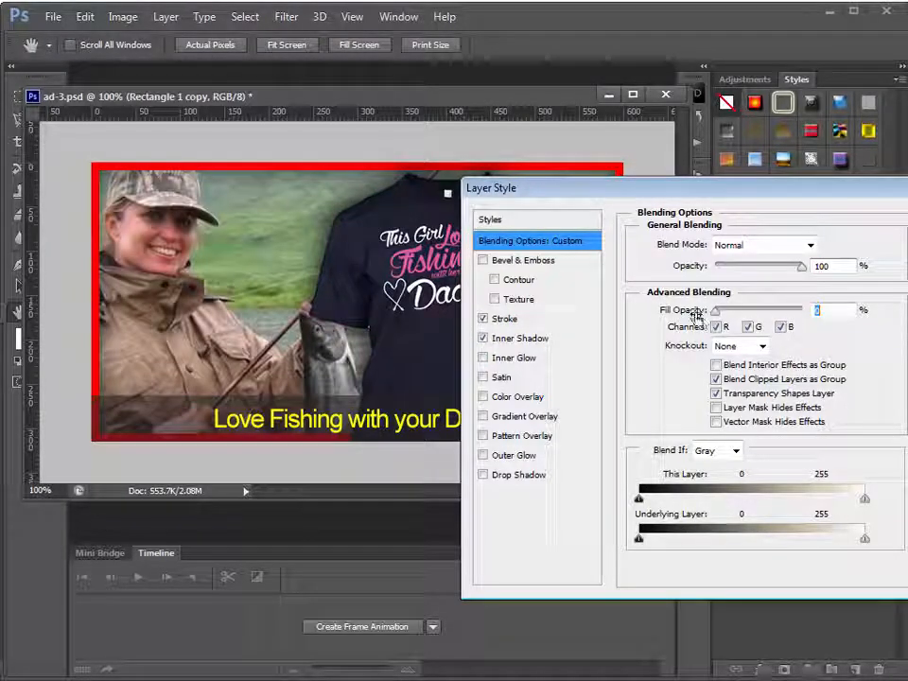
{"action": "left_click", "coordinate": [532, 320]}
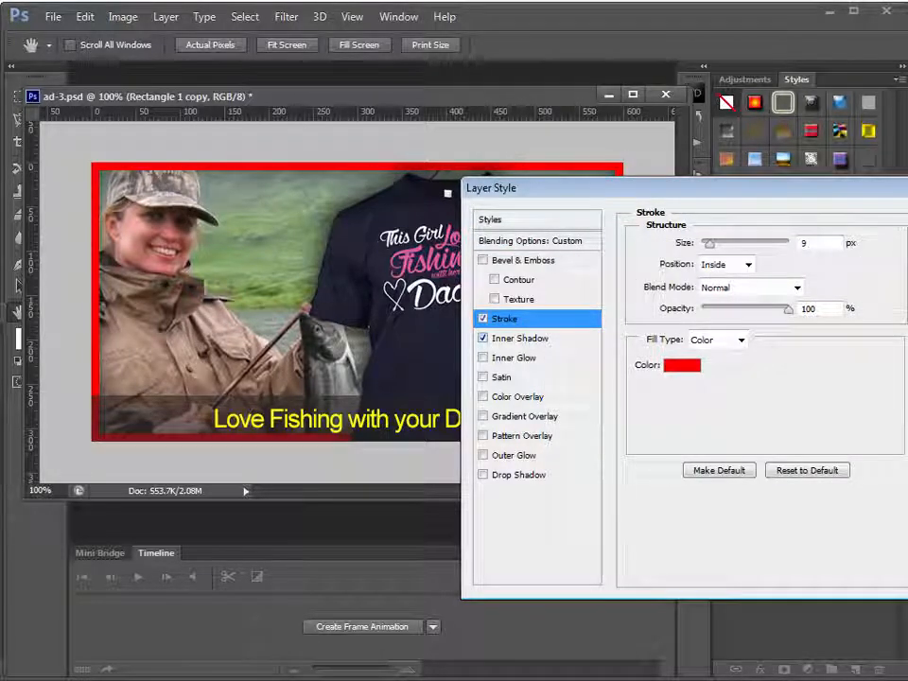
{"action": "left_click_drag", "start_coordinate": [892, 193], "coordinate": [757, 252]}
{"action": "left_click", "coordinate": [835, 274]}
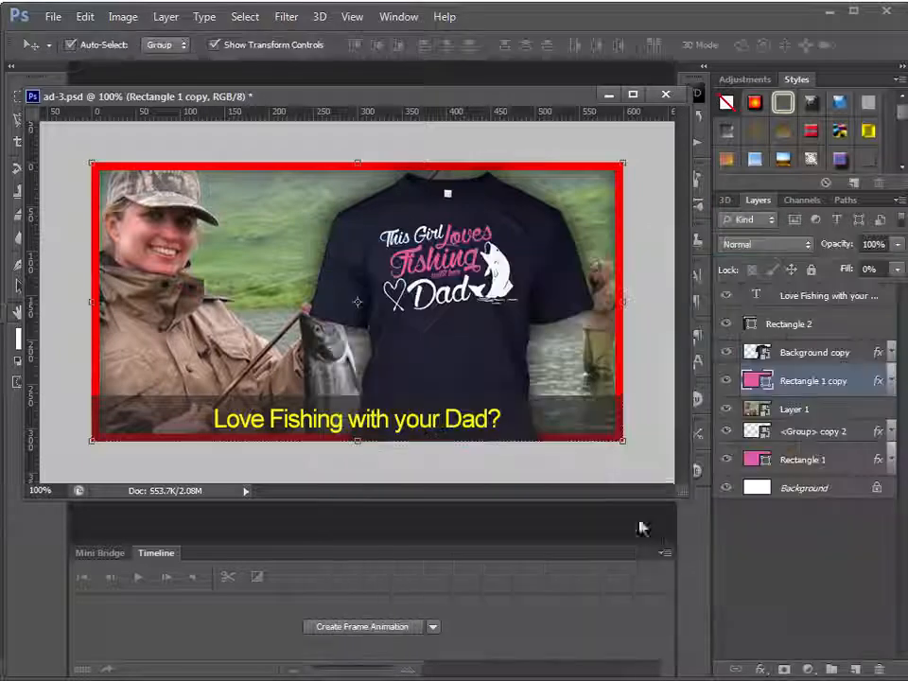
Save ad-3.psd and a PNG copy named ad-3.png in the ads folder, and close the document
{"action": "left_click", "coordinate": [658, 475]}
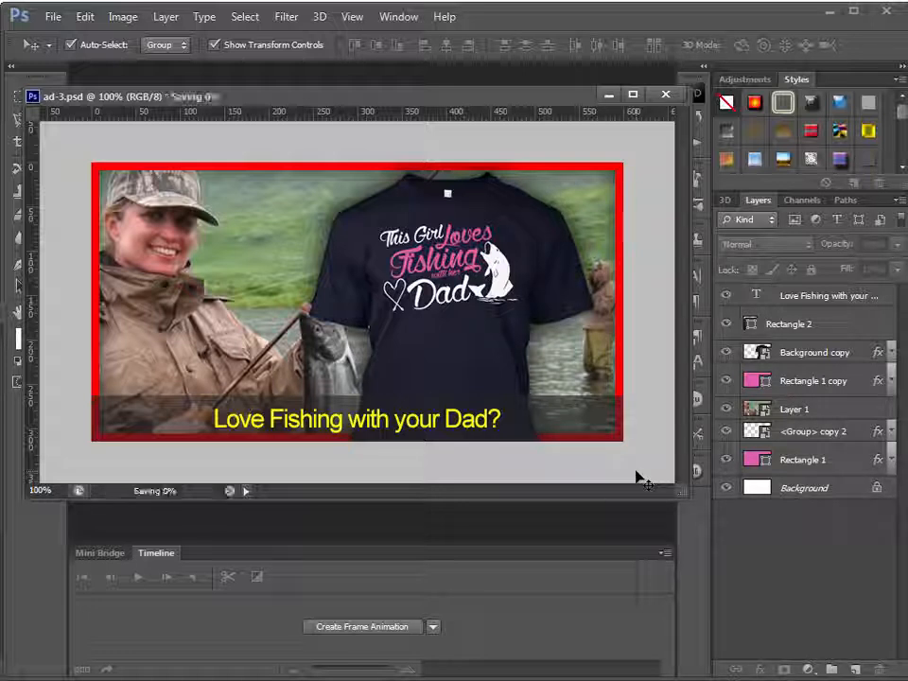
{"action": "key", "text": "ctrl+shift+s"}
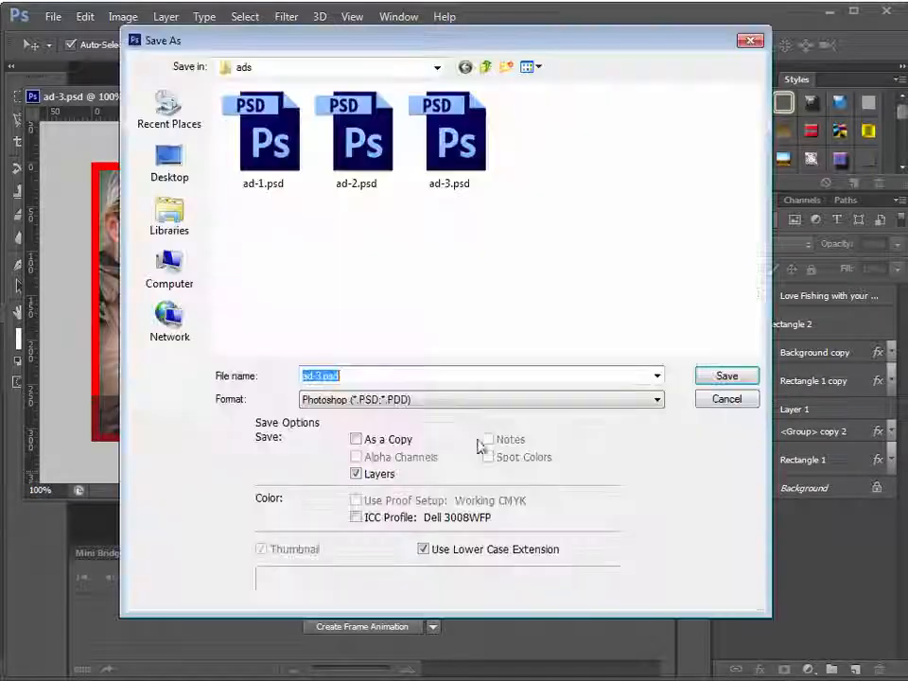
{"action": "left_click", "coordinate": [403, 399]}
{"action": "left_click", "coordinate": [409, 612]}
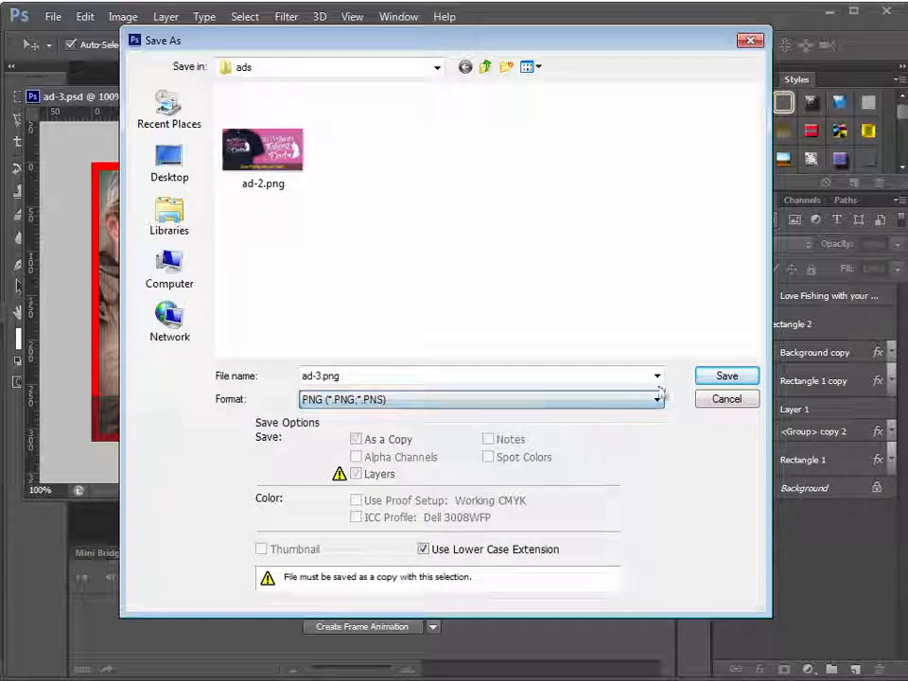
{"action": "left_click", "coordinate": [724, 376]}
{"action": "left_click", "coordinate": [586, 199]}
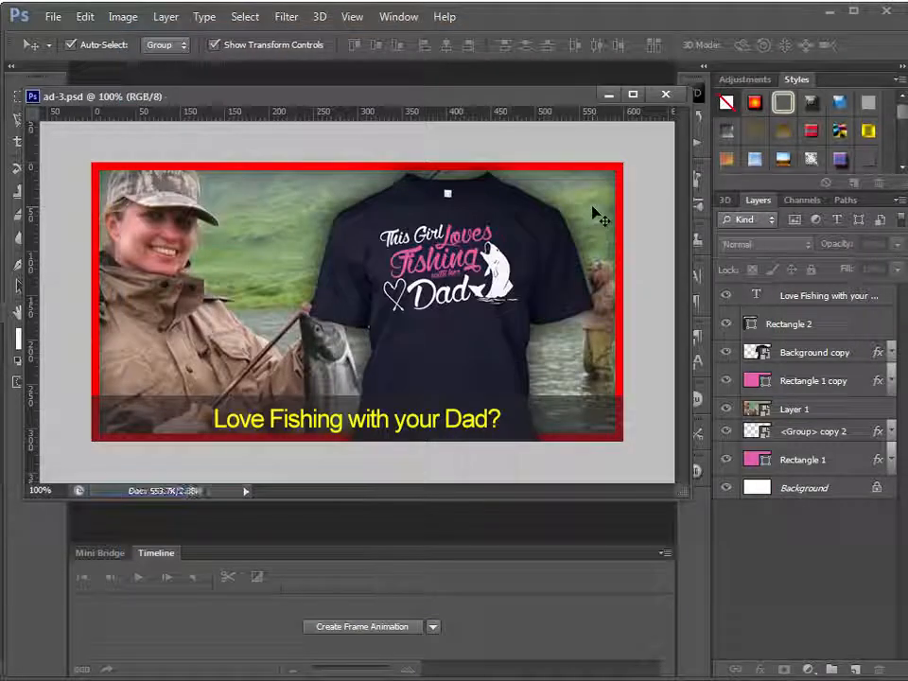
{"action": "key", "text": "ctrl+w"}
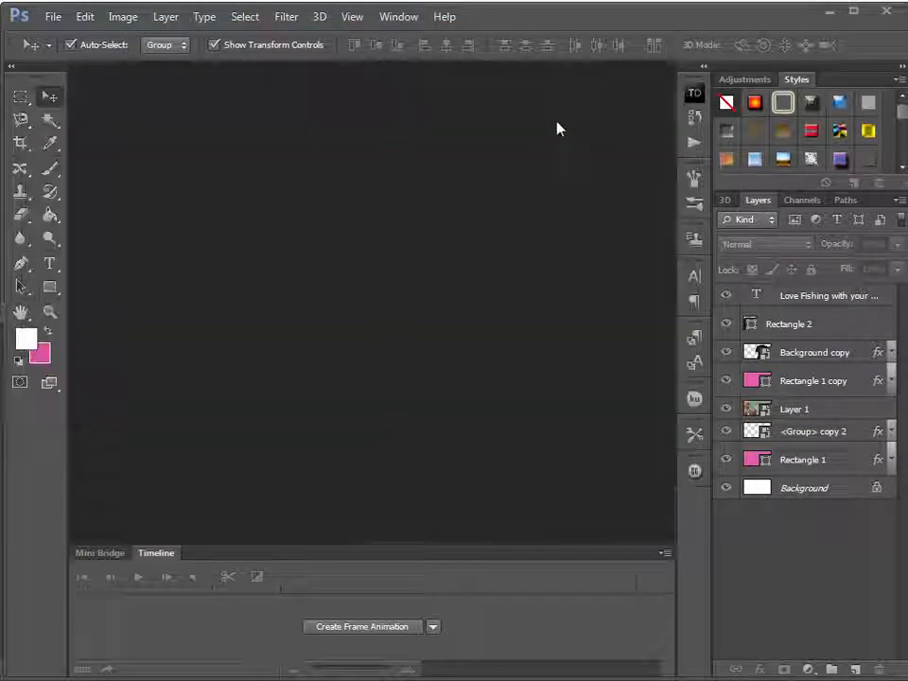